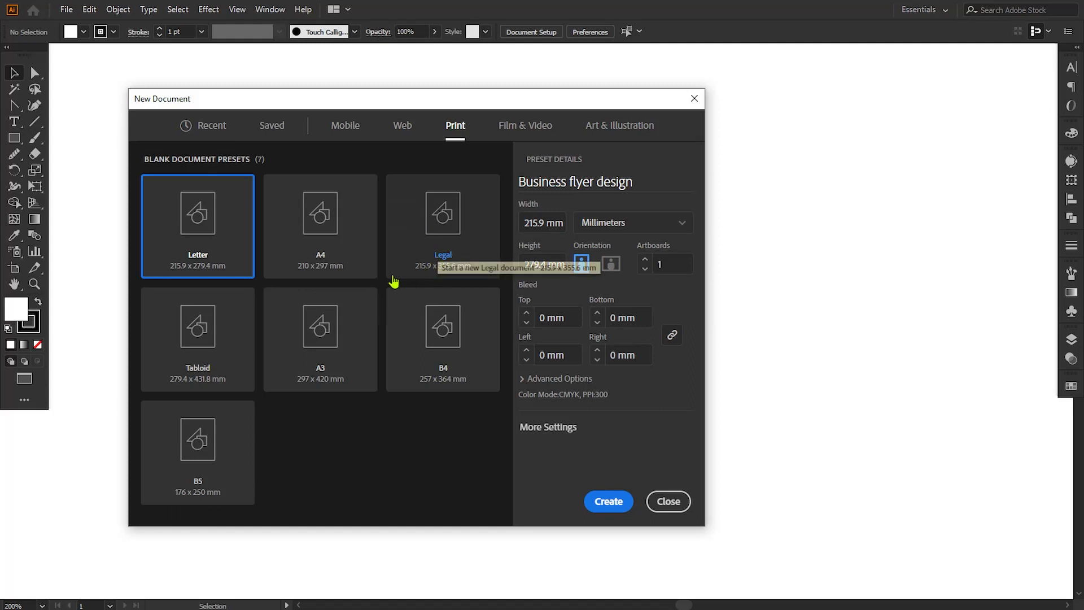
Create an A4 print document measured in inches with a 0.125 in bleed on all four sides.
{"action": "left_click", "coordinate": [329, 268]}
{"action": "left_click", "coordinate": [625, 231]}
{"action": "left_click", "coordinate": [608, 286]}
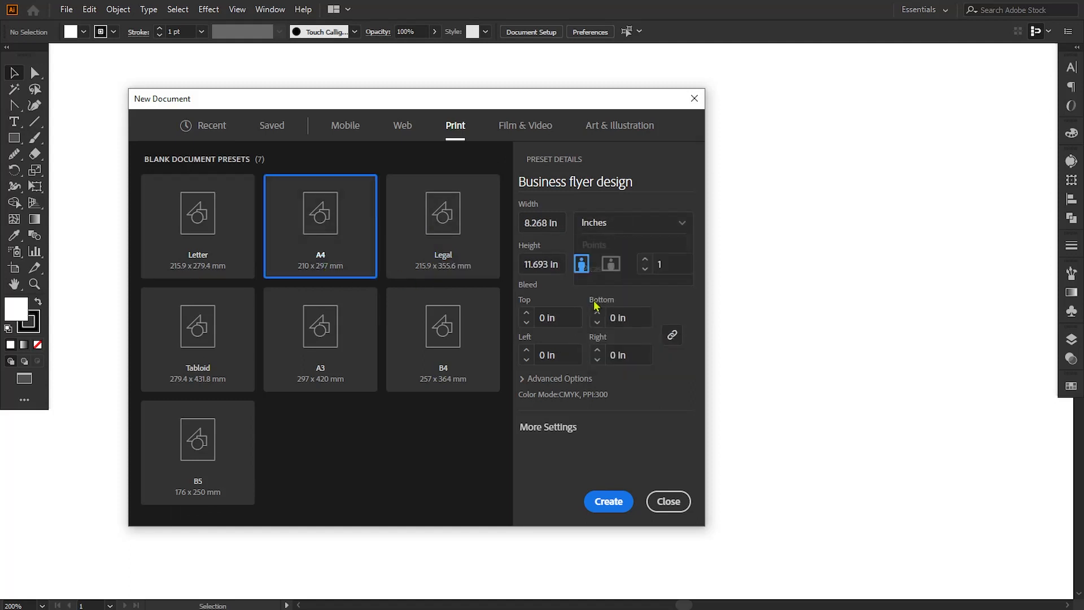
{"action": "double_click", "coordinate": [538, 318]}
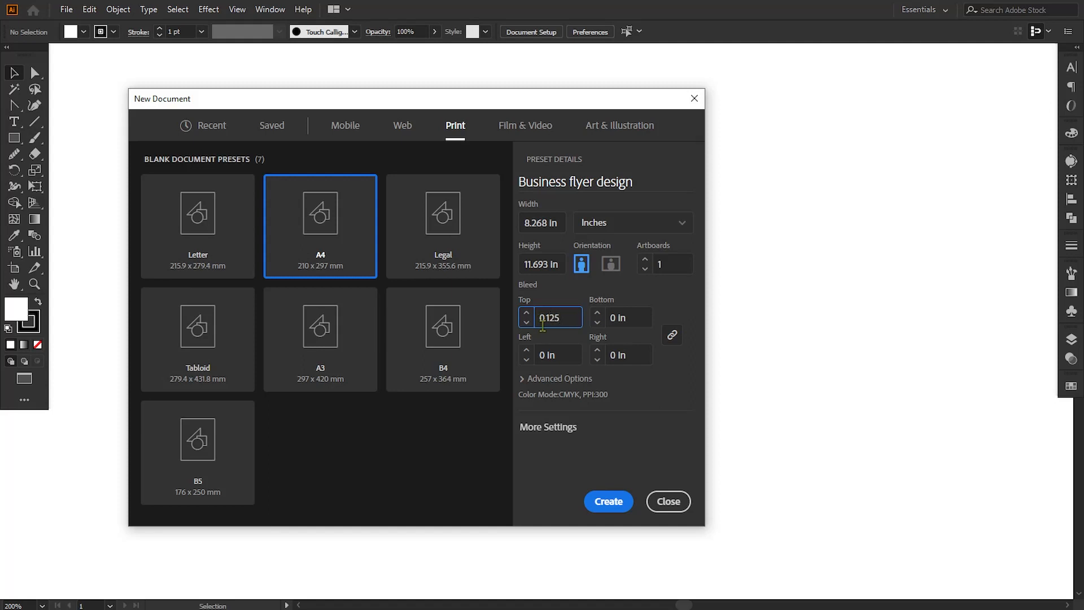
{"action": "double_click", "coordinate": [543, 351]}
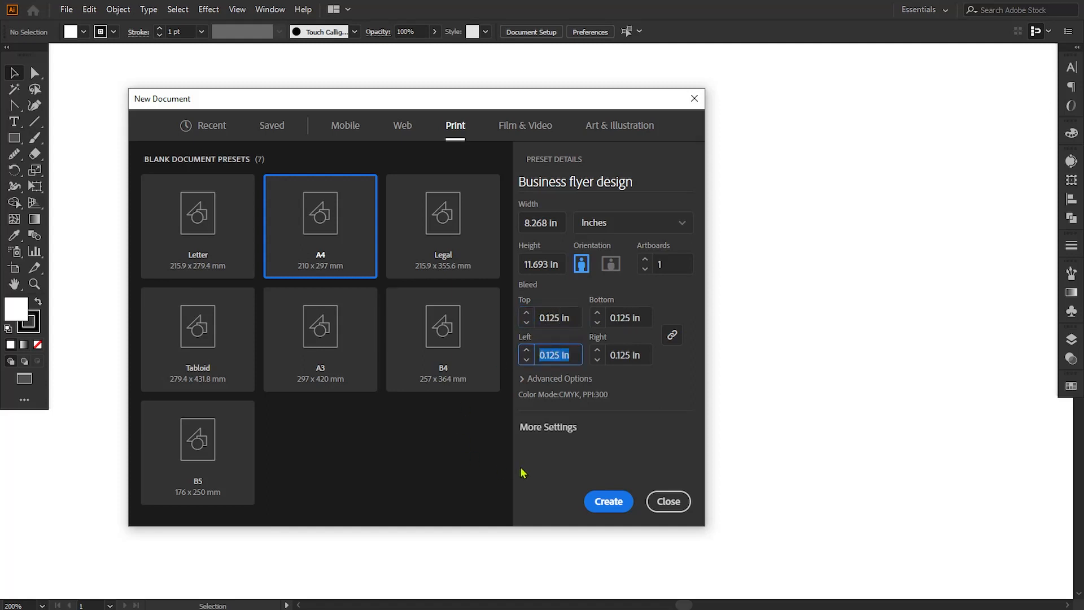
{"action": "left_click", "coordinate": [609, 503]}
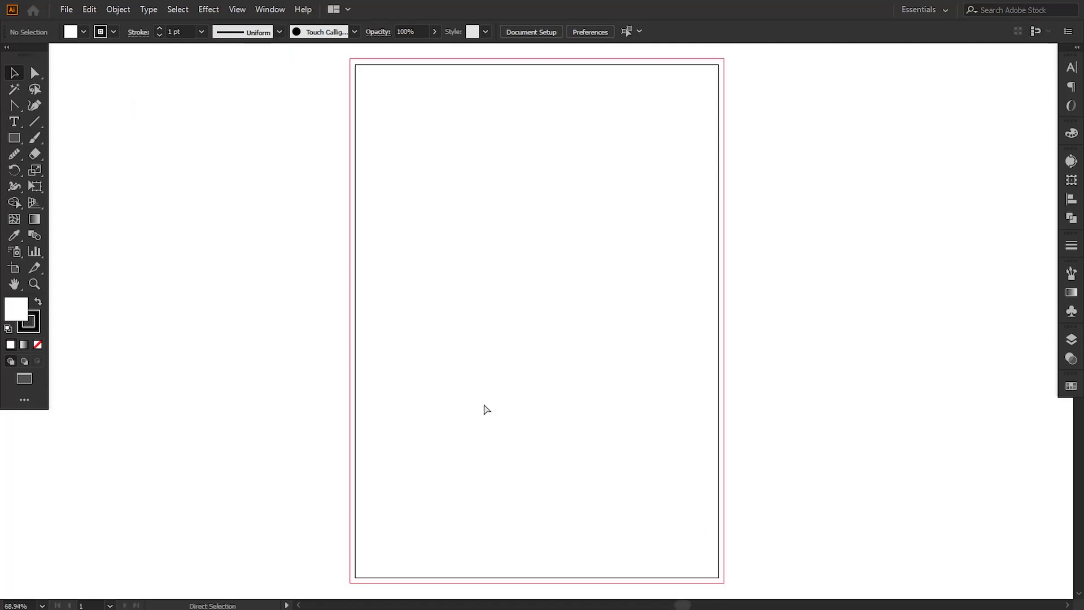
Paste the copied circle, contact icons, QR code and photo, and place them on the canvas left of the artboard.
{"action": "key", "text": "ctrl+v"}
{"action": "left_click_drag", "start_coordinate": [503, 406], "coordinate": [270, 255]}
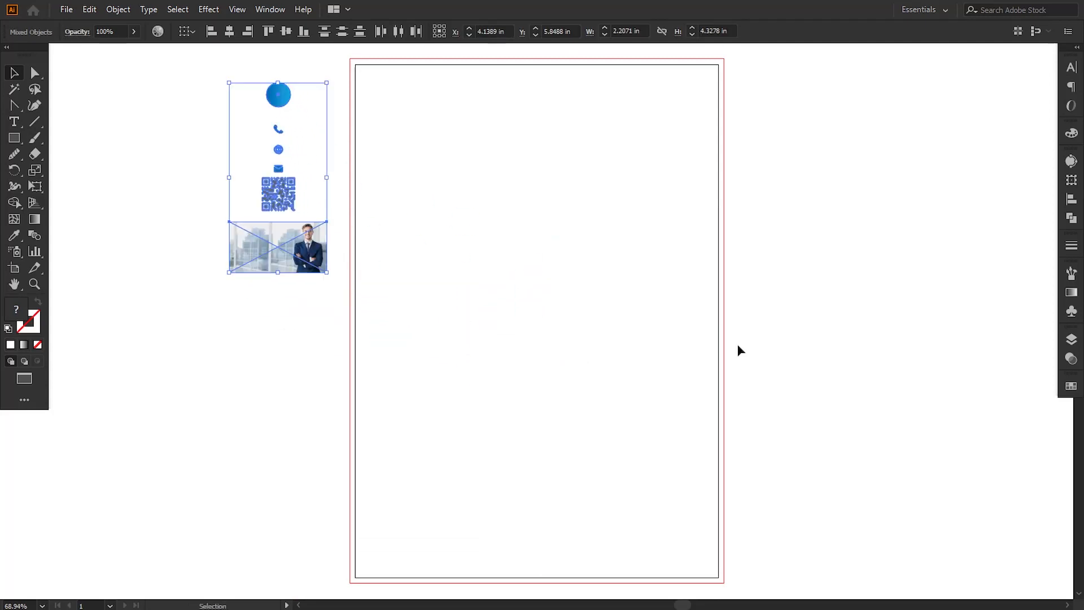
{"action": "left_click", "coordinate": [740, 350]}
{"action": "left_click_drag", "start_coordinate": [591, 225], "coordinate": [573, 230]}
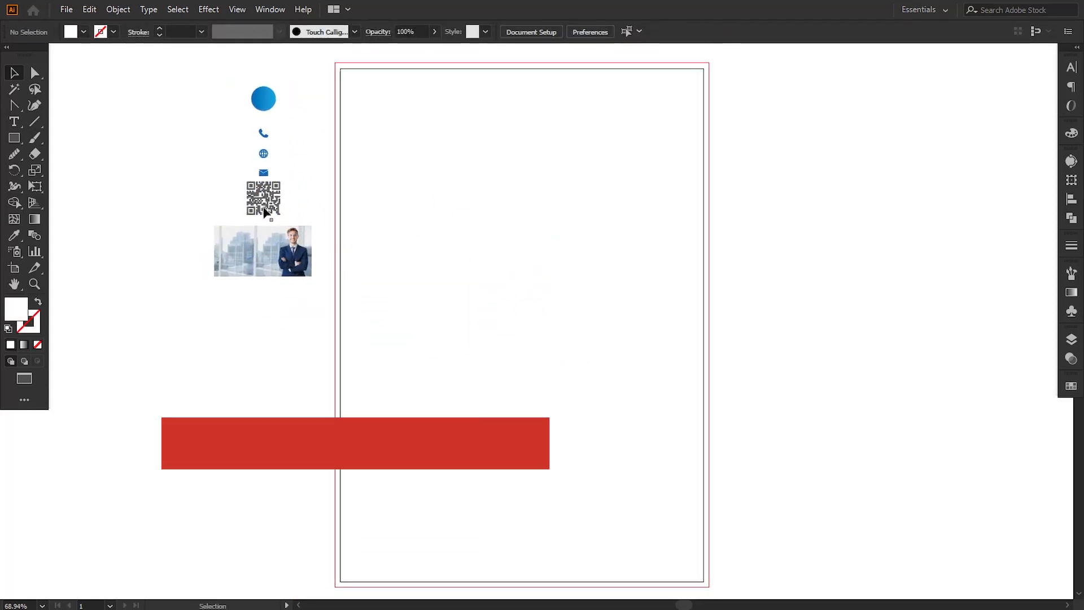
Draw a closed Pen path along the bleed's upper edges, with an S-shaped wave crossing the lower half of the page as its bottom edge.
{"action": "left_click_drag", "start_coordinate": [14, 105], "coordinate": [62, 105]}
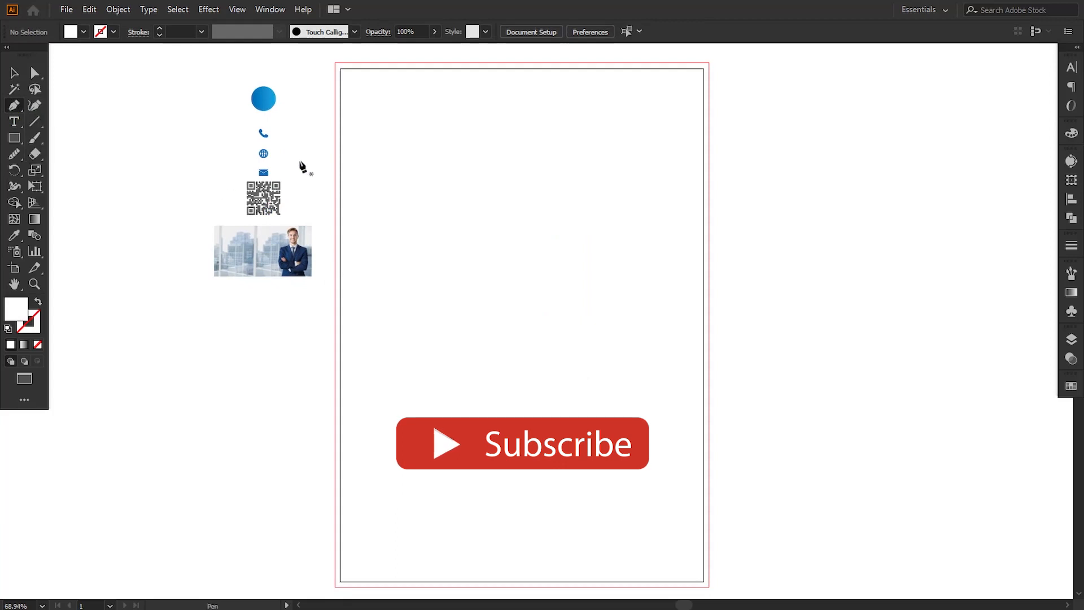
{"action": "left_click", "coordinate": [334, 62]}
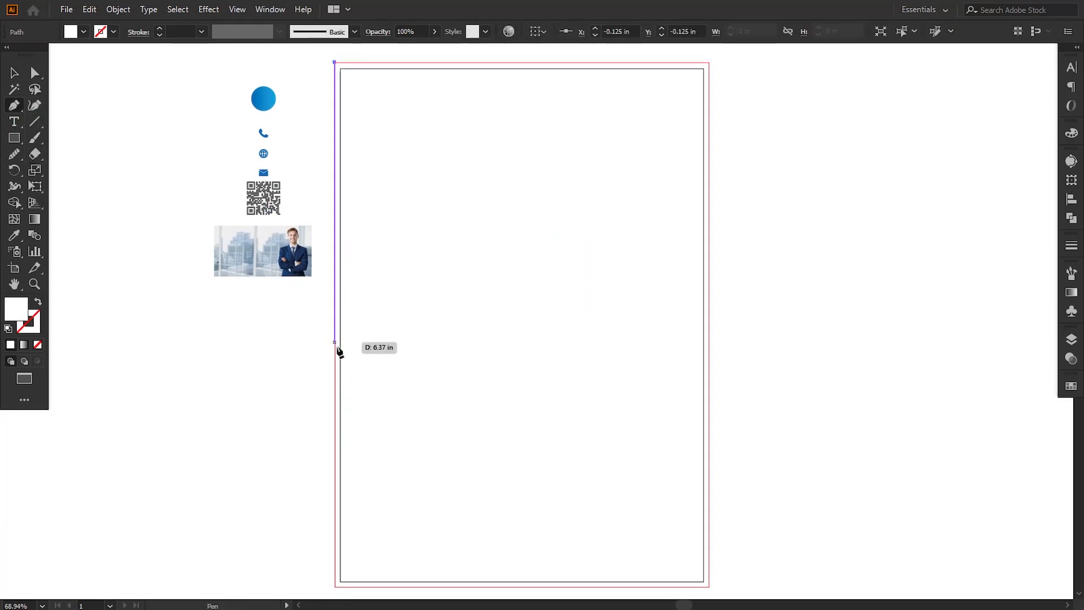
{"action": "left_click", "coordinate": [334, 359]}
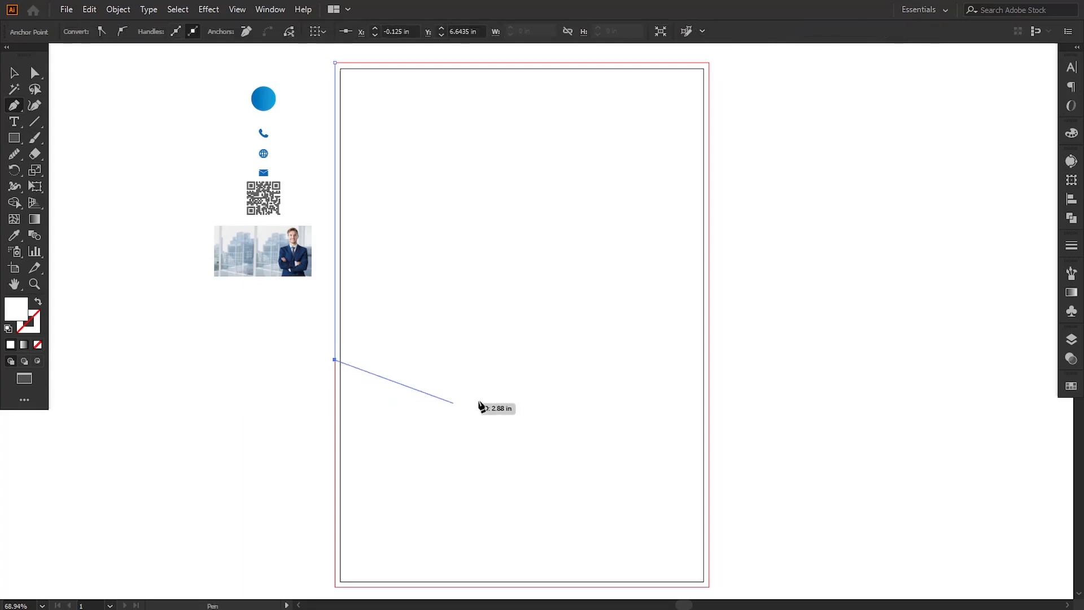
{"action": "left_click_drag", "start_coordinate": [514, 391], "coordinate": [661, 335]}
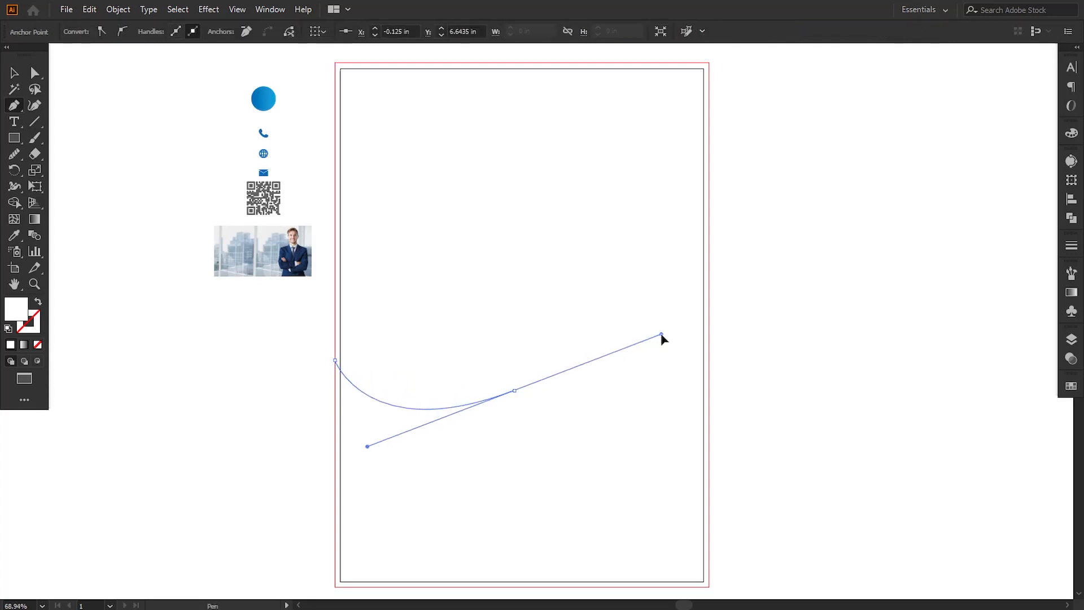
{"action": "left_click", "coordinate": [709, 460]}
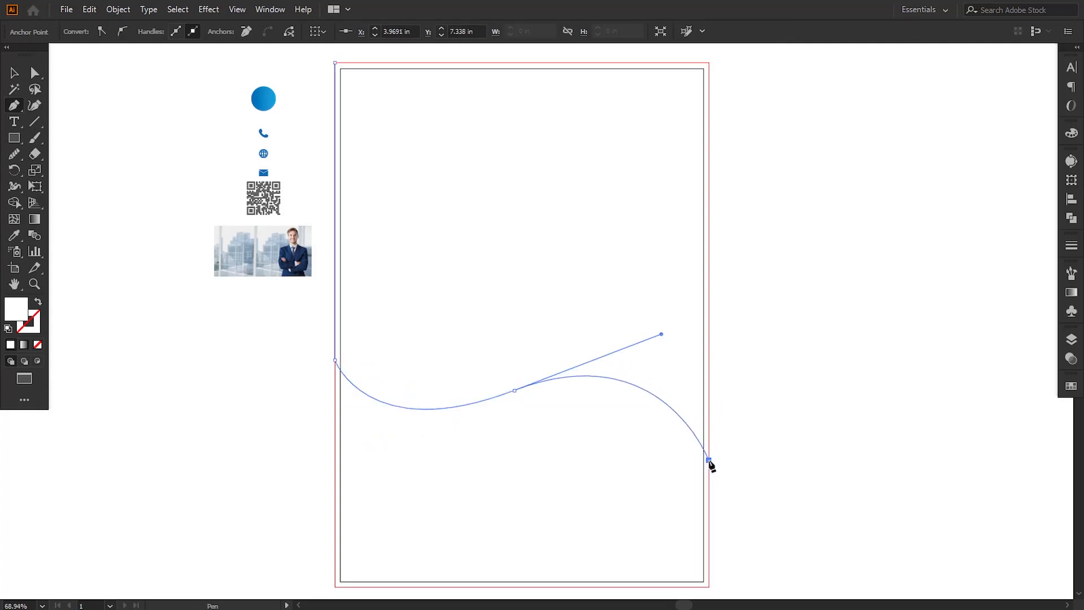
{"action": "left_click", "coordinate": [708, 61]}
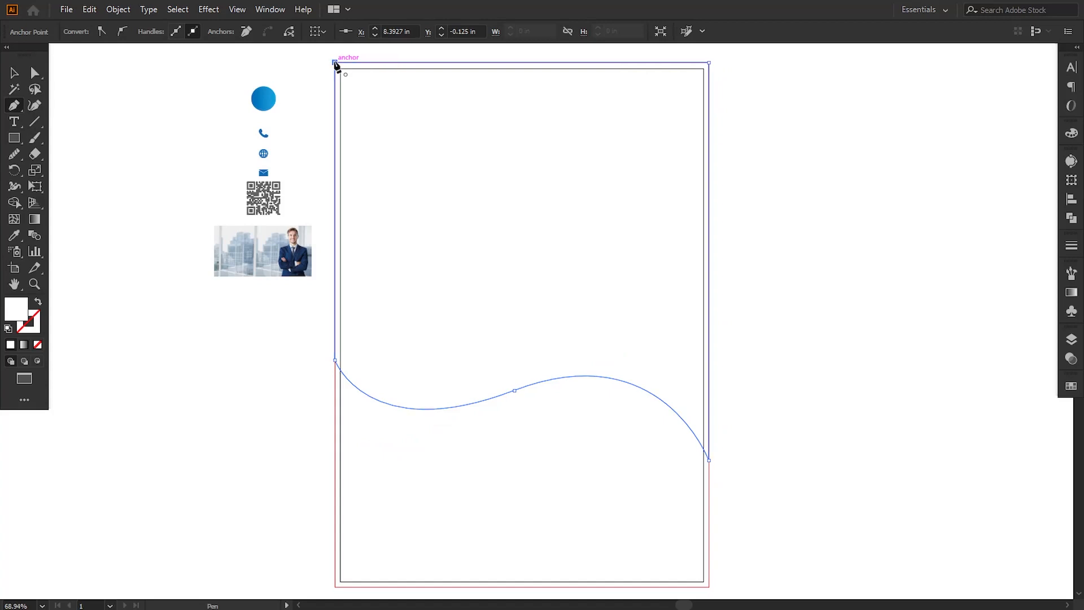
Fill the wave shape with the blue circle's gradient and run it vertically from dark at the top to light at the bottom.
{"action": "left_click", "coordinate": [14, 240]}
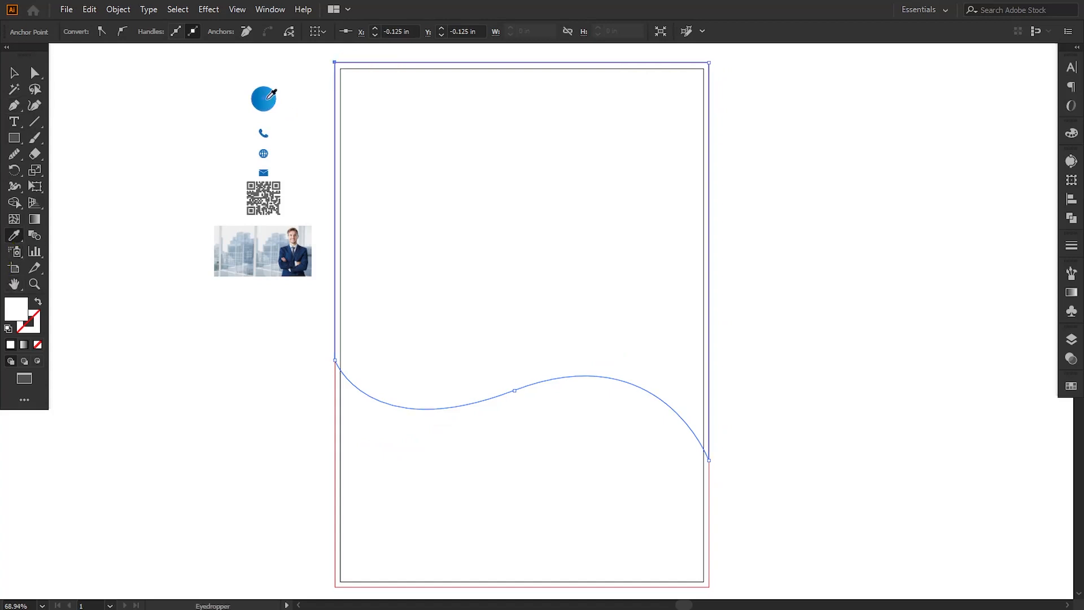
{"action": "left_click", "coordinate": [271, 94]}
{"action": "left_click", "coordinate": [35, 221]}
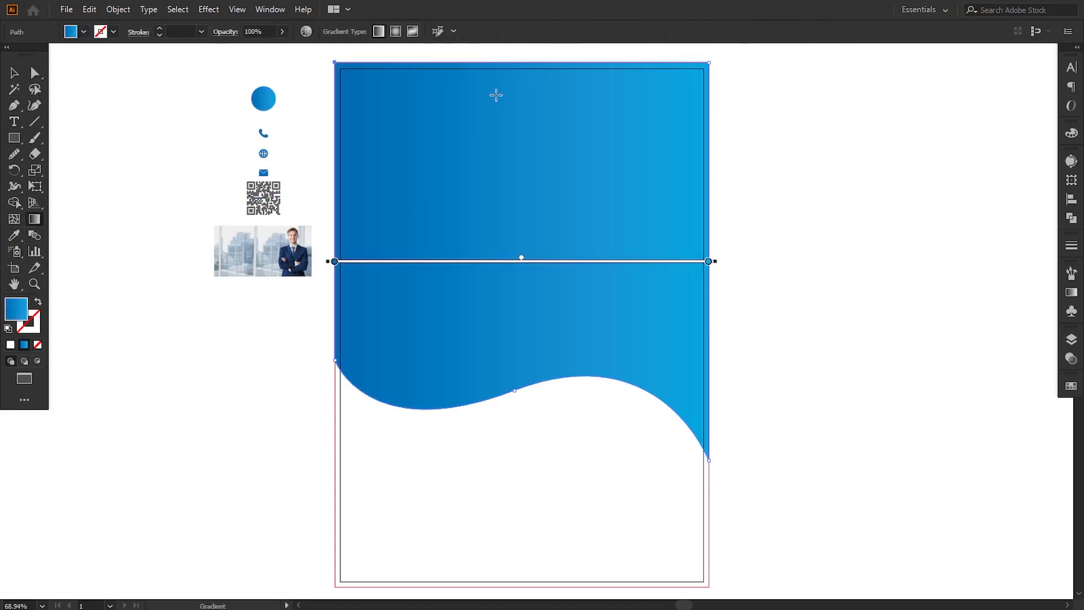
{"action": "left_click_drag", "start_coordinate": [509, 64], "coordinate": [512, 382]}
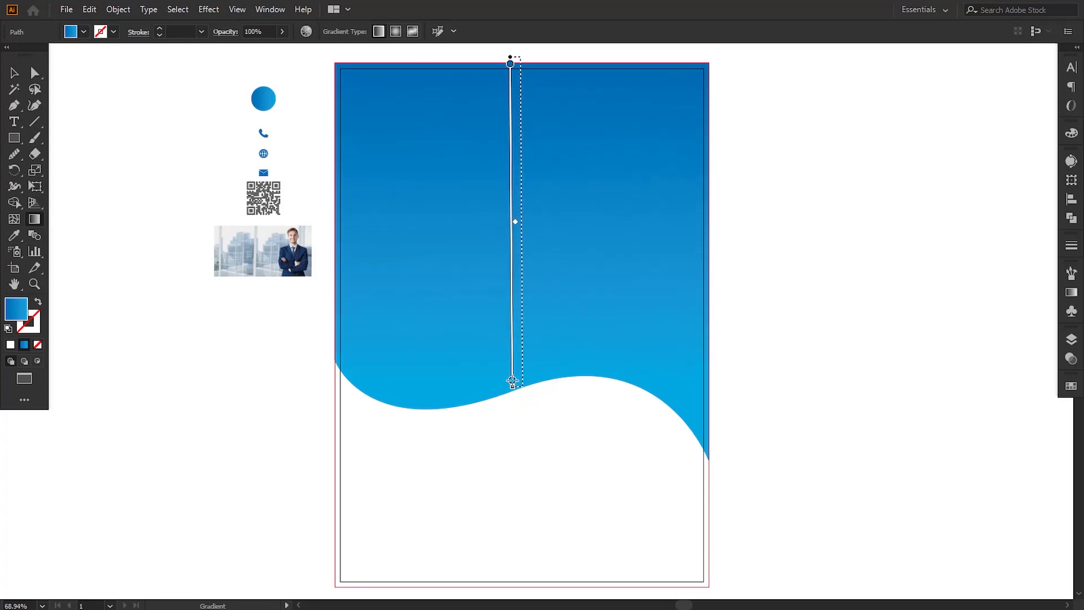
Round the wave shape's lower-left corner to a radius of about 2.22 in.
{"action": "left_click", "coordinate": [35, 72]}
{"action": "left_click", "coordinate": [335, 359]}
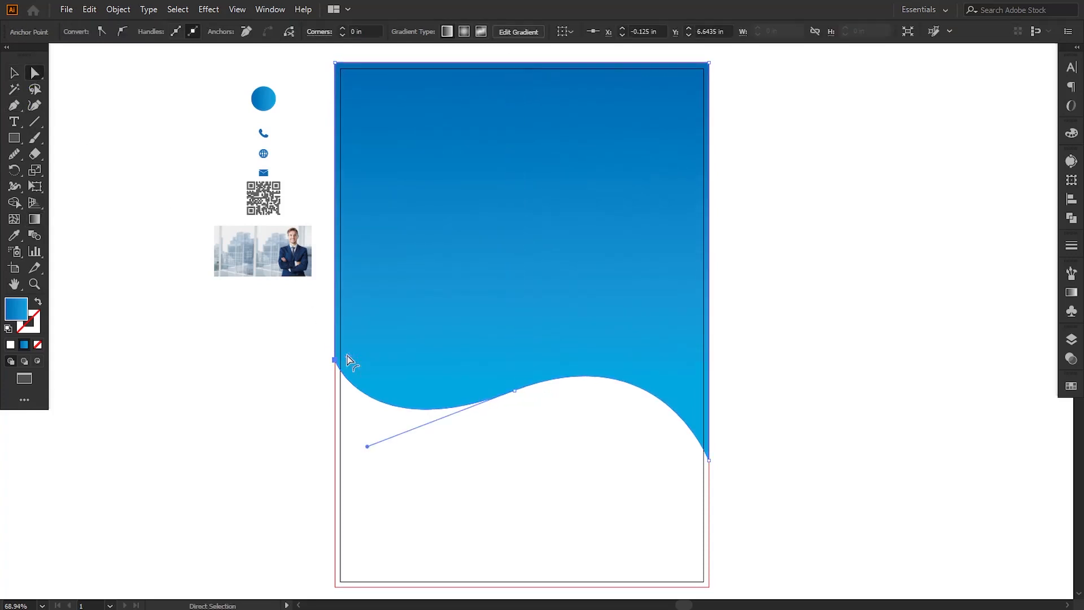
{"action": "left_click_drag", "start_coordinate": [347, 356], "coordinate": [436, 317]}
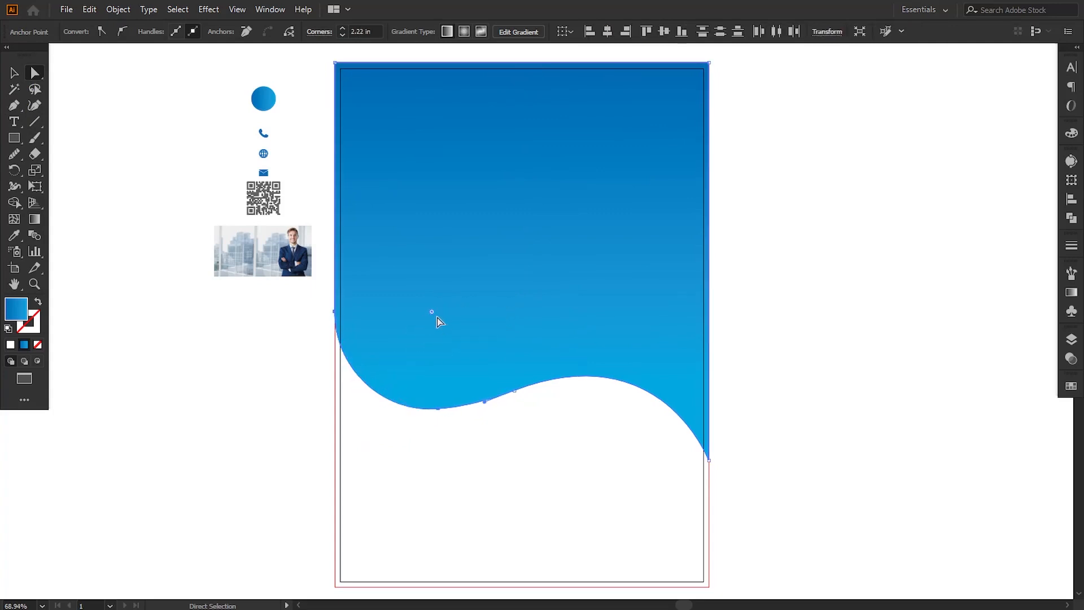
Stretch the wave shape slightly downward and adjust its left anchor point to smooth the curve at the left edge.
{"action": "key", "text": "v"}
{"action": "left_click_drag", "start_coordinate": [523, 462], "coordinate": [524, 489]}
{"action": "left_click", "coordinate": [33, 79]}
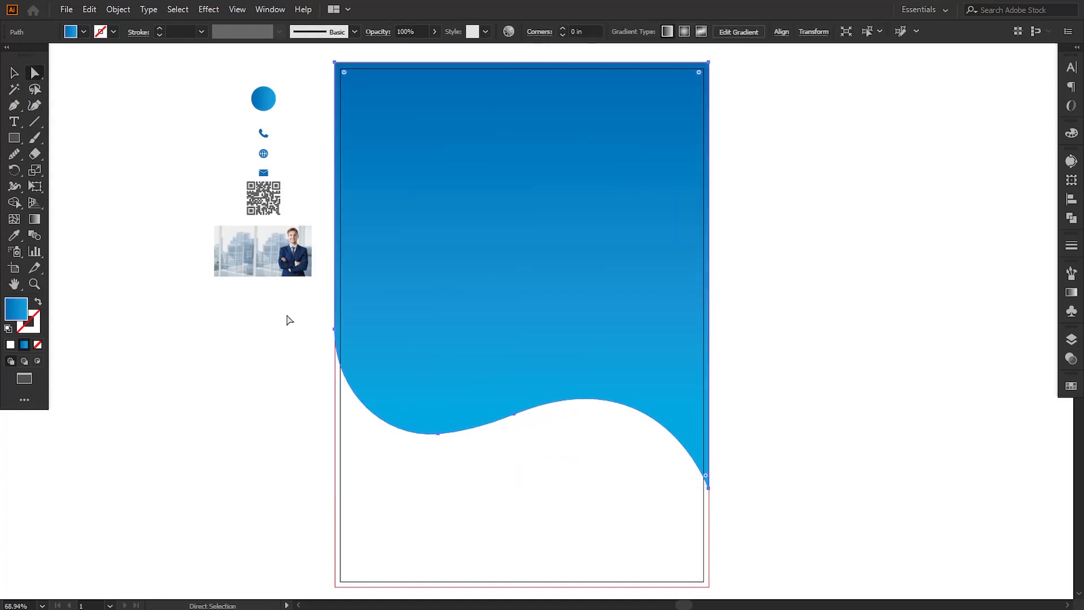
{"action": "left_click", "coordinate": [334, 333]}
{"action": "left_click_drag", "start_coordinate": [335, 390], "coordinate": [334, 407]}
{"action": "left_click", "coordinate": [264, 439]}
Draw a gradient square as wide as the photo beside the artboard, rotate it 45° and round its corners.
{"action": "left_click", "coordinate": [14, 137]}
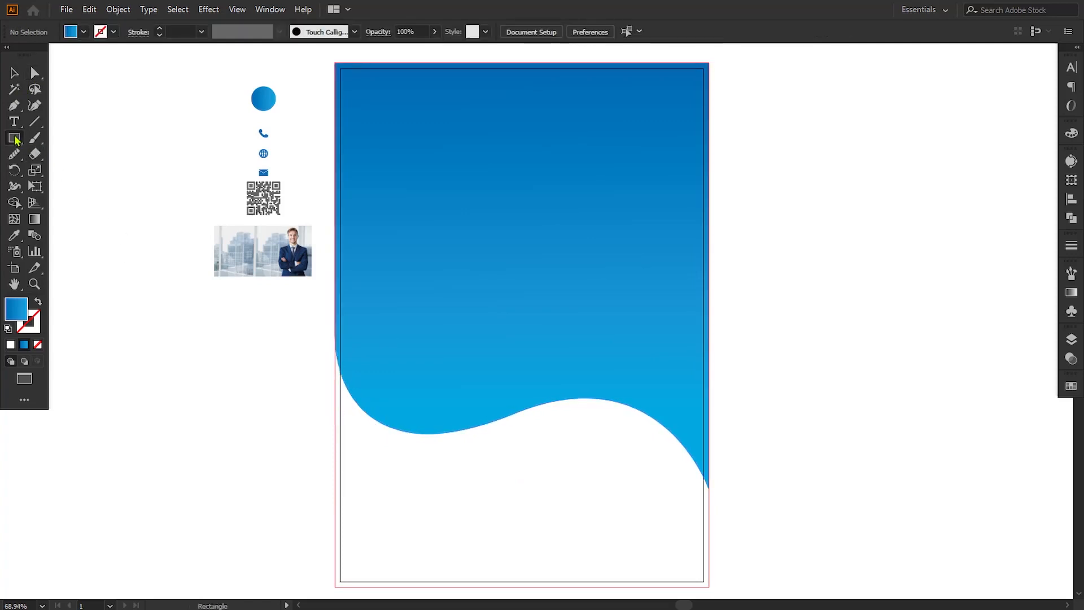
{"action": "left_click_drag", "start_coordinate": [214, 376], "coordinate": [311, 473]}
{"action": "left_click", "coordinate": [15, 72]}
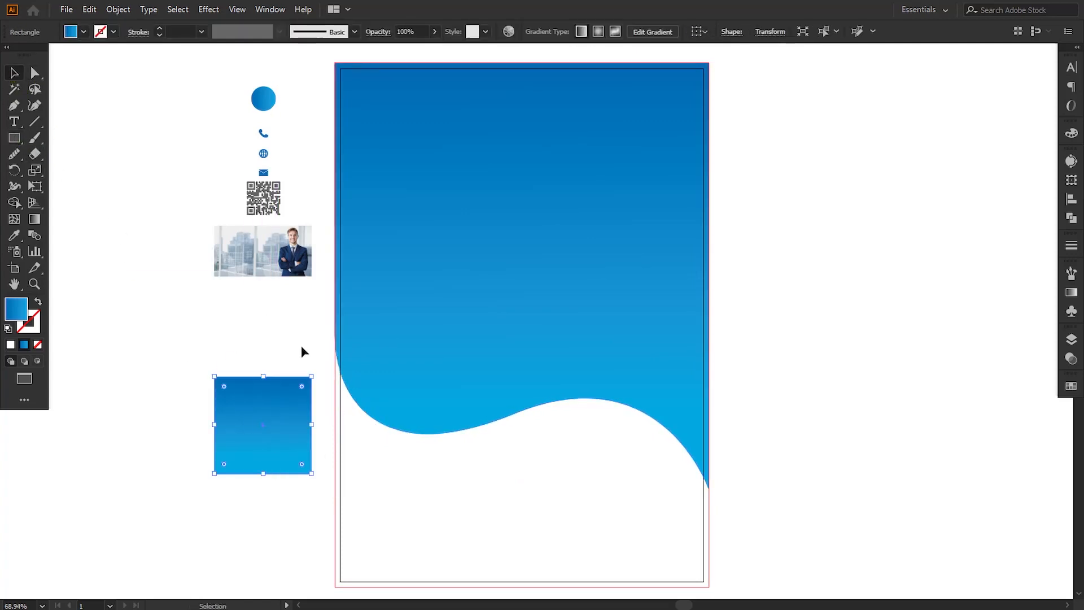
{"action": "left_click_drag", "start_coordinate": [316, 373], "coordinate": [344, 450]}
{"action": "left_click_drag", "start_coordinate": [265, 373], "coordinate": [266, 390]}
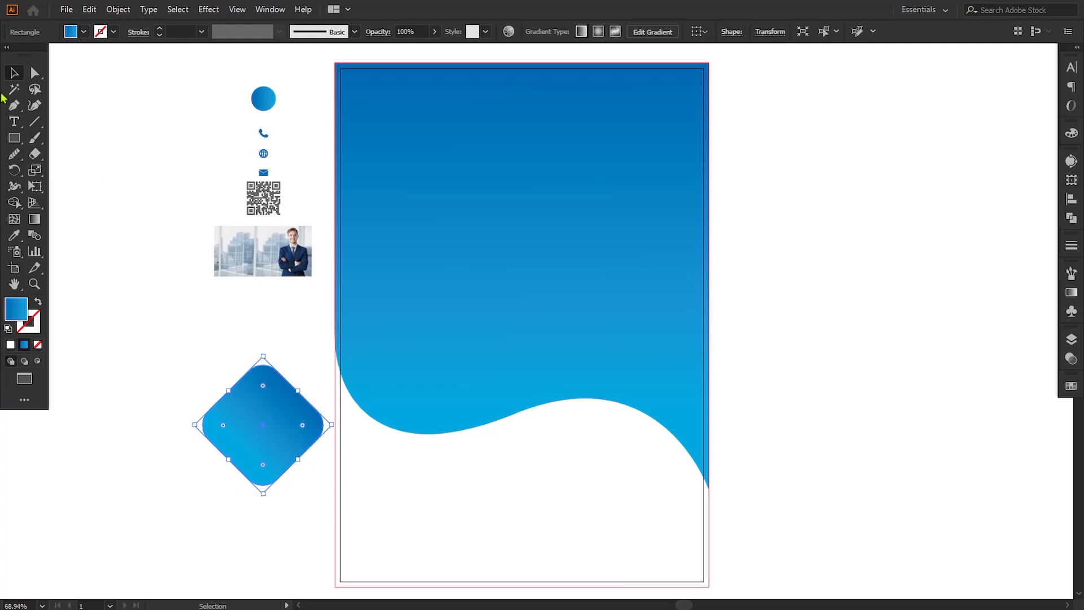
Move the rounded diamond onto the upper part of the flyer, enlarge it to nearly the page width and round its corners further.
{"action": "left_click", "coordinate": [13, 75]}
{"action": "left_click_drag", "start_coordinate": [266, 434], "coordinate": [491, 186]}
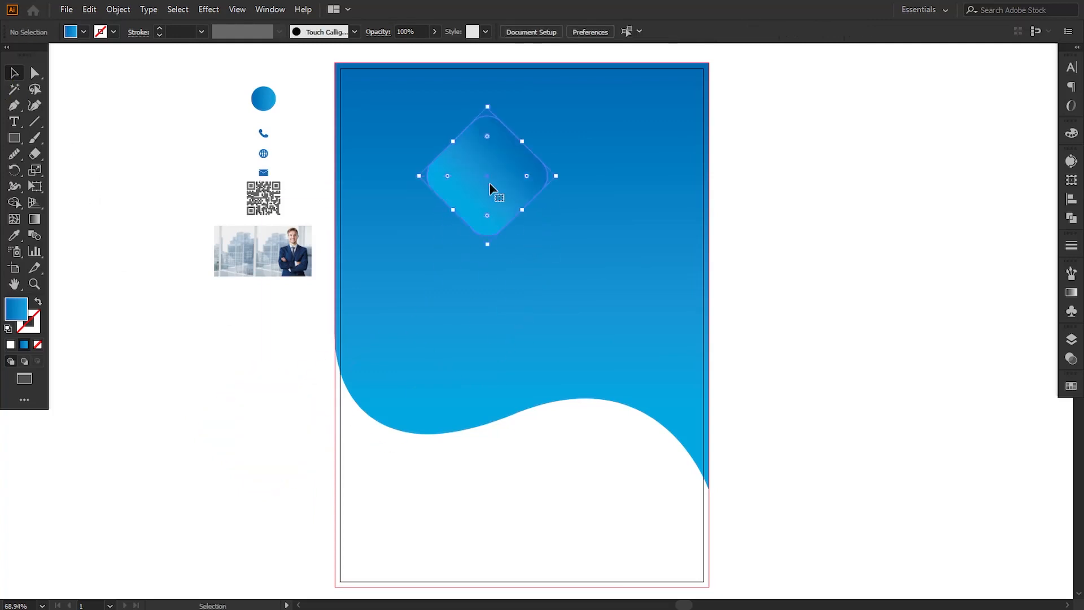
{"action": "left_click_drag", "start_coordinate": [490, 248], "coordinate": [508, 362]}
{"action": "left_click_drag", "start_coordinate": [506, 197], "coordinate": [499, 259]}
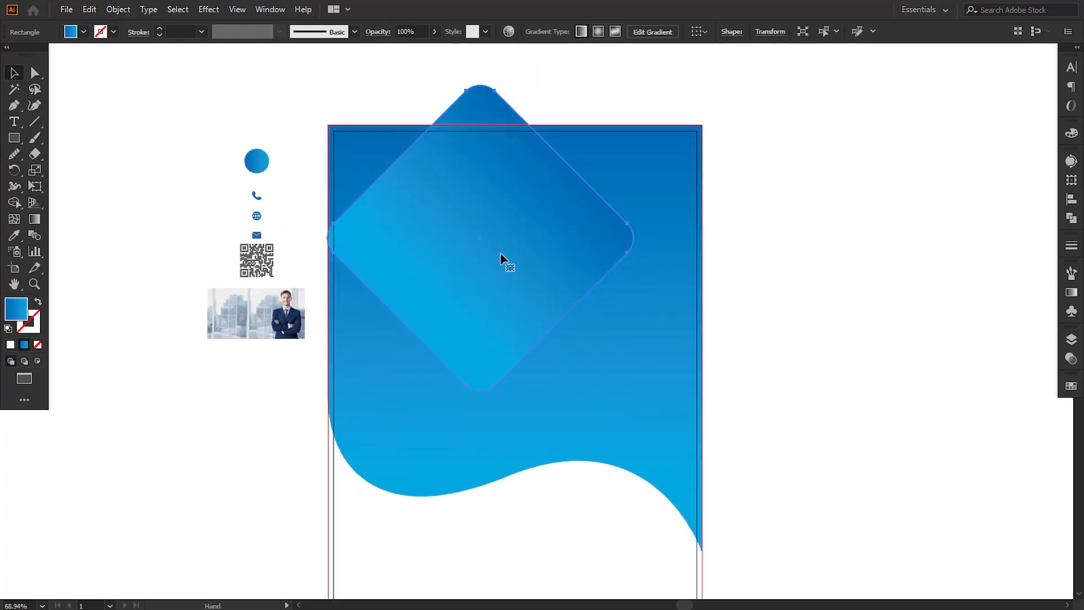
{"action": "left_click_drag", "start_coordinate": [481, 105], "coordinate": [478, 124]}
{"action": "left_click", "coordinate": [107, 129]}
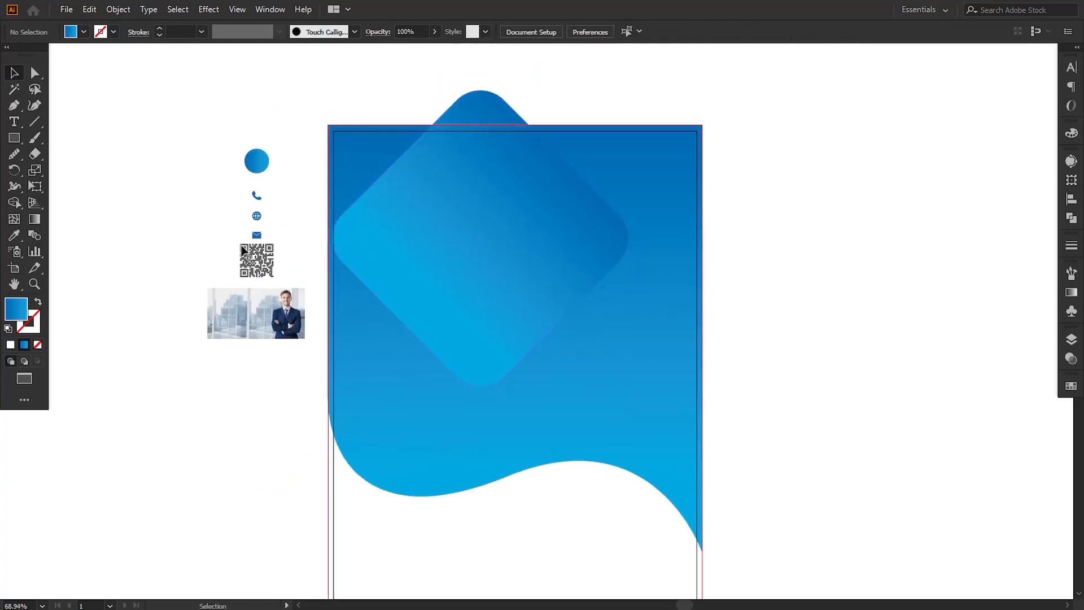
Move the large diamond over the flyer's upper-right corner and set its opacity to 22%.
{"action": "left_click_drag", "start_coordinate": [499, 333], "coordinate": [623, 253]}
{"action": "left_click_drag", "start_coordinate": [594, 209], "coordinate": [591, 212]}
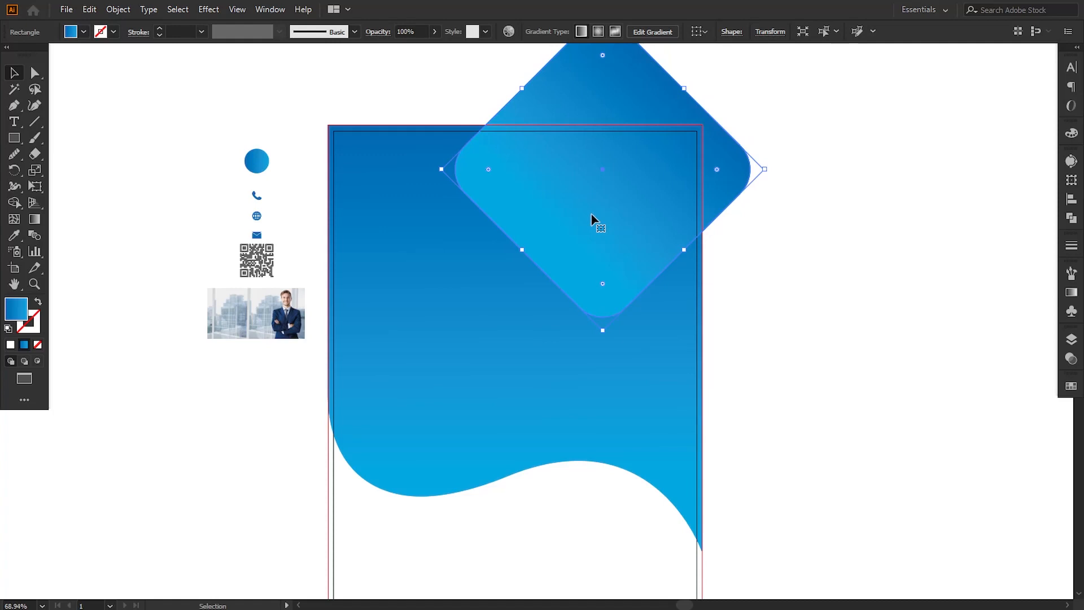
{"action": "left_click", "coordinate": [1071, 359]}
{"action": "left_click", "coordinate": [1038, 354]}
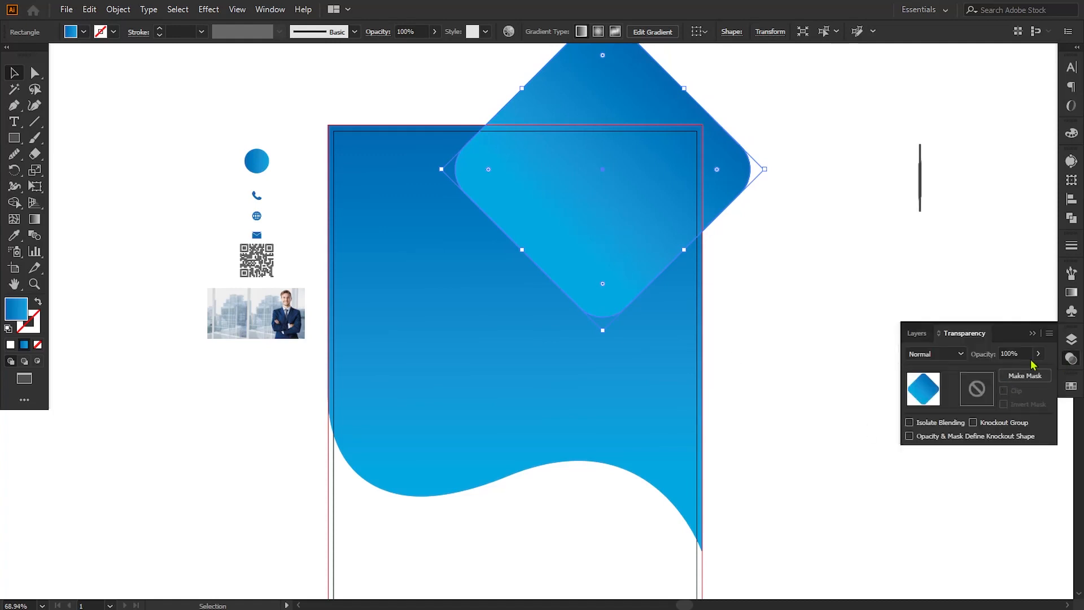
{"action": "left_click_drag", "start_coordinate": [1036, 371], "coordinate": [999, 374]}
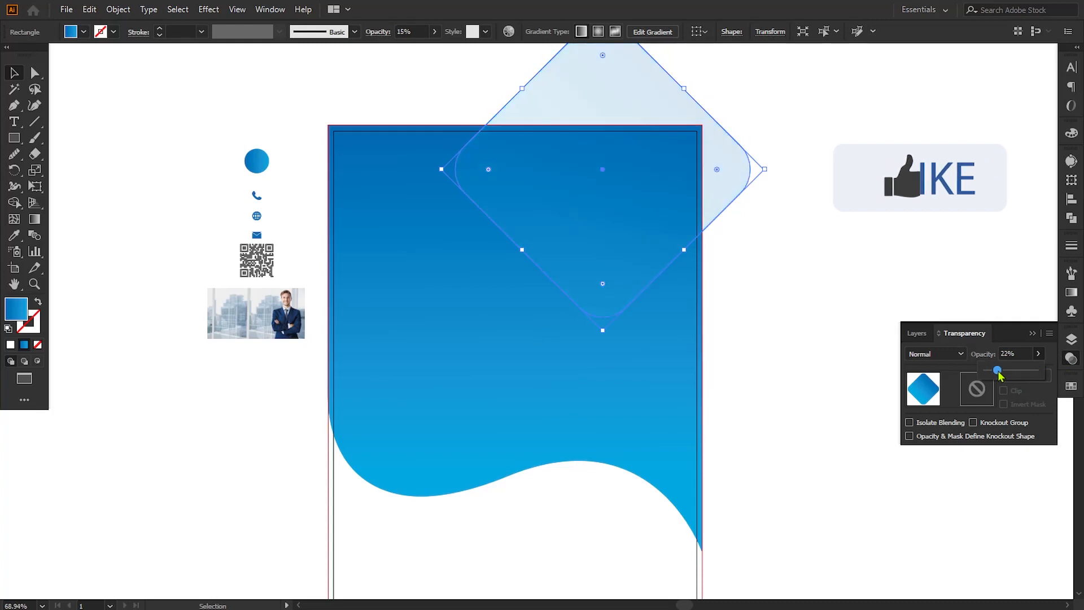
Duplicate the transparent diamond twice, placing one copy over the flyer's upper-left corner and one at its left edge below.
{"action": "left_click", "coordinate": [807, 389]}
{"action": "left_click_drag", "start_coordinate": [624, 220], "coordinate": [365, 379]}
{"action": "left_click", "coordinate": [791, 397]}
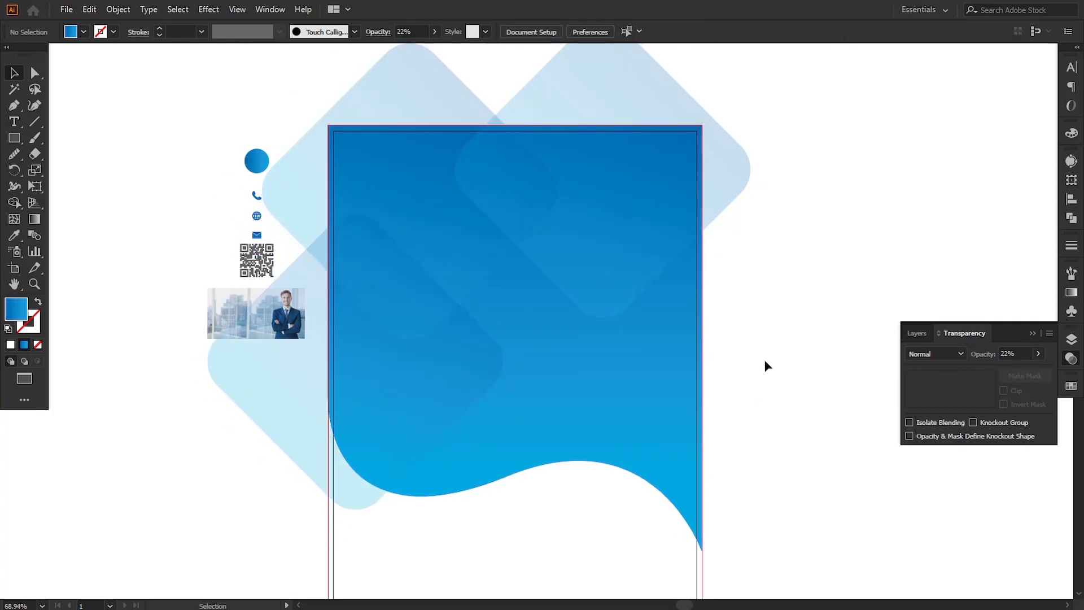
Set the lower-left diamond's opacity to 15% and the upper-left diamond's opacity to 14%.
{"action": "left_click", "coordinate": [440, 370]}
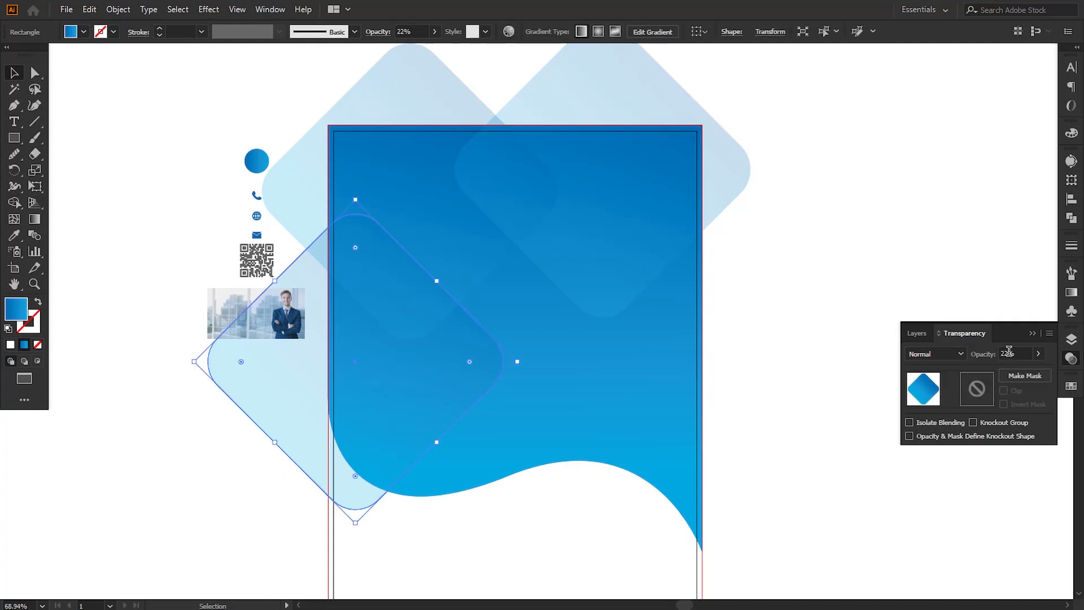
{"action": "left_click", "coordinate": [1037, 355]}
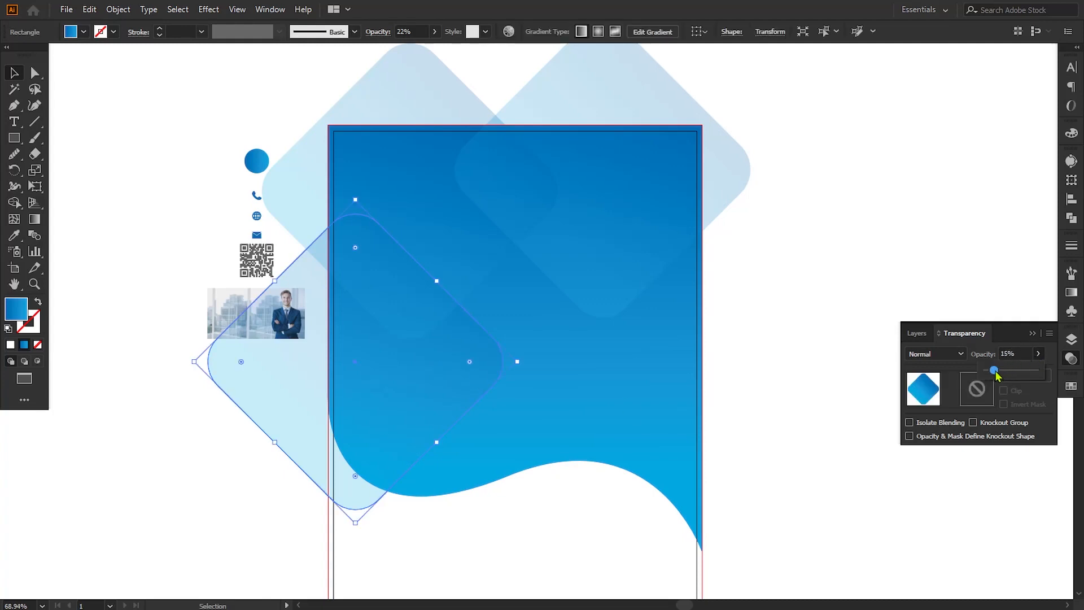
{"action": "left_click_drag", "start_coordinate": [995, 374], "coordinate": [994, 373]}
{"action": "left_click", "coordinate": [823, 439]}
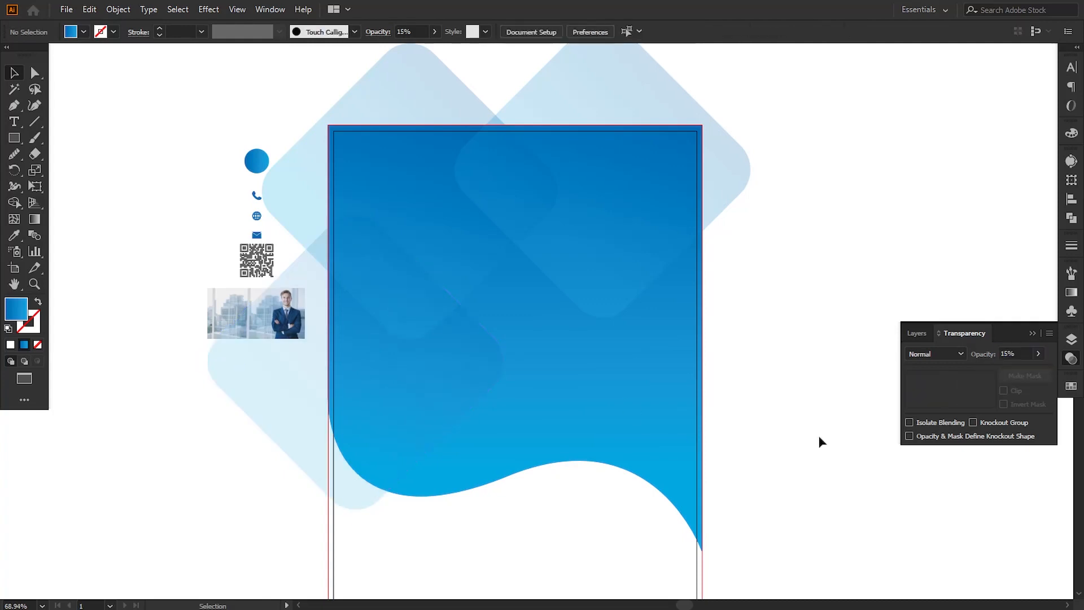
{"action": "left_click", "coordinate": [453, 213]}
{"action": "left_click", "coordinate": [1037, 353]}
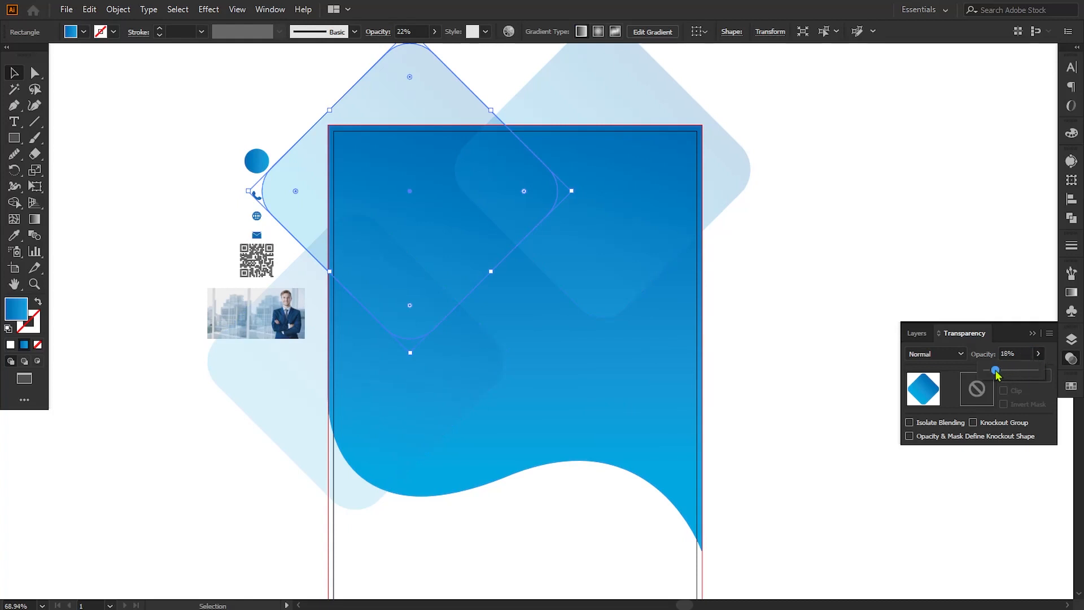
{"action": "left_click_drag", "start_coordinate": [994, 377], "coordinate": [990, 373]}
{"action": "left_click", "coordinate": [805, 420]}
Set the upper-right diamond's opacity to 15%.
{"action": "left_click", "coordinate": [641, 229]}
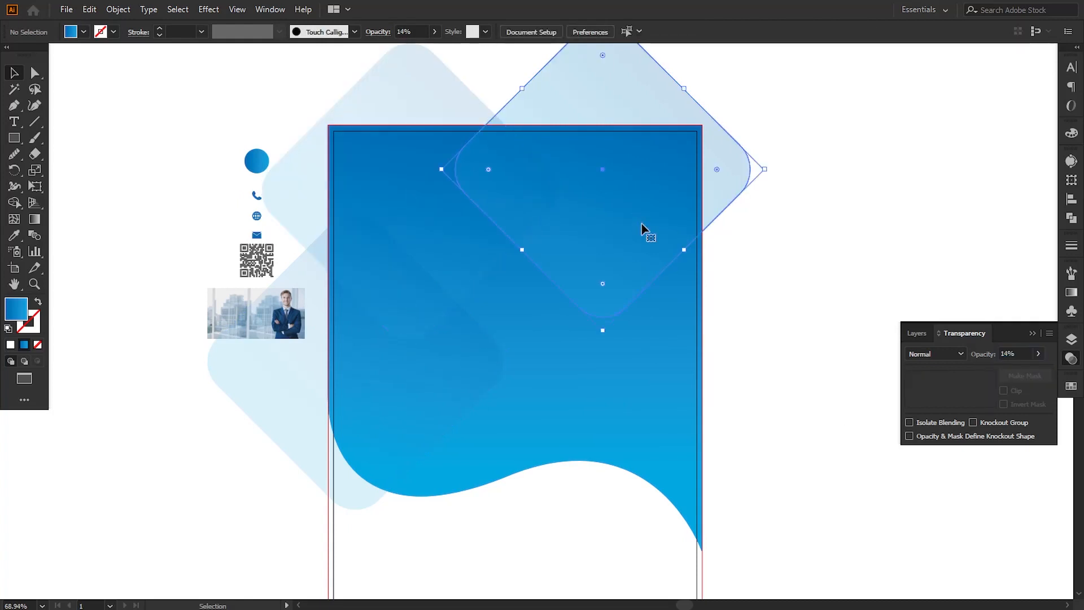
{"action": "left_click", "coordinate": [1038, 354]}
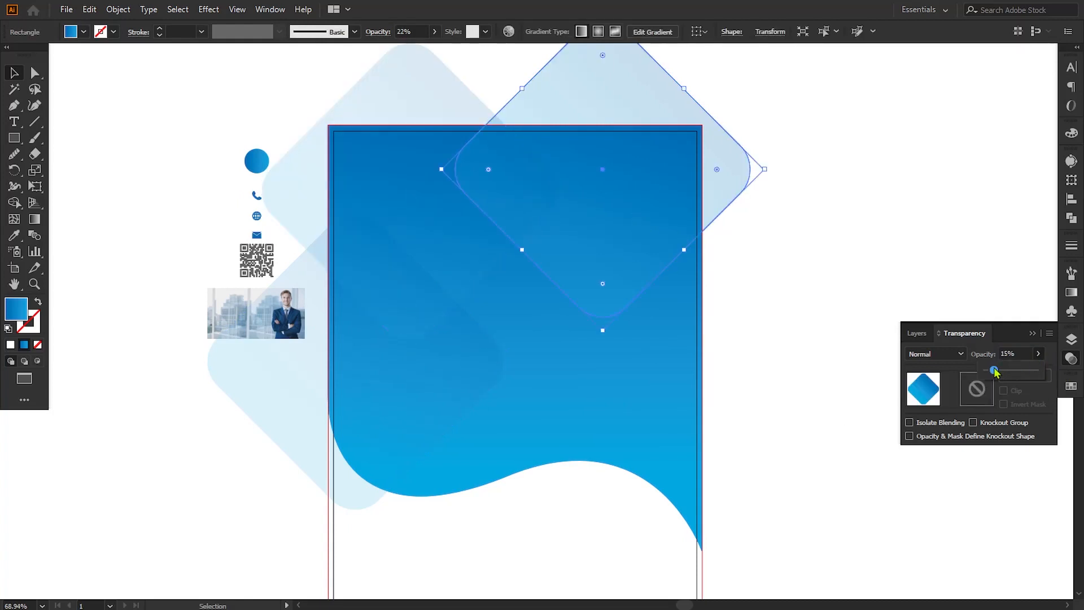
{"action": "left_click_drag", "start_coordinate": [995, 372], "coordinate": [993, 371]}
{"action": "left_click", "coordinate": [820, 424]}
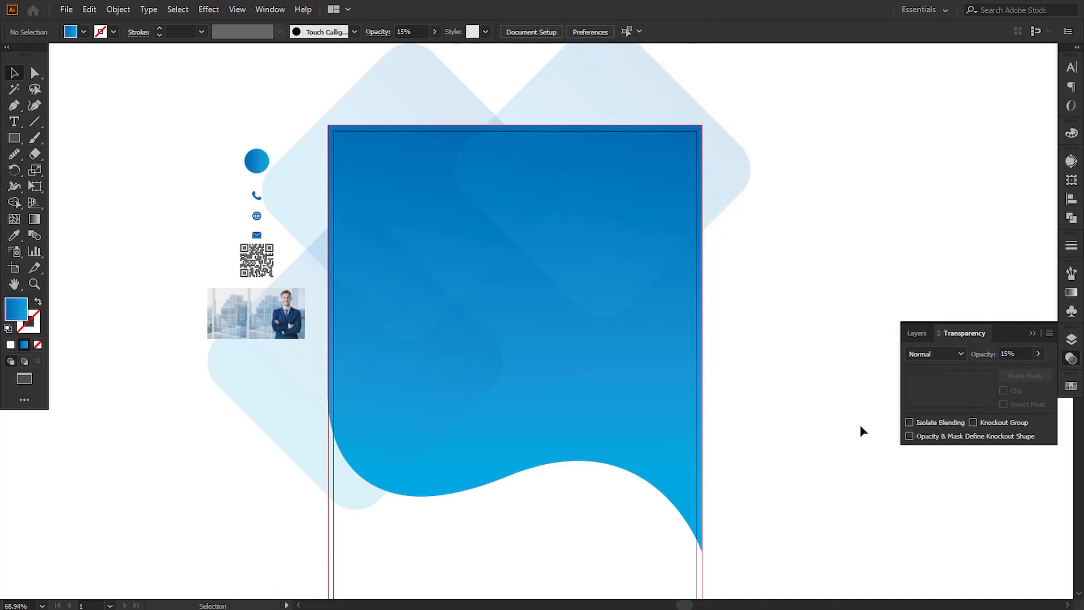
Duplicate the upper-right diamond down to the flyer's right edge and set the copy's opacity to 100%.
{"action": "left_click_drag", "start_coordinate": [588, 196], "coordinate": [702, 426]}
{"action": "left_click", "coordinate": [1037, 355]}
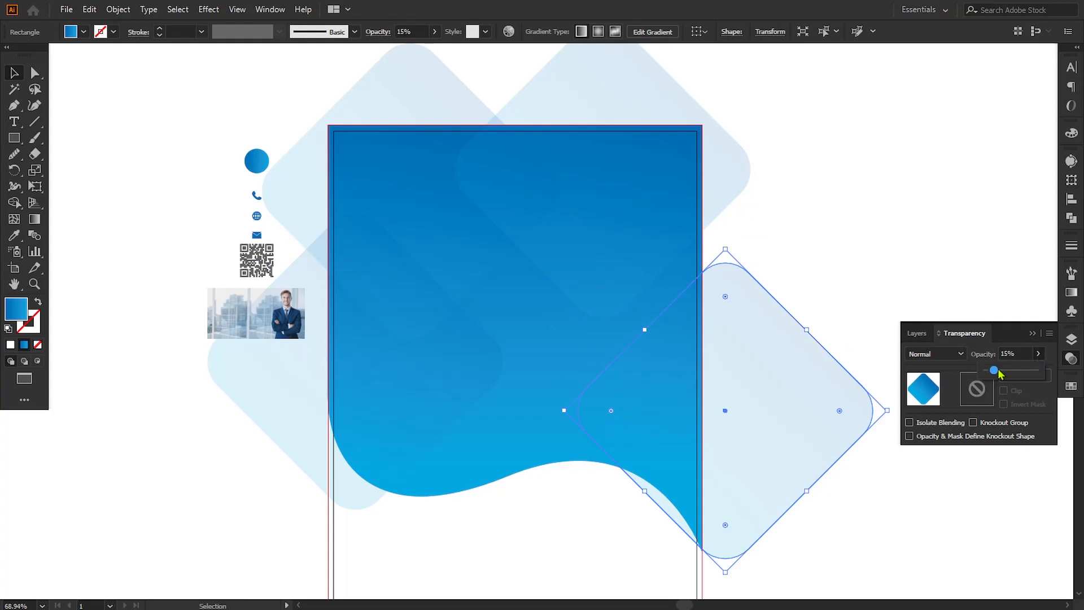
{"action": "left_click_drag", "start_coordinate": [1034, 370], "coordinate": [1037, 371]}
{"action": "left_click", "coordinate": [755, 446]}
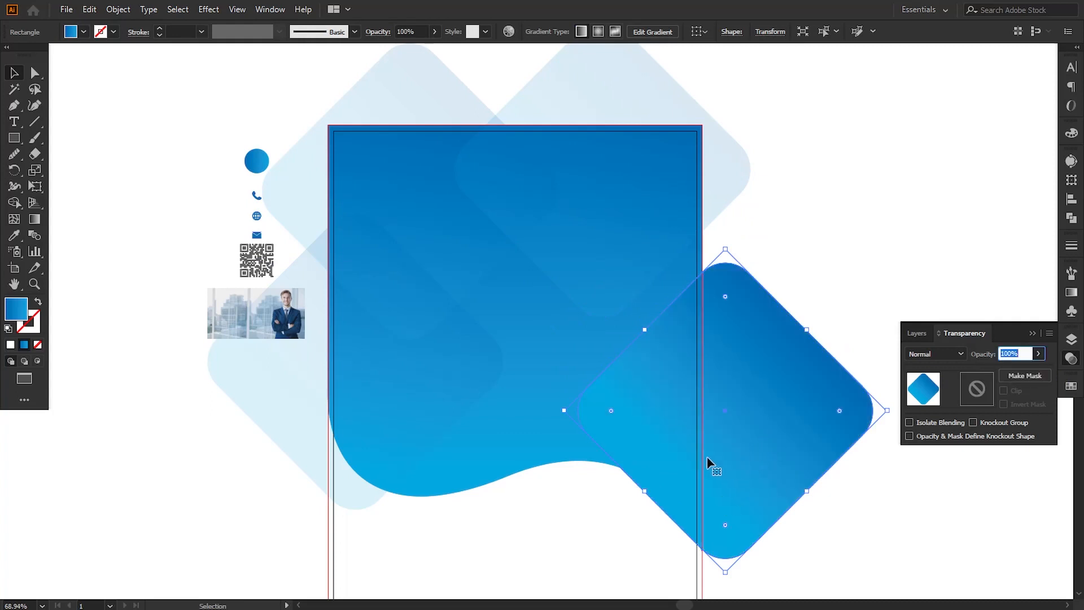
Move the opaque diamond left and up over the right end of the wave and scale it down slightly.
{"action": "left_click_drag", "start_coordinate": [741, 451], "coordinate": [703, 407]}
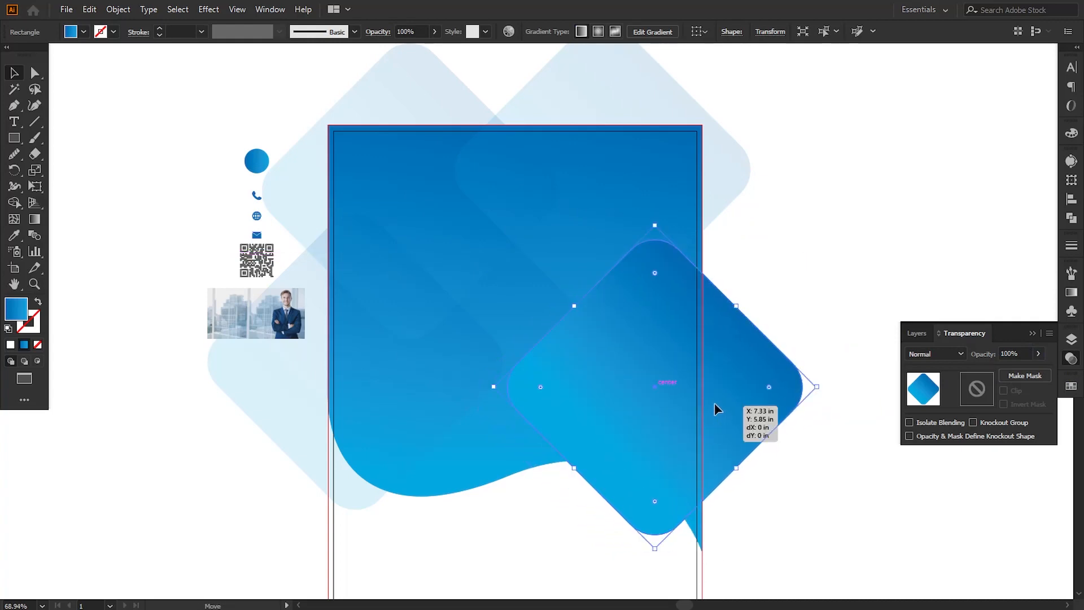
{"action": "left_click_drag", "start_coordinate": [815, 387], "coordinate": [806, 389]}
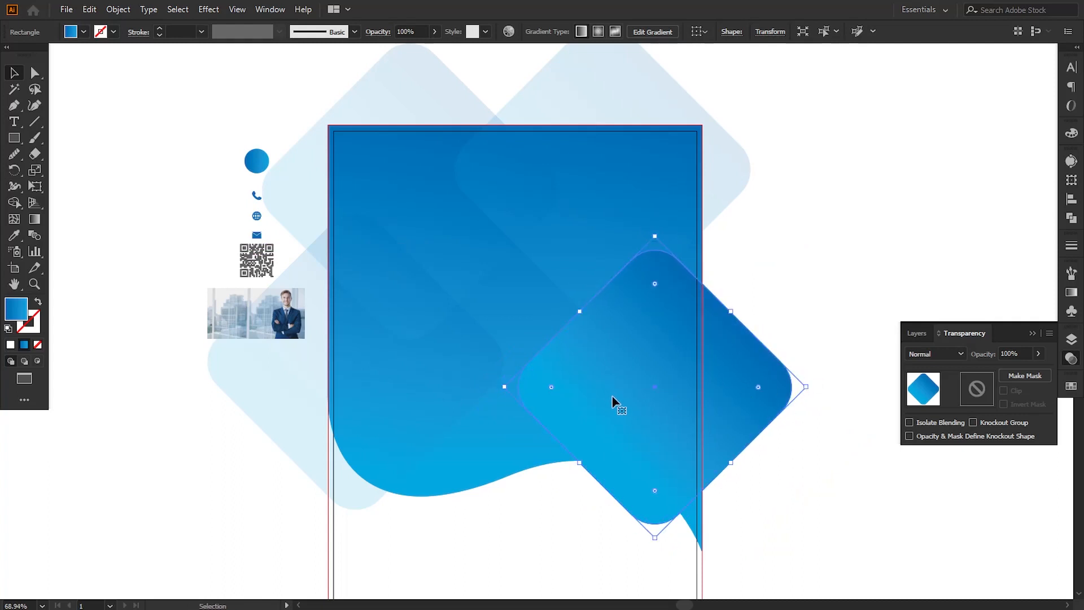
{"action": "left_click_drag", "start_coordinate": [614, 402], "coordinate": [598, 395]}
{"action": "left_click", "coordinate": [709, 475]}
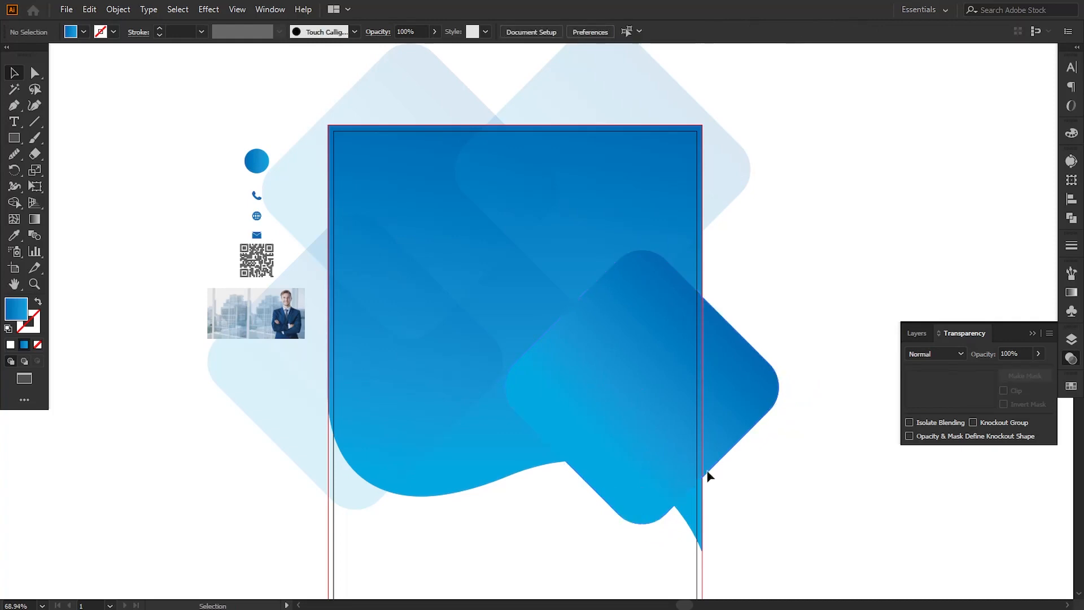
{"action": "left_click", "coordinate": [628, 411]}
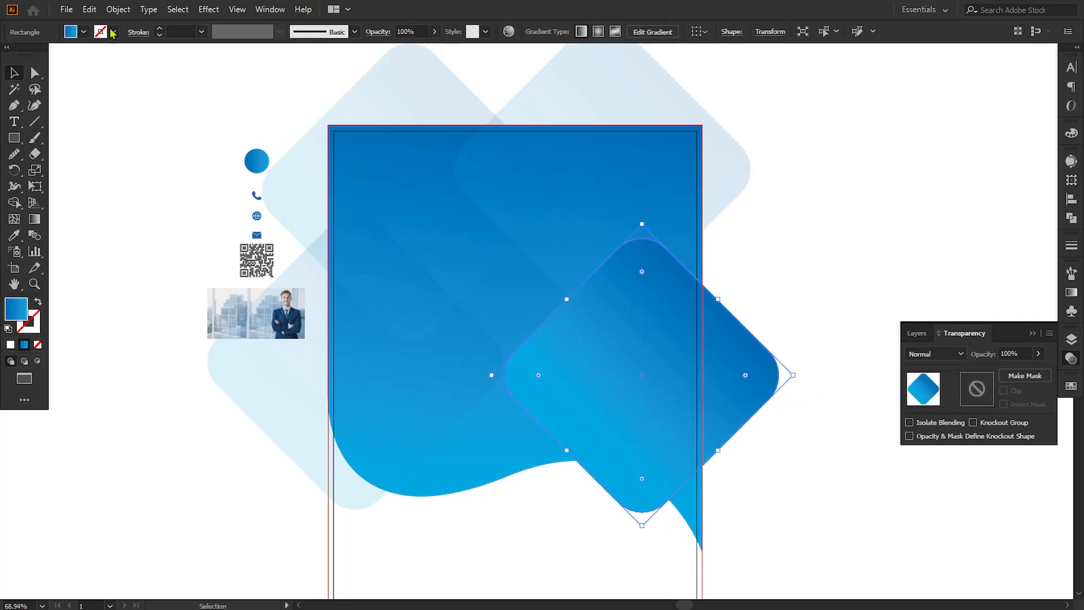
Offset the opaque diamond's path by 0.625 in with Miter joins and a miter limit of 4.
{"action": "left_click", "coordinate": [117, 10]}
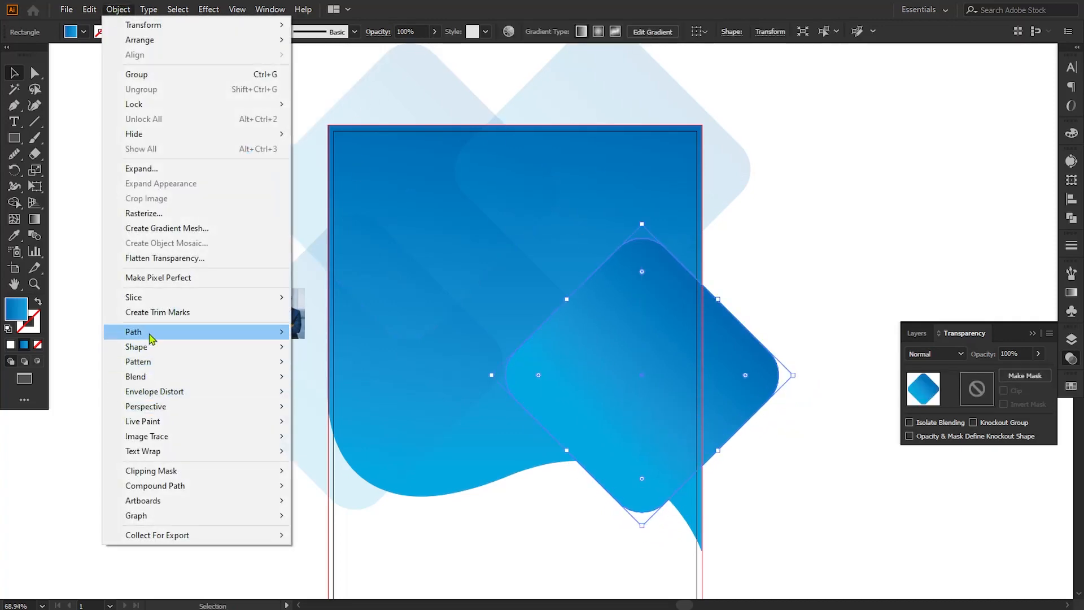
{"action": "mouse_move", "coordinate": [150, 332]}
{"action": "left_click", "coordinate": [342, 383]}
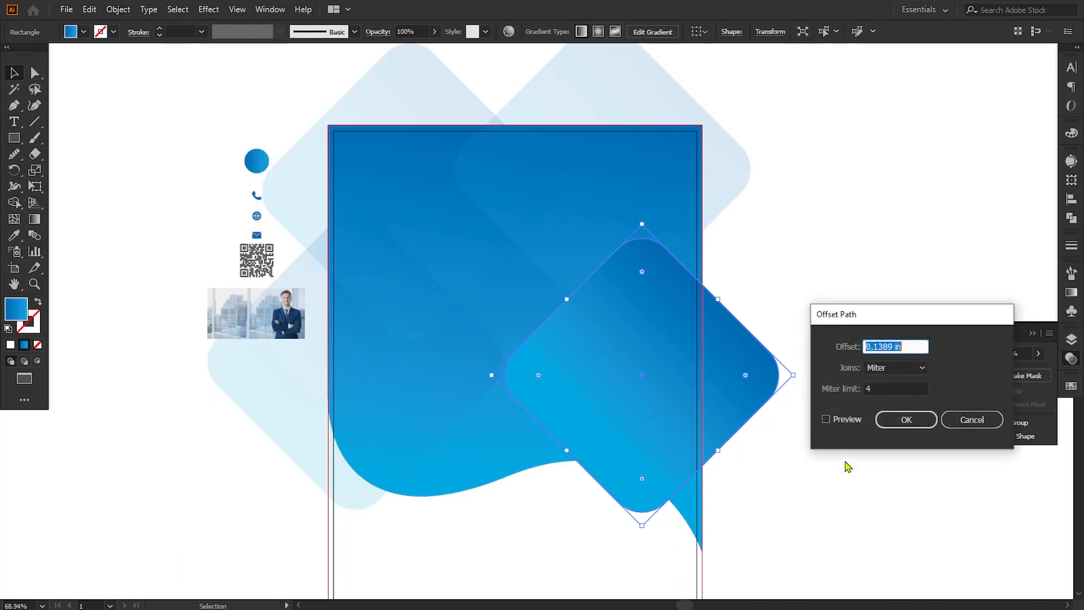
{"action": "left_click", "coordinate": [826, 419]}
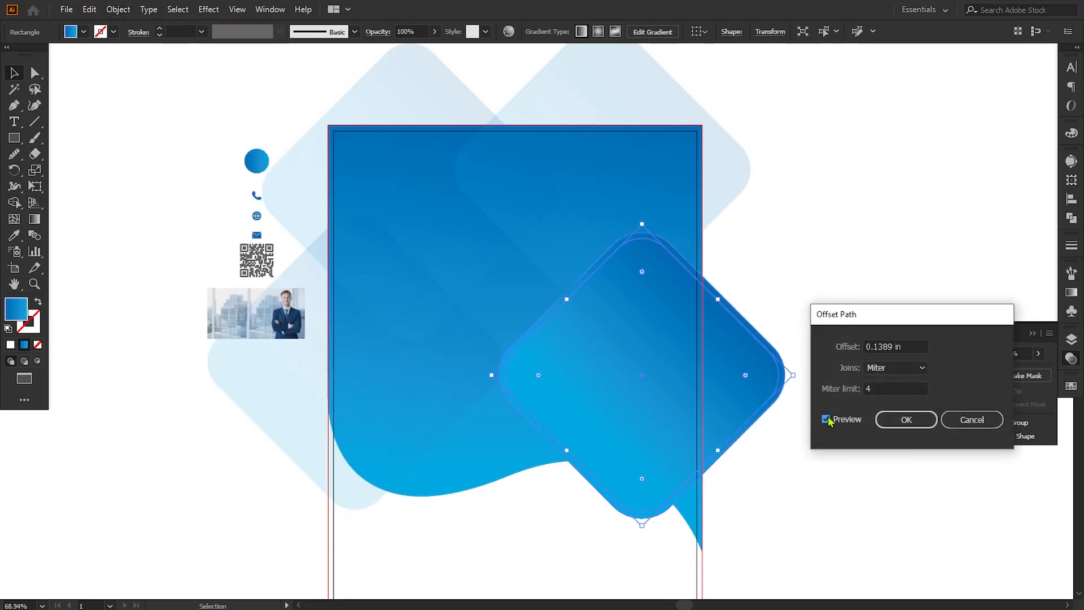
{"action": "double_click", "coordinate": [888, 346]}
{"action": "type", "text": "625"}
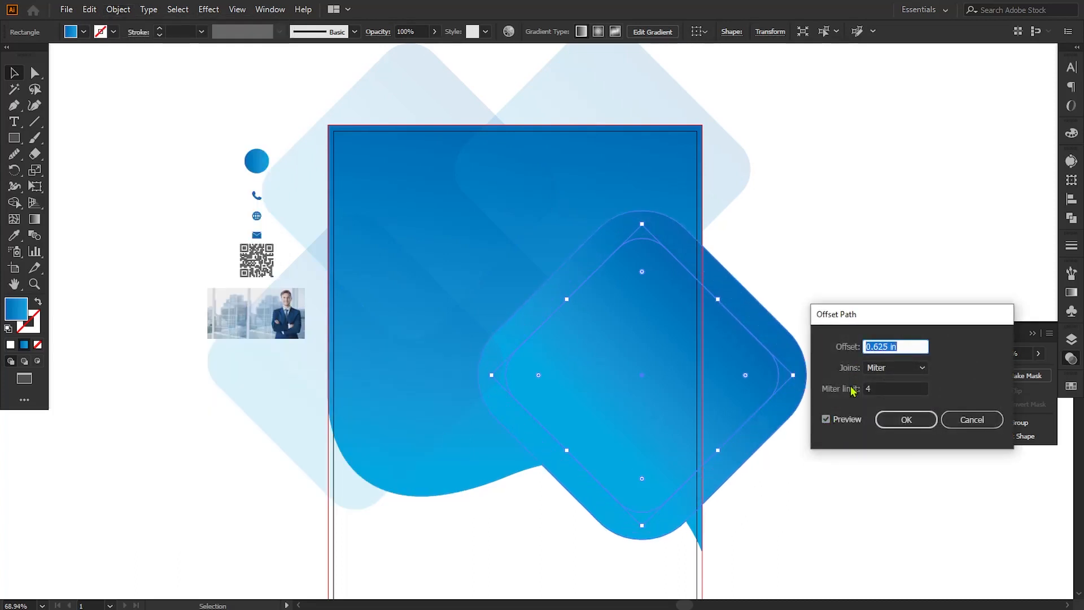
{"action": "key", "text": "Up"}
{"action": "key", "text": "Down"}
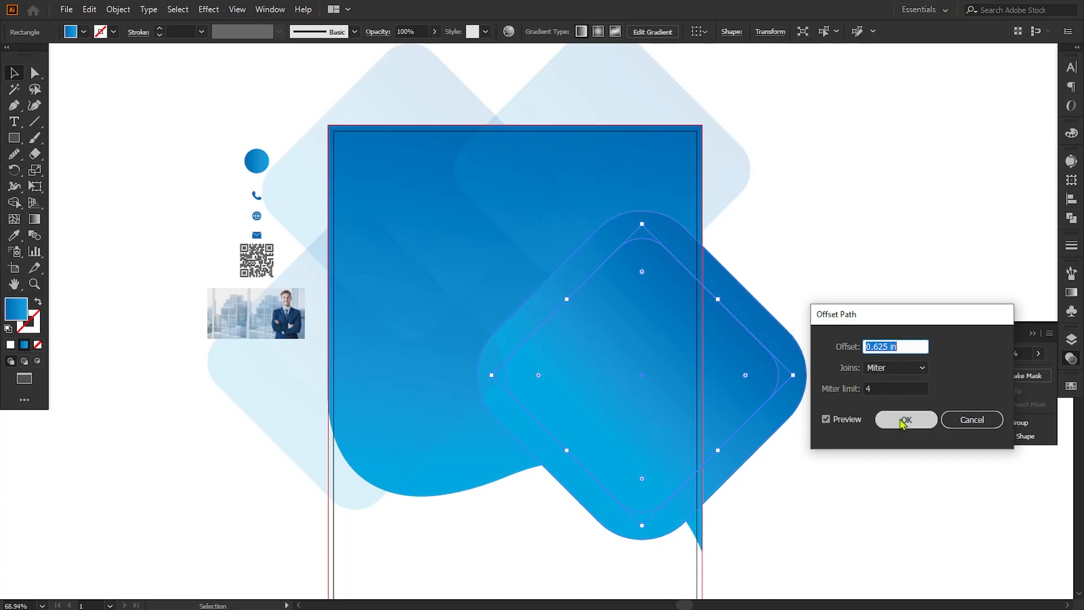
{"action": "left_click", "coordinate": [902, 423]}
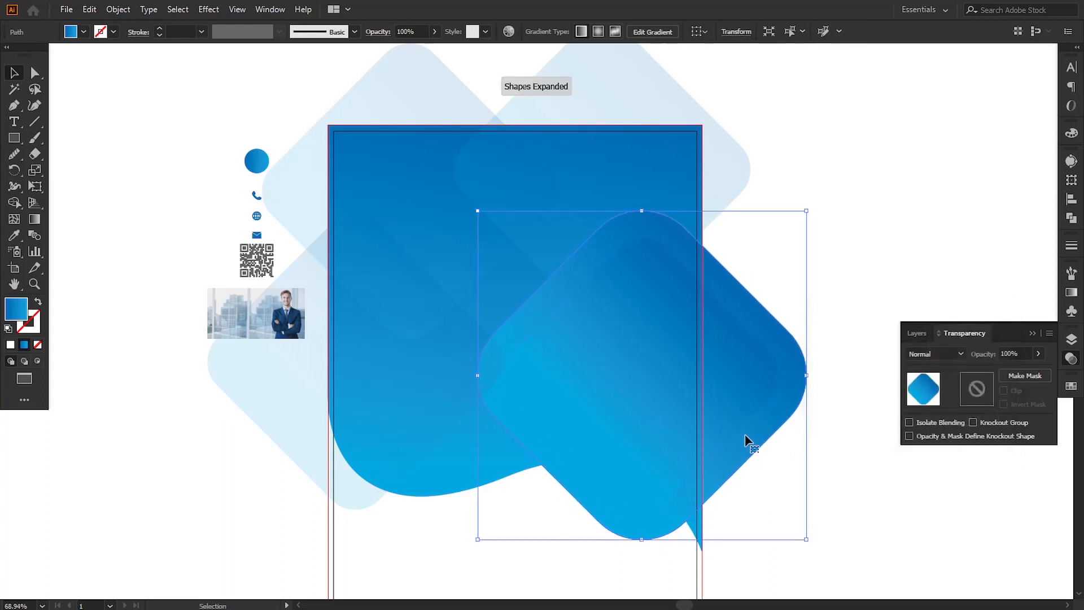
{"action": "left_click", "coordinate": [864, 476]}
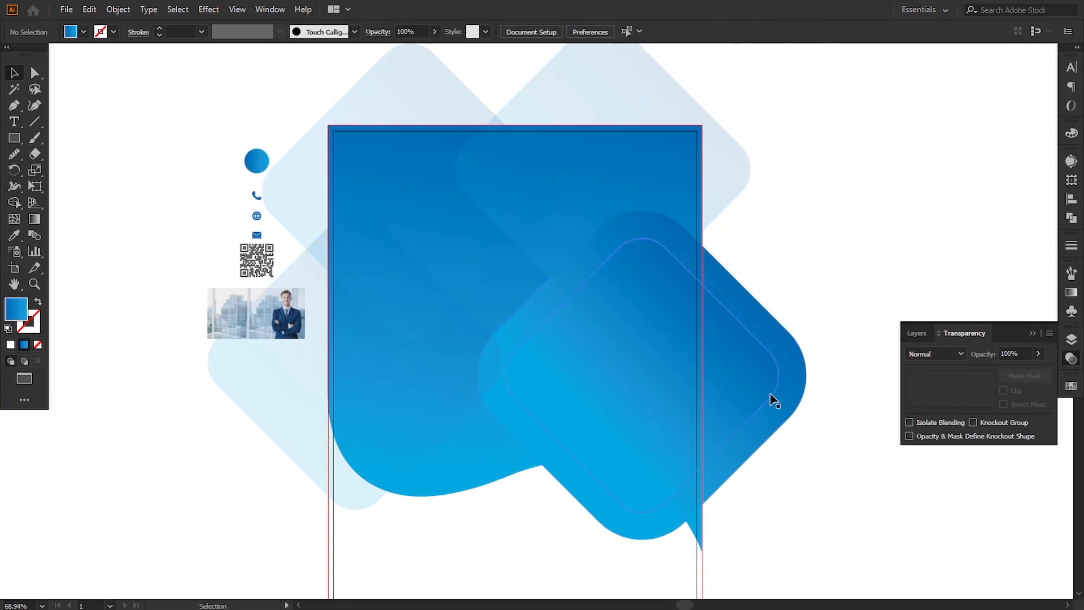
Fill the larger offset diamond with white.
{"action": "left_click", "coordinate": [788, 396]}
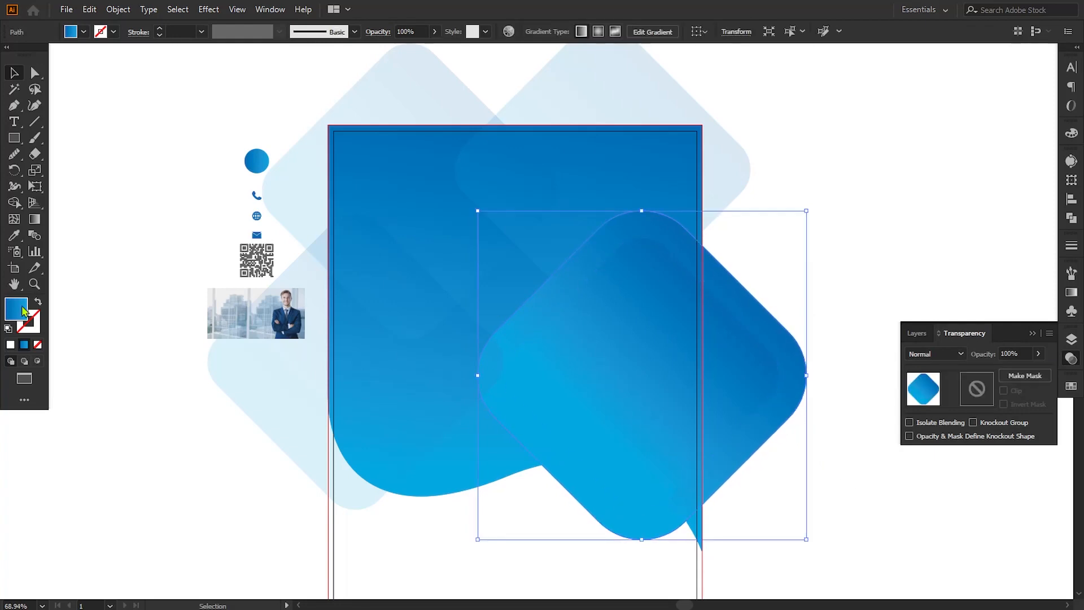
{"action": "double_click", "coordinate": [21, 306]}
{"action": "left_click_drag", "start_coordinate": [647, 363], "coordinate": [615, 334]}
{"action": "left_click", "coordinate": [942, 349]}
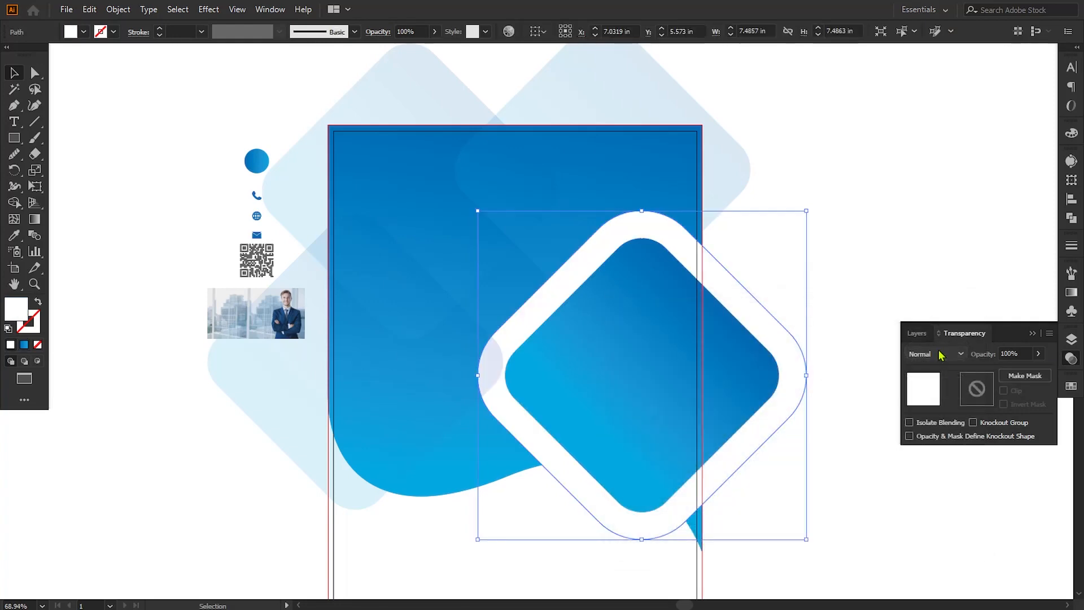
{"action": "left_click", "coordinate": [868, 484]}
Bring the blue diamond and its white offset frame to the front of the artwork.
{"action": "left_click", "coordinate": [768, 415]}
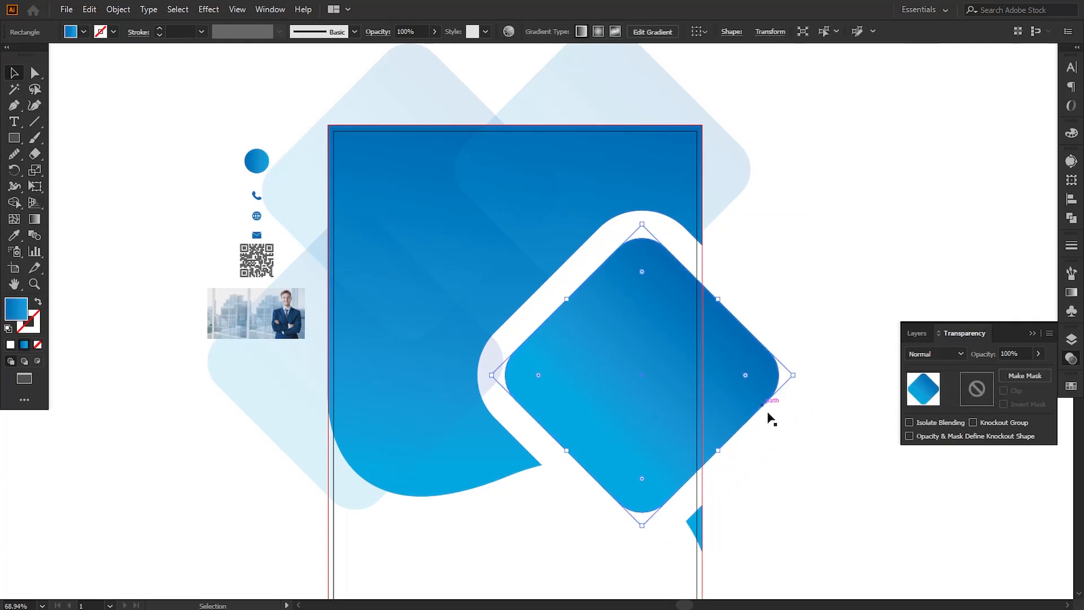
{"action": "right_click", "coordinate": [749, 298]}
{"action": "mouse_move", "coordinate": [801, 517]}
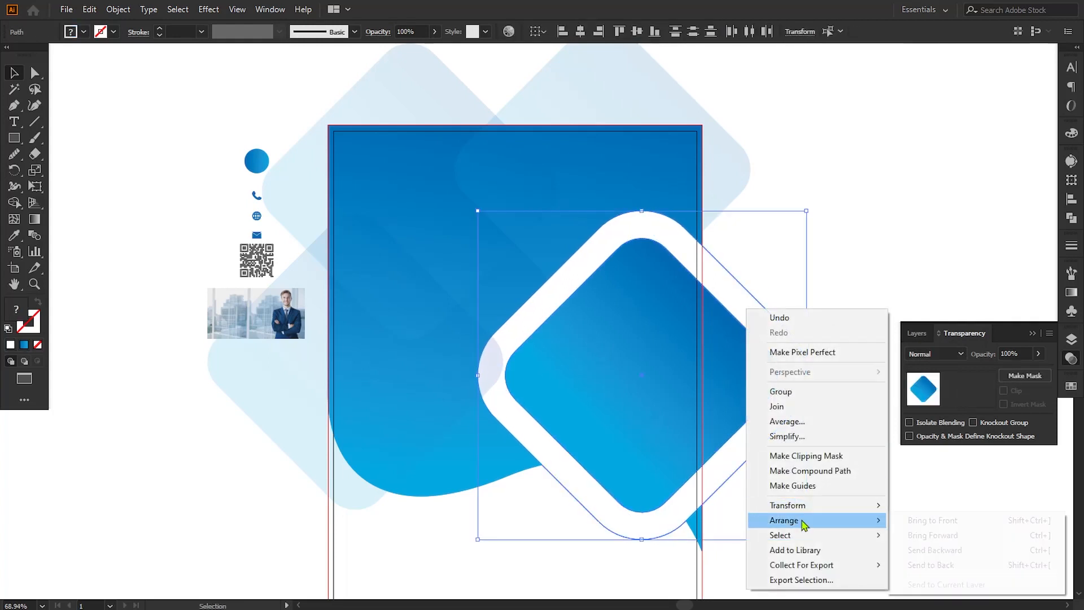
{"action": "left_click", "coordinate": [931, 518]}
{"action": "left_click", "coordinate": [848, 517]}
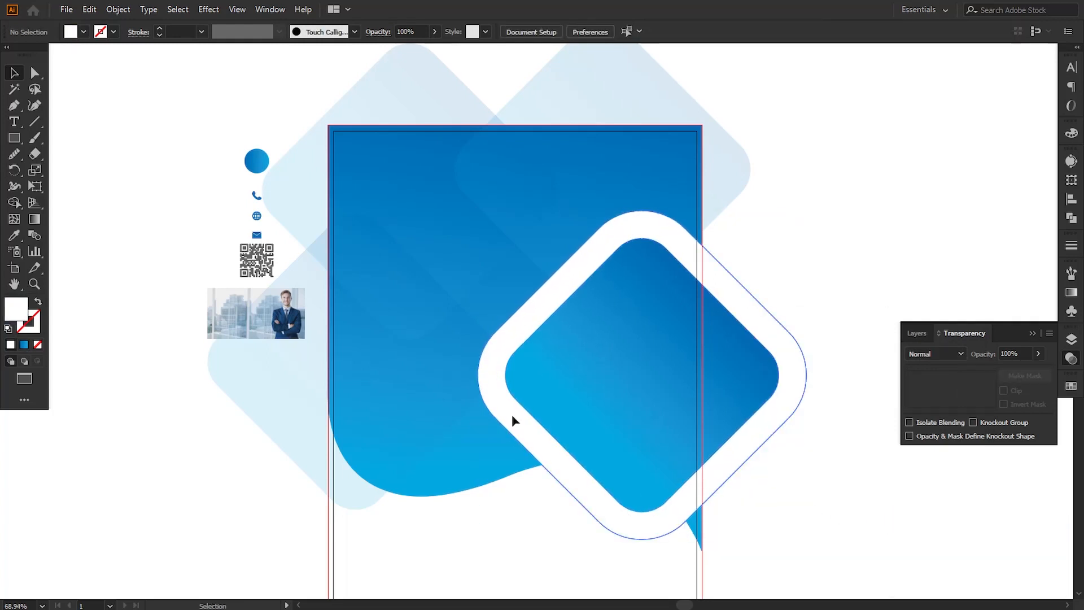
Scale the white frame diamond down proportionally to about 7.1 in wide.
{"action": "left_click_drag", "start_coordinate": [514, 416], "coordinate": [514, 415]}
{"action": "key", "text": "v"}
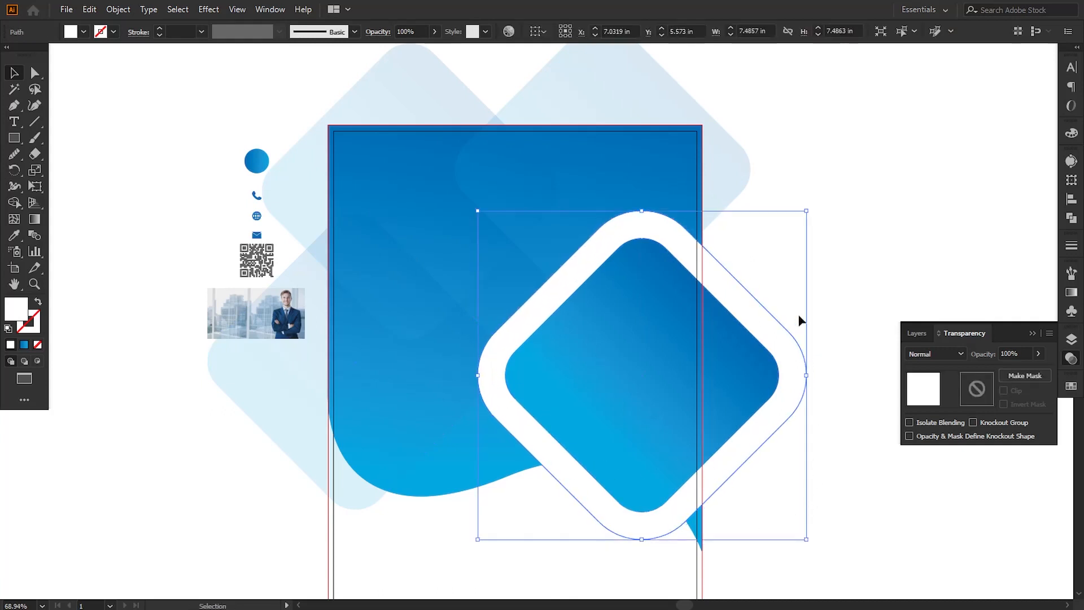
{"action": "left_click_drag", "start_coordinate": [806, 210], "coordinate": [797, 216]}
{"action": "left_click_drag", "start_coordinate": [796, 538], "coordinate": [792, 536]}
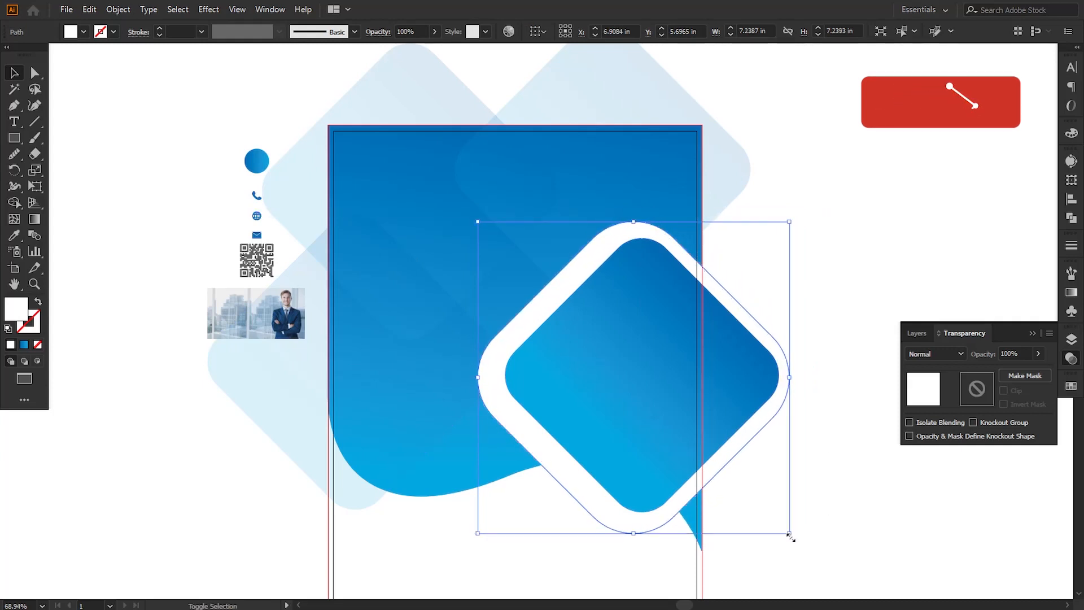
{"action": "left_click_drag", "start_coordinate": [790, 219], "coordinate": [789, 221]}
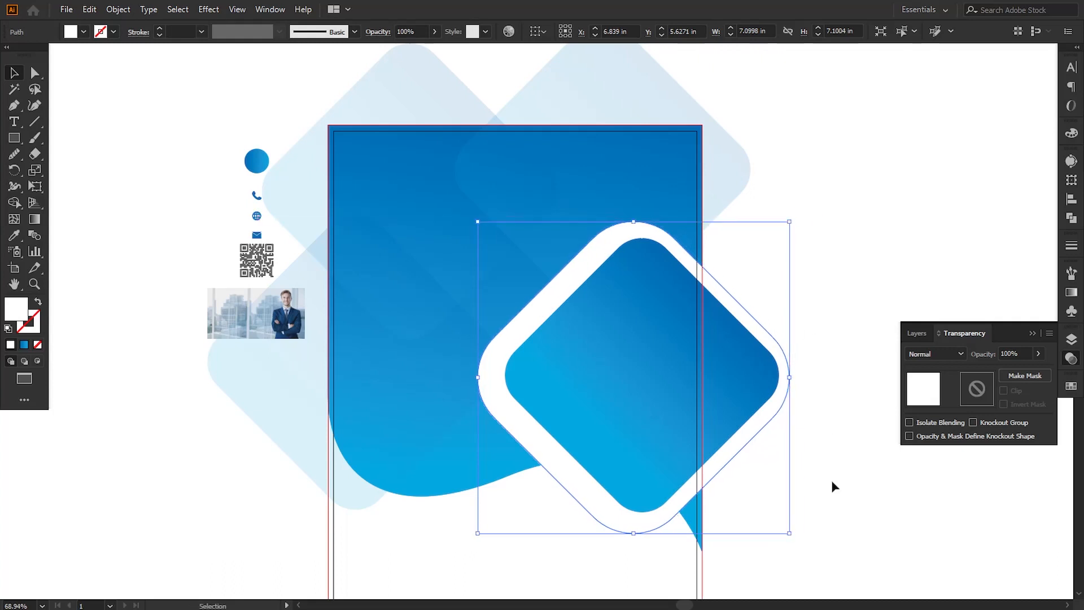
Nudge the white frame diamond slightly right and up so it is centred around the blue diamond.
{"action": "key", "text": "Right"}
{"action": "key", "text": "Right"}
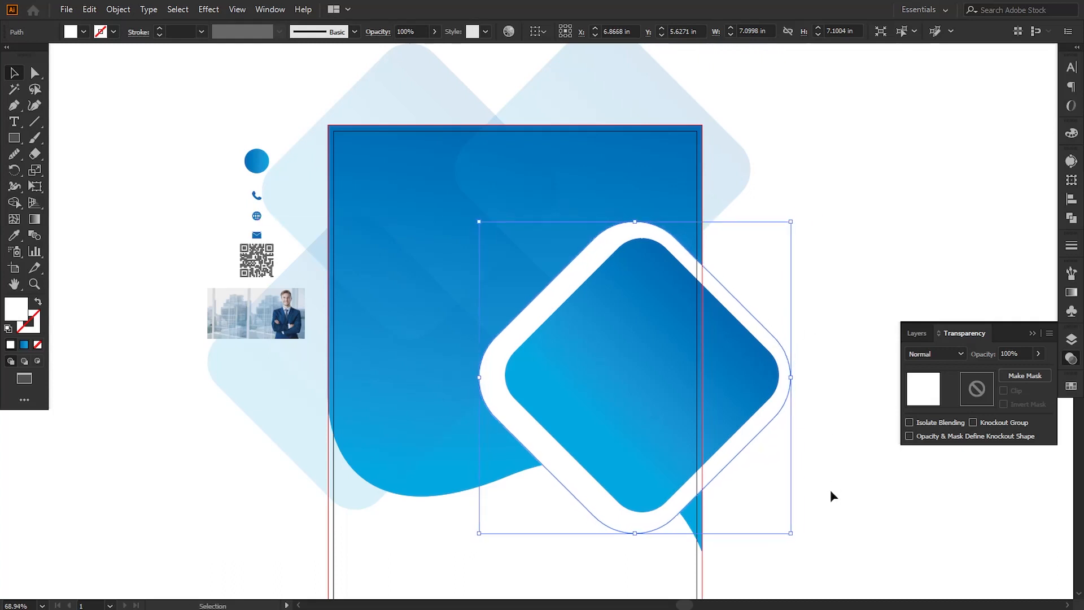
{"action": "key", "text": "Up"}
{"action": "key", "text": "Up"}
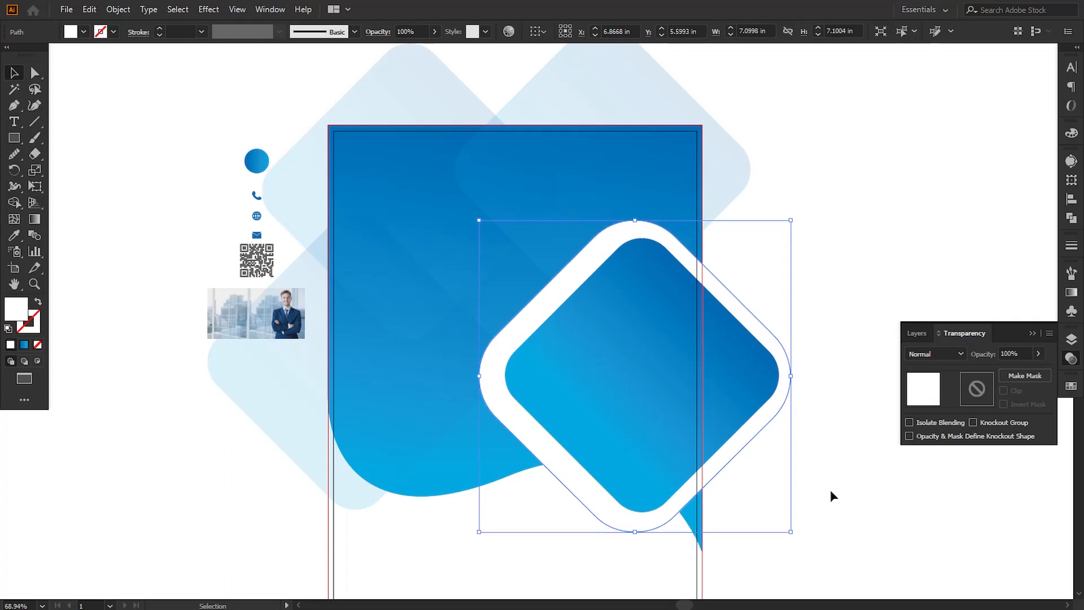
{"action": "key", "text": "Right"}
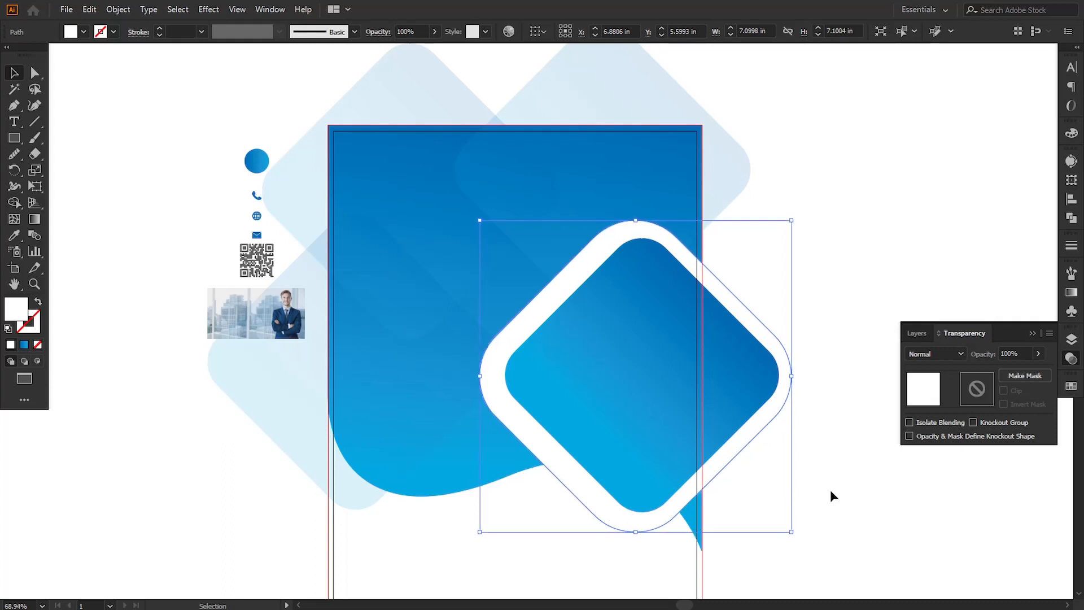
{"action": "left_click", "coordinate": [793, 510]}
{"action": "left_click_drag", "start_coordinate": [784, 502], "coordinate": [787, 499]}
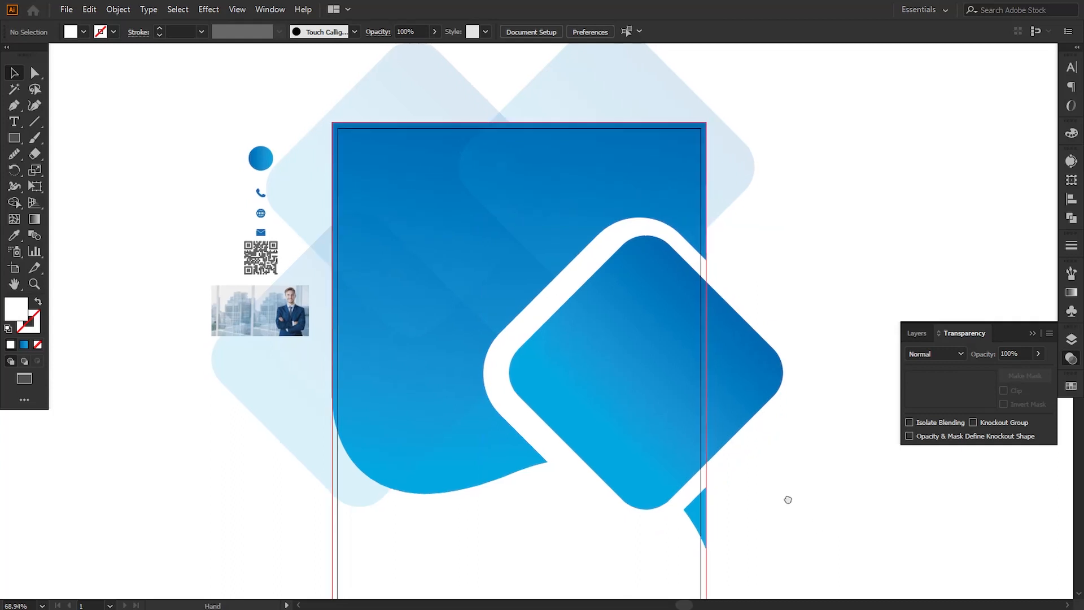
Add a text object reading "Logo" on the empty canvas beside the flyer's lower-left diamond.
{"action": "left_click", "coordinate": [17, 121]}
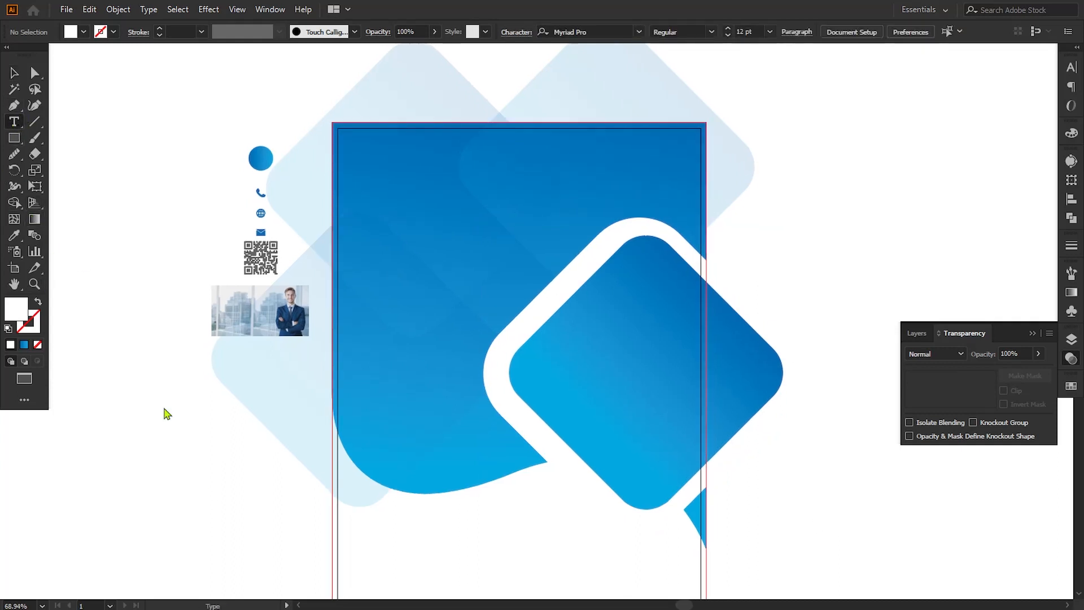
{"action": "left_click", "coordinate": [172, 477]}
{"action": "type", "text": "4"}
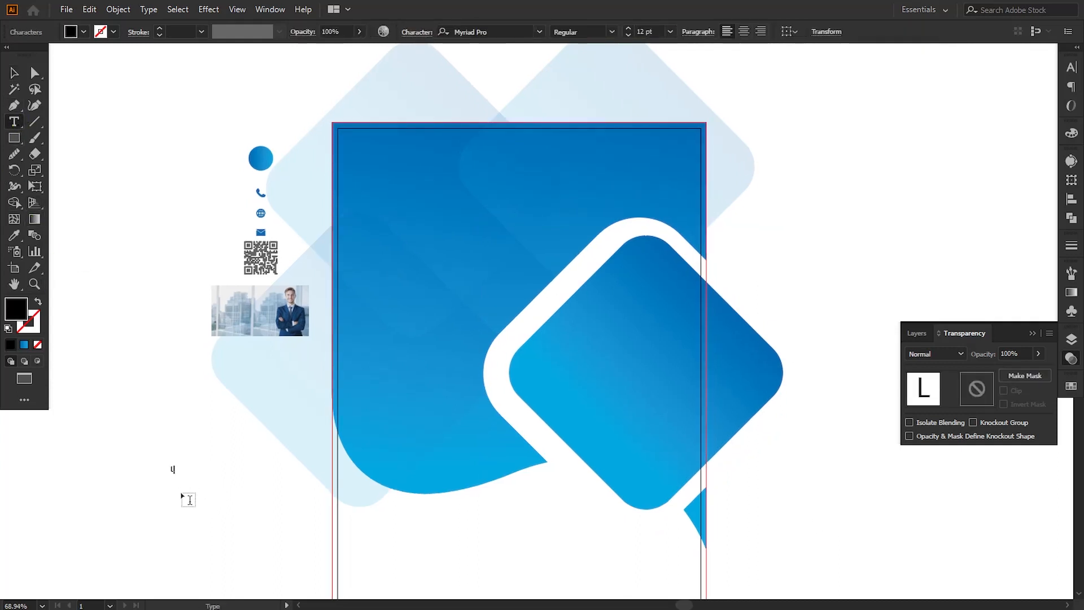
{"action": "left_click", "coordinate": [15, 73]}
{"action": "left_click", "coordinate": [113, 370]}
{"action": "left_click", "coordinate": [176, 472]}
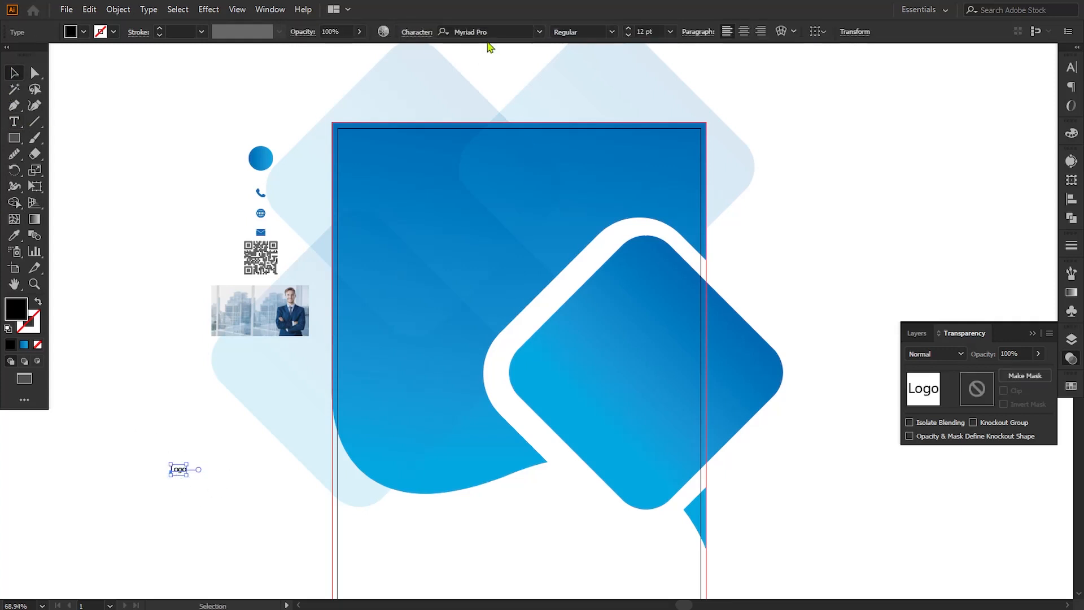
Set the "Logo" text's font to Cabin Regular and enlarge the text.
{"action": "left_click", "coordinate": [493, 32]}
{"action": "type", "text": "c"}
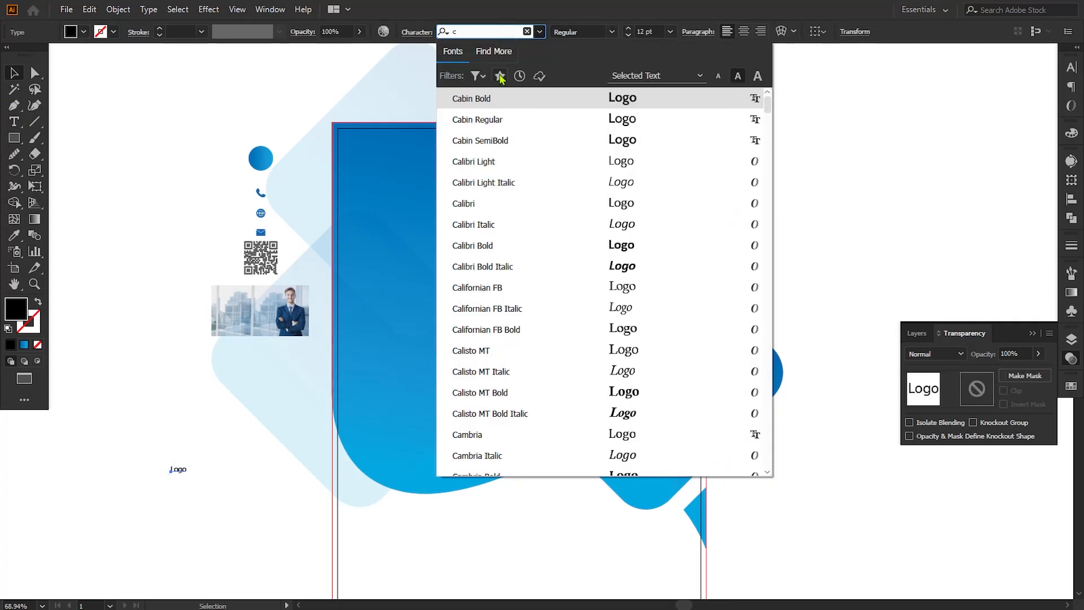
{"action": "left_click", "coordinate": [489, 119]}
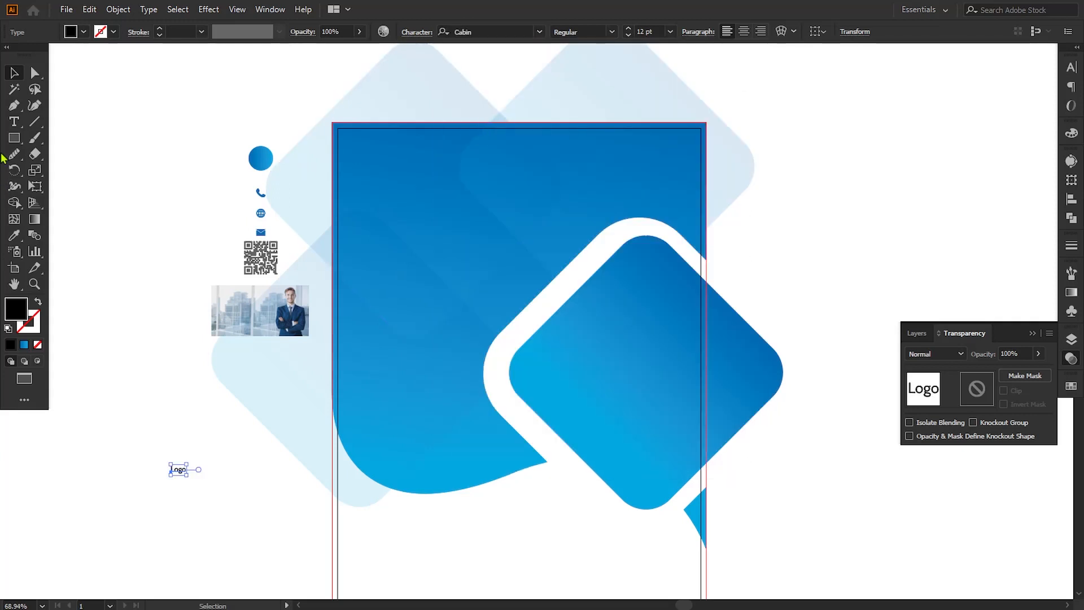
{"action": "left_click_drag", "start_coordinate": [188, 477], "coordinate": [198, 493]}
{"action": "left_click", "coordinate": [198, 505]}
Duplicate the opaque blue diamond beside the flyer and shrink the copy to a small shape just above the "Logo" text.
{"action": "left_click_drag", "start_coordinate": [605, 414], "coordinate": [181, 416], "text": "alt"}
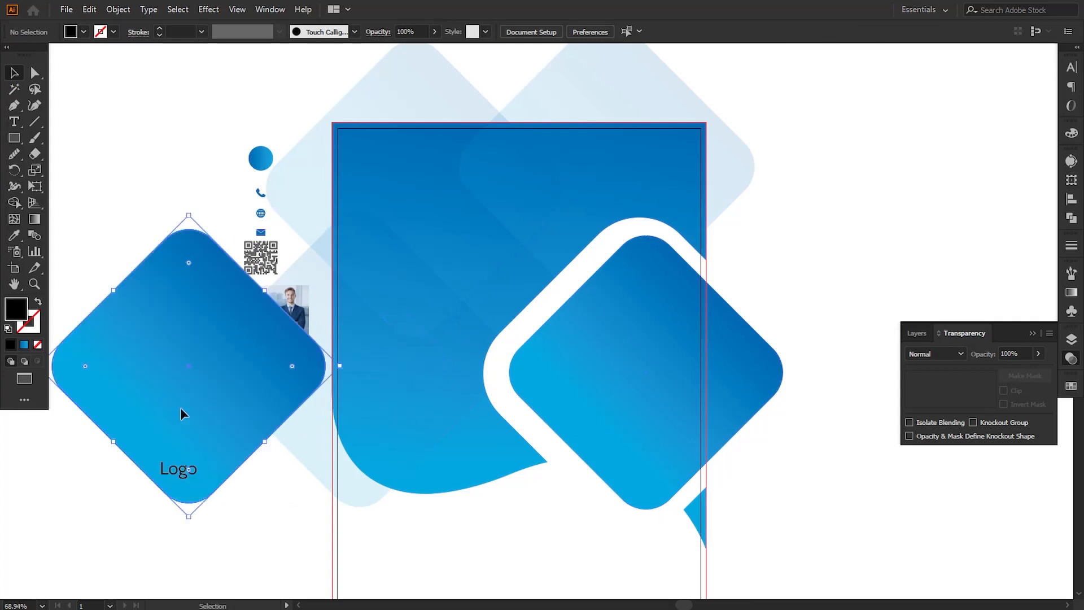
{"action": "left_click_drag", "start_coordinate": [341, 364], "coordinate": [216, 377]}
{"action": "left_click_drag", "start_coordinate": [231, 421], "coordinate": [199, 425]}
{"action": "left_click_drag", "start_coordinate": [185, 422], "coordinate": [192, 419]}
{"action": "key", "text": "ctrl+z"}
{"action": "left_click", "coordinate": [221, 472]}
{"action": "left_click_drag", "start_coordinate": [222, 493], "coordinate": [372, 408]}
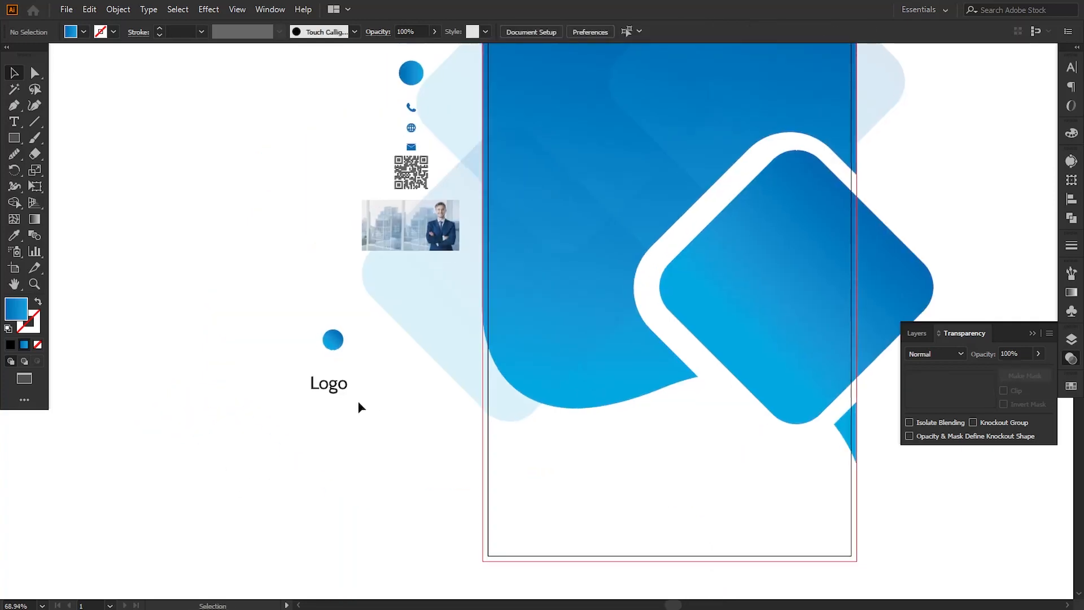
Reduce the small logo shape's corner radius to about 0.08 in so it becomes a rounded diamond.
{"action": "key", "text": "ctrl+equal"}
{"action": "key", "text": "ctrl+equal"}
{"action": "key", "text": "ctrl+equal"}
{"action": "left_click_drag", "start_coordinate": [141, 401], "coordinate": [531, 336]}
{"action": "mouse_move", "coordinate": [343, 315]}
{"action": "left_mouse_down"}
{"action": "mouse_move", "coordinate": [340, 381]}
{"action": "mouse_move", "coordinate": [379, 367]}
{"action": "mouse_move", "coordinate": [363, 380]}
{"action": "left_mouse_up"}
Swap the small diamond's fill and stroke, and set the stroke colour to white (ffffff).
{"action": "left_click", "coordinate": [38, 302]}
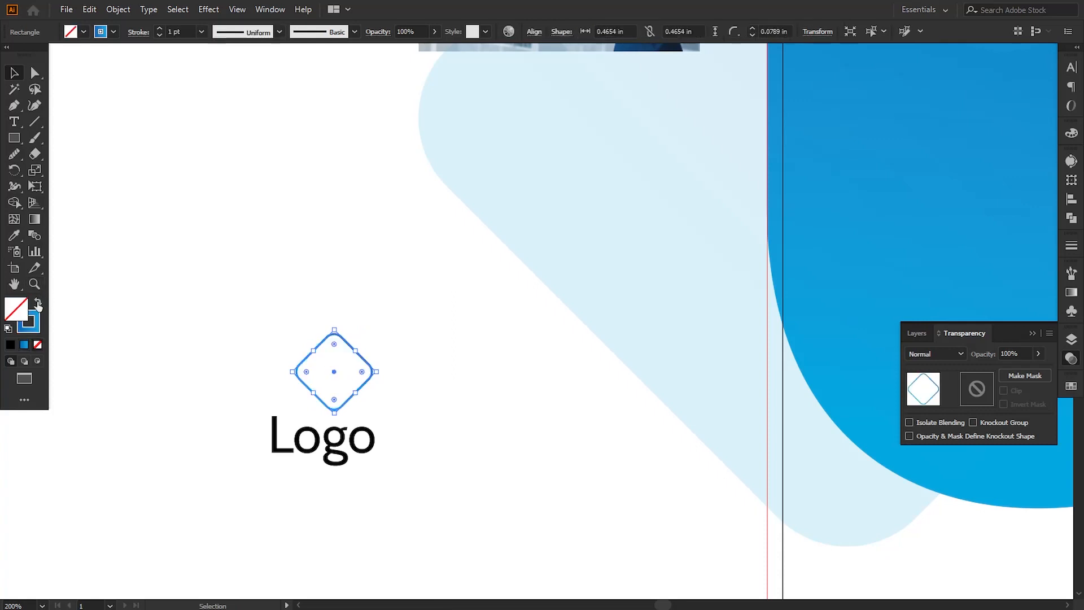
{"action": "double_click", "coordinate": [25, 327]}
{"action": "left_click", "coordinate": [624, 344]}
{"action": "left_click", "coordinate": [918, 349]}
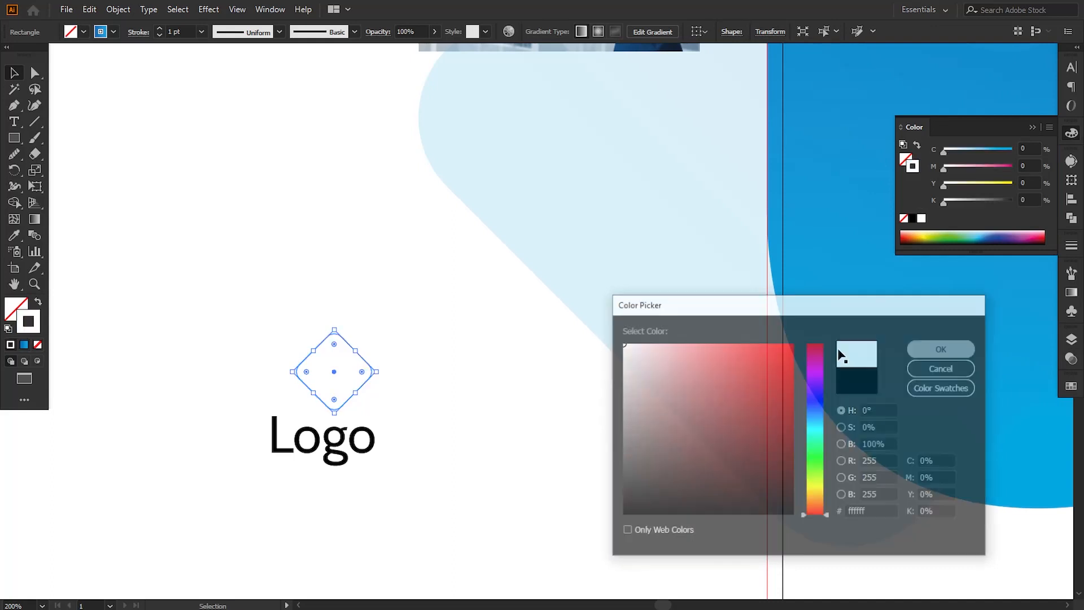
Align the small diamond and the "Logo" text to each other by their horizontal centres.
{"action": "left_click", "coordinate": [443, 422]}
{"action": "left_click_drag", "start_coordinate": [249, 308], "coordinate": [398, 498]}
{"action": "left_click", "coordinate": [454, 31]}
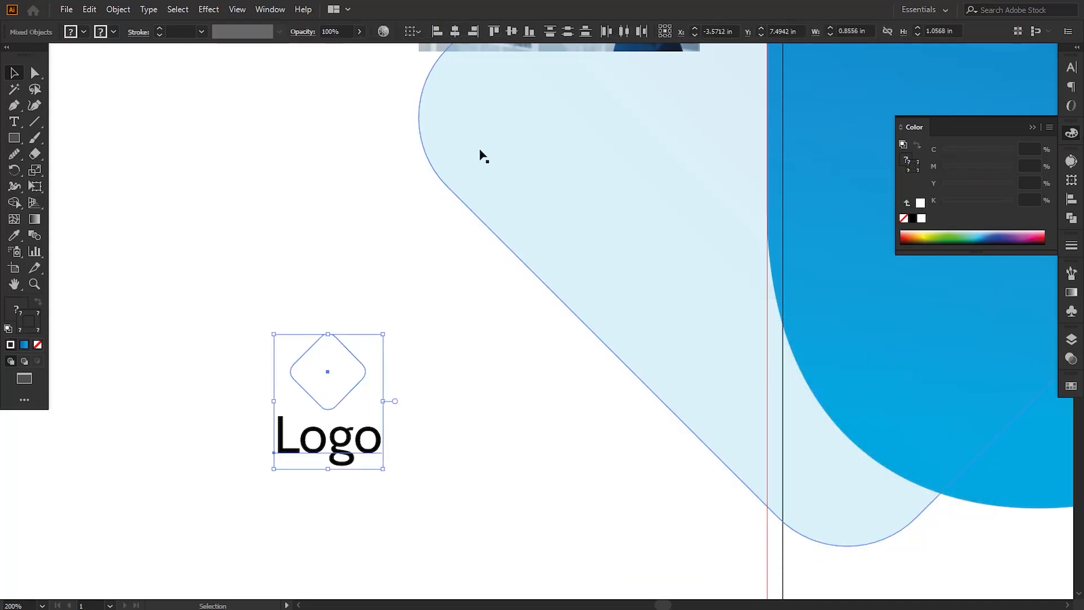
Nudge the "Logo" text up slightly so it sits closer beneath the small rounded diamond.
{"action": "left_click", "coordinate": [439, 373]}
{"action": "left_click_drag", "start_coordinate": [223, 313], "coordinate": [395, 503]}
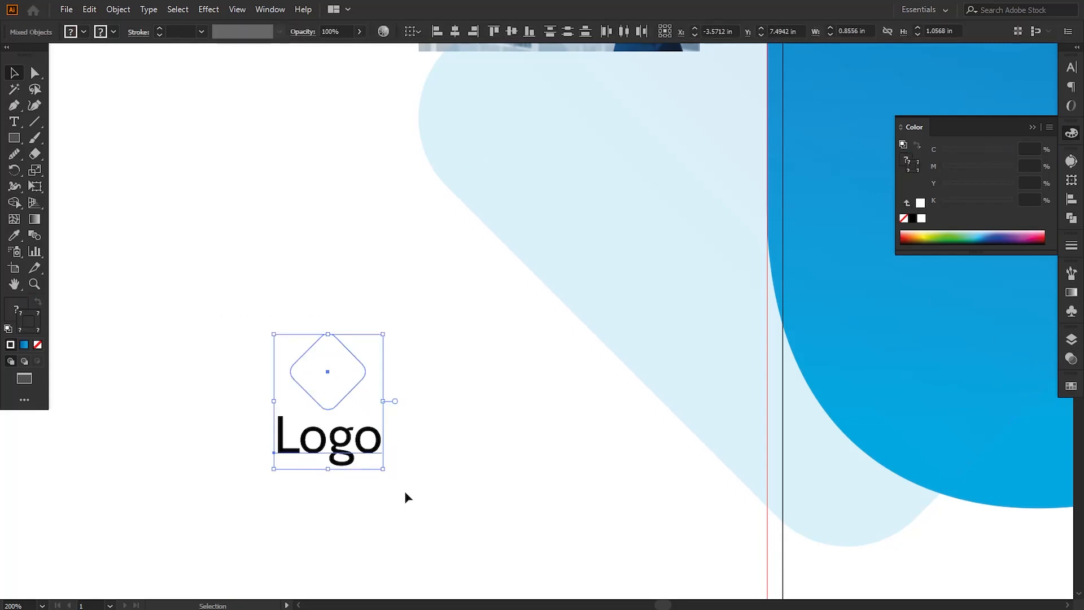
{"action": "left_click", "coordinate": [404, 491]}
{"action": "left_click", "coordinate": [360, 440]}
{"action": "key", "text": "Up"}
{"action": "key", "text": "Up"}
{"action": "key", "text": "Up"}
{"action": "key", "text": "Up"}
Move the small diamond and "Logo" text together into the upper-right corner of the flyer's blue header.
{"action": "left_click_drag", "start_coordinate": [178, 241], "coordinate": [411, 451]}
{"action": "key", "text": "ctrl+minus"}
{"action": "key", "text": "ctrl+minus"}
{"action": "key", "text": "ctrl+minus"}
{"action": "left_click_drag", "start_coordinate": [570, 338], "coordinate": [738, 233]}
{"action": "left_click", "coordinate": [218, 380]}
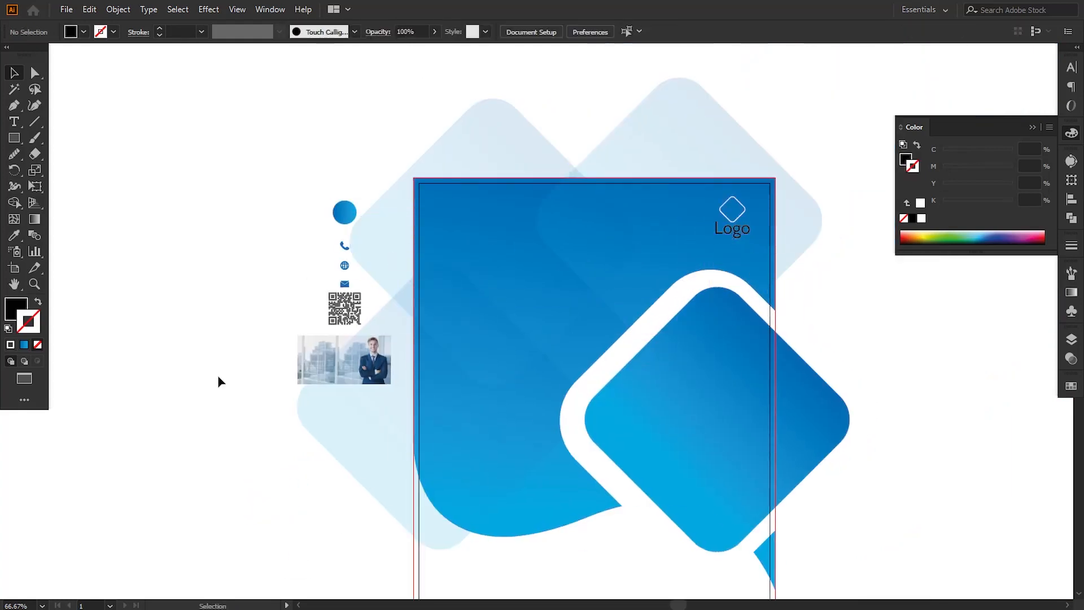
Set the "Logo" text's fill colour to white.
{"action": "left_click", "coordinate": [744, 234]}
{"action": "double_click", "coordinate": [15, 308]}
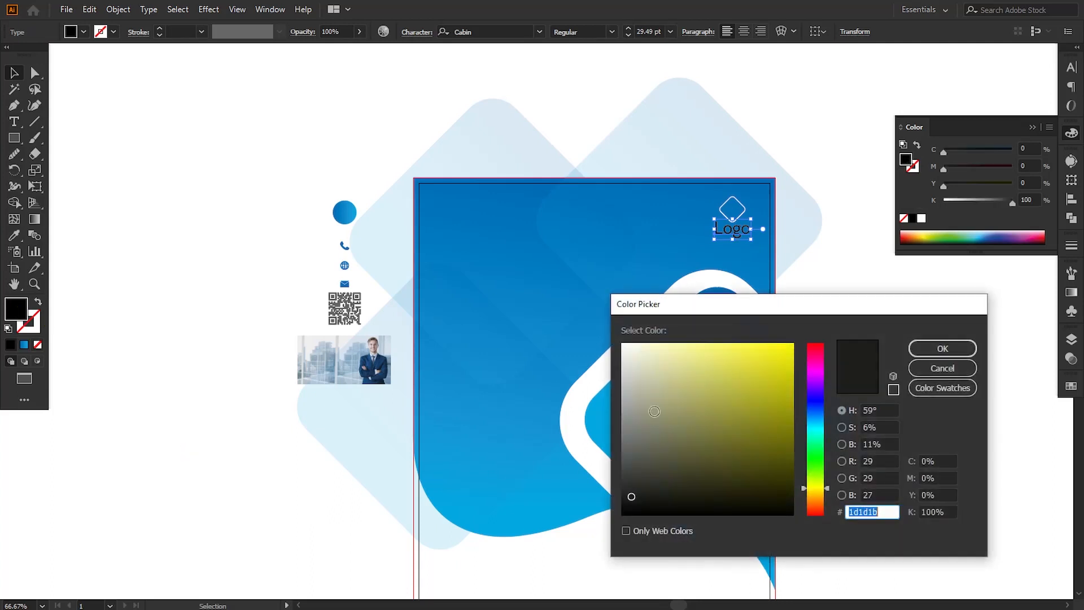
{"action": "left_click", "coordinate": [954, 350]}
{"action": "left_click", "coordinate": [950, 353]}
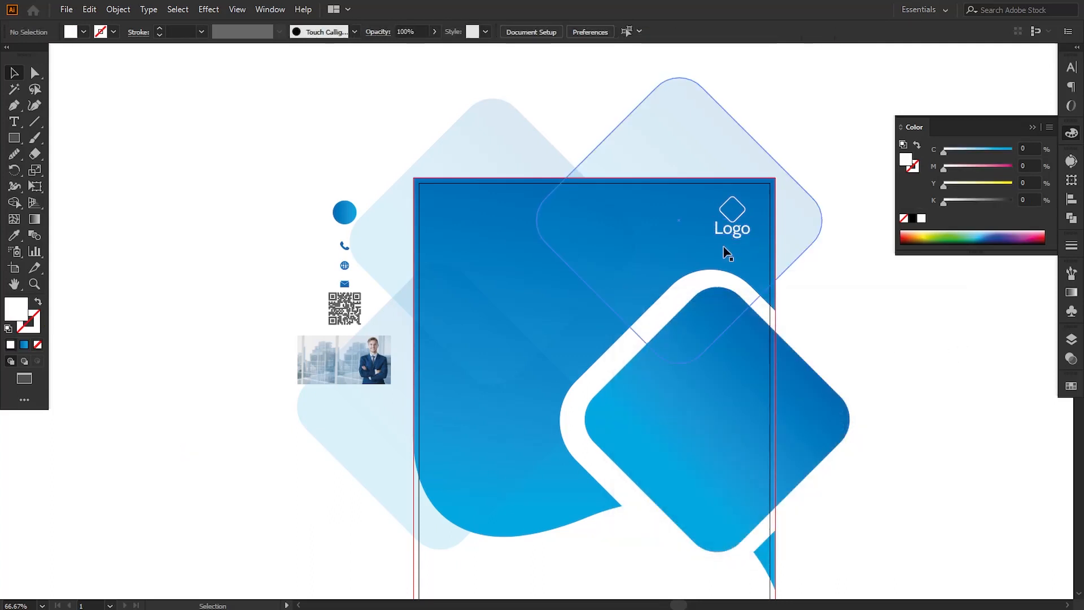
Scale the diamond and "Logo" text down together to about 0.64 × 0.74 in and nudge them slightly right.
{"action": "left_click", "coordinate": [734, 236]}
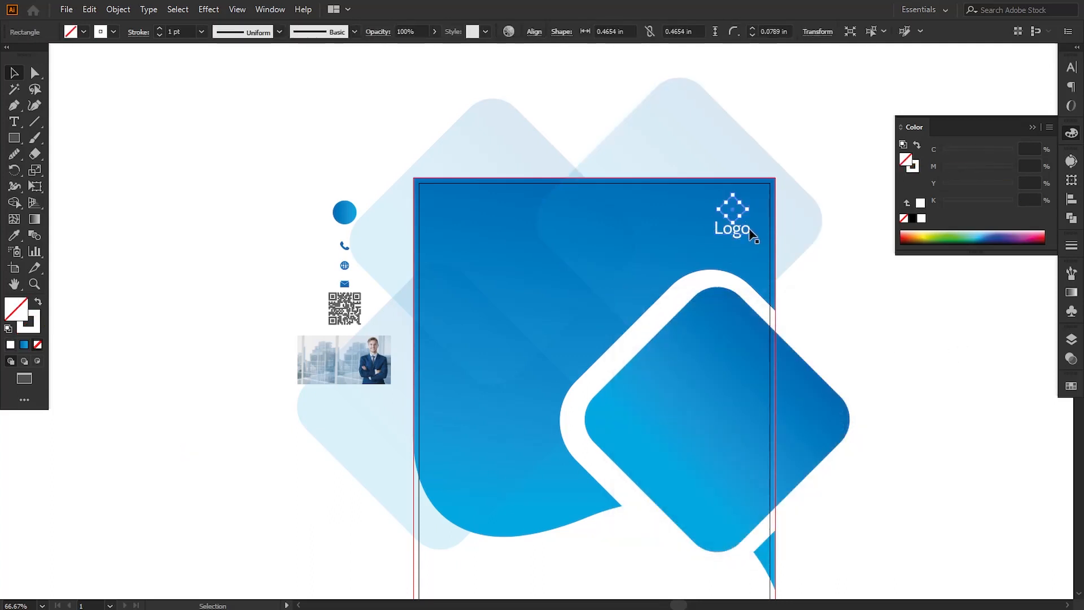
{"action": "left_click", "coordinate": [746, 211], "text": "shift"}
{"action": "left_click_drag", "start_coordinate": [753, 198], "coordinate": [747, 198]}
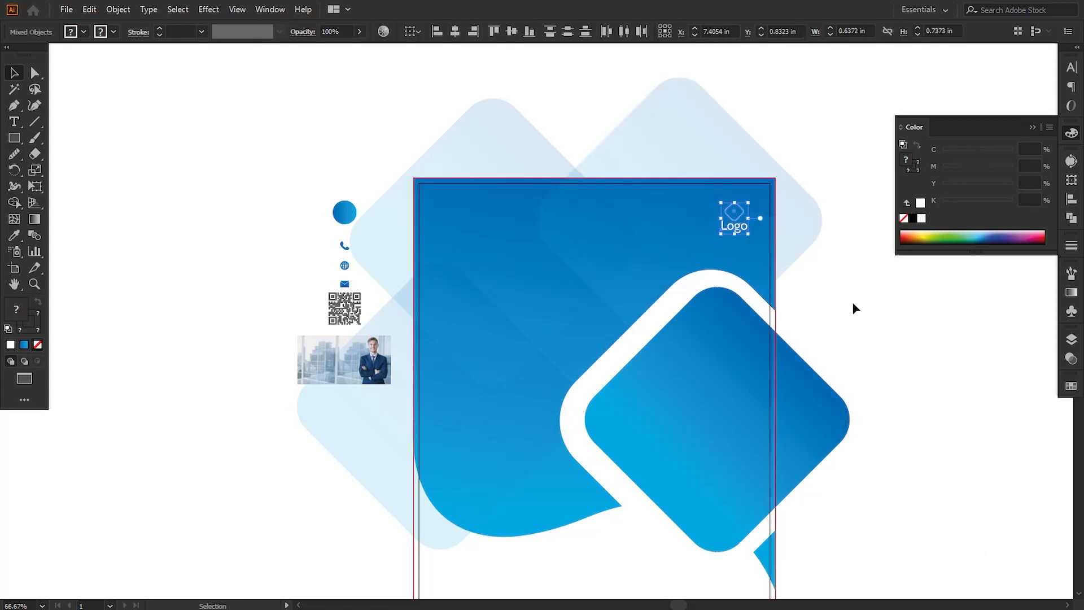
{"action": "key", "text": "Right"}
{"action": "key", "text": "Right"}
Set the small logo diamond's stroke weight to 2 pt.
{"action": "left_click", "coordinate": [736, 211]}
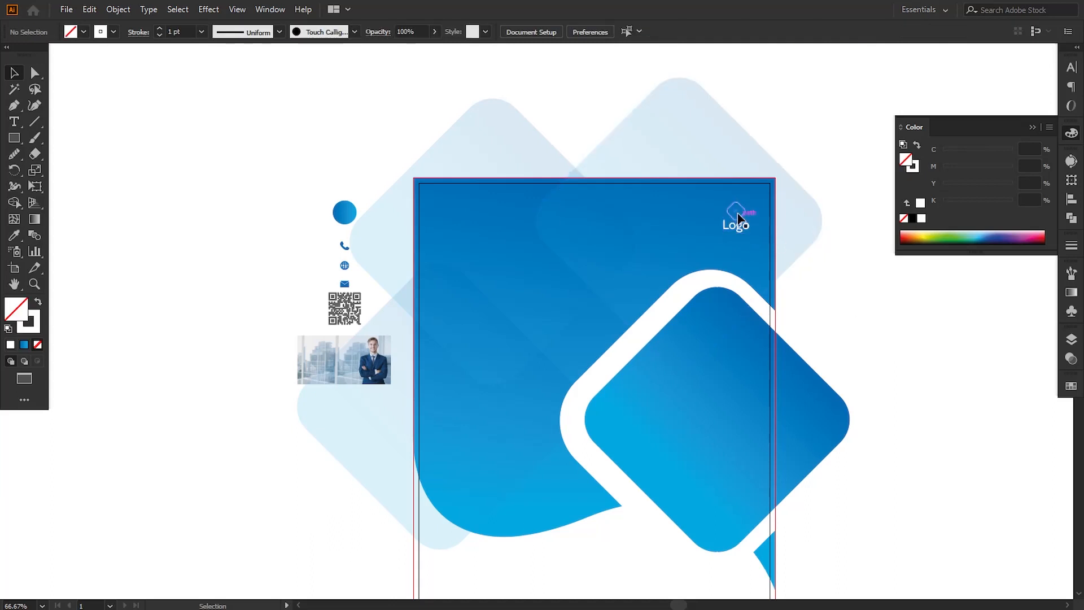
{"action": "left_click", "coordinate": [174, 31]}
{"action": "type", "text": "2"}
{"action": "key", "text": "Return"}
{"action": "left_click", "coordinate": [218, 181]}
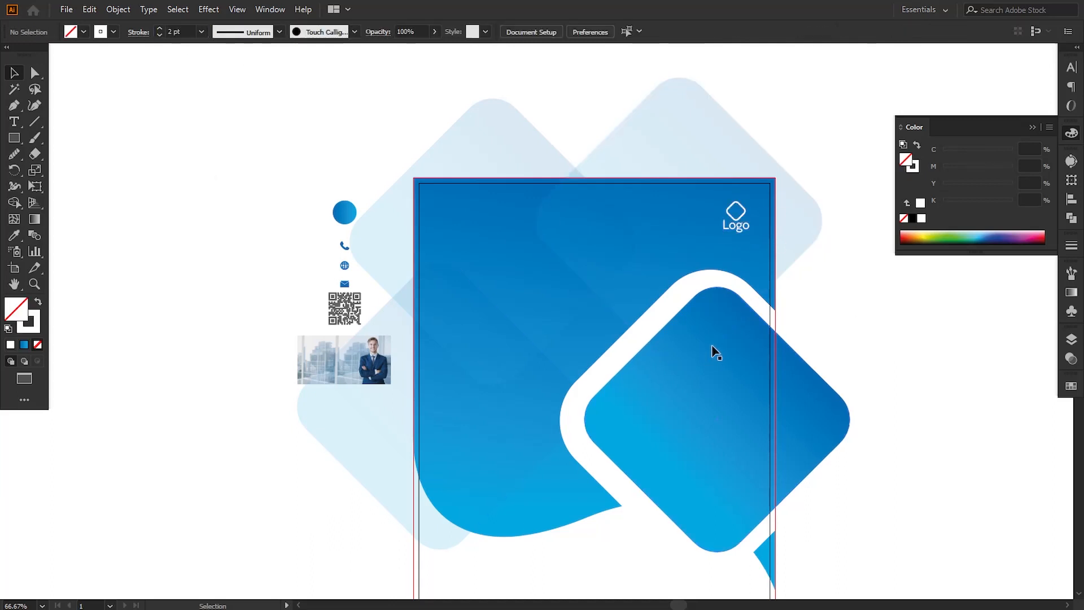
Shrink the logo diamond about its centre to about 0.255 in per side, leaving the "Logo" text unscaled.
{"action": "left_click", "coordinate": [740, 234]}
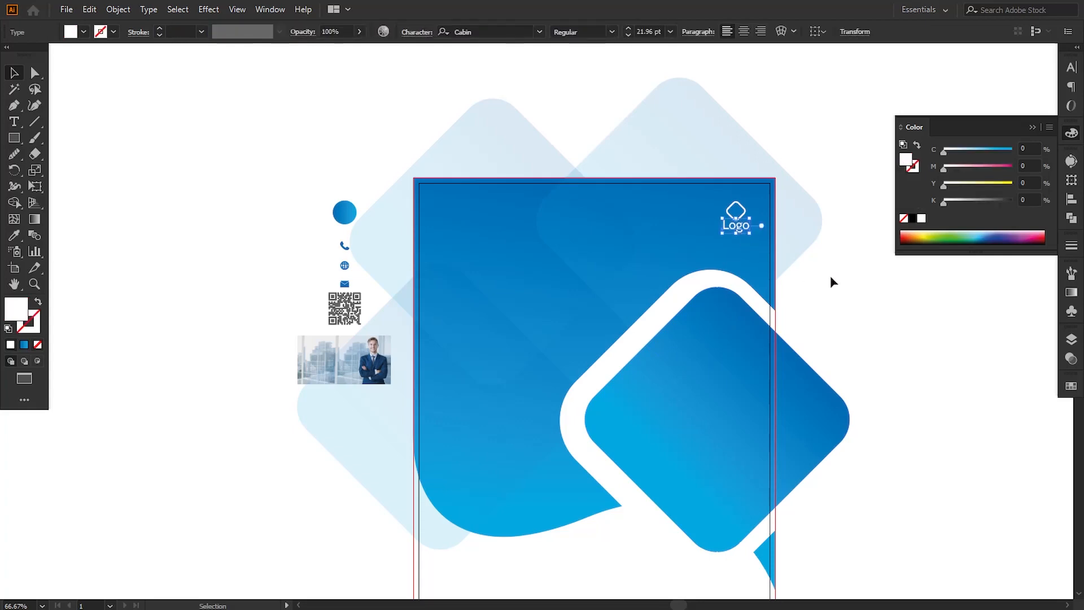
{"action": "left_click", "coordinate": [829, 280]}
{"action": "key", "text": "ctrl+equal"}
{"action": "key", "text": "ctrl+equal"}
{"action": "key", "text": "ctrl+equal"}
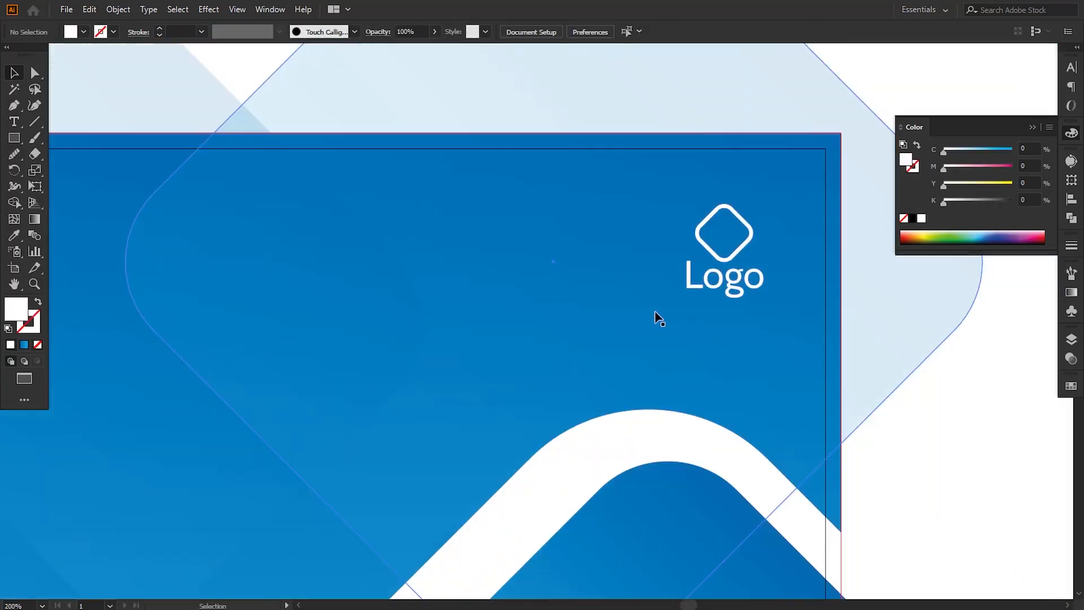
{"action": "left_click", "coordinate": [745, 240]}
{"action": "left_click_drag", "start_coordinate": [757, 234], "coordinate": [753, 237]}
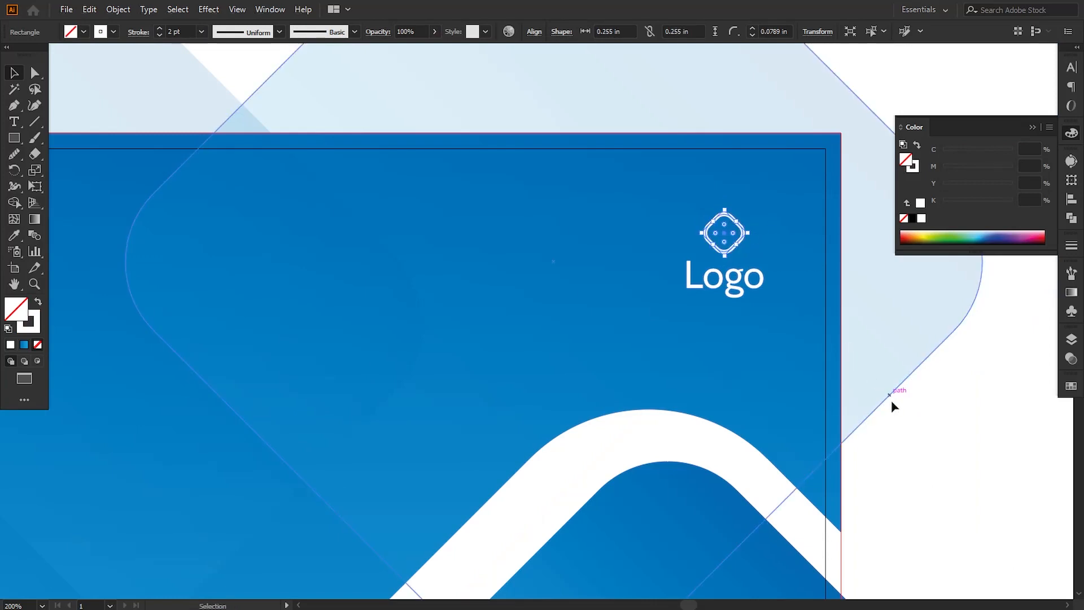
{"action": "left_click", "coordinate": [939, 445]}
Add a "Lorem ipsum" placeholder text line in the blank area above the flyer's upper-left corner.
{"action": "key", "text": "ctrl+minus"}
{"action": "key", "text": "ctrl+minus"}
{"action": "key", "text": "ctrl+minus"}
{"action": "key", "text": "ctrl+minus"}
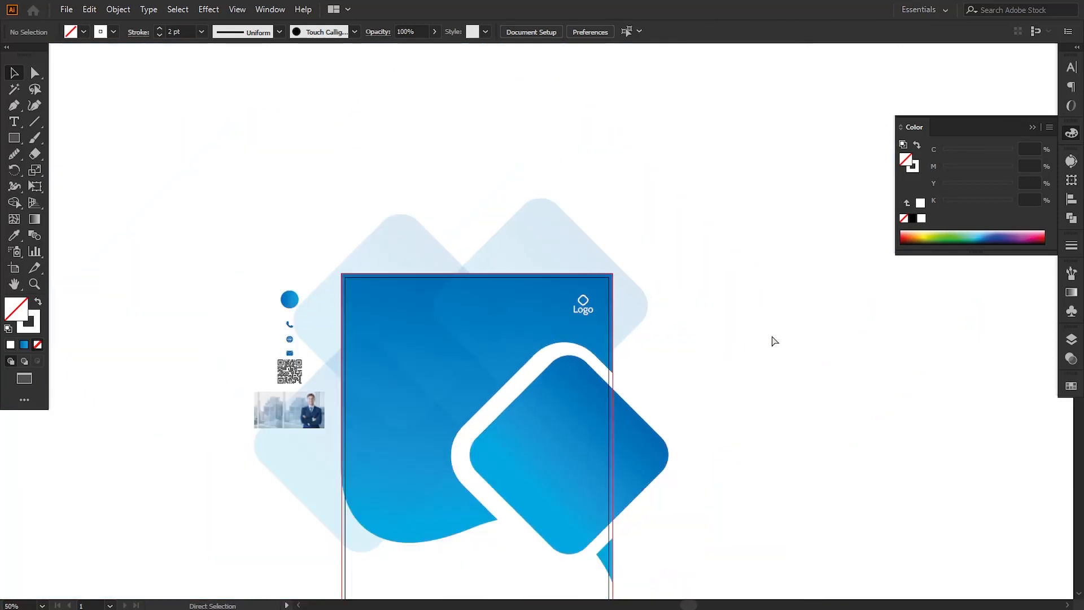
{"action": "left_click_drag", "start_coordinate": [672, 367], "coordinate": [737, 344]}
{"action": "scroll", "coordinate": [544, 321], "scroll_direction": "up", "scroll_amount": 1}
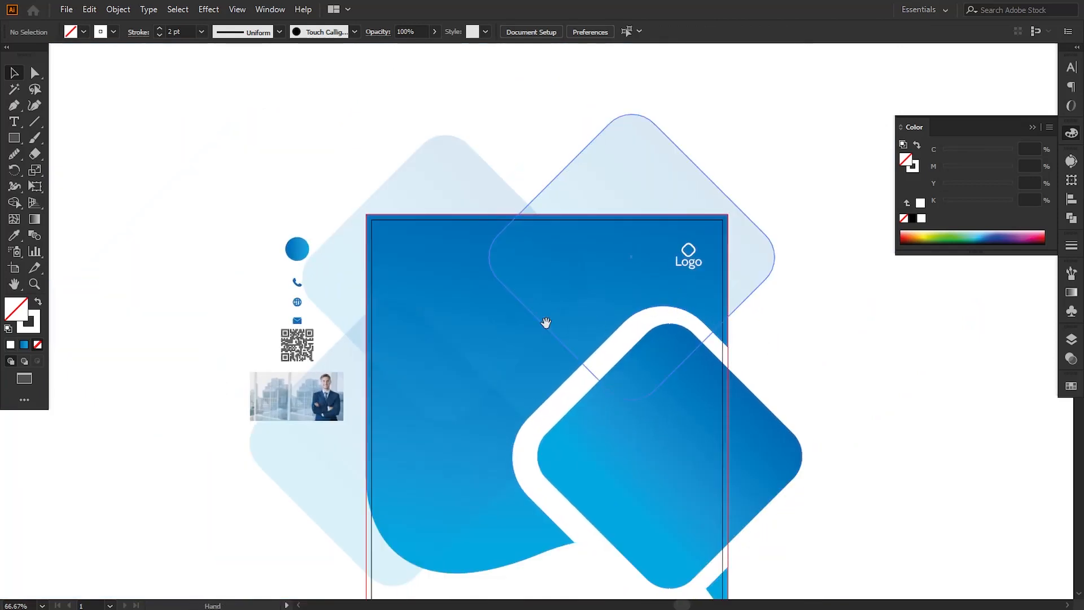
{"action": "key", "text": "t"}
{"action": "left_click", "coordinate": [377, 119]}
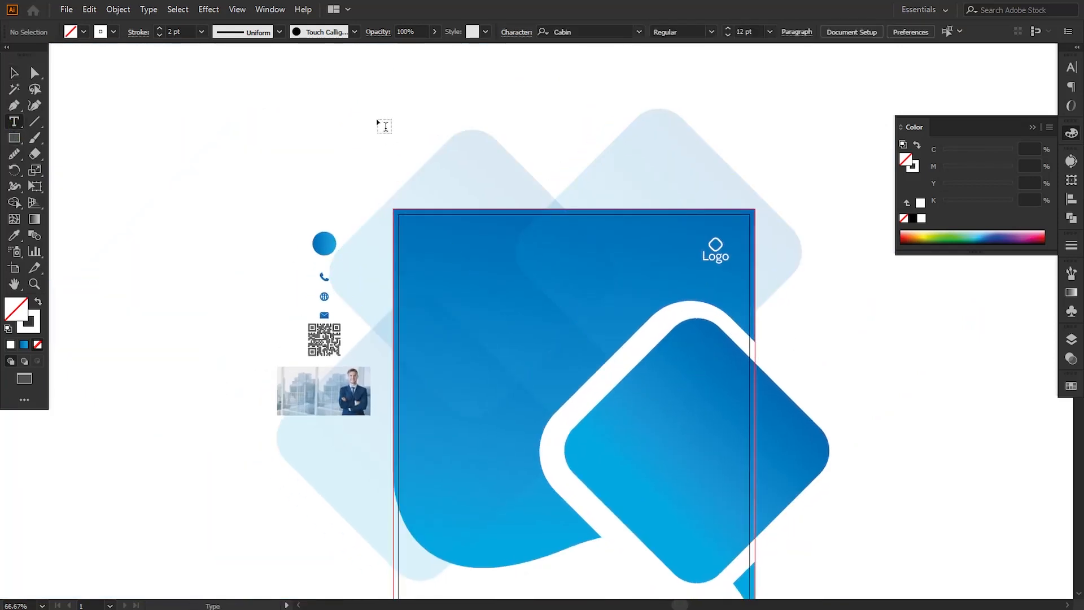
{"action": "key", "text": "Escape"}
{"action": "left_click", "coordinate": [332, 164]}
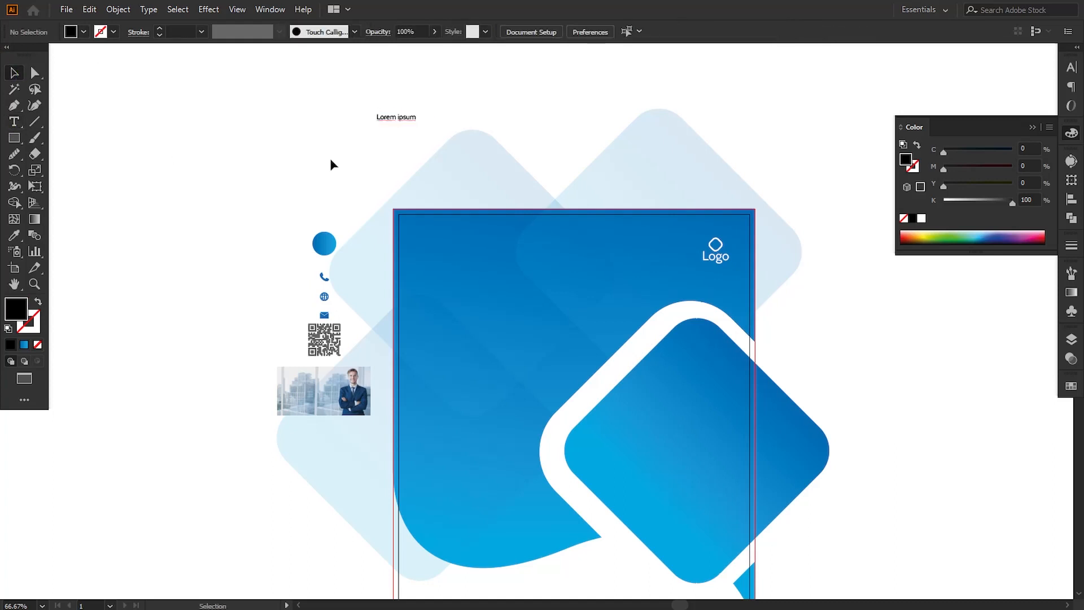
Move the "Lorem ipsum" text into the header's upper-left area and set its fill to white (ffffff).
{"action": "left_click_drag", "start_coordinate": [398, 124], "coordinate": [450, 247]}
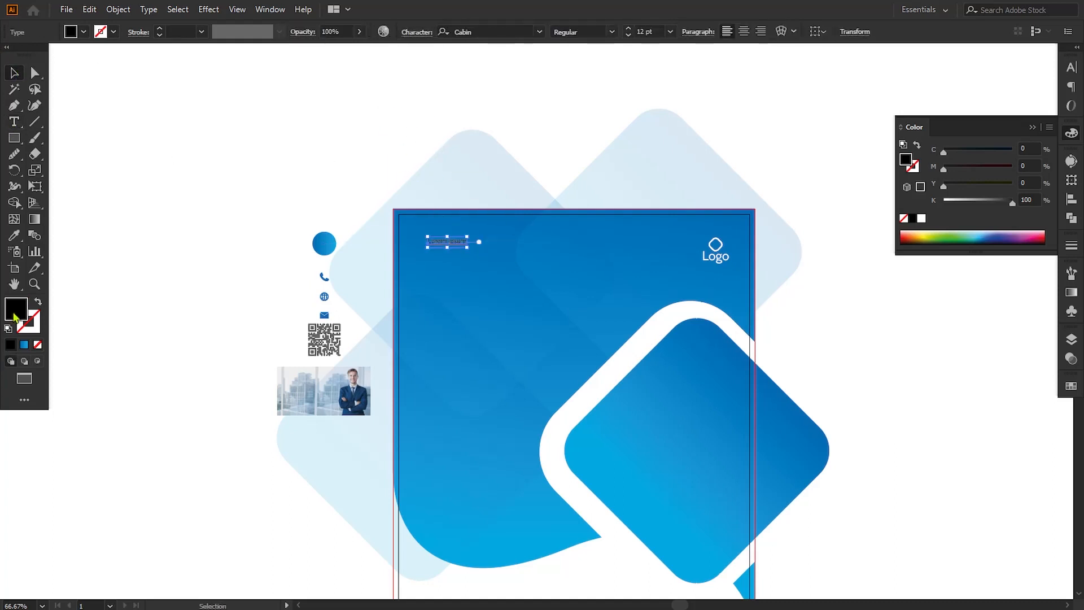
{"action": "double_click", "coordinate": [15, 314]}
{"action": "type", "text": "ffffff"}
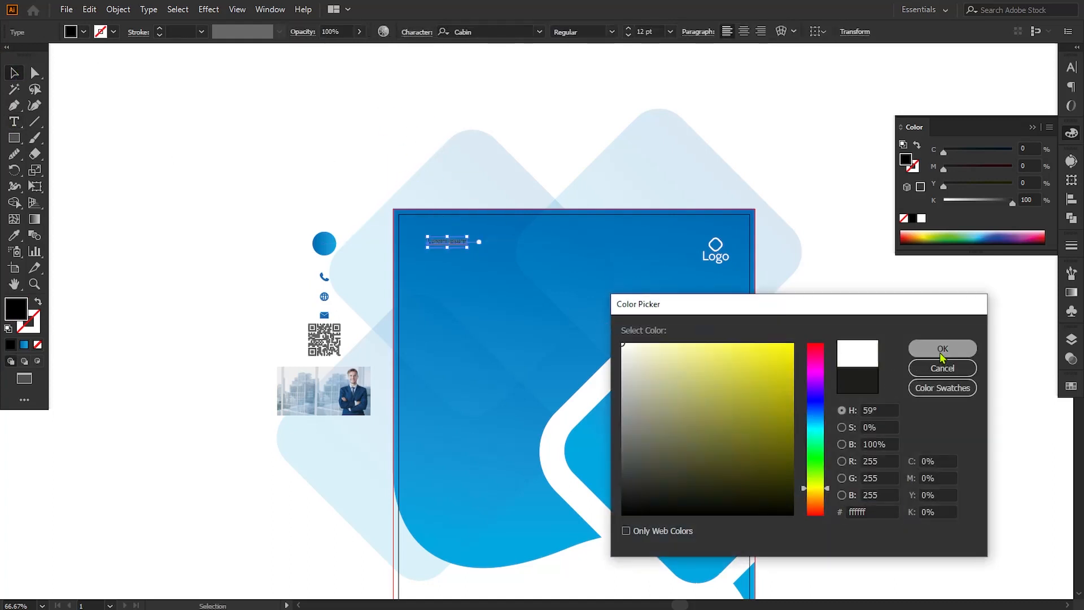
{"action": "left_click", "coordinate": [942, 348]}
{"action": "left_click", "coordinate": [832, 358]}
Enlarge the "Lorem ipsum" text to about 15.8 pt and shift it slightly left.
{"action": "left_click", "coordinate": [448, 243]}
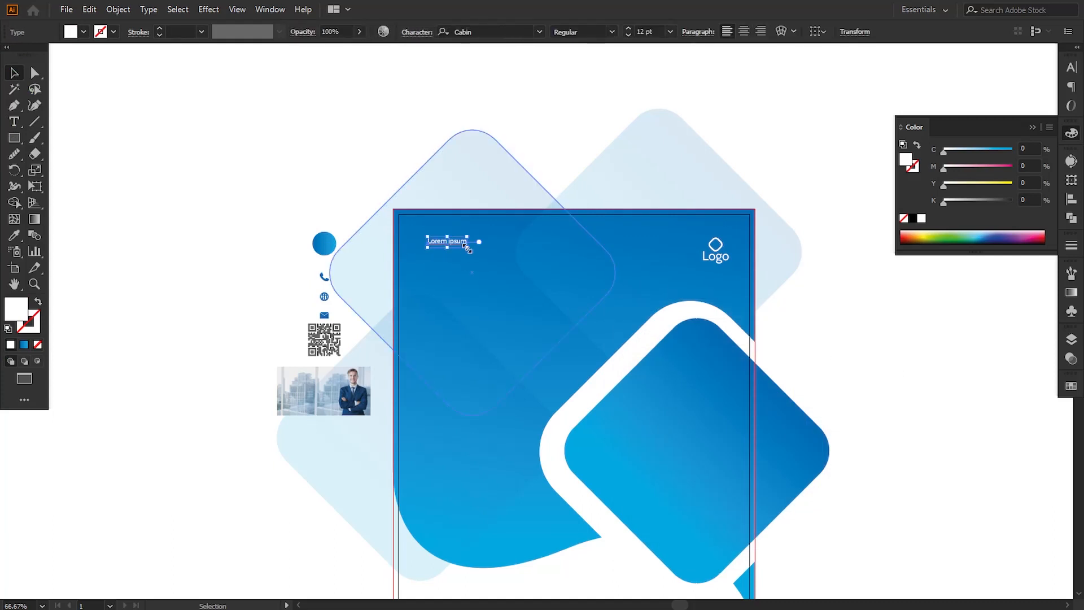
{"action": "left_click_drag", "start_coordinate": [466, 246], "coordinate": [496, 250]}
{"action": "left_click", "coordinate": [936, 380]}
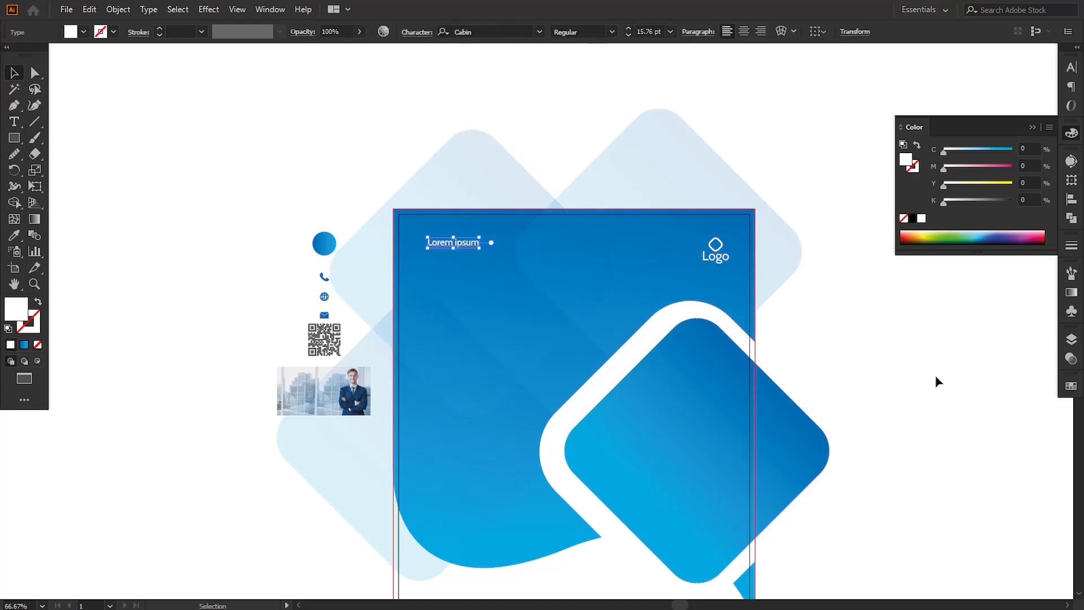
{"action": "left_click", "coordinate": [453, 254]}
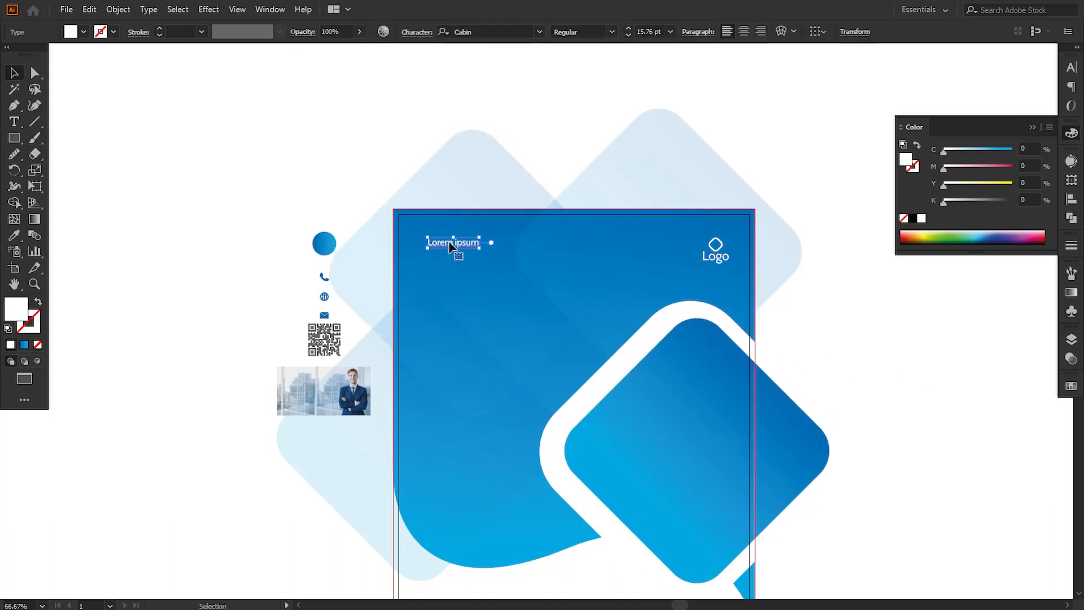
{"action": "left_click", "coordinate": [916, 387]}
Add the two-line title "Business Flyer / Template", enlarge it to about 32 pt and place it below "Lorem ipsum".
{"action": "key", "text": "t"}
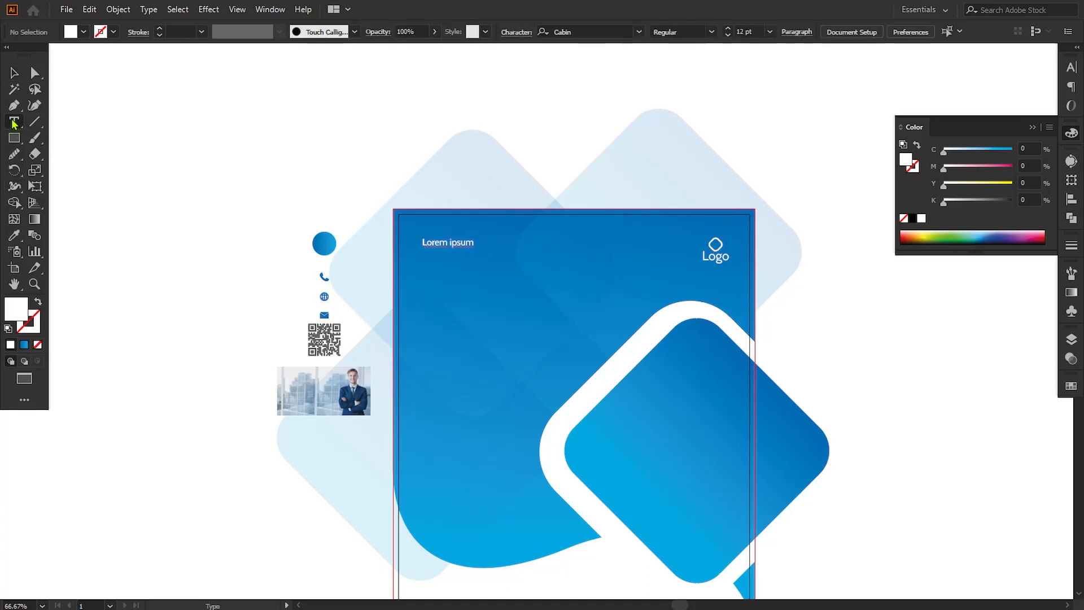
{"action": "left_click", "coordinate": [315, 173]}
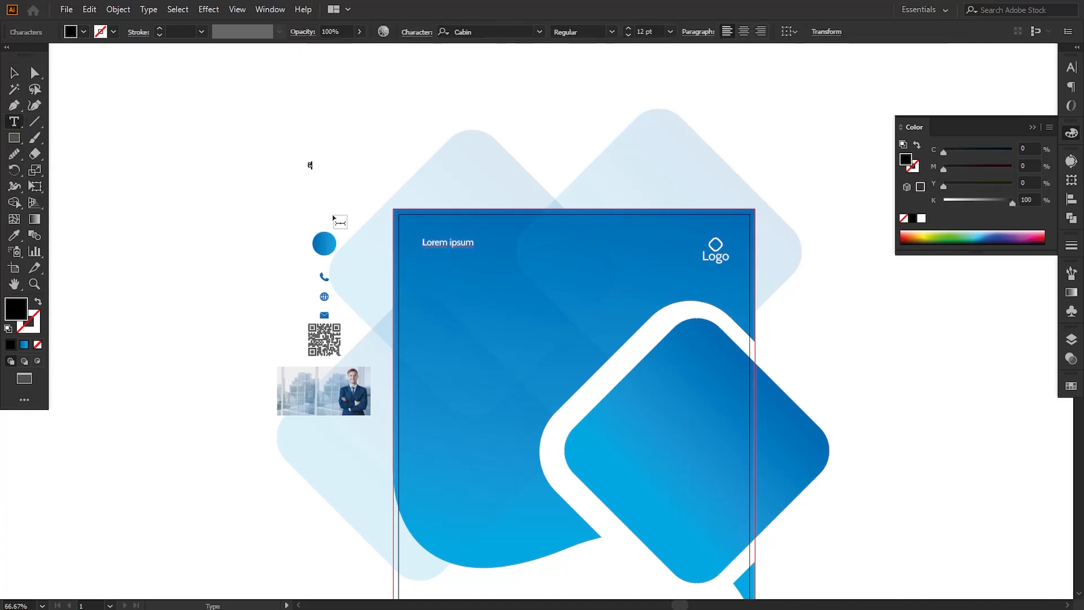
{"action": "type", "text": "Business Flyer"}
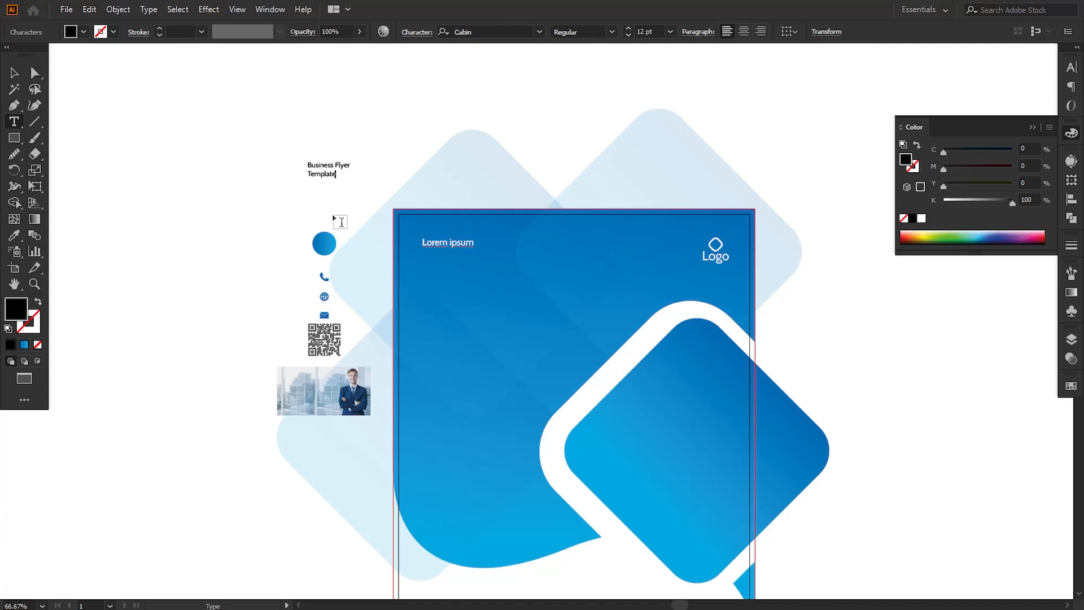
{"action": "key", "text": "Escape"}
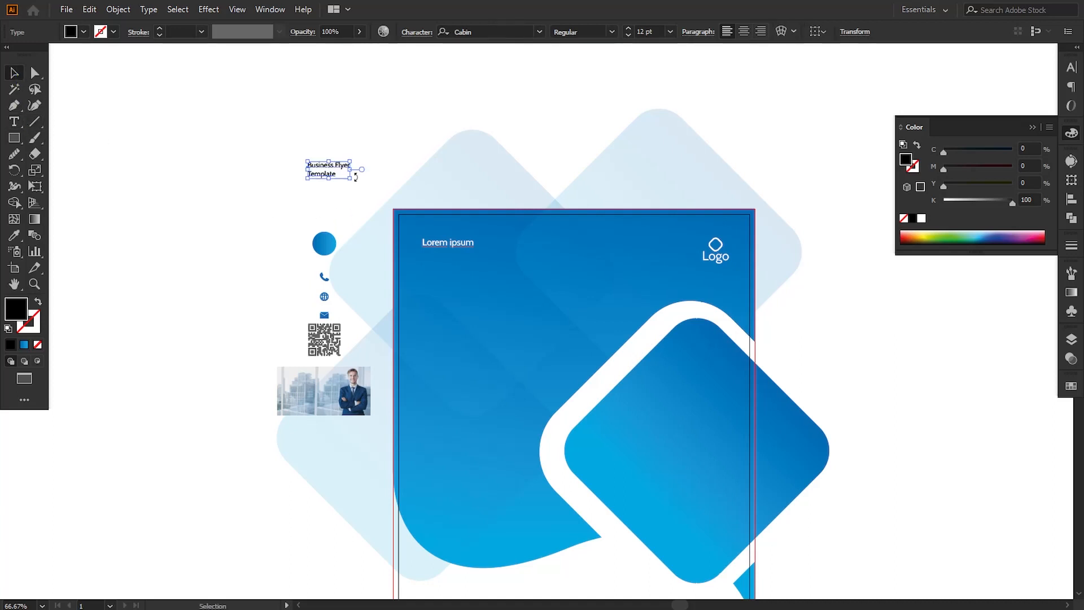
{"action": "left_click_drag", "start_coordinate": [355, 180], "coordinate": [533, 271]}
Set the title's first line, "Business Flyer", to the Bold font style.
{"action": "key", "text": "t"}
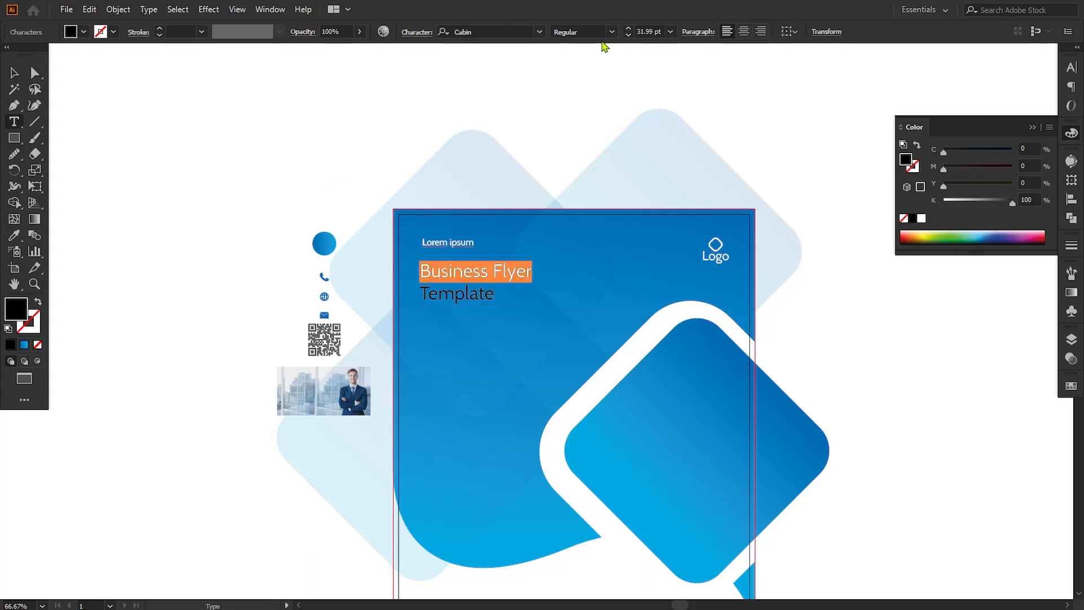
{"action": "left_click", "coordinate": [607, 31]}
{"action": "left_click", "coordinate": [564, 44]}
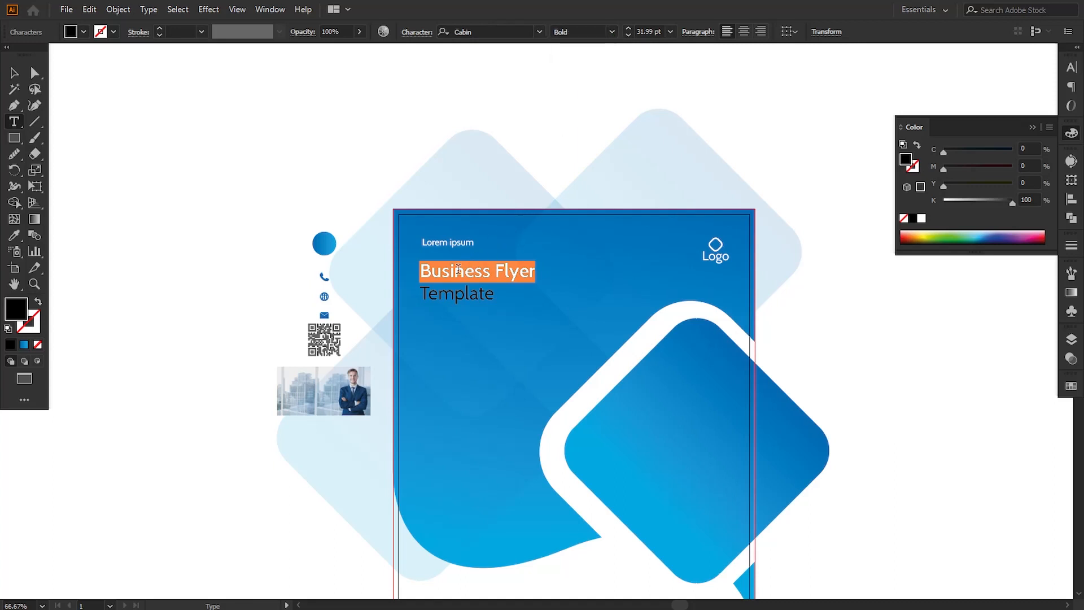
{"action": "left_click", "coordinate": [459, 269]}
Reduce the leading of both title lines to 31 pt.
{"action": "left_click_drag", "start_coordinate": [423, 290], "coordinate": [507, 291]}
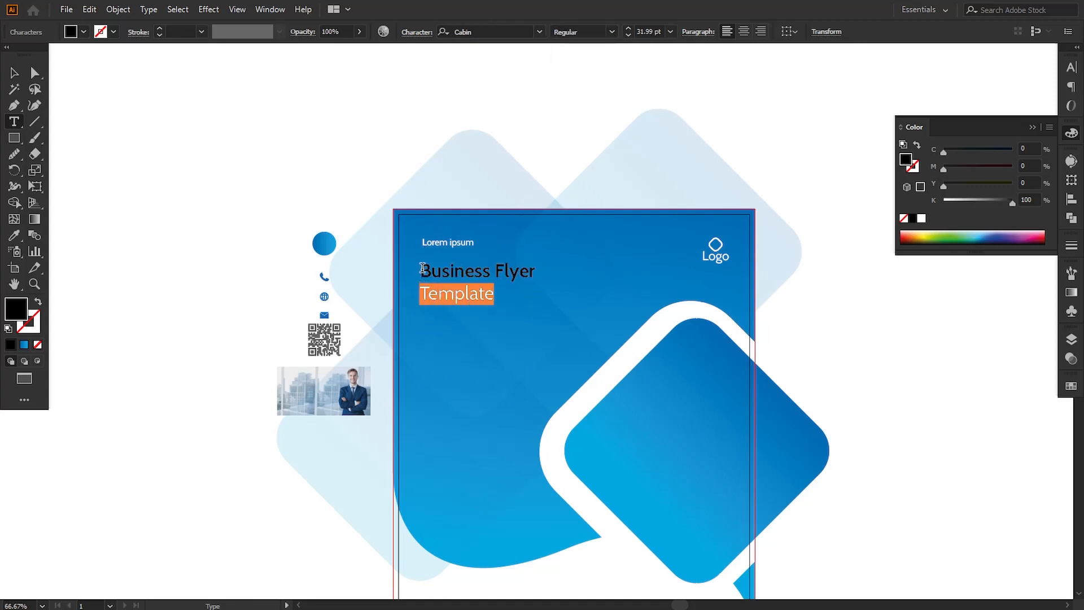
{"action": "left_click_drag", "start_coordinate": [423, 269], "coordinate": [611, 329]}
{"action": "left_click", "coordinate": [1071, 67]}
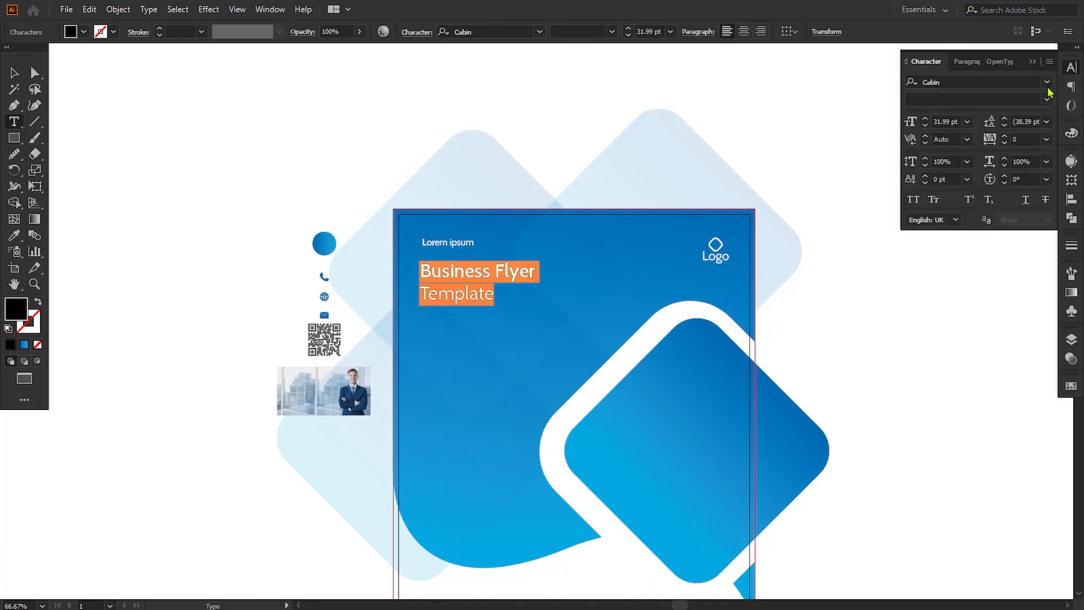
{"action": "left_click", "coordinate": [1005, 126]}
{"action": "left_click", "coordinate": [1005, 126]}
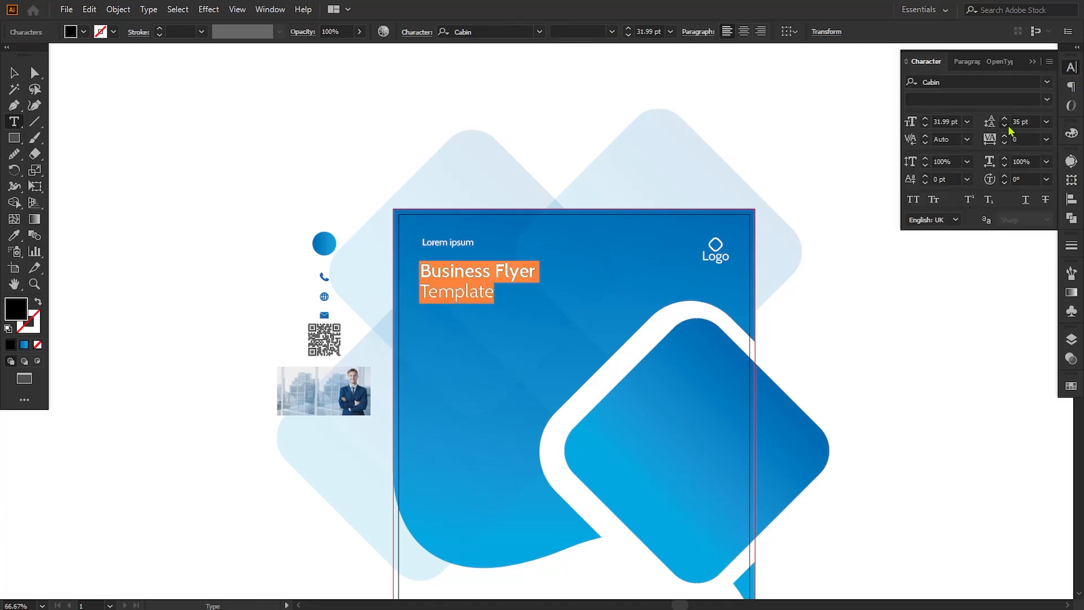
{"action": "left_click", "coordinate": [1005, 126]}
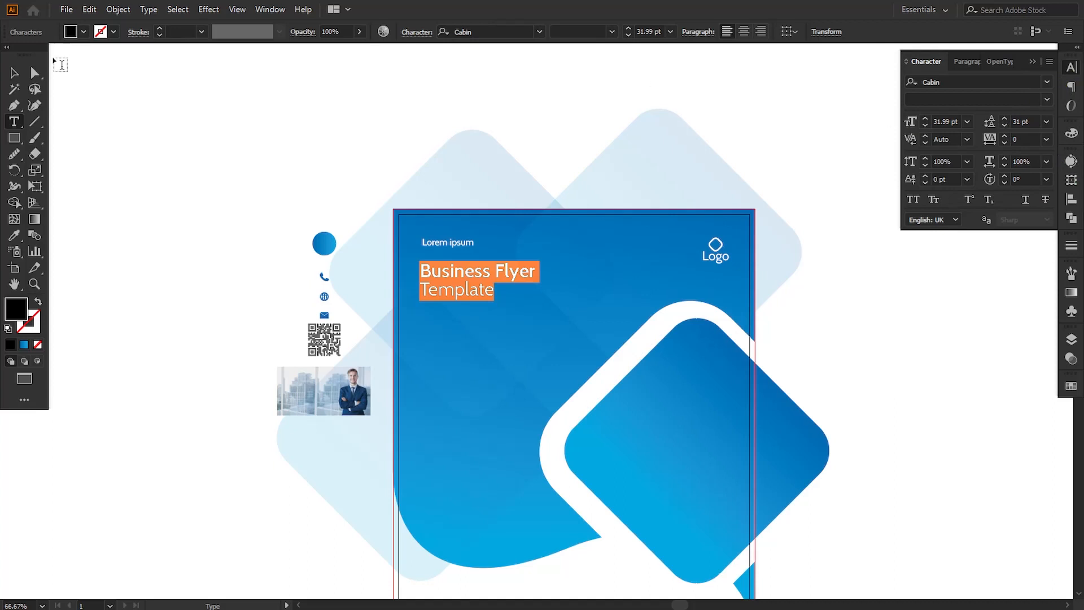
Set the two-line title's fill colour to white.
{"action": "left_click", "coordinate": [15, 73]}
{"action": "double_click", "coordinate": [16, 308]}
{"action": "left_click_drag", "start_coordinate": [647, 363], "coordinate": [621, 344]}
{"action": "left_click", "coordinate": [933, 349]}
{"action": "left_click", "coordinate": [922, 364]}
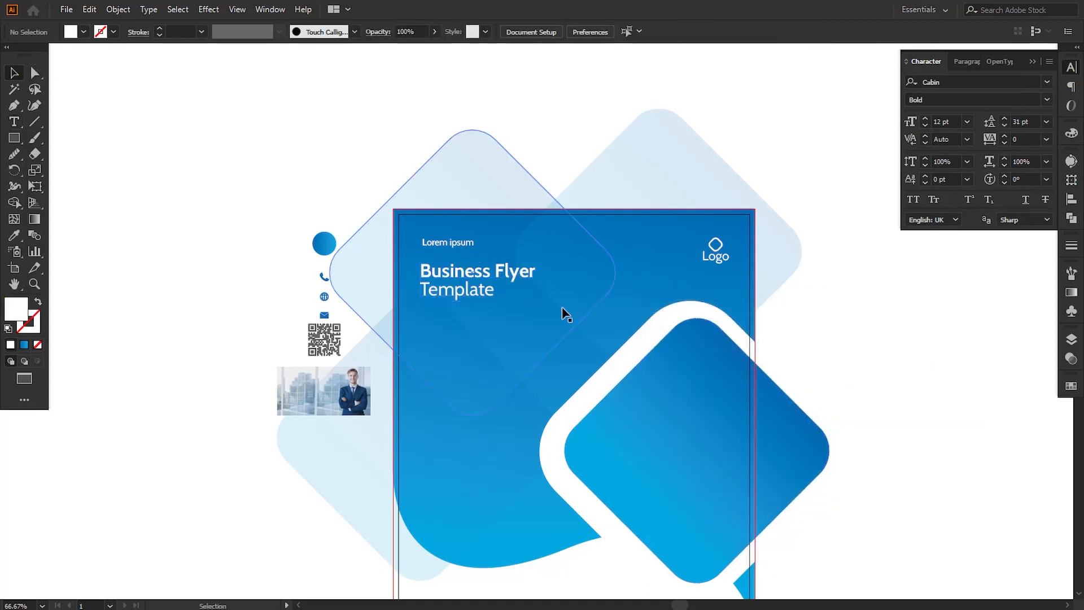
Enlarge the two-line title proportionally to about 42.7 pt.
{"action": "left_click", "coordinate": [515, 290]}
{"action": "left_click_drag", "start_coordinate": [533, 300], "coordinate": [573, 328]}
{"action": "left_click", "coordinate": [921, 350]}
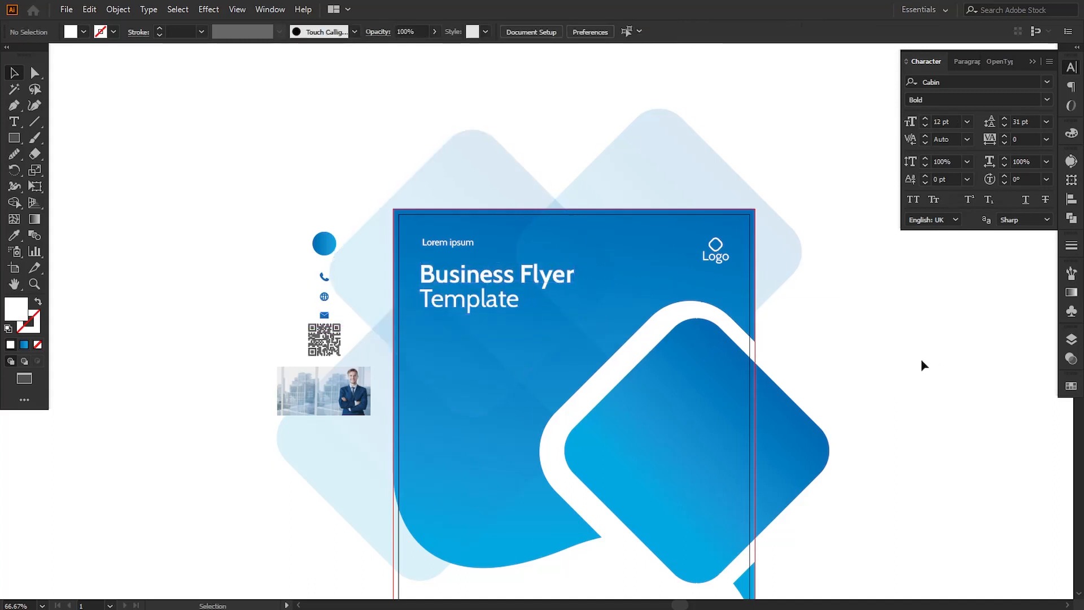
Nudge the two-line title downward to widen the gap beneath "Lorem ipsum".
{"action": "left_click", "coordinate": [516, 298]}
{"action": "key", "text": "Down"}
{"action": "key", "text": "Down"}
{"action": "key", "text": "Down"}
{"action": "key", "text": "Down"}
{"action": "key", "text": "Down"}
{"action": "key", "text": "Down"}
{"action": "key", "text": "Down"}
{"action": "key", "text": "Down"}
{"action": "key", "text": "Down"}
{"action": "key", "text": "Down"}
{"action": "key", "text": "Down"}
{"action": "key", "text": "Down"}
{"action": "key", "text": "Down"}
{"action": "key", "text": "Down"}
{"action": "key", "text": "Down"}
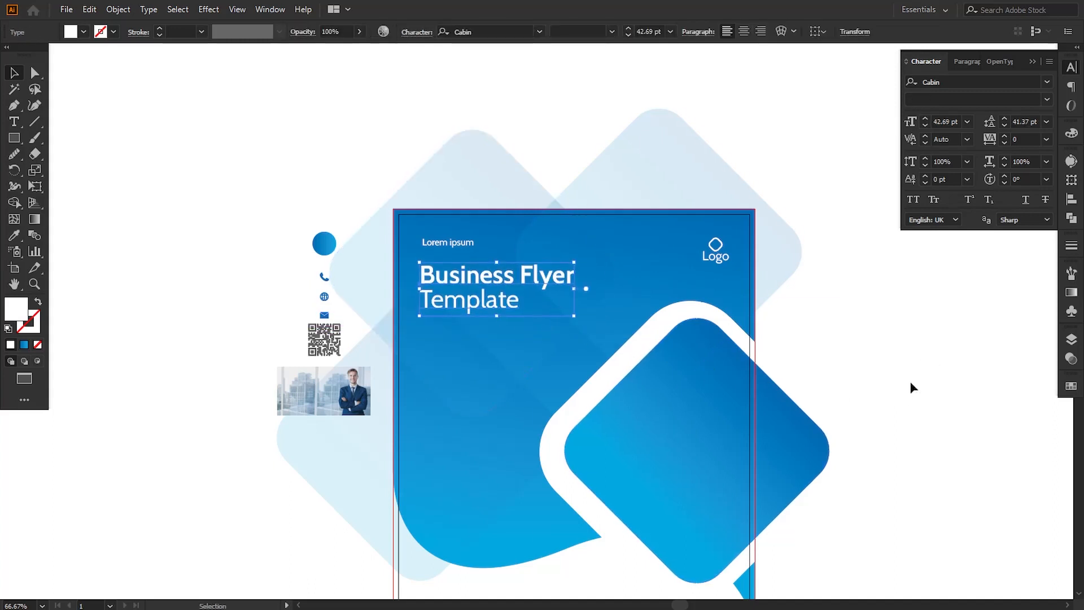
{"action": "key", "text": "Down"}
{"action": "key", "text": "Down"}
{"action": "key", "text": "Down"}
{"action": "key", "text": "Down"}
{"action": "key", "text": "Down"}
{"action": "key", "text": "Down"}
{"action": "key", "text": "Down"}
{"action": "key", "text": "Down"}
{"action": "key", "text": "Down"}
{"action": "key", "text": "Down"}
{"action": "key", "text": "Down"}
{"action": "key", "text": "Down"}
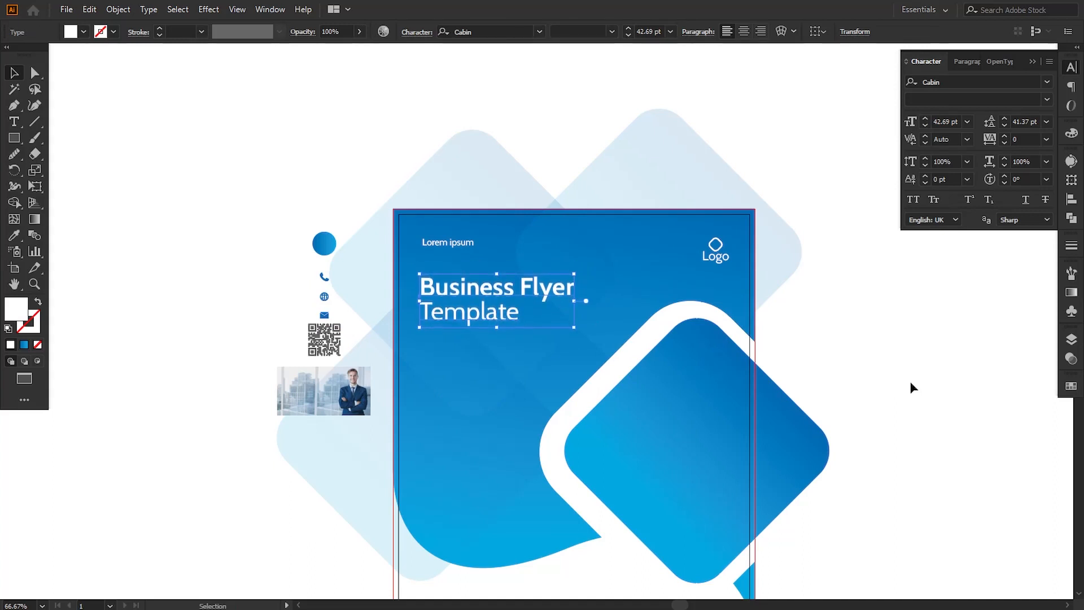
{"action": "left_click", "coordinate": [912, 387]}
Create a wide area-text frame with Lorem ipsum placeholder text and place it below the title, lined up with the title's left edge.
{"action": "key", "text": "t"}
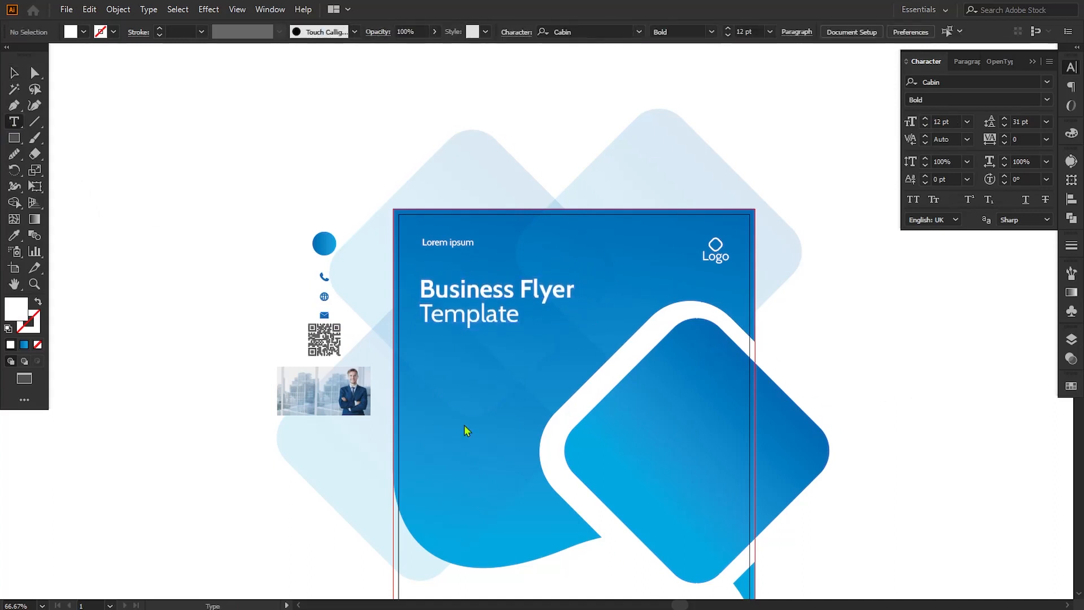
{"action": "left_click_drag", "start_coordinate": [293, 153], "coordinate": [695, 222]}
{"action": "left_click", "coordinate": [14, 72]}
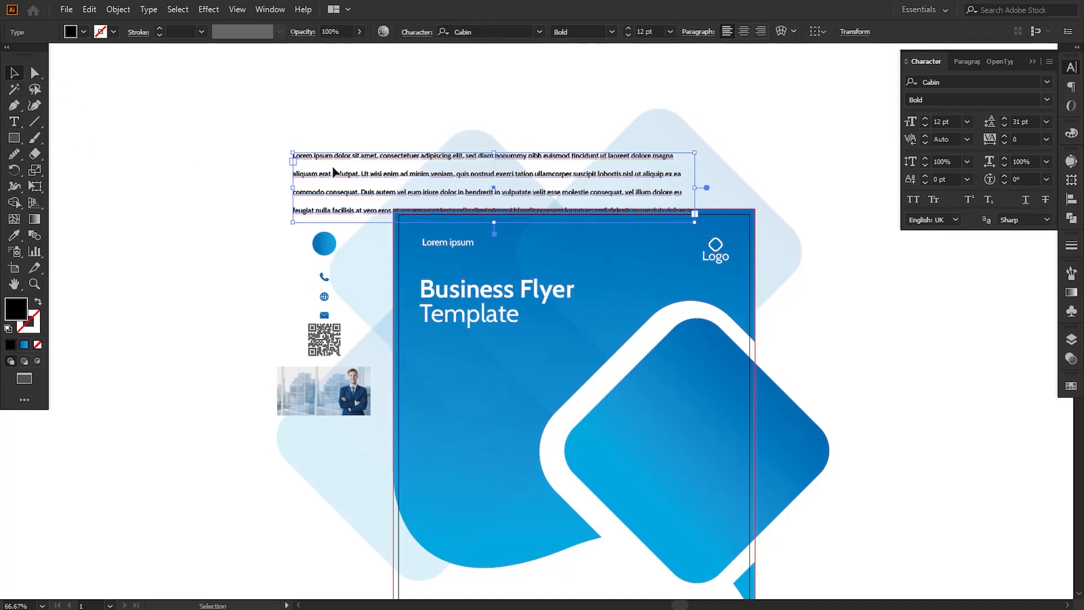
{"action": "left_click_drag", "start_coordinate": [332, 155], "coordinate": [466, 357]}
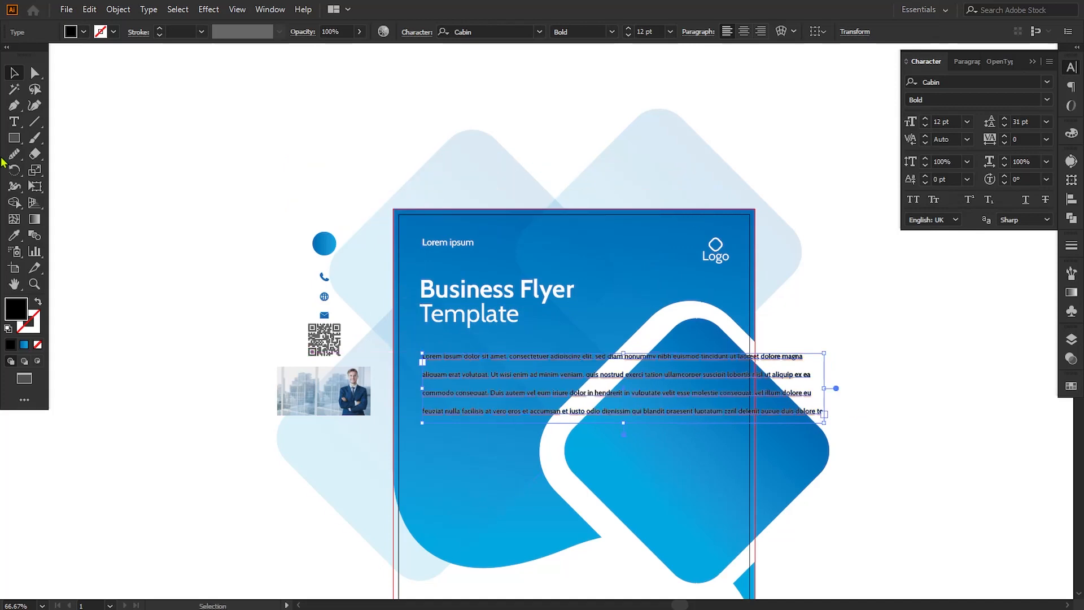
Narrow the placeholder paragraph's frame so it ends before the white diamond outline.
{"action": "left_click", "coordinate": [13, 124]}
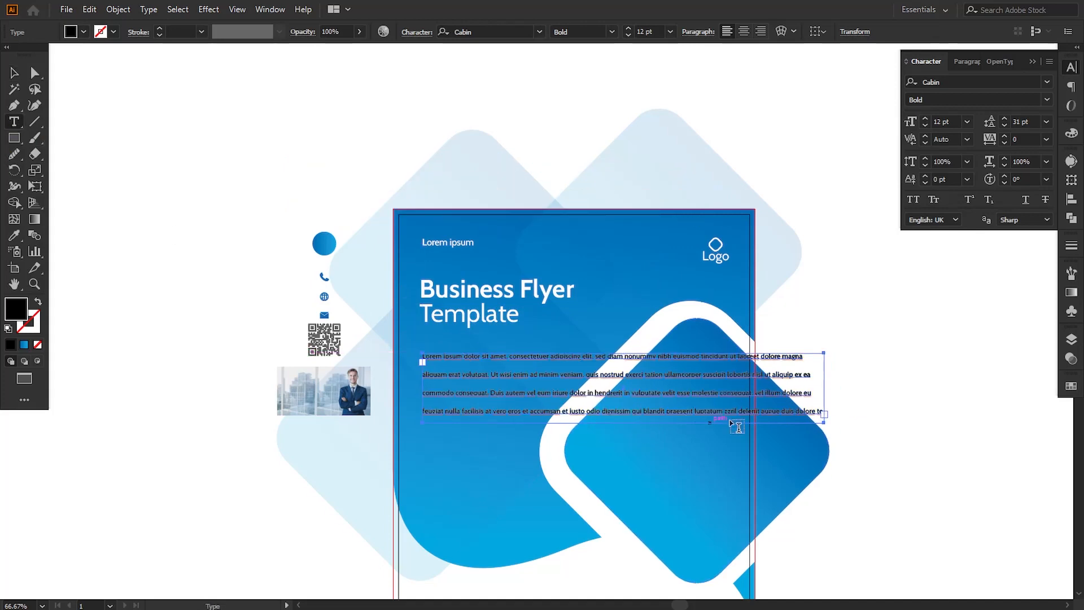
{"action": "left_click", "coordinate": [14, 72]}
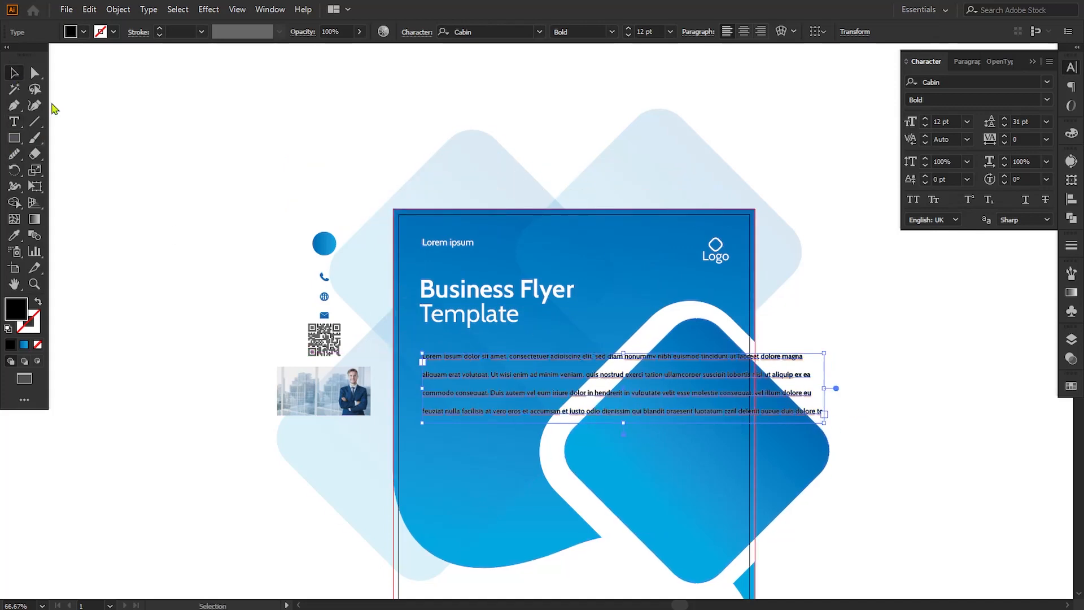
{"action": "left_click_drag", "start_coordinate": [824, 389], "coordinate": [558, 375]}
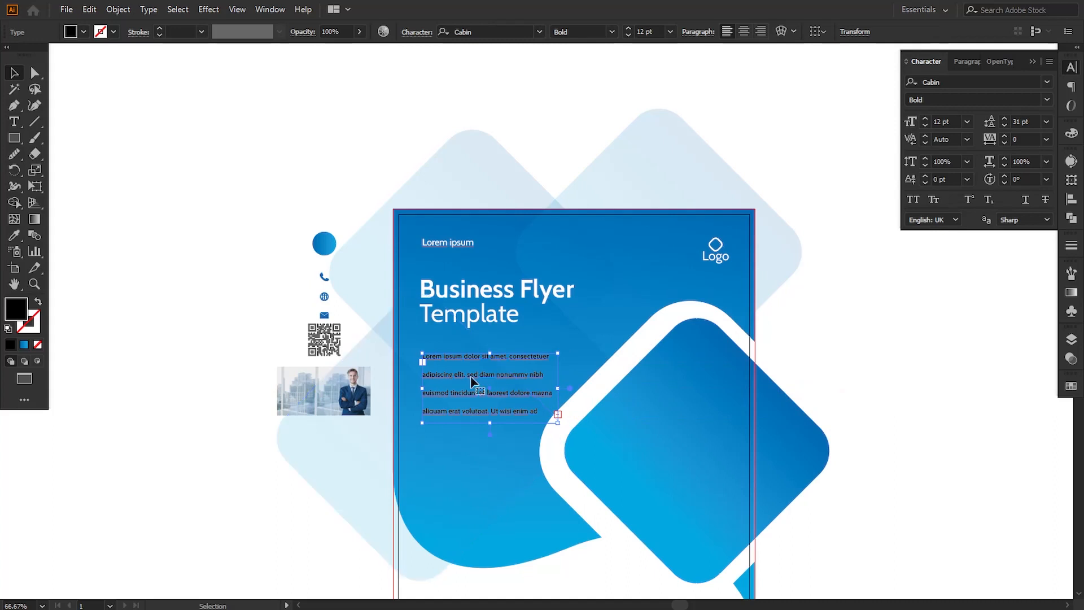
Shorten the placeholder paragraph to "Lorem ipsum dolor sit amet, consectetuer adipiscing elit, sed diam p".
{"action": "double_click", "coordinate": [496, 376]}
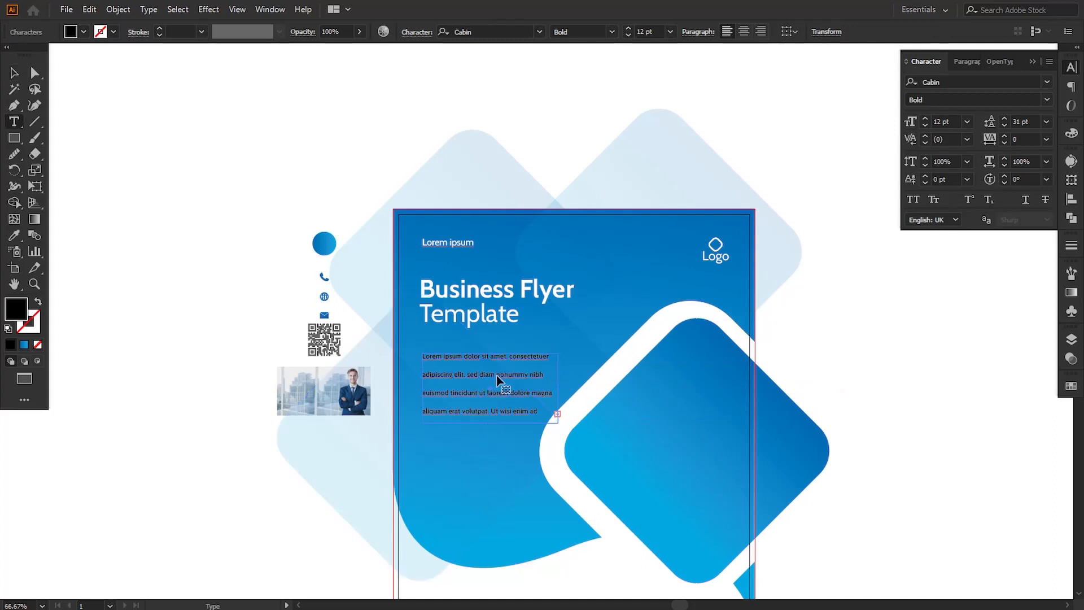
{"action": "left_click_drag", "start_coordinate": [496, 376], "coordinate": [550, 440]}
{"action": "key", "text": "BackSpace"}
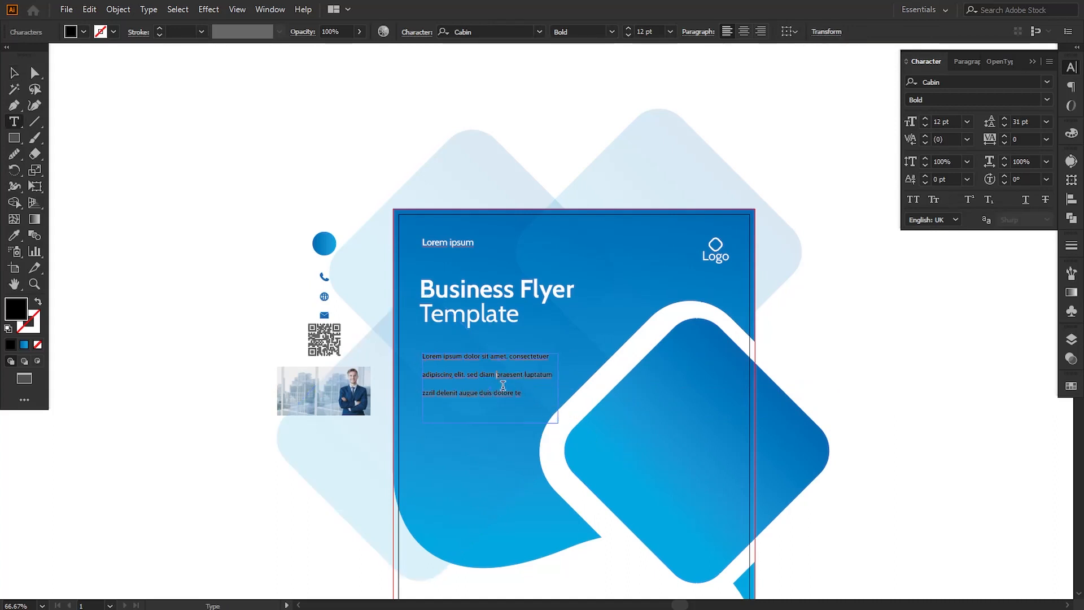
{"action": "left_click_drag", "start_coordinate": [500, 376], "coordinate": [559, 418]}
{"action": "key", "text": "BackSpace"}
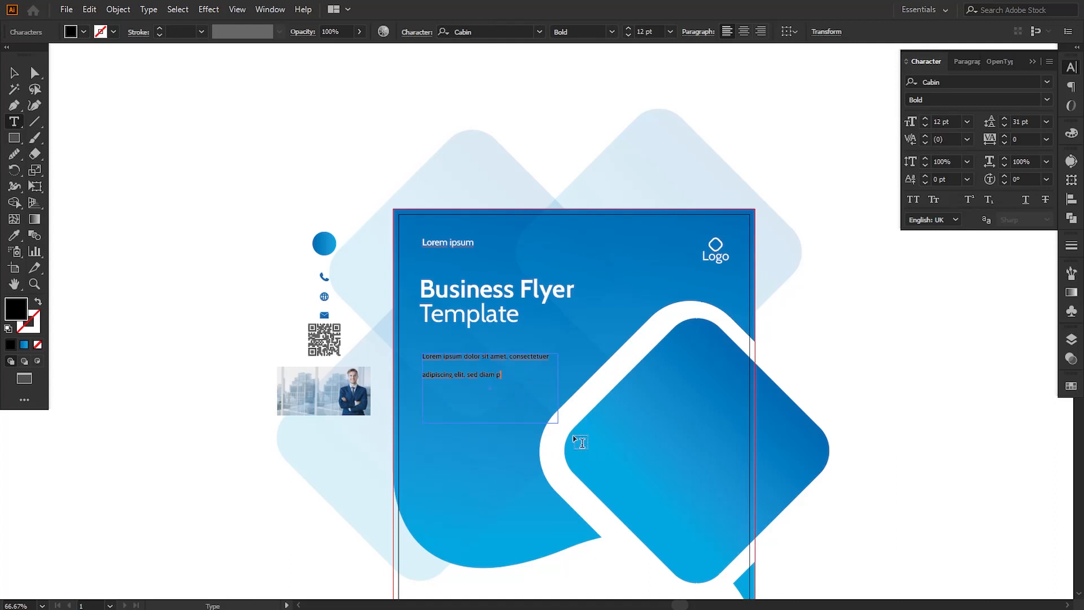
{"action": "left_click", "coordinate": [13, 73]}
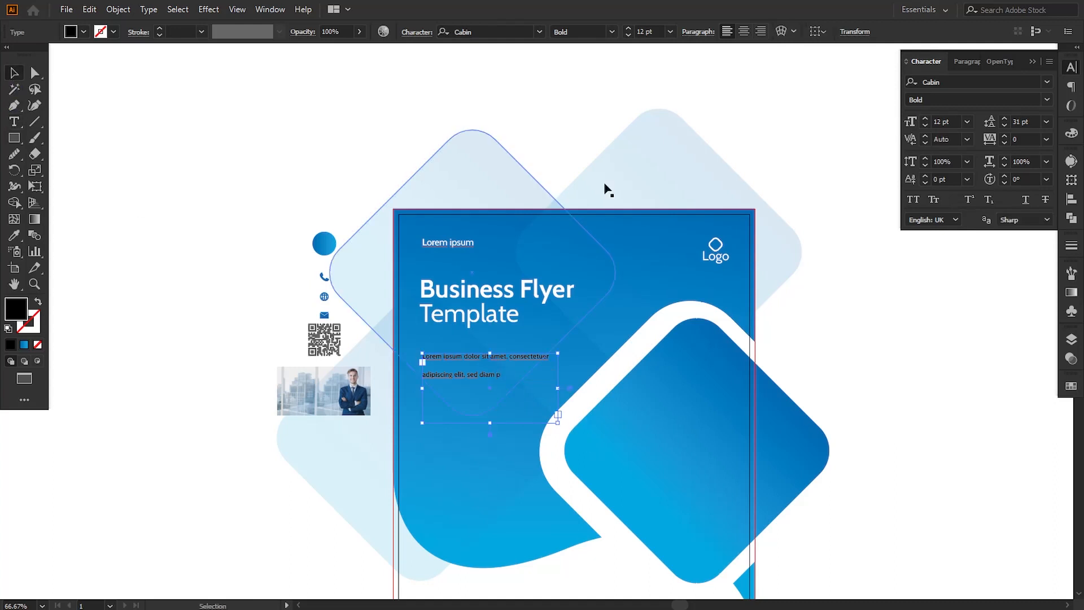
Set the paragraph's leading to 15 pt and its fill colour to white (ffffff).
{"action": "left_click", "coordinate": [1004, 126]}
{"action": "left_click", "coordinate": [1003, 126]}
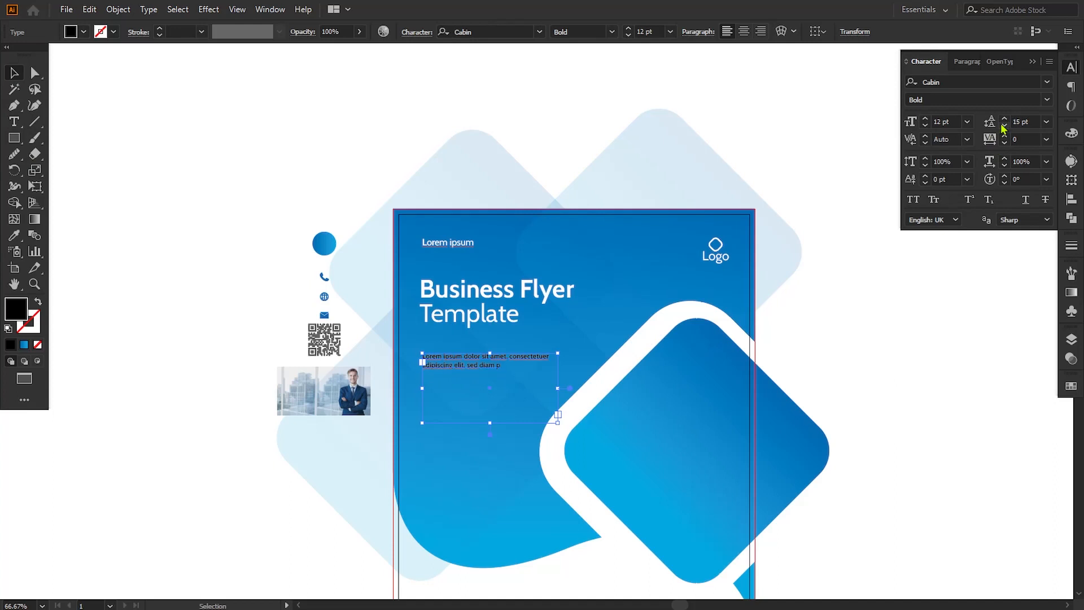
{"action": "double_click", "coordinate": [11, 317]}
{"action": "type", "text": "ffffff"}
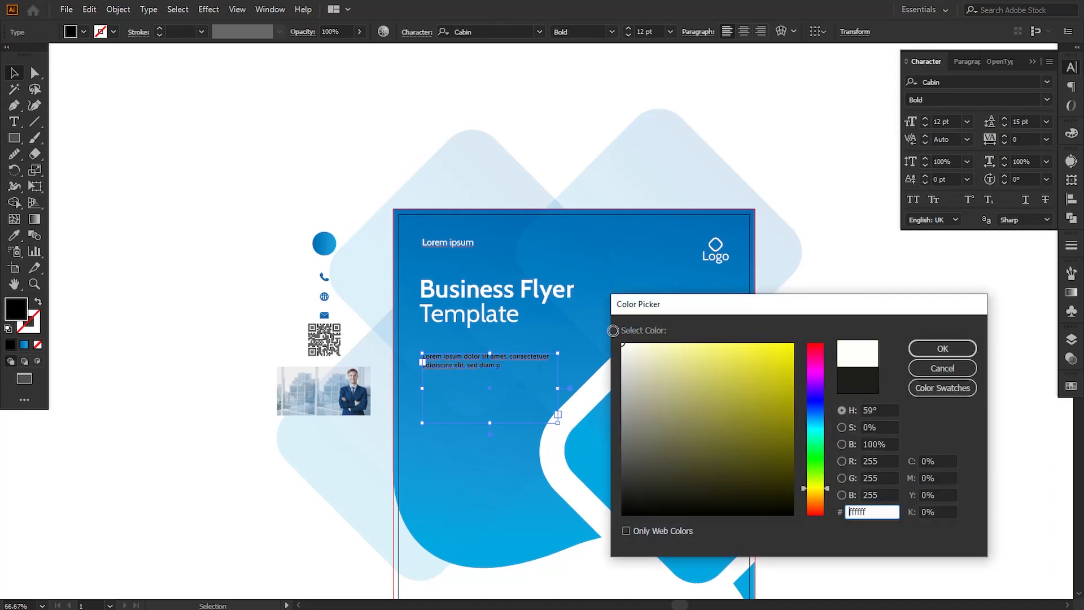
{"action": "left_click", "coordinate": [934, 350]}
{"action": "left_click", "coordinate": [167, 280]}
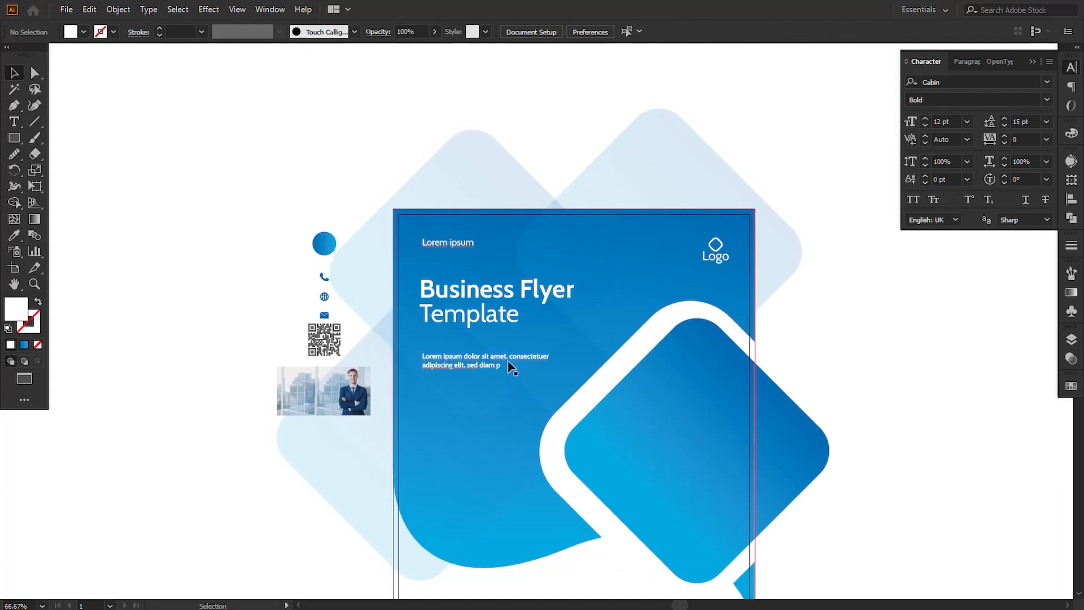
Change the paragraph's font style to Regular and widen its frame slightly so "adipiscing" fits on the first line.
{"action": "left_click", "coordinate": [510, 367]}
{"action": "left_click", "coordinate": [611, 31]}
{"action": "left_click", "coordinate": [590, 60]}
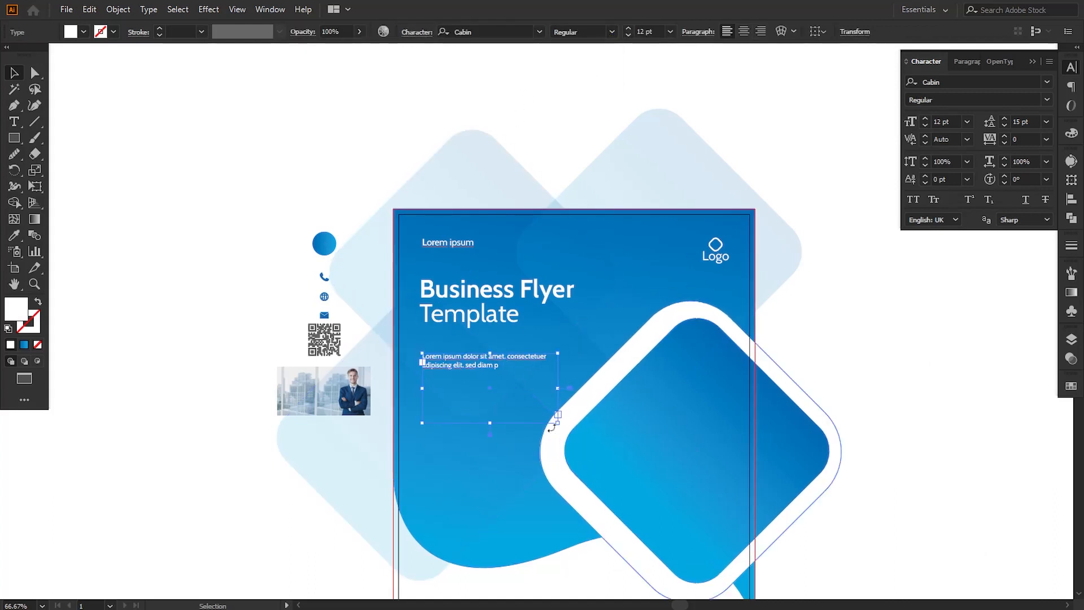
{"action": "mouse_move", "coordinate": [562, 389]}
{"action": "left_mouse_down"}
{"action": "mouse_move", "coordinate": [590, 387]}
{"action": "mouse_move", "coordinate": [580, 390]}
{"action": "left_mouse_up"}
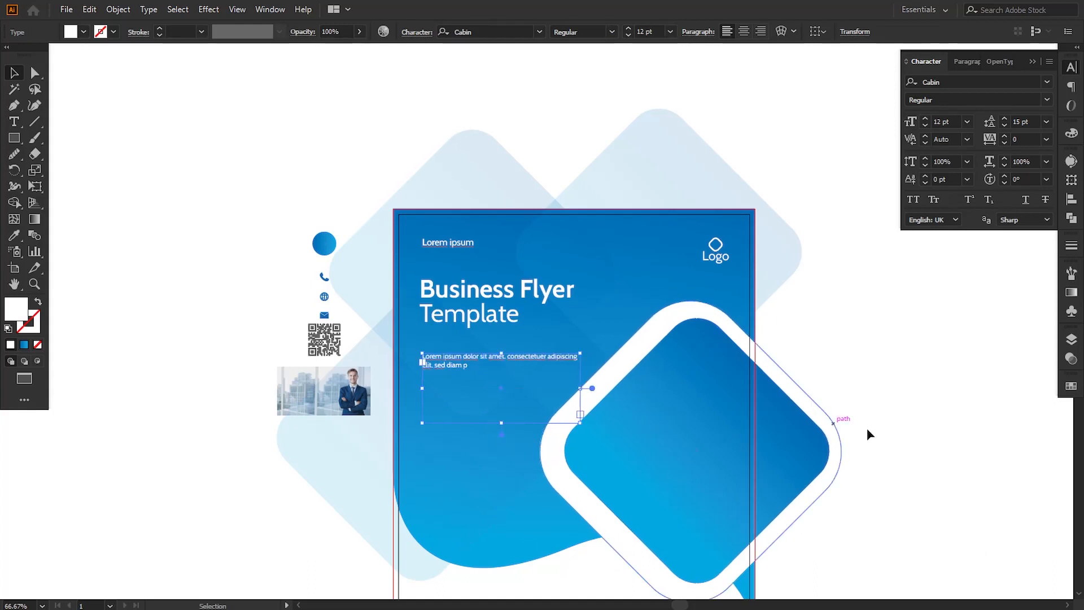
{"action": "left_click", "coordinate": [927, 436]}
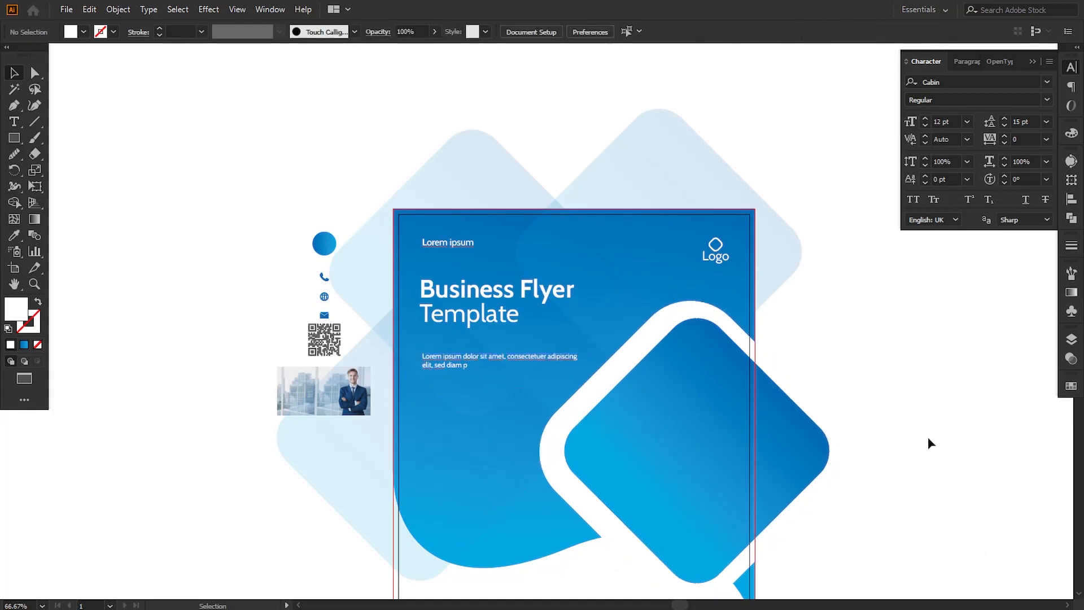
Nudge the paragraph slightly upward and increase its leading to 17 pt.
{"action": "left_click", "coordinate": [440, 377]}
{"action": "left_click", "coordinate": [443, 364]}
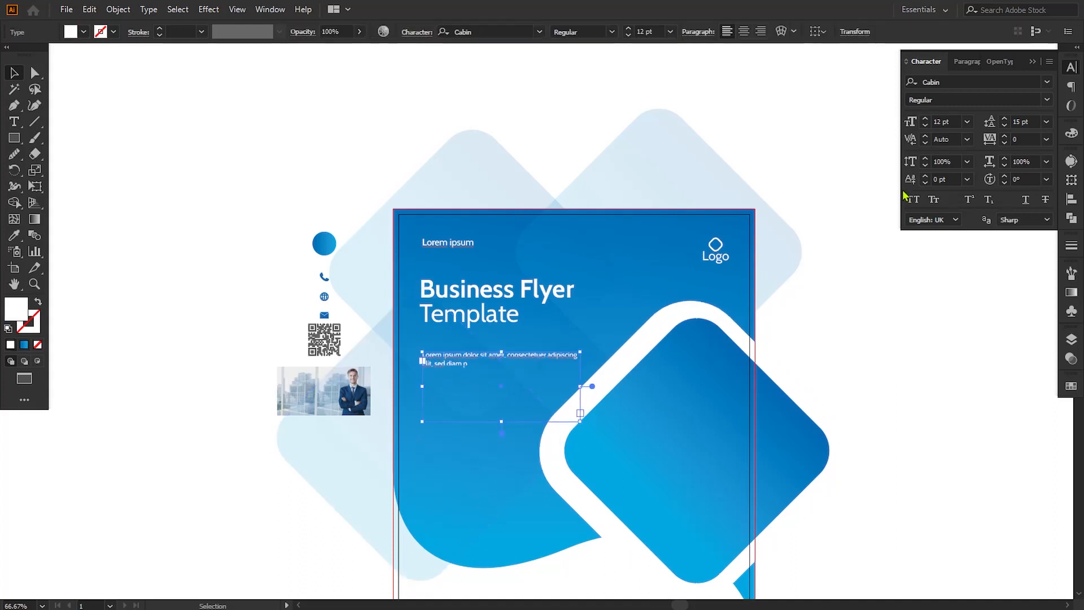
{"action": "left_click", "coordinate": [1004, 121]}
{"action": "left_click", "coordinate": [966, 314]}
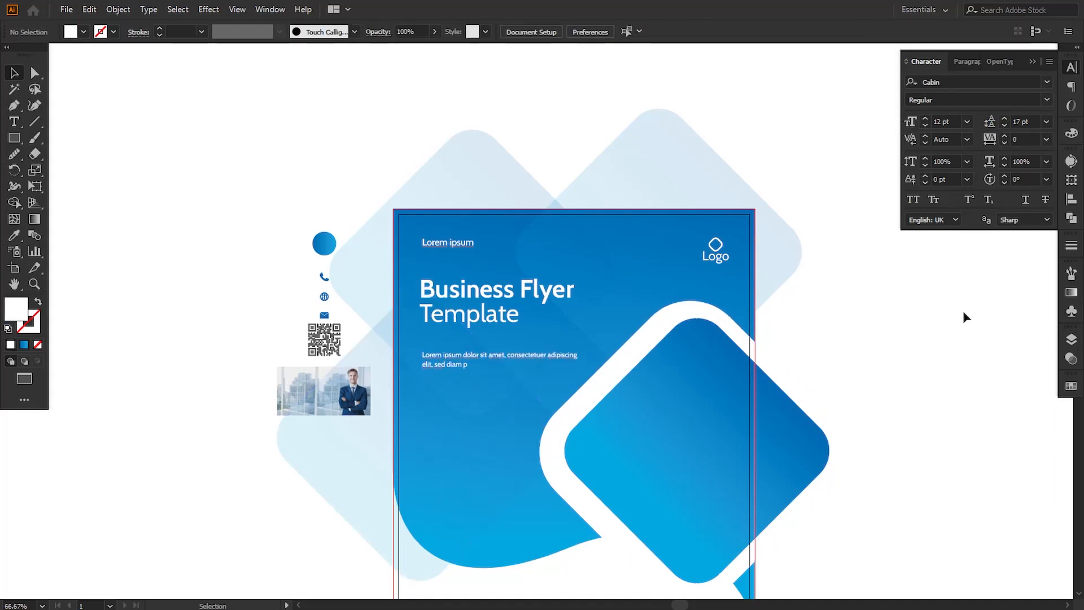
Create a second placeholder paragraph in its own text frame and place it left-aligned below the first one.
{"action": "left_click", "coordinate": [14, 121]}
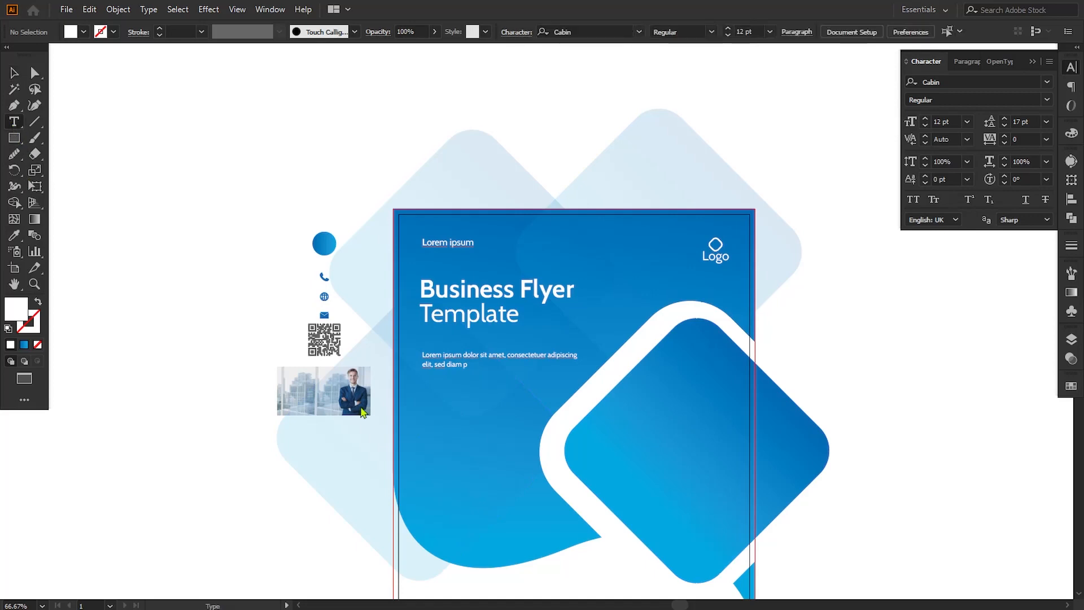
{"action": "left_click_drag", "start_coordinate": [223, 353], "coordinate": [436, 441]}
{"action": "left_click", "coordinate": [13, 73]}
{"action": "left_click", "coordinate": [227, 293]}
{"action": "left_click_drag", "start_coordinate": [285, 418], "coordinate": [486, 452]}
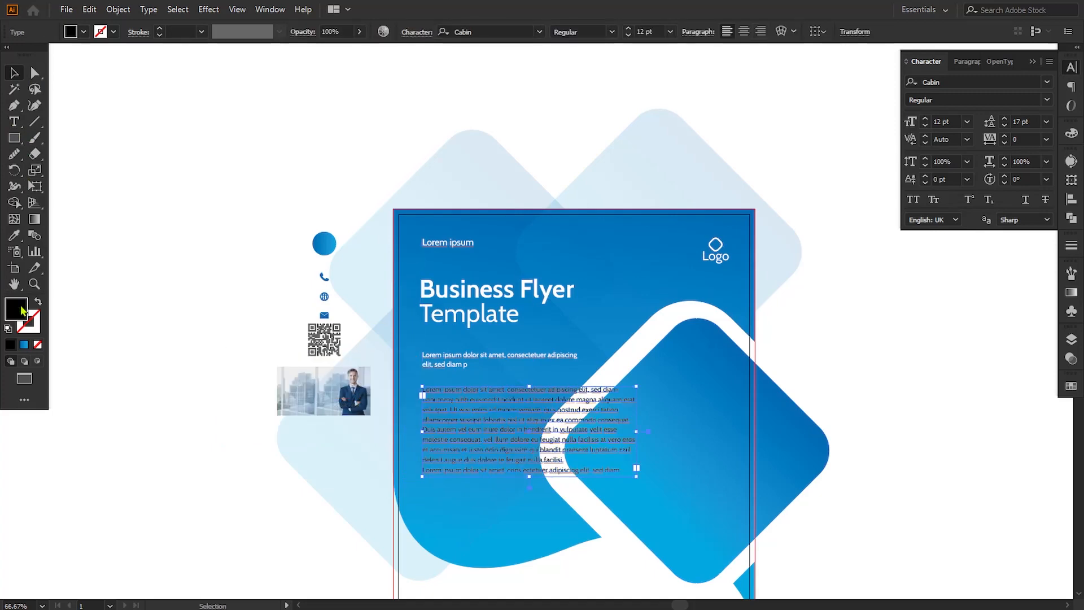
Set the second paragraph's fill colour to white.
{"action": "double_click", "coordinate": [16, 309]}
{"action": "left_click", "coordinate": [942, 348]}
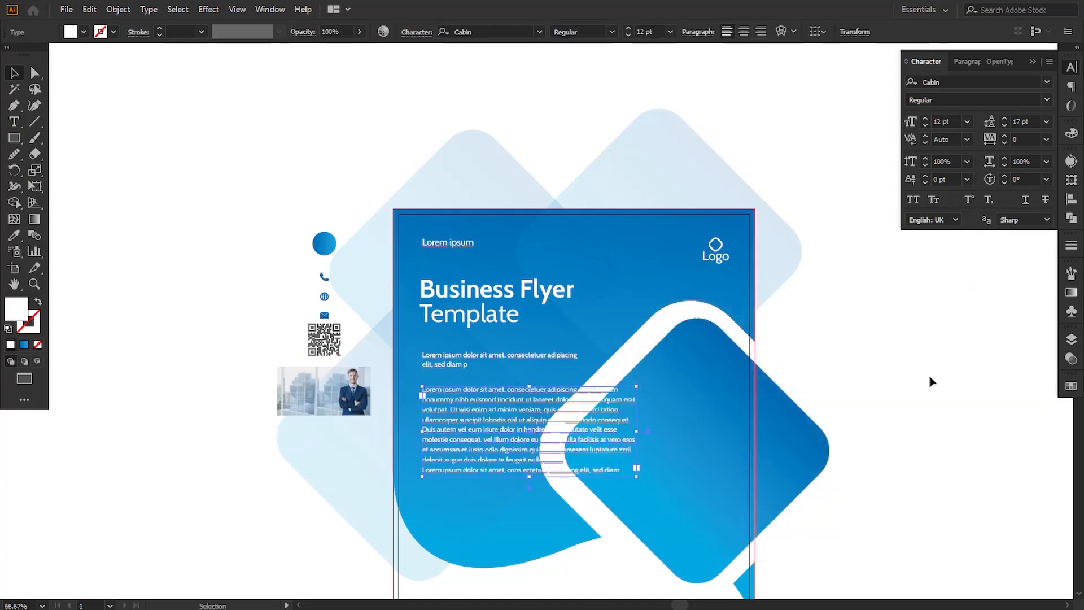
{"action": "left_click", "coordinate": [929, 379]}
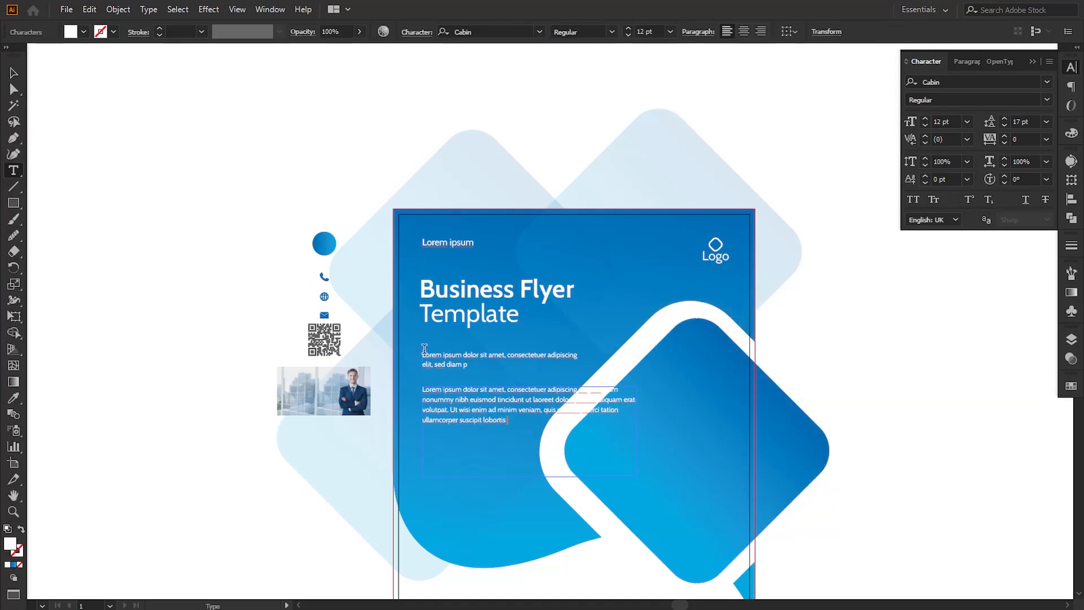
Shorten the second paragraph to end with "euismod tincidunt ut" and narrow its frame so the text clears the diamond outline.
{"action": "left_click", "coordinate": [628, 412]}
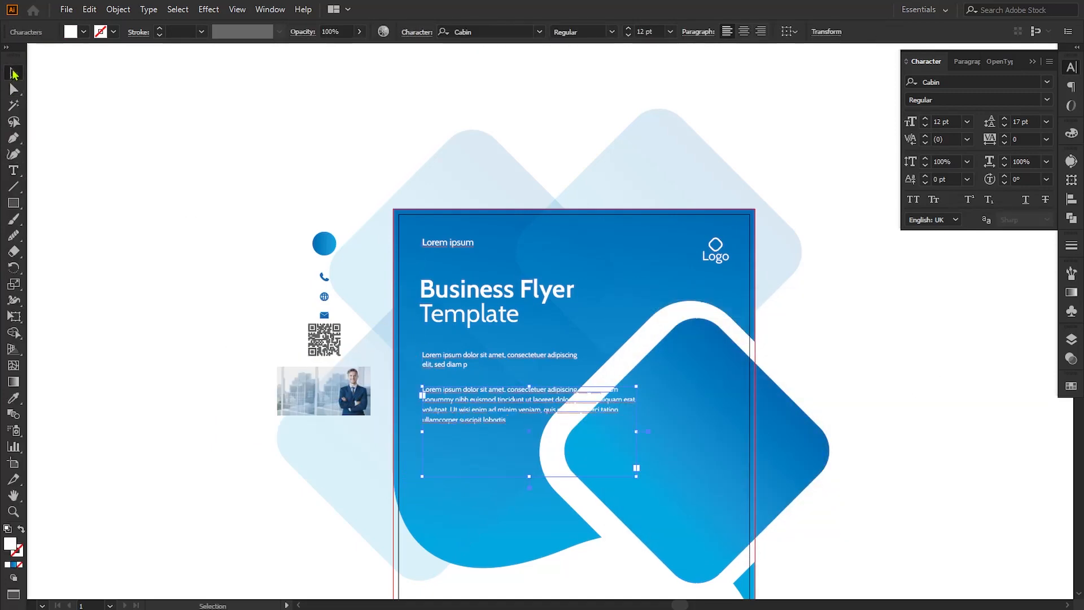
{"action": "left_click_drag", "start_coordinate": [637, 433], "coordinate": [530, 471]}
{"action": "double_click", "coordinate": [506, 429]}
{"action": "key", "text": "BackSpace"}
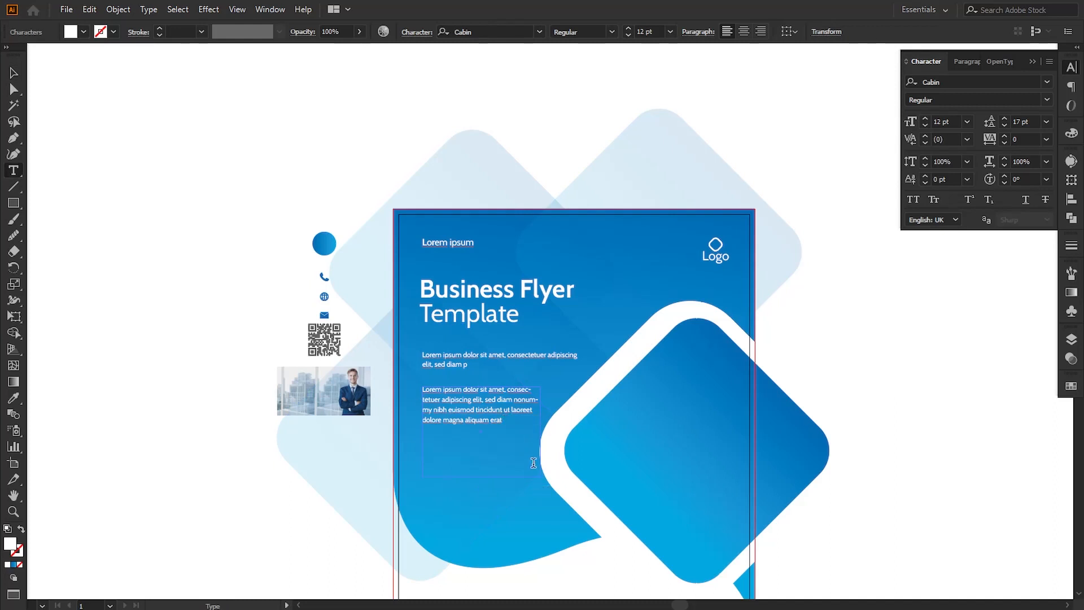
{"action": "left_click_drag", "start_coordinate": [508, 409], "coordinate": [564, 470]}
{"action": "key", "text": "BackSpace"}
{"action": "key", "text": "Escape"}
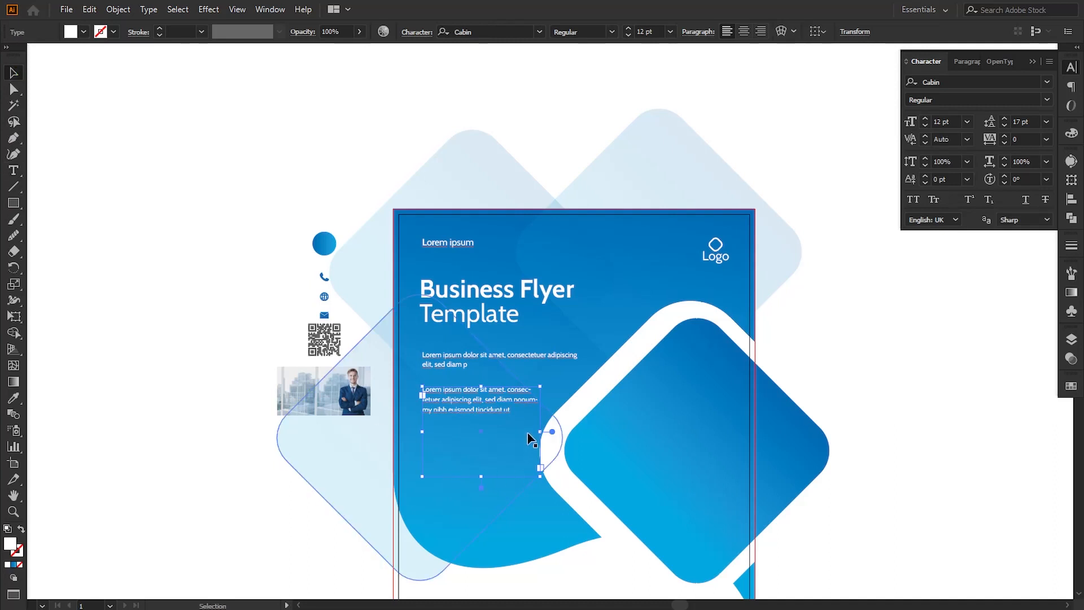
{"action": "left_click_drag", "start_coordinate": [540, 431], "coordinate": [555, 433]}
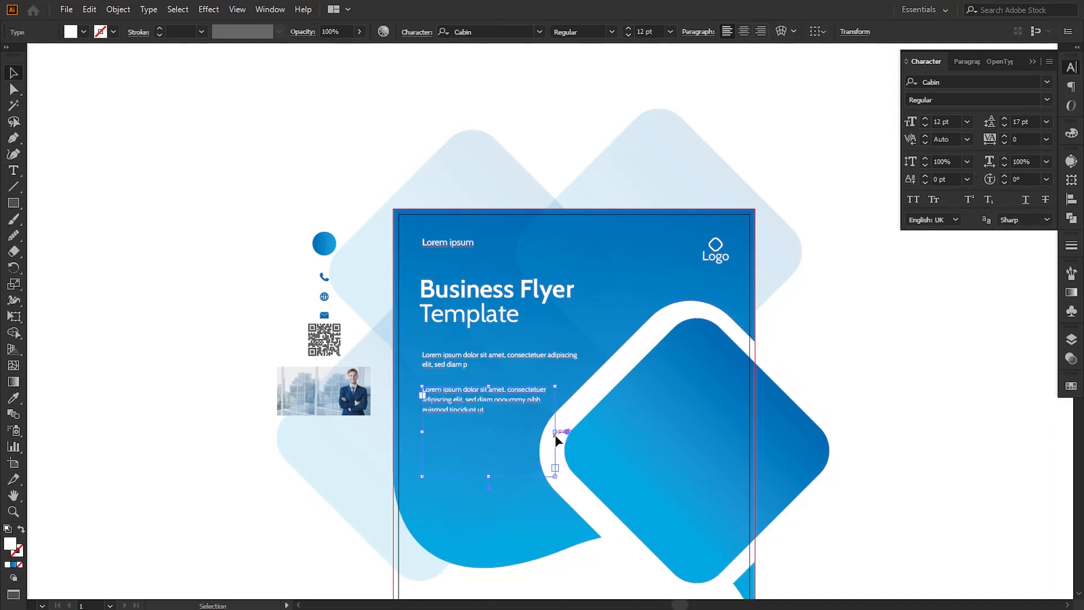
{"action": "left_click", "coordinate": [891, 422]}
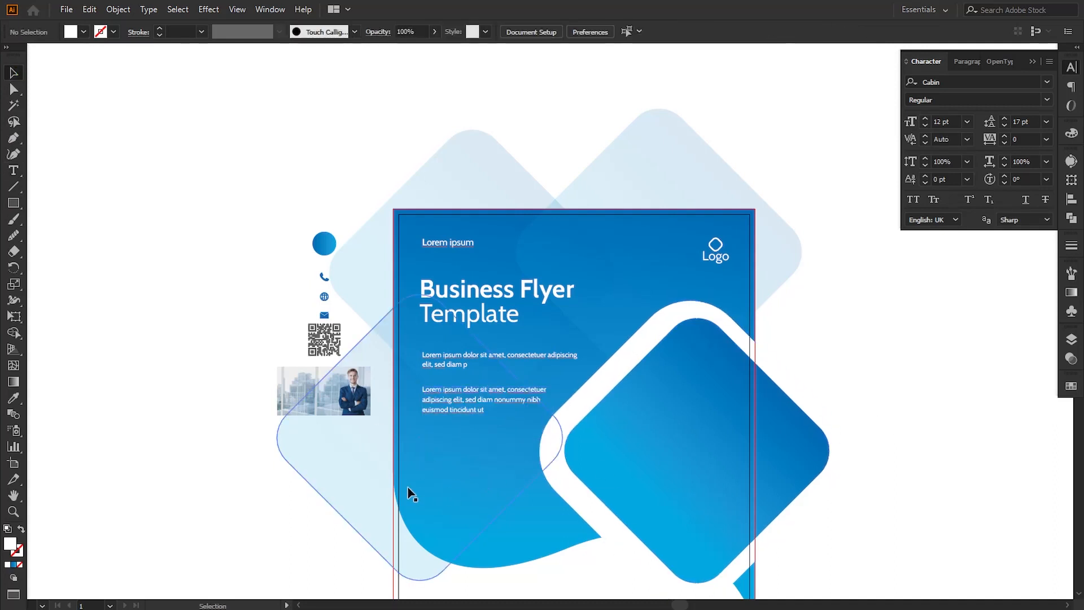
Nudge the second paragraph upward to reduce the gap beneath the first paragraph.
{"action": "left_click", "coordinate": [430, 410]}
{"action": "key", "text": "Up"}
{"action": "key", "text": "Up"}
{"action": "key", "text": "Up"}
{"action": "key", "text": "Up"}
{"action": "key", "text": "Up"}
{"action": "key", "text": "Up"}
{"action": "key", "text": "Up"}
{"action": "key", "text": "Up"}
{"action": "key", "text": "Up"}
{"action": "key", "text": "Up"}
{"action": "key", "text": "Up"}
{"action": "key", "text": "Up"}
{"action": "key", "text": "Up"}
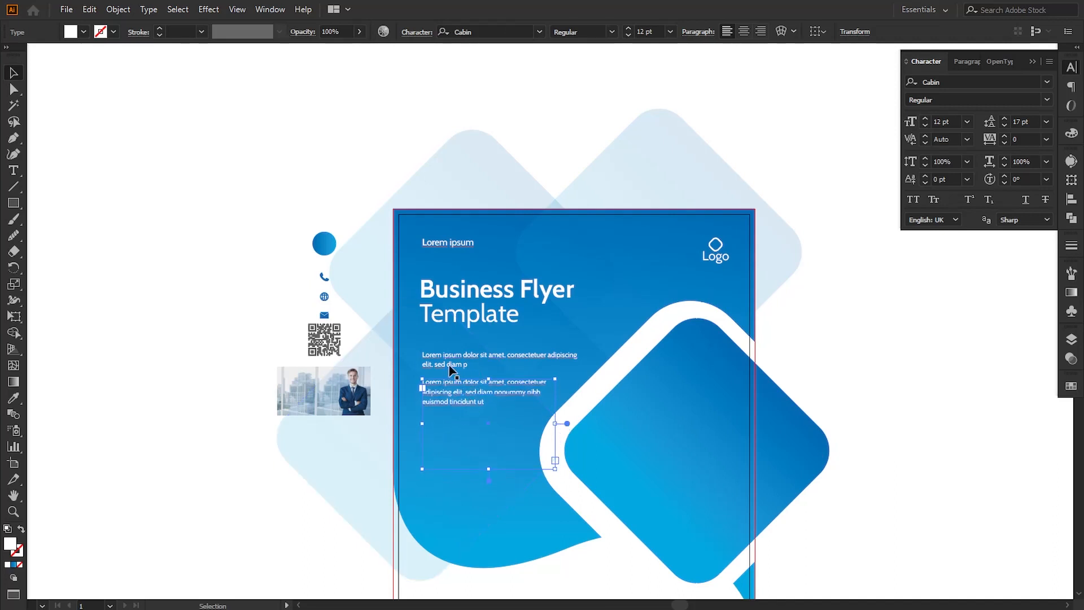
Nudge both paragraphs together slightly upward toward the title.
{"action": "left_click", "coordinate": [450, 365], "text": "shift"}
{"action": "key", "text": "Up"}
{"action": "key", "text": "Up"}
{"action": "key", "text": "Up"}
{"action": "key", "text": "Up"}
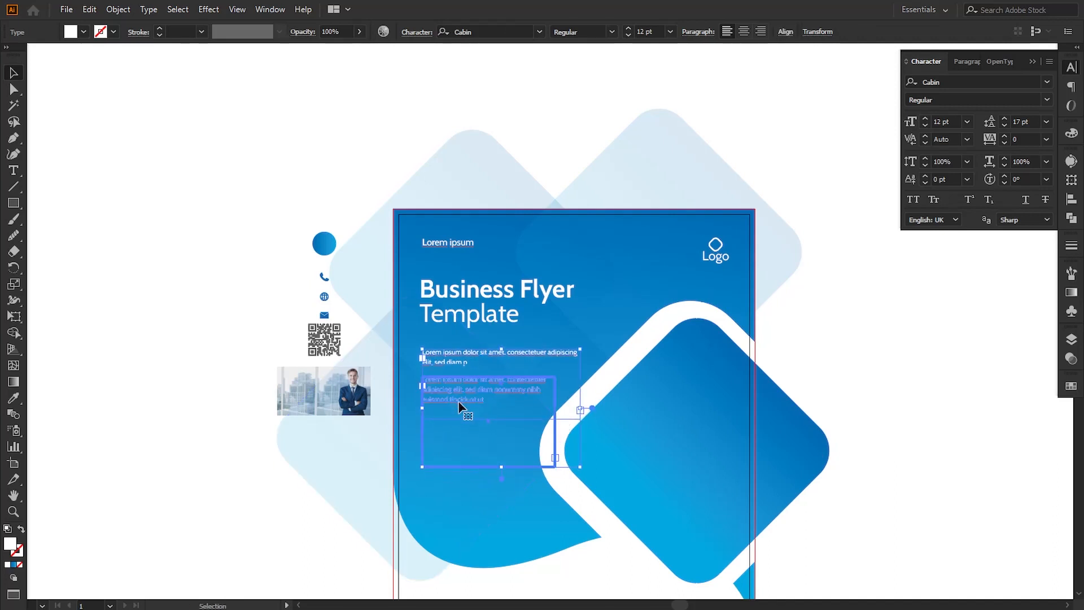
Move the second paragraph a few more nudges up toward the first one.
{"action": "key", "text": "ctrl+shift+a"}
{"action": "key", "text": "Up"}
{"action": "key", "text": "Up"}
{"action": "key", "text": "Up"}
{"action": "key", "text": "Up"}
{"action": "key", "text": "Up"}
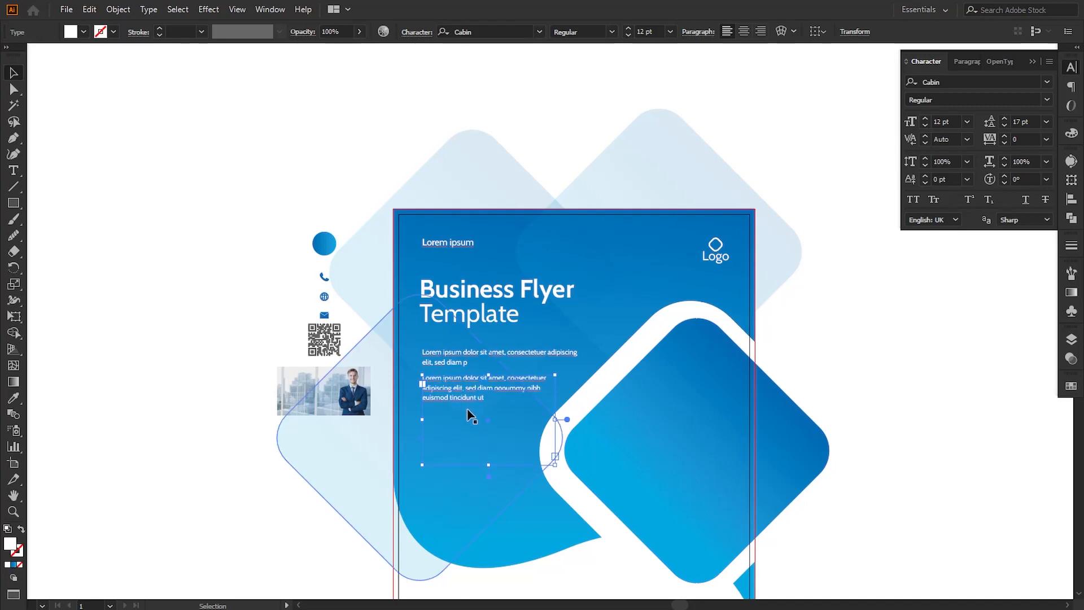
{"action": "left_click", "coordinate": [201, 440]}
Draw a small white rounded diamond below the second paragraph, near the text's left edge.
{"action": "left_click_drag", "start_coordinate": [464, 487], "coordinate": [462, 461]}
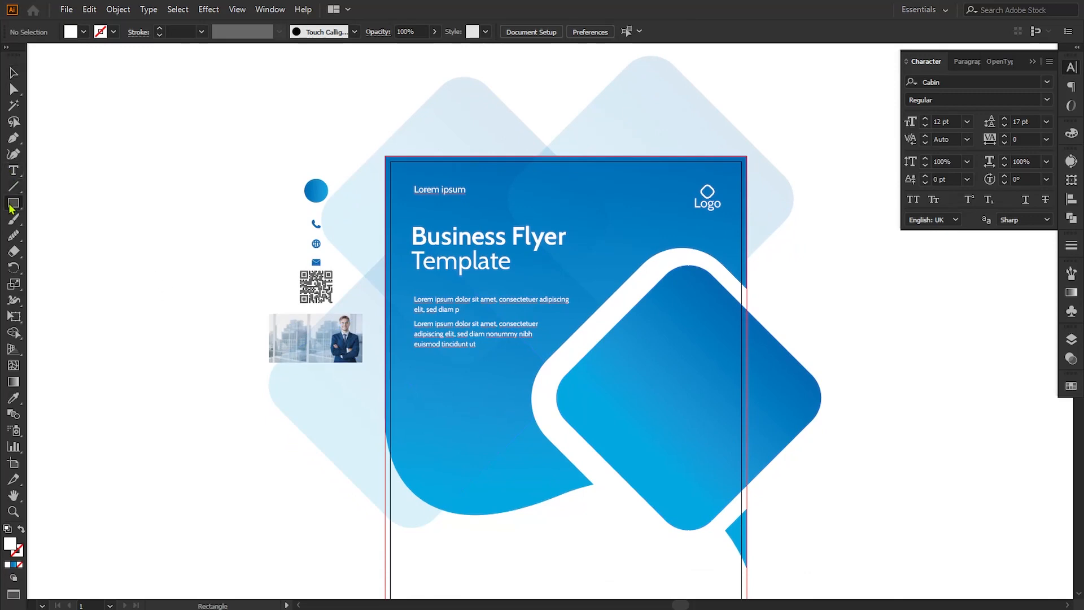
{"action": "mouse_move", "coordinate": [10, 209]}
{"action": "left_mouse_down"}
{"action": "mouse_move", "coordinate": [53, 214]}
{"action": "mouse_move", "coordinate": [57, 202]}
{"action": "left_mouse_up"}
{"action": "mouse_move", "coordinate": [172, 411]}
{"action": "left_mouse_down"}
{"action": "mouse_move", "coordinate": [209, 446]}
{"action": "mouse_move", "coordinate": [215, 417]}
{"action": "mouse_move", "coordinate": [225, 440]}
{"action": "mouse_move", "coordinate": [234, 427]}
{"action": "mouse_move", "coordinate": [196, 431]}
{"action": "mouse_move", "coordinate": [392, 424]}
{"action": "mouse_move", "coordinate": [427, 385]}
{"action": "mouse_move", "coordinate": [445, 386]}
{"action": "left_mouse_up"}
{"action": "left_click", "coordinate": [13, 72]}
{"action": "left_click", "coordinate": [184, 399]}
{"action": "key", "text": "a"}
{"action": "left_click", "coordinate": [278, 482]}
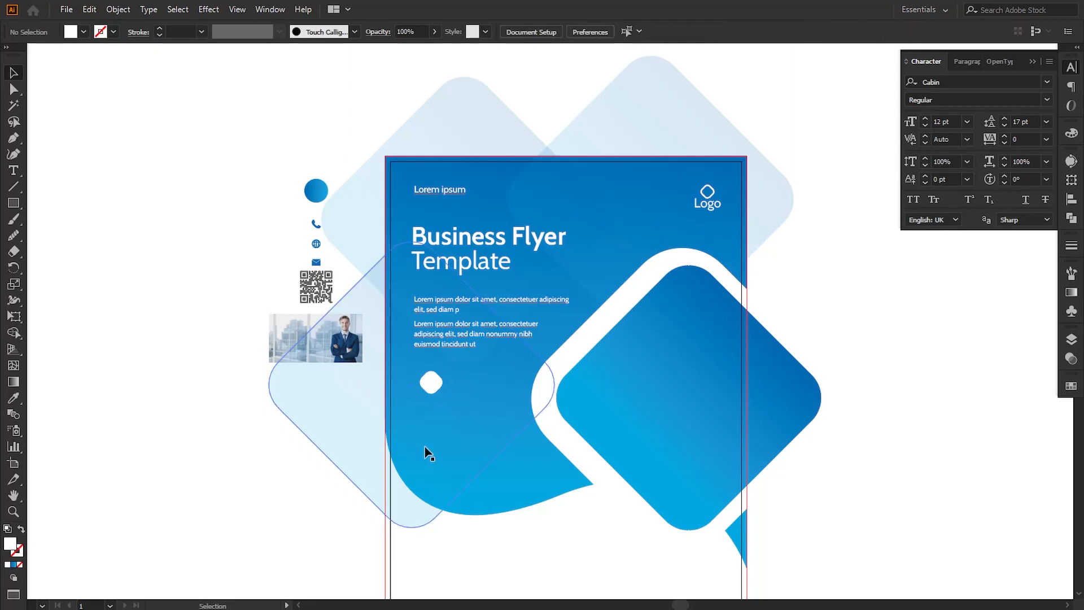
Duplicate the small white diamond twice straight down to form an evenly spaced column of three.
{"action": "key", "text": "ctrl+equal"}
{"action": "key", "text": "ctrl+equal"}
{"action": "left_click_drag", "start_coordinate": [302, 461], "coordinate": [308, 438]}
{"action": "left_click", "coordinate": [315, 467]}
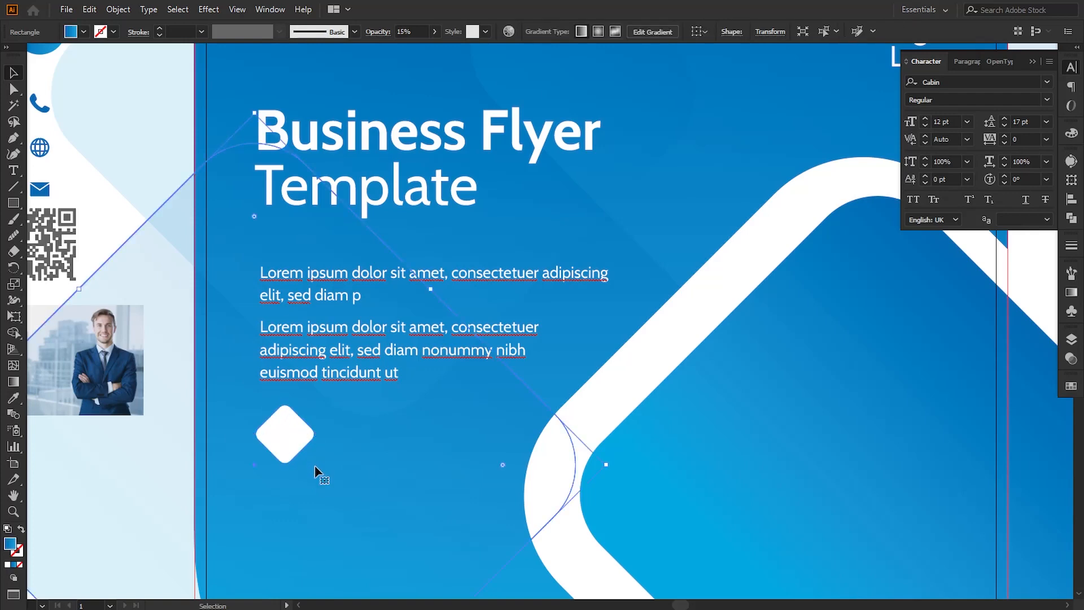
{"action": "scroll", "coordinate": [317, 491], "scroll_direction": "down", "scroll_amount": 3}
{"action": "scroll", "coordinate": [317, 491], "scroll_direction": "left", "scroll_amount": 2}
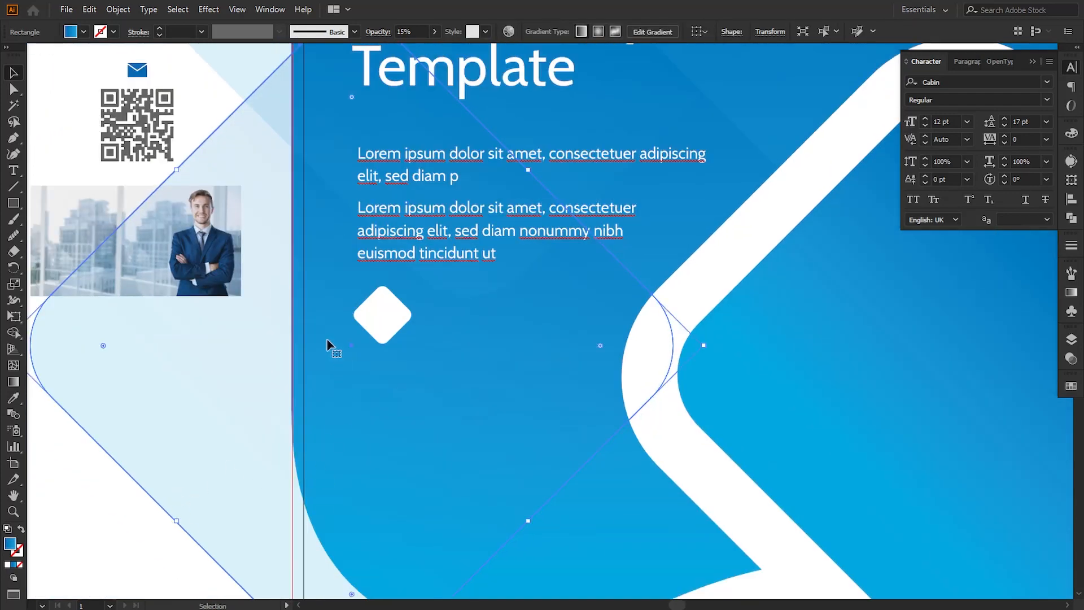
{"action": "left_click", "coordinate": [69, 93]}
{"action": "left_click_drag", "start_coordinate": [379, 324], "coordinate": [380, 457]}
{"action": "left_click", "coordinate": [203, 508]}
{"action": "left_click_drag", "start_coordinate": [271, 513], "coordinate": [264, 451]}
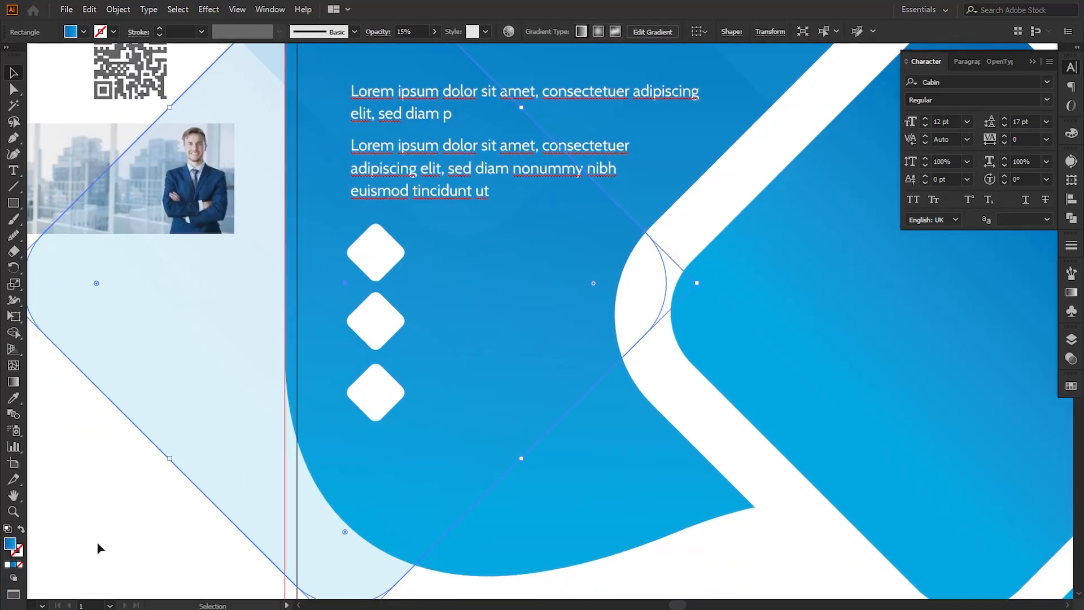
Create the number 1 as text in Cabin Regular, enlarge it to about 20 pt and place it inside the first white diamond.
{"action": "left_click", "coordinate": [96, 547]}
{"action": "left_click", "coordinate": [13, 171]}
{"action": "left_click", "coordinate": [101, 454]}
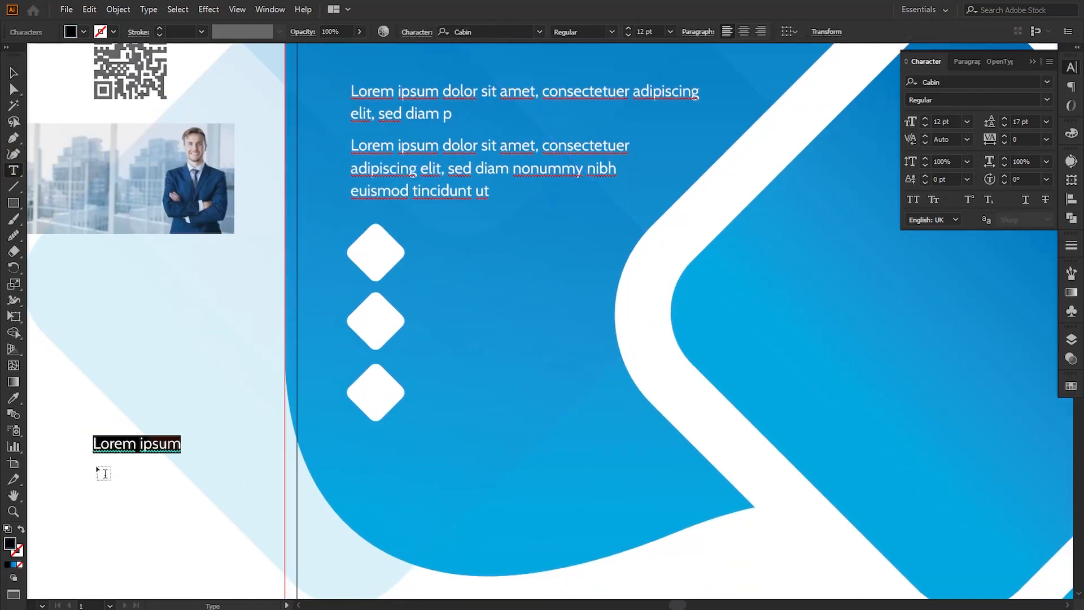
{"action": "type", "text": "1"}
{"action": "left_click", "coordinate": [14, 74]}
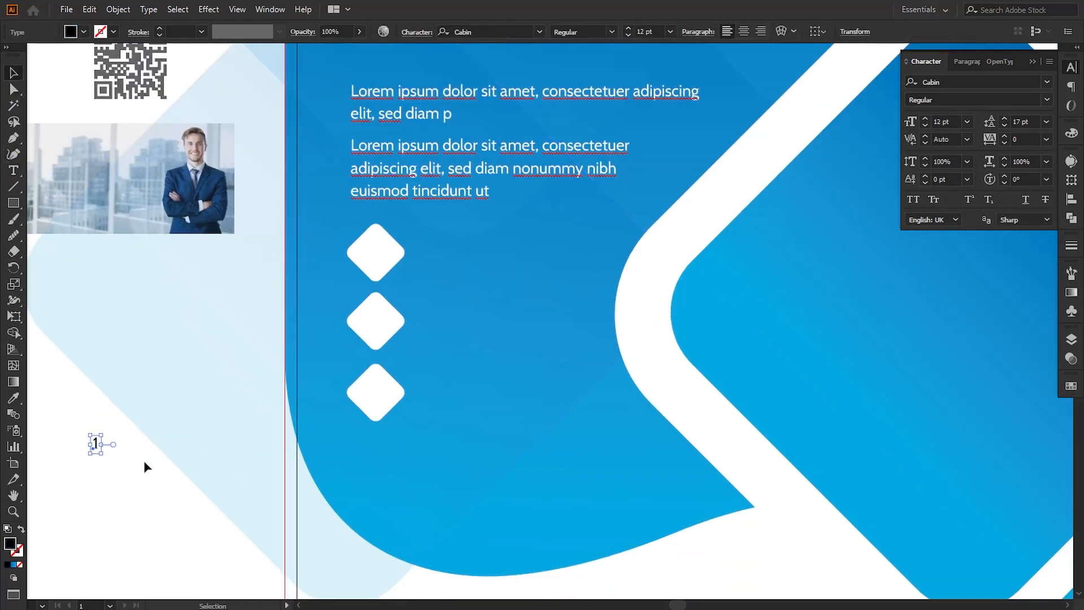
{"action": "left_click", "coordinate": [106, 435]}
{"action": "left_click_drag", "start_coordinate": [95, 440], "coordinate": [373, 251]}
{"action": "left_click_drag", "start_coordinate": [378, 263], "coordinate": [380, 269]}
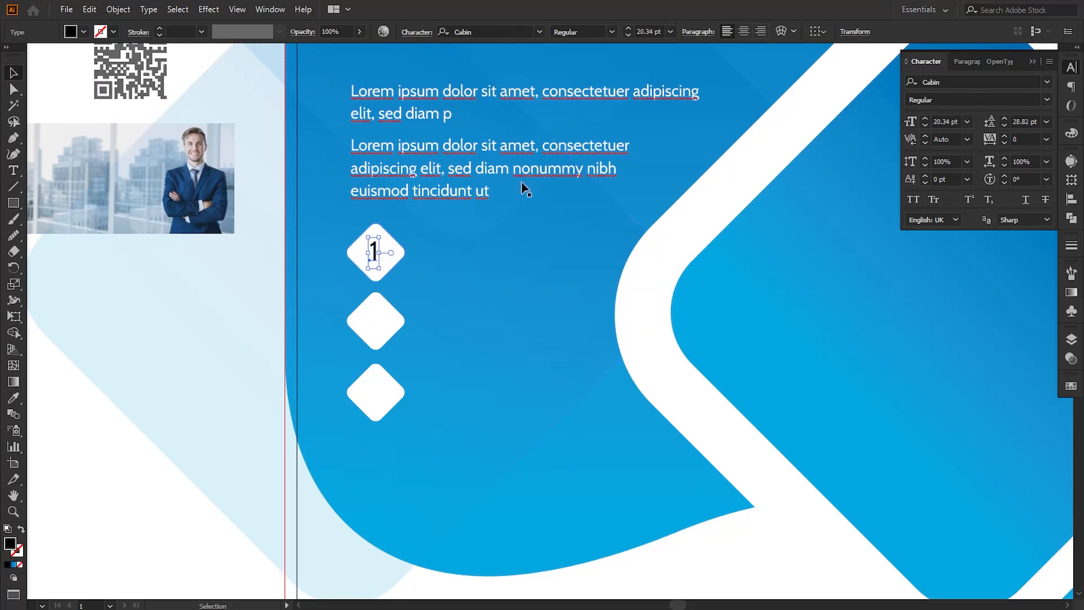
{"action": "left_click", "coordinate": [116, 508]}
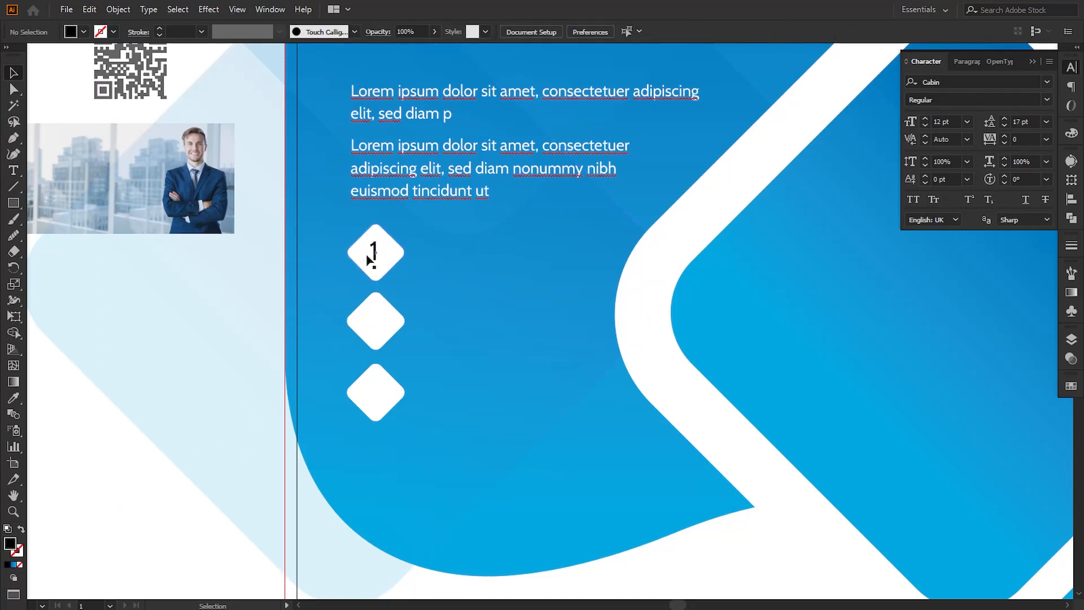
Copy the number from the first diamond into the second diamond and change it to 2.
{"action": "left_click_drag", "start_coordinate": [376, 254], "coordinate": [373, 319]}
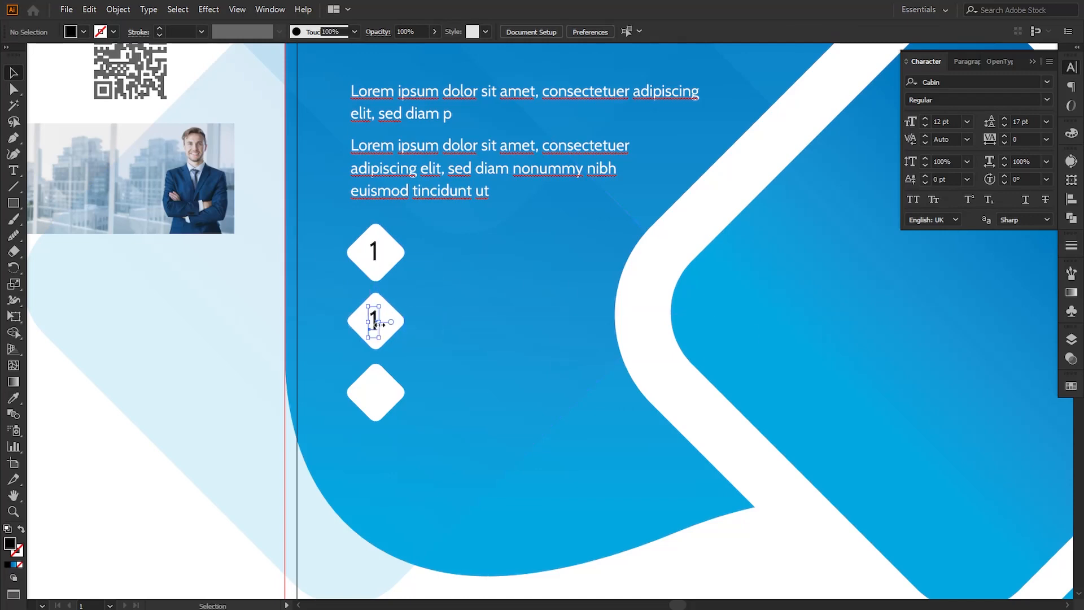
{"action": "double_click", "coordinate": [373, 320]}
{"action": "type", "text": "2"}
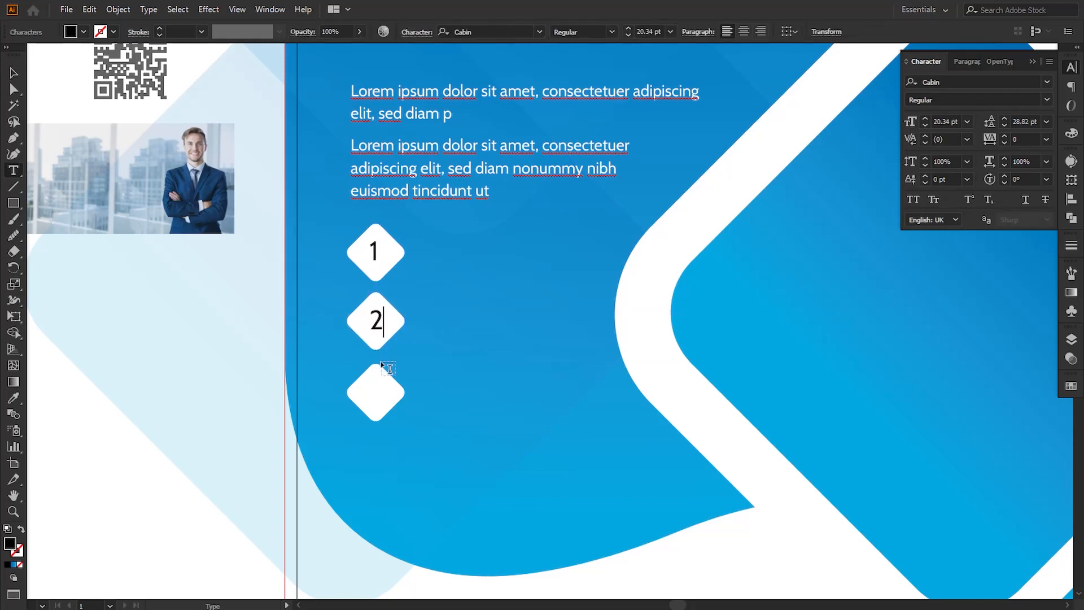
{"action": "left_click", "coordinate": [14, 72]}
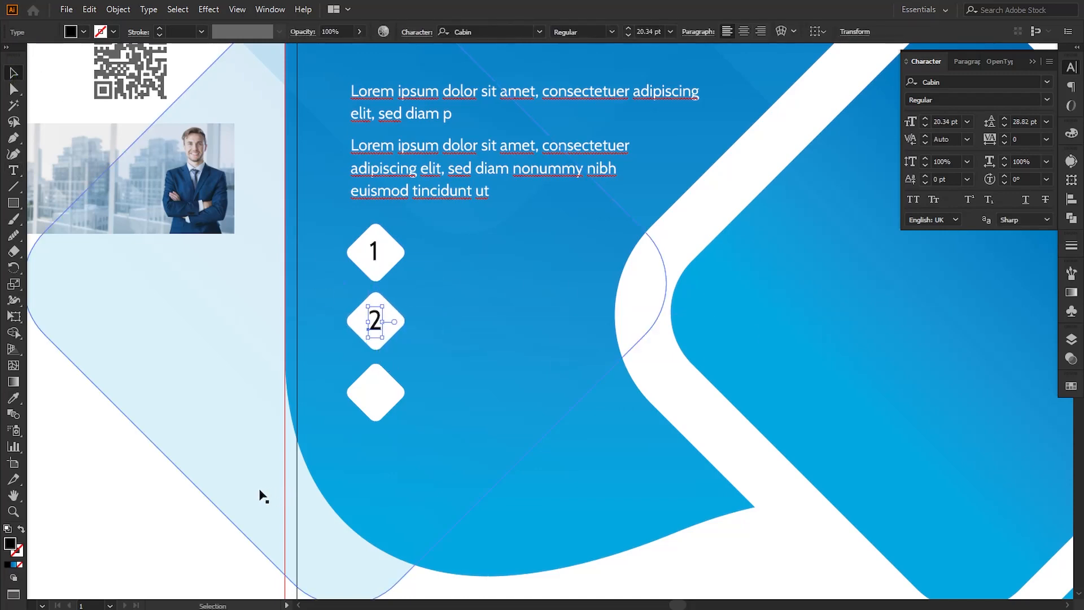
{"action": "left_click", "coordinate": [430, 419]}
Copy the number 2 into the third diamond and change it to 3.
{"action": "left_click_drag", "start_coordinate": [376, 330], "coordinate": [376, 400]}
{"action": "double_click", "coordinate": [375, 396]}
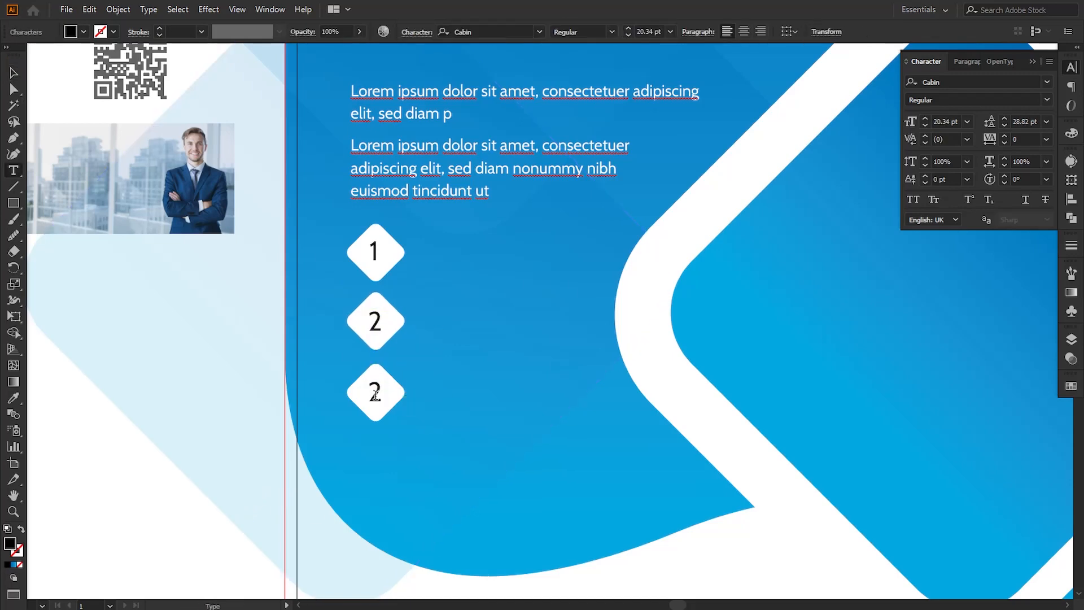
{"action": "double_click", "coordinate": [374, 393]}
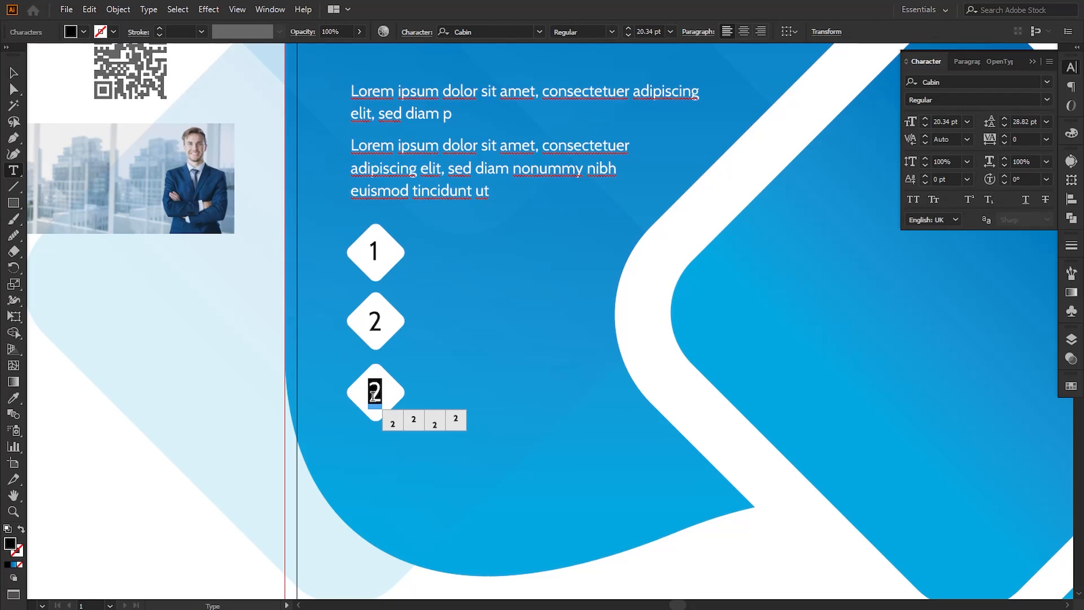
{"action": "type", "text": "3"}
{"action": "left_click", "coordinate": [8, 68]}
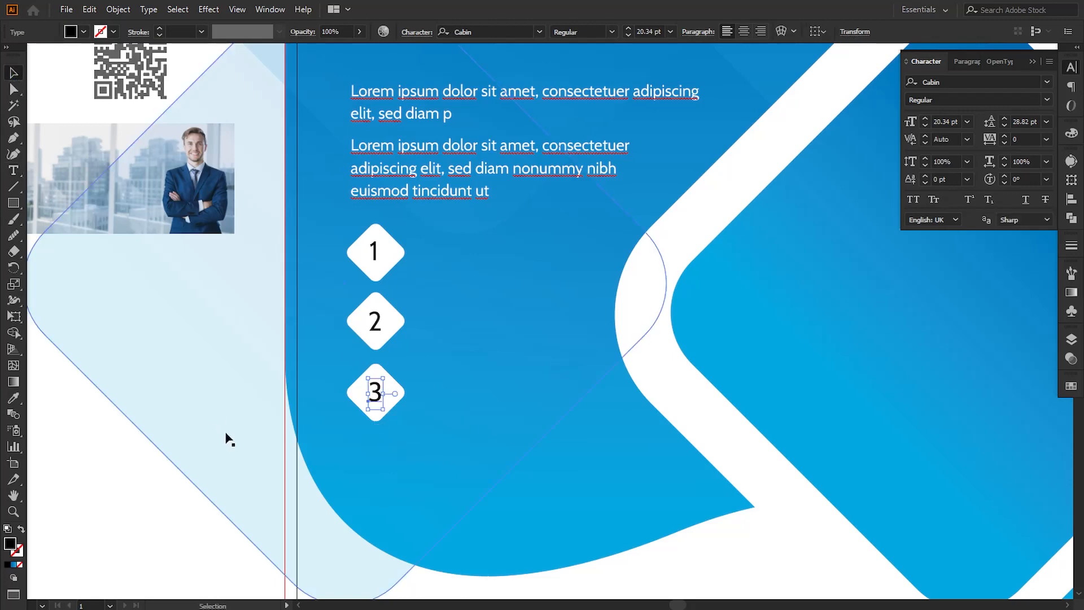
{"action": "left_click", "coordinate": [181, 505]}
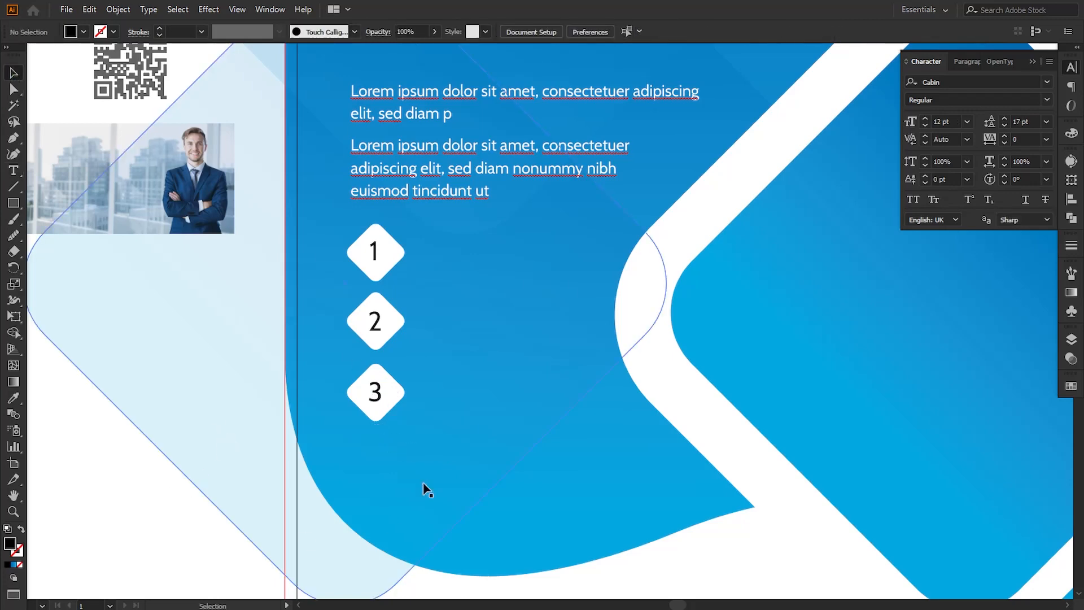
Recolor the three diamond numbers with the dark gray sampled from the QR code using the Eyedropper.
{"action": "left_click", "coordinate": [380, 325]}
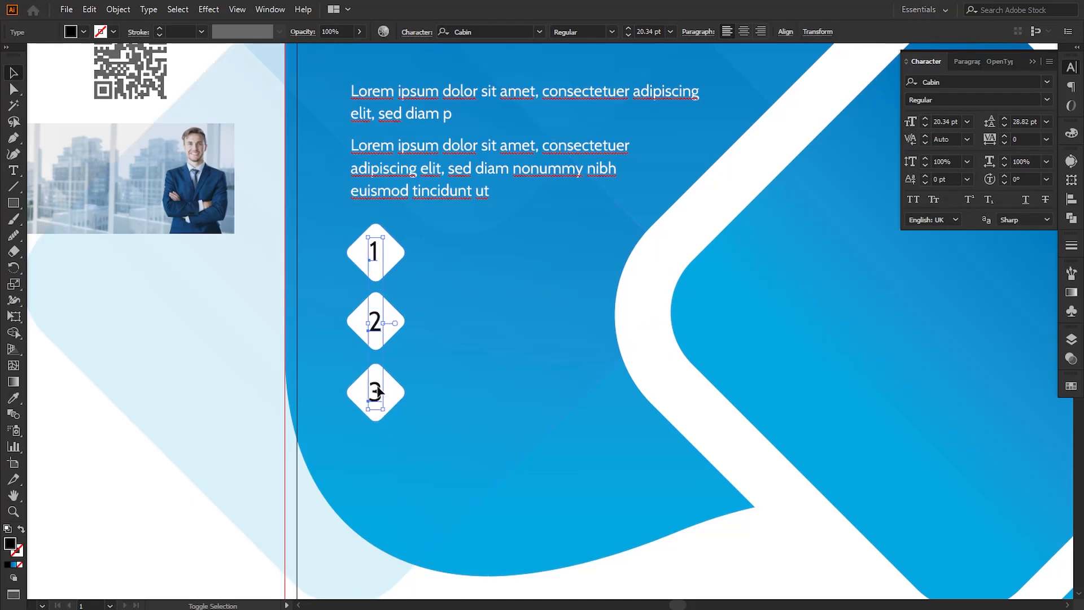
{"action": "left_click", "coordinate": [13, 399]}
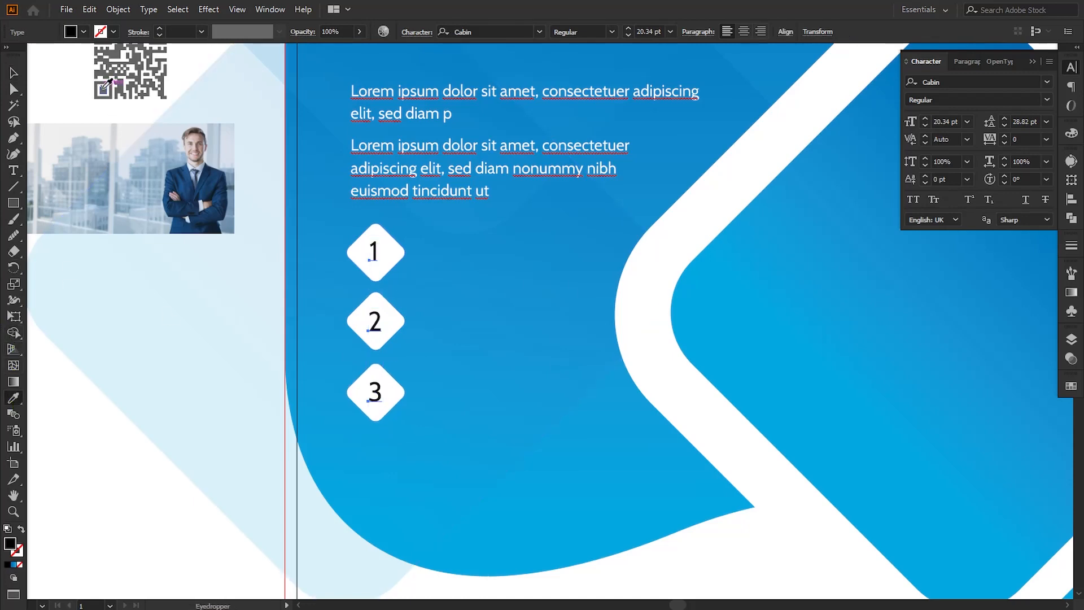
{"action": "left_click", "coordinate": [15, 70]}
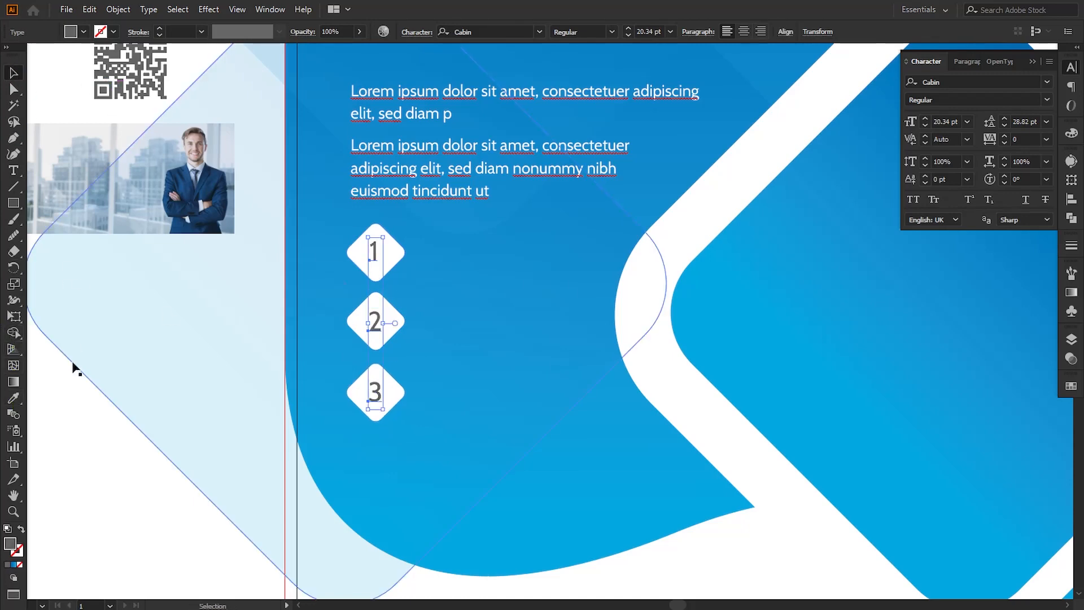
{"action": "left_click", "coordinate": [96, 434]}
Create a two-line area text box of Lorem ipsum placeholder and place it beside the first diamond.
{"action": "key", "text": "space"}
{"action": "left_click_drag", "start_coordinate": [387, 319], "coordinate": [390, 309]}
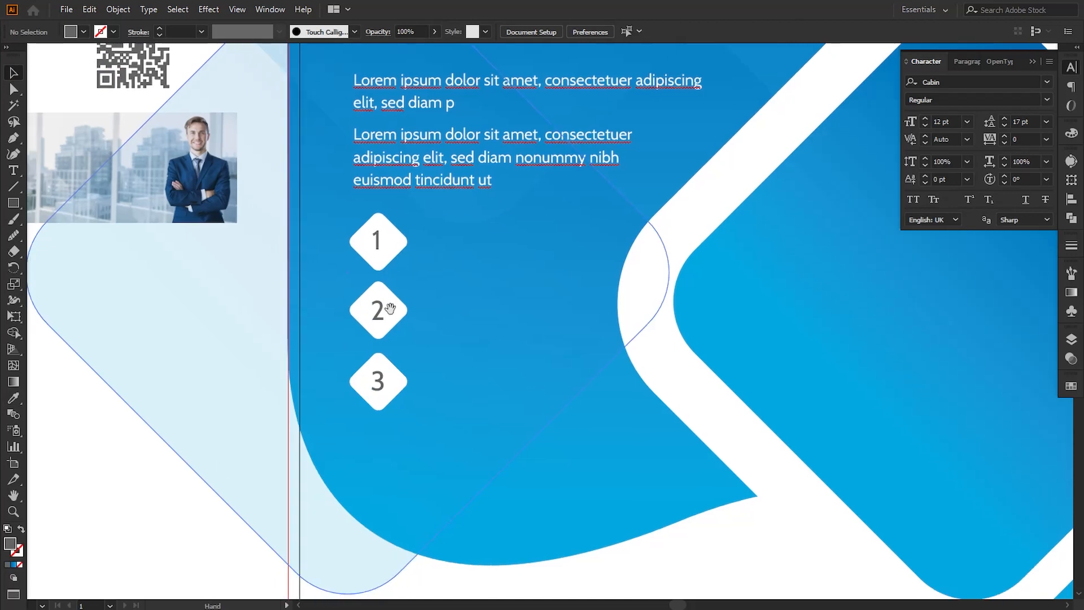
{"action": "left_click", "coordinate": [14, 170]}
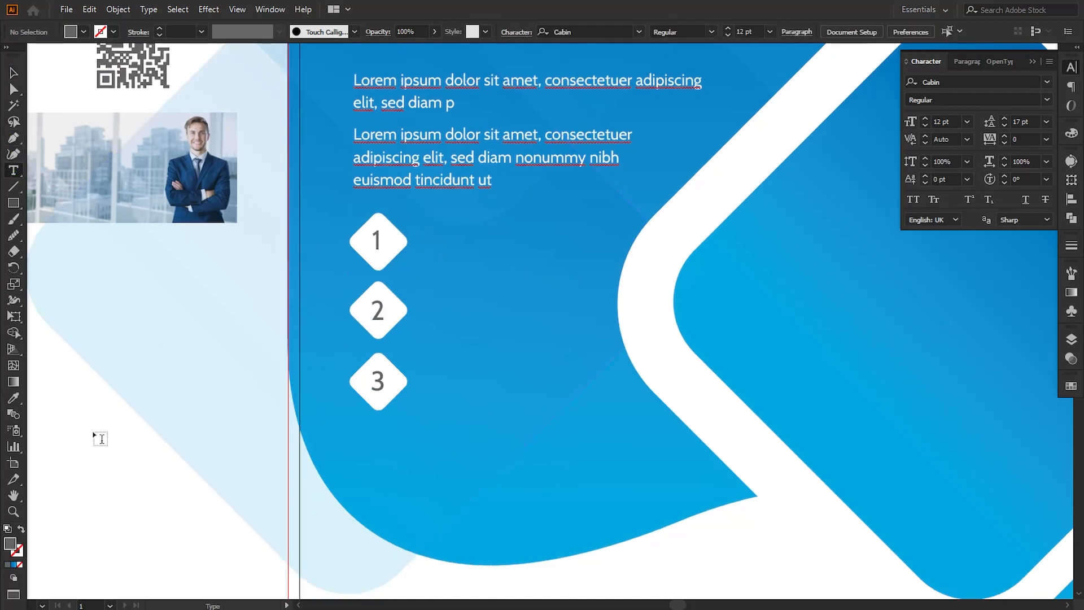
{"action": "left_click_drag", "start_coordinate": [93, 434], "coordinate": [267, 473]}
{"action": "left_click", "coordinate": [15, 79]}
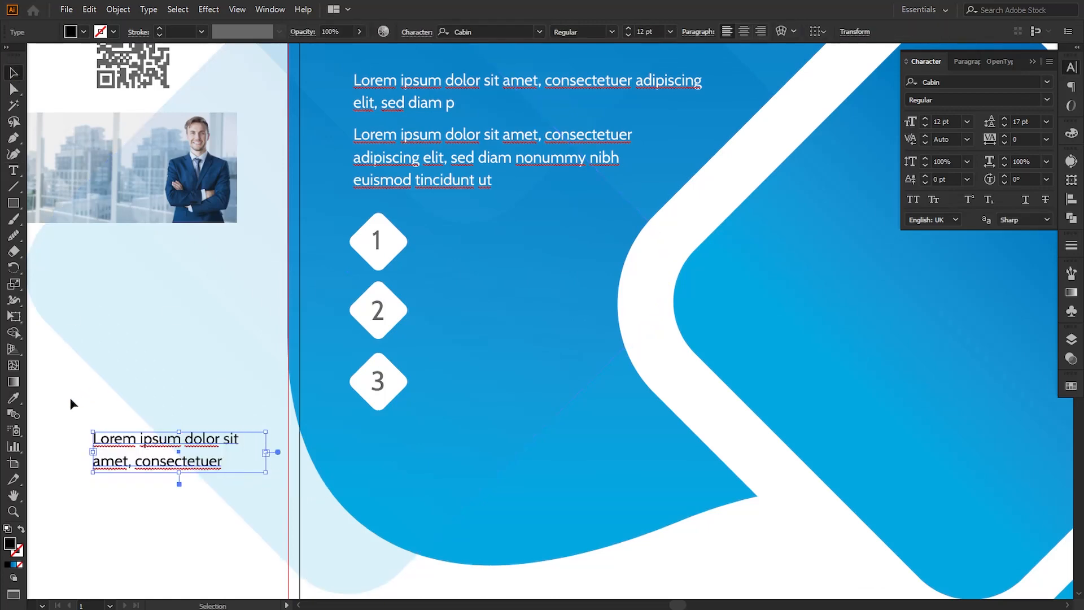
{"action": "left_click", "coordinate": [133, 479]}
{"action": "left_click_drag", "start_coordinate": [126, 455], "coordinate": [448, 251]}
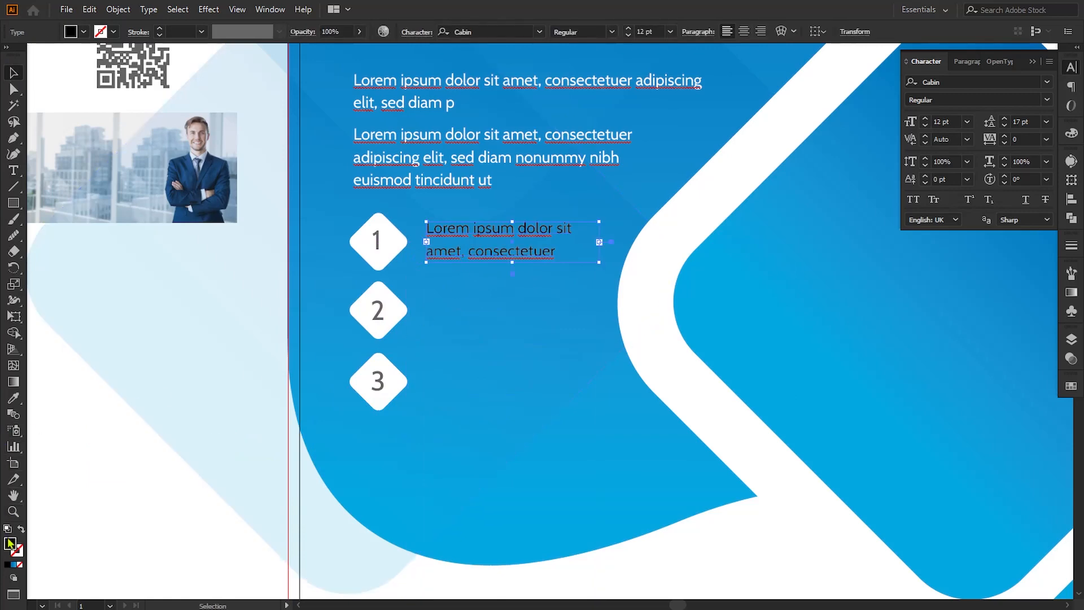
Fill the placeholder text beside the first diamond with white (ffffff) and set its leading to 13 pt.
{"action": "double_click", "coordinate": [10, 543]}
{"action": "left_click_drag", "start_coordinate": [633, 382], "coordinate": [616, 321]}
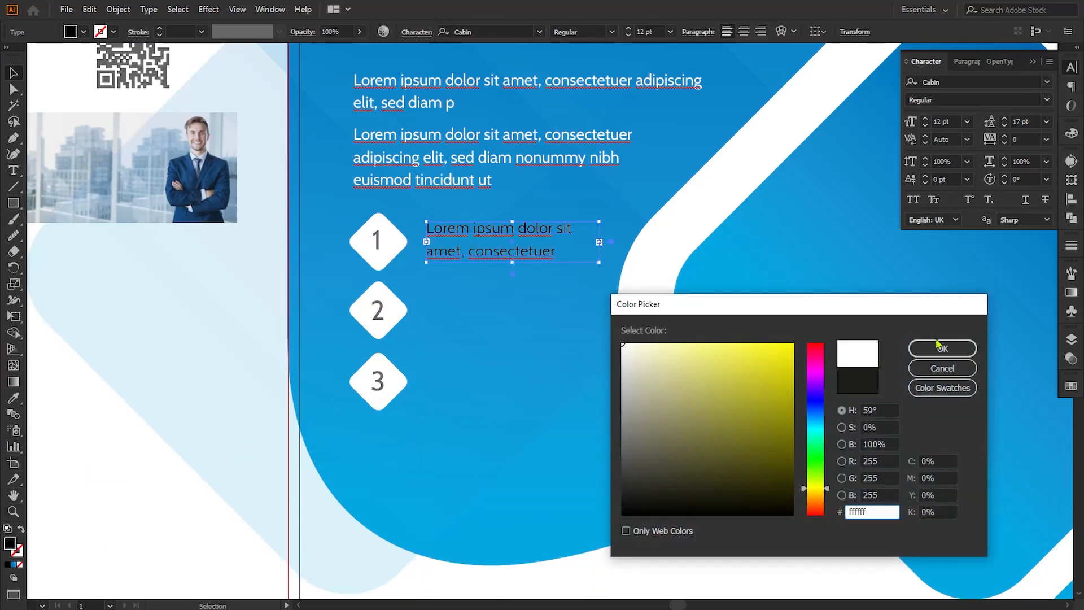
{"action": "left_click", "coordinate": [974, 347]}
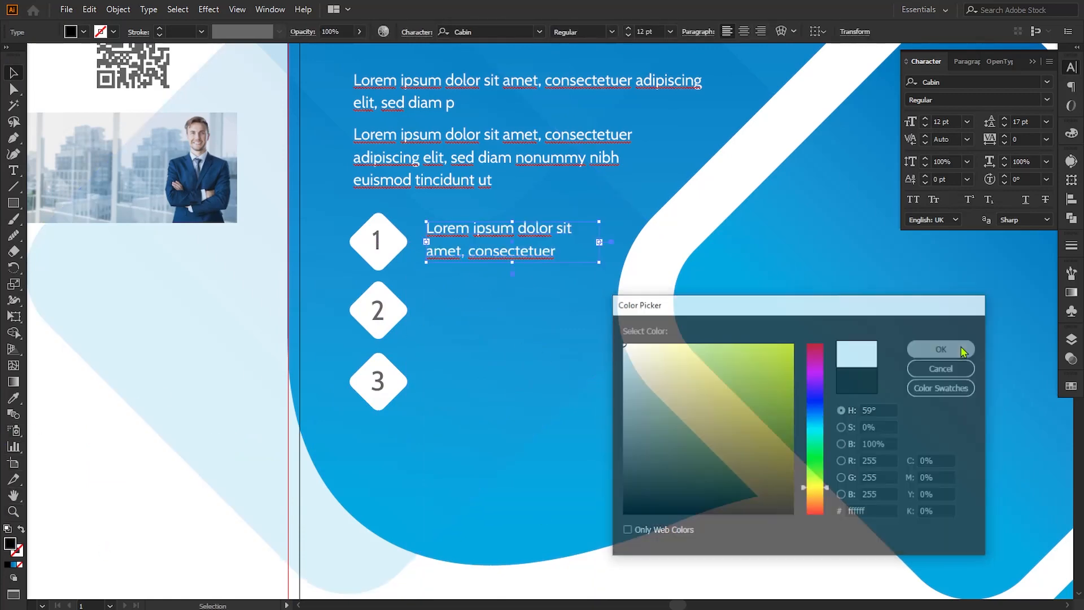
{"action": "left_click", "coordinate": [1004, 126]}
{"action": "left_click", "coordinate": [1005, 125]}
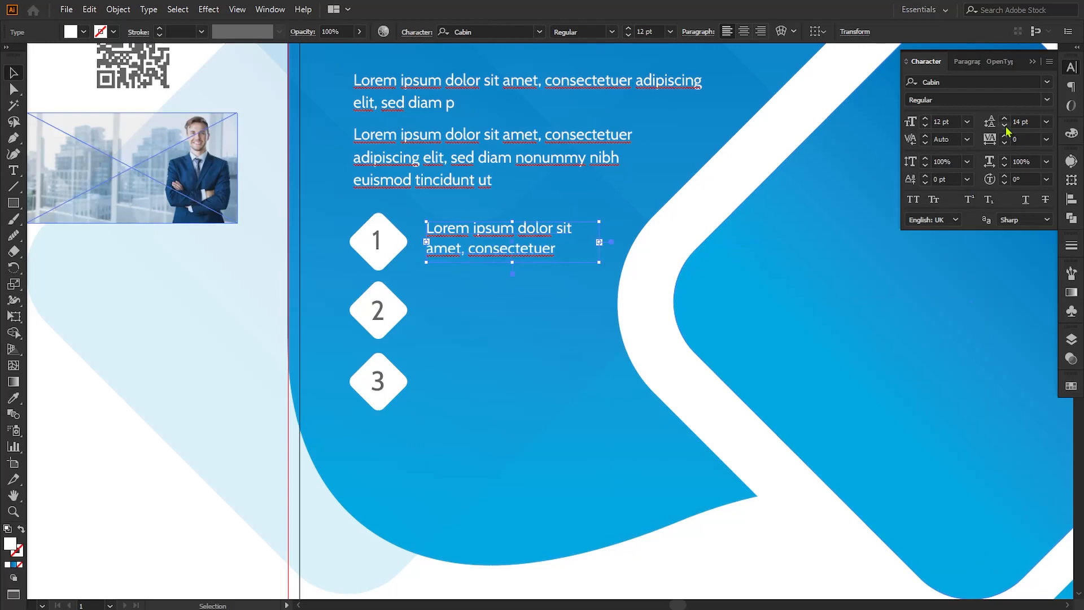
{"action": "left_click", "coordinate": [1004, 126]}
{"action": "left_click", "coordinate": [1005, 126]}
Move the placeholder text slightly down and nudge it left toward the first diamond.
{"action": "left_click", "coordinate": [107, 465]}
{"action": "left_click", "coordinate": [465, 246]}
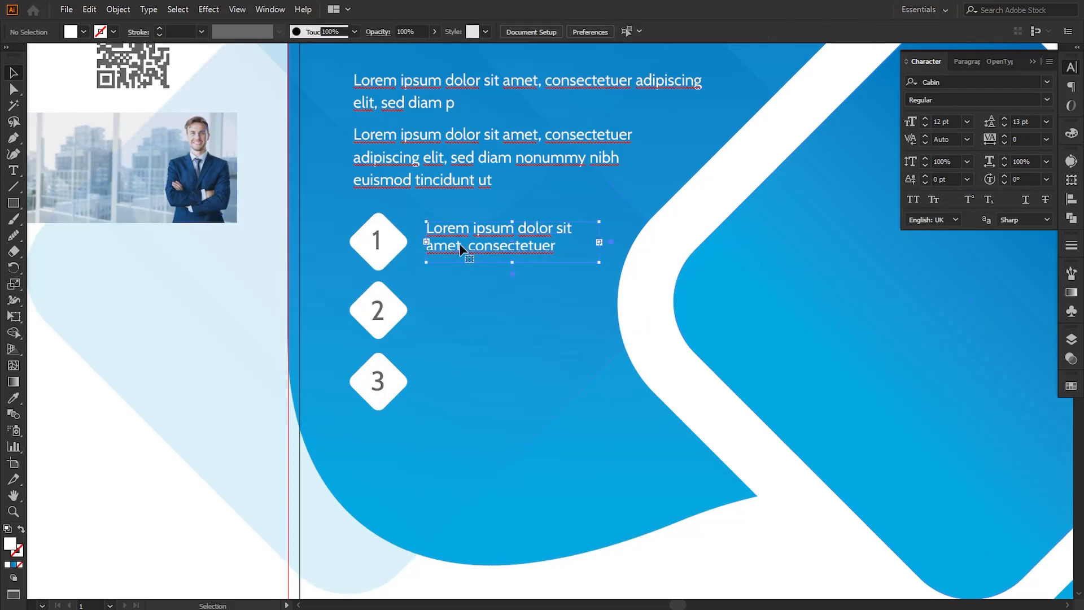
{"action": "left_click_drag", "start_coordinate": [466, 247], "coordinate": [466, 249]}
{"action": "key", "text": "Left"}
{"action": "key", "text": "Left"}
{"action": "key", "text": "Left"}
{"action": "key", "text": "Left"}
{"action": "key", "text": "Left"}
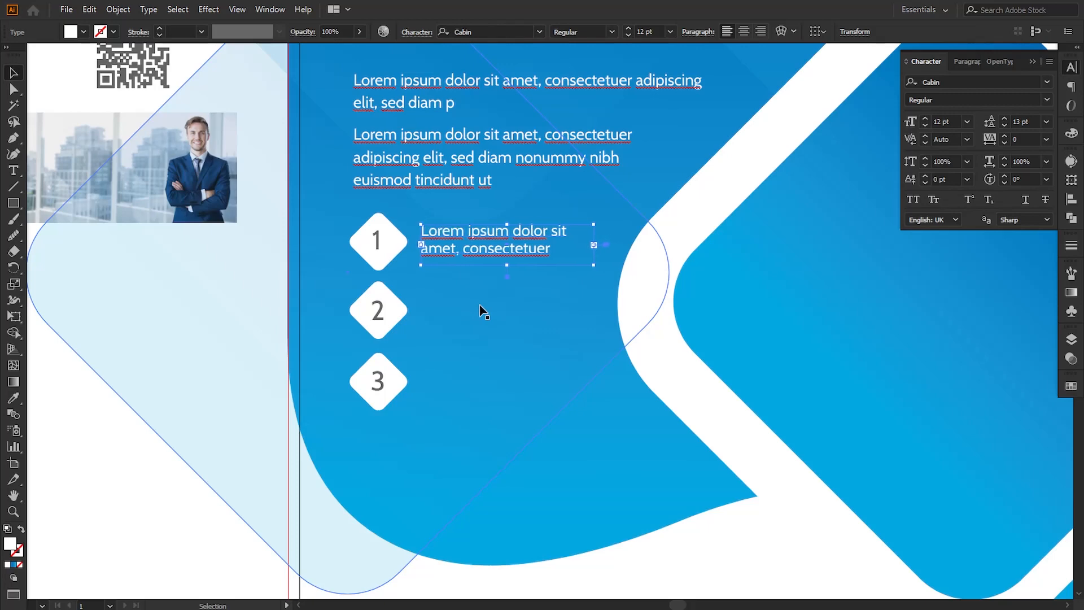
Duplicate the white two-line text beside the second and third diamonds, keeping the copies left-aligned.
{"action": "left_click", "coordinate": [63, 492]}
{"action": "left_click_drag", "start_coordinate": [478, 252], "coordinate": [463, 392]}
{"action": "left_click", "coordinate": [212, 538]}
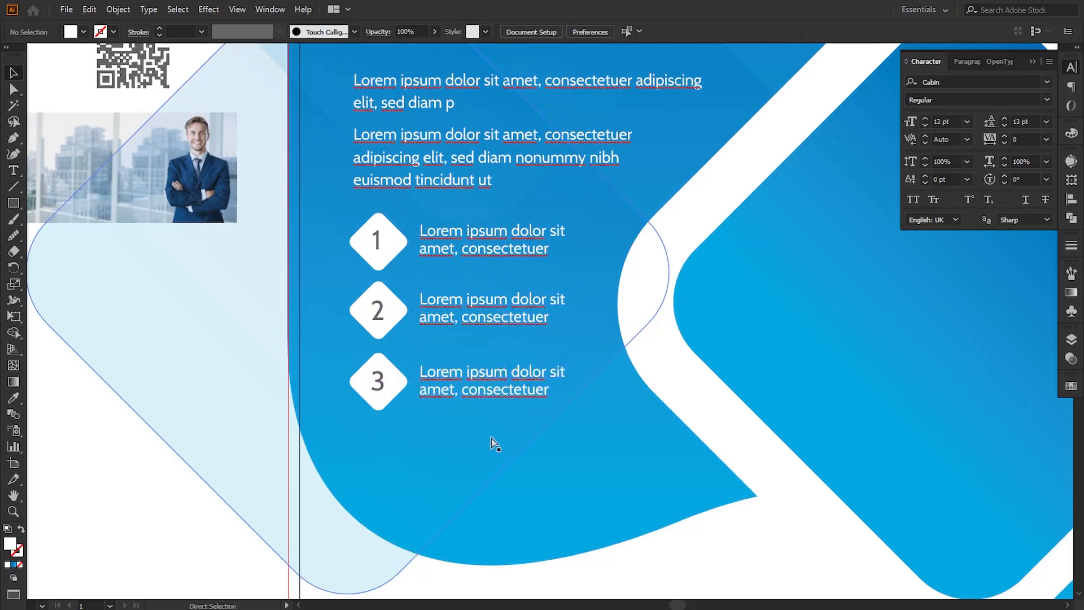
Shrink the first diamond proportionally about its center to about 0.42 in per side.
{"action": "key", "text": "ctrl+minus"}
{"action": "key", "text": "ctrl+minus"}
{"action": "key", "text": "ctrl+minus"}
{"action": "key", "text": "ctrl+minus"}
{"action": "key", "text": "ctrl+plus"}
{"action": "key", "text": "ctrl+plus"}
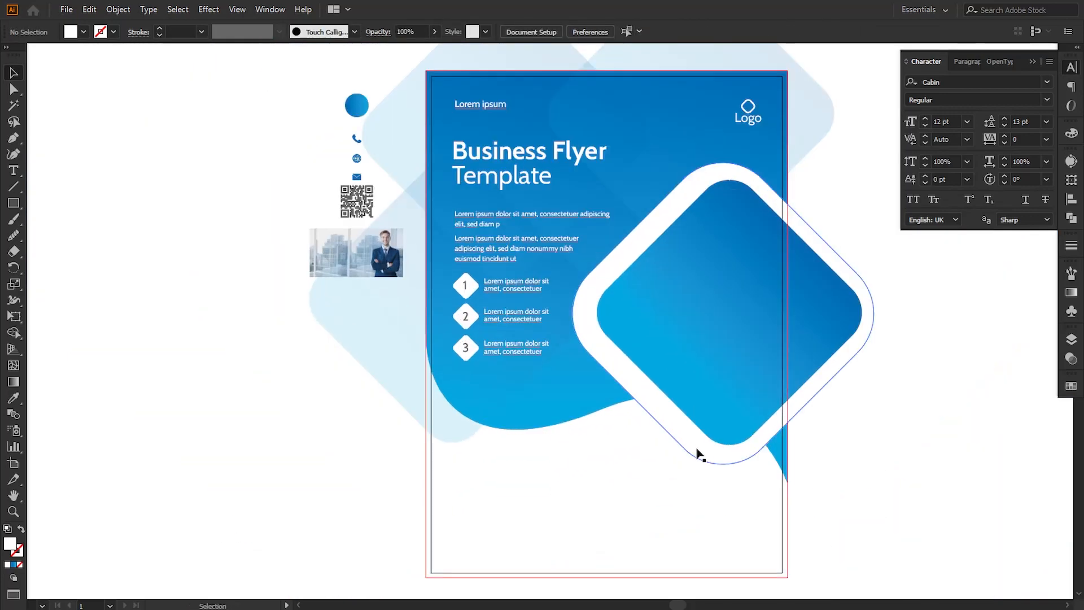
{"action": "left_click_drag", "start_coordinate": [711, 430], "coordinate": [704, 413]}
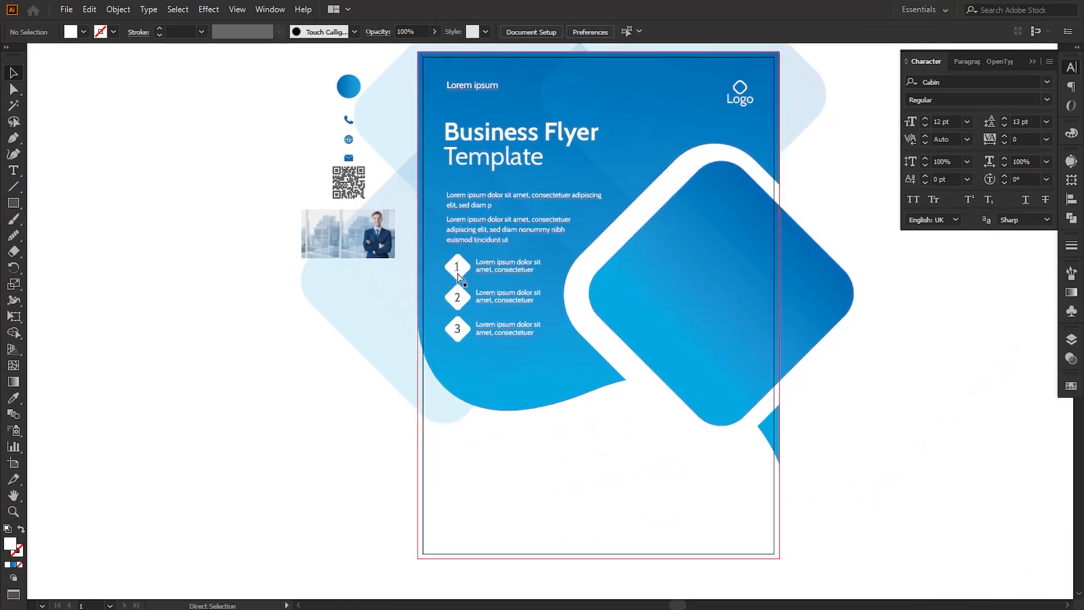
{"action": "key", "text": "ctrl+plus"}
{"action": "key", "text": "ctrl+plus"}
{"action": "key", "text": "ctrl+plus"}
{"action": "left_click_drag", "start_coordinate": [317, 255], "coordinate": [383, 318]}
{"action": "left_click", "coordinate": [390, 227]}
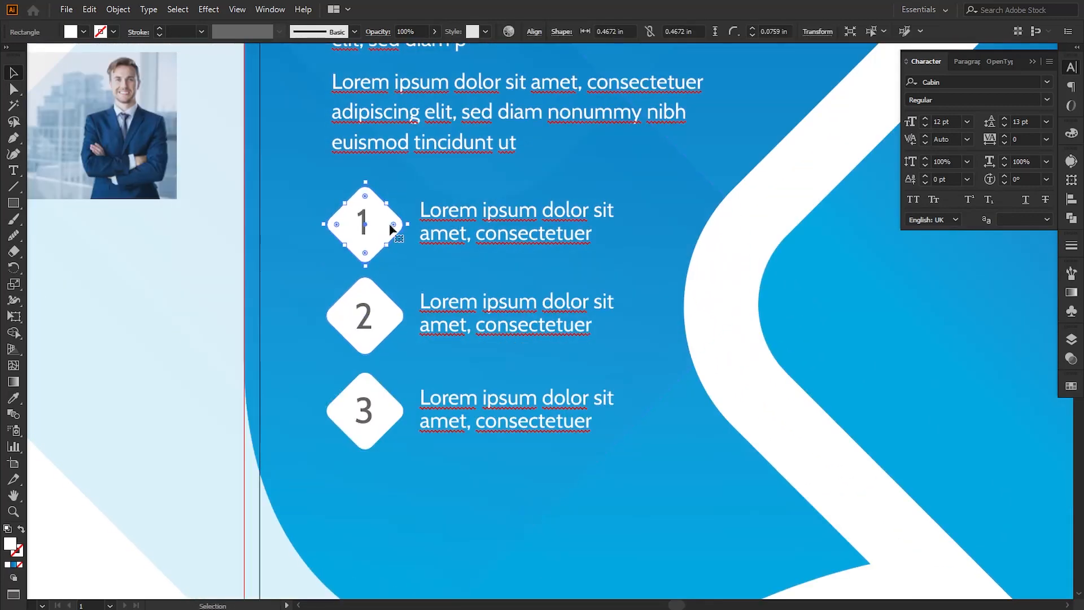
{"action": "left_click_drag", "start_coordinate": [407, 224], "coordinate": [399, 225]}
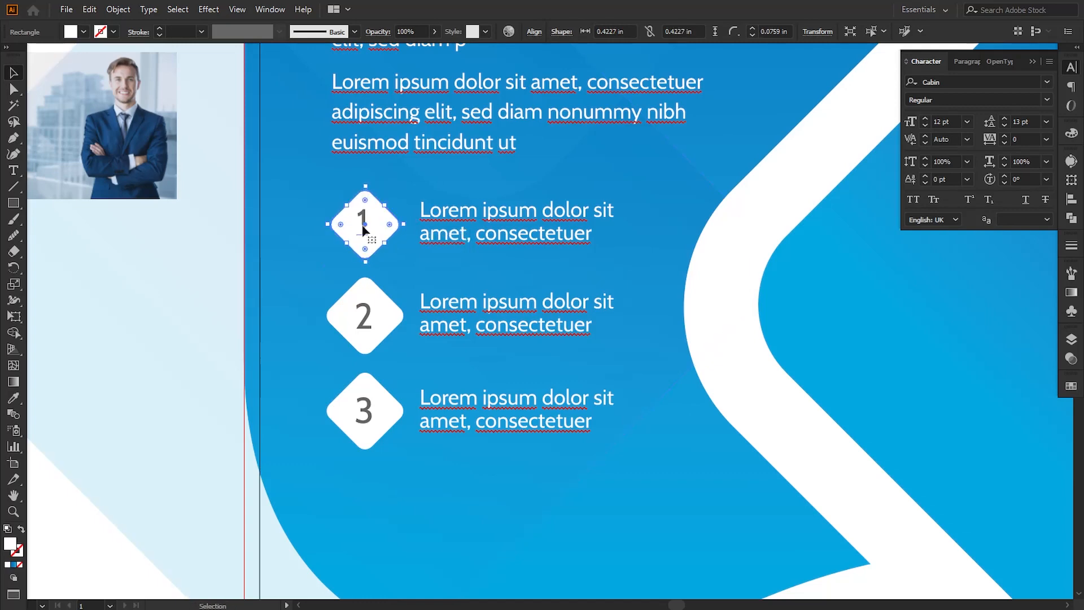
Center the number 1 and its diamond on each other horizontally and vertically.
{"action": "left_click", "coordinate": [283, 322]}
{"action": "left_click", "coordinate": [363, 225]}
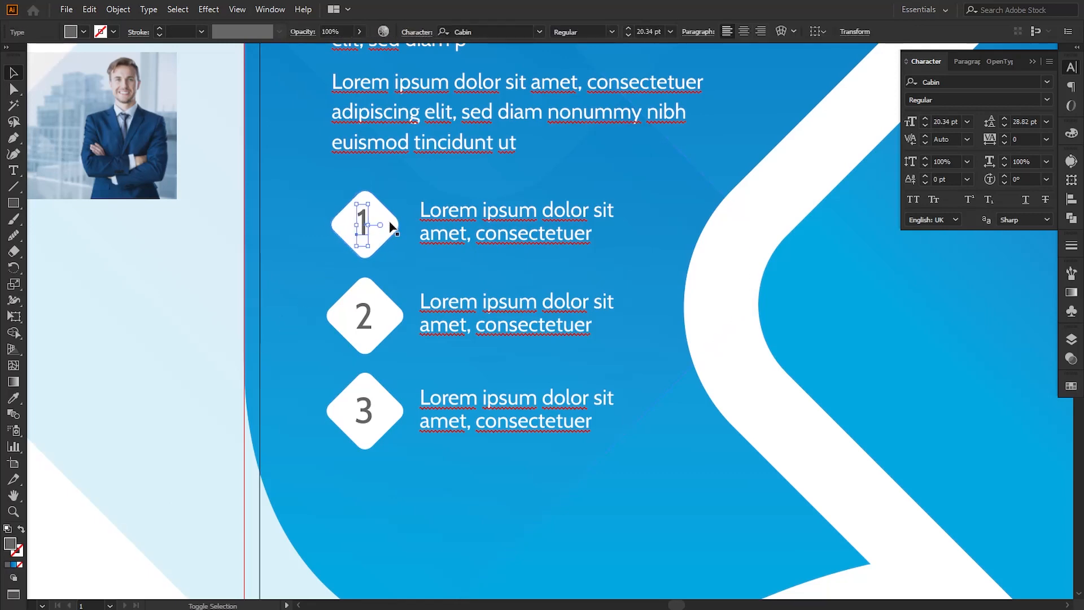
{"action": "left_click", "coordinate": [392, 226], "text": "shift"}
{"action": "left_click", "coordinate": [511, 31]}
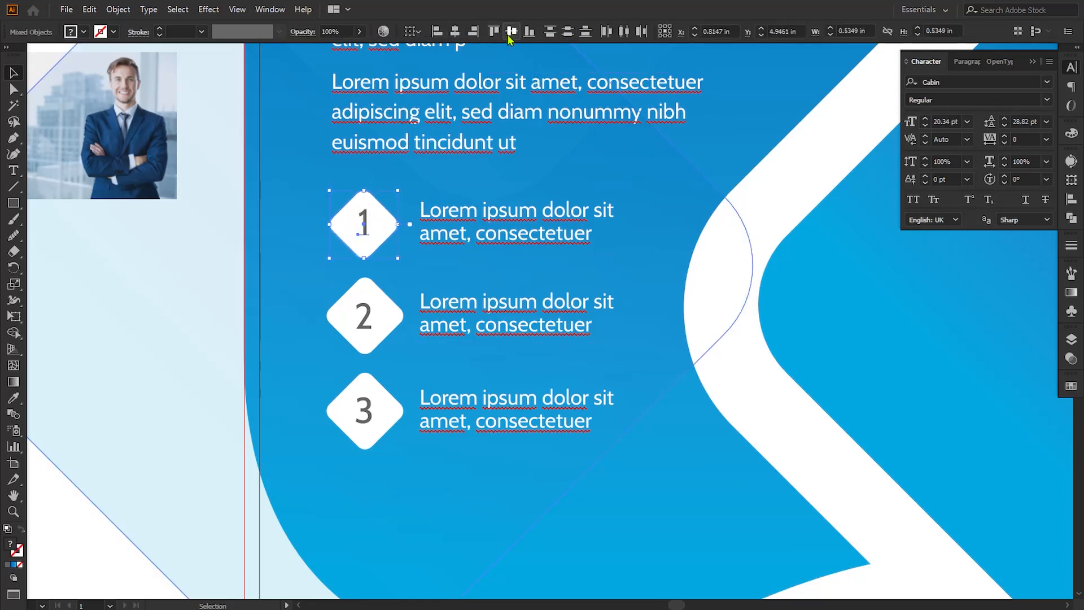
{"action": "left_click", "coordinate": [236, 397]}
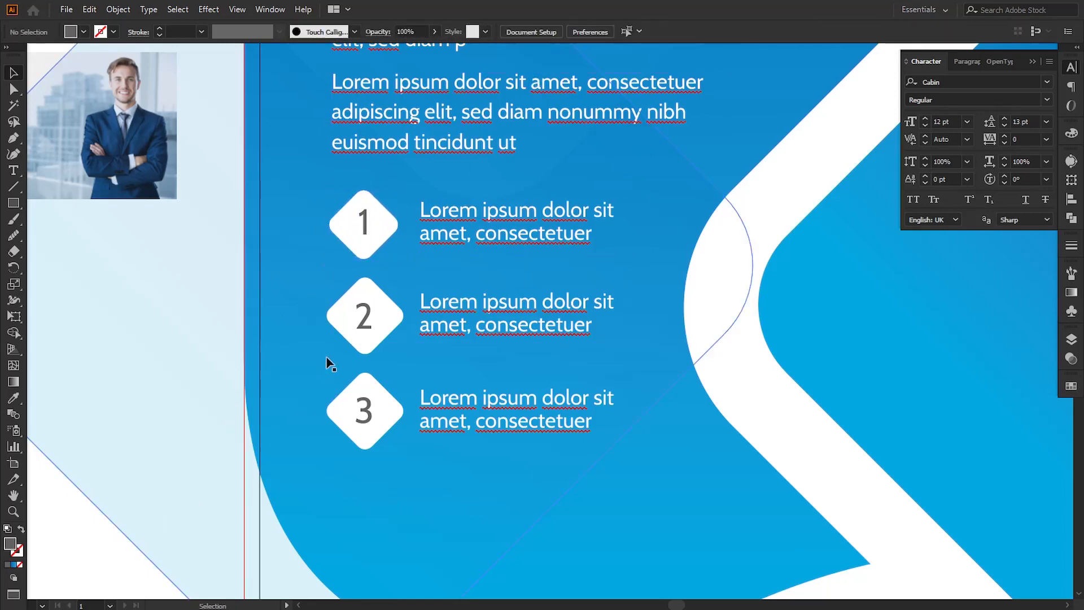
Shrink the second diamond about its center to match the first and try centering it with the number 2.
{"action": "left_click", "coordinate": [364, 330]}
{"action": "left_click", "coordinate": [393, 322]}
{"action": "left_click_drag", "start_coordinate": [402, 316], "coordinate": [399, 316]}
{"action": "left_click", "coordinate": [342, 356]}
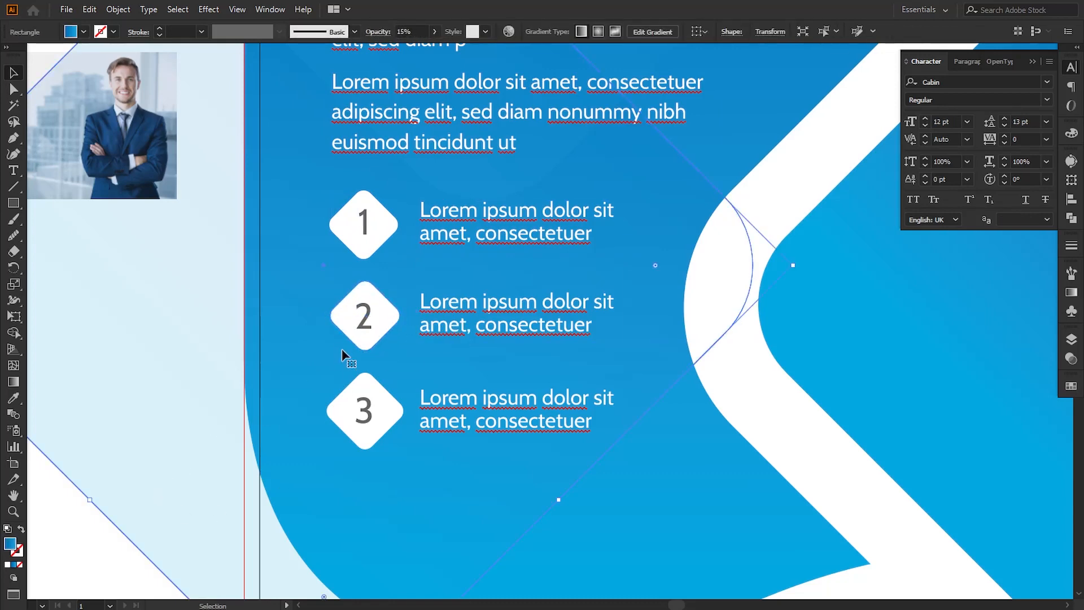
{"action": "left_click", "coordinate": [360, 329]}
{"action": "left_click", "coordinate": [391, 314], "text": "shift"}
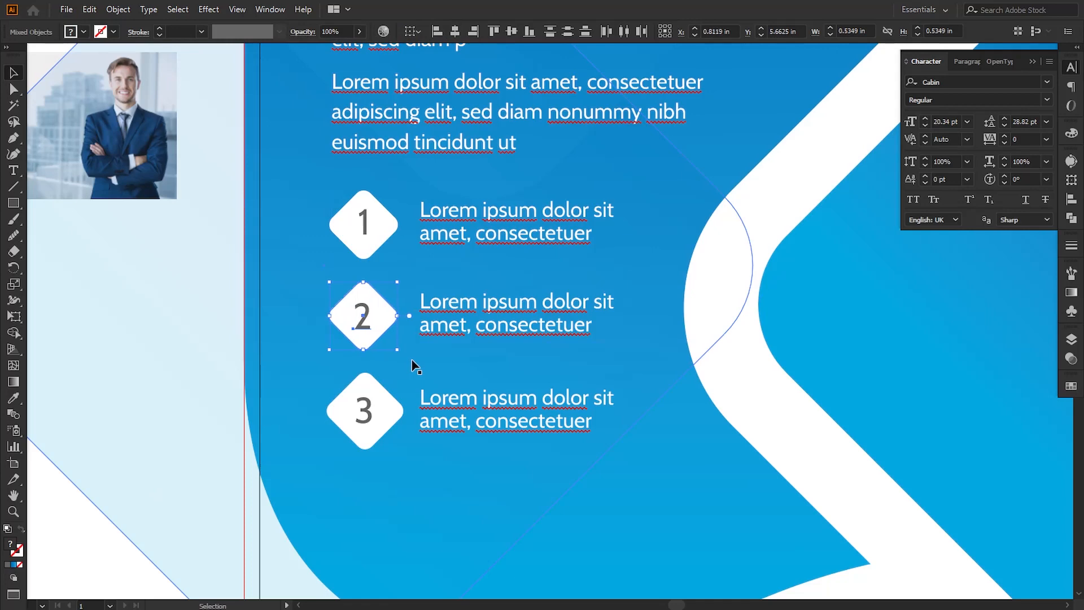
Shrink the third diamond about its center to match the other two and nudge the third bullet row up toward the second.
{"action": "left_click", "coordinate": [389, 422]}
{"action": "left_click_drag", "start_coordinate": [403, 411], "coordinate": [406, 416]}
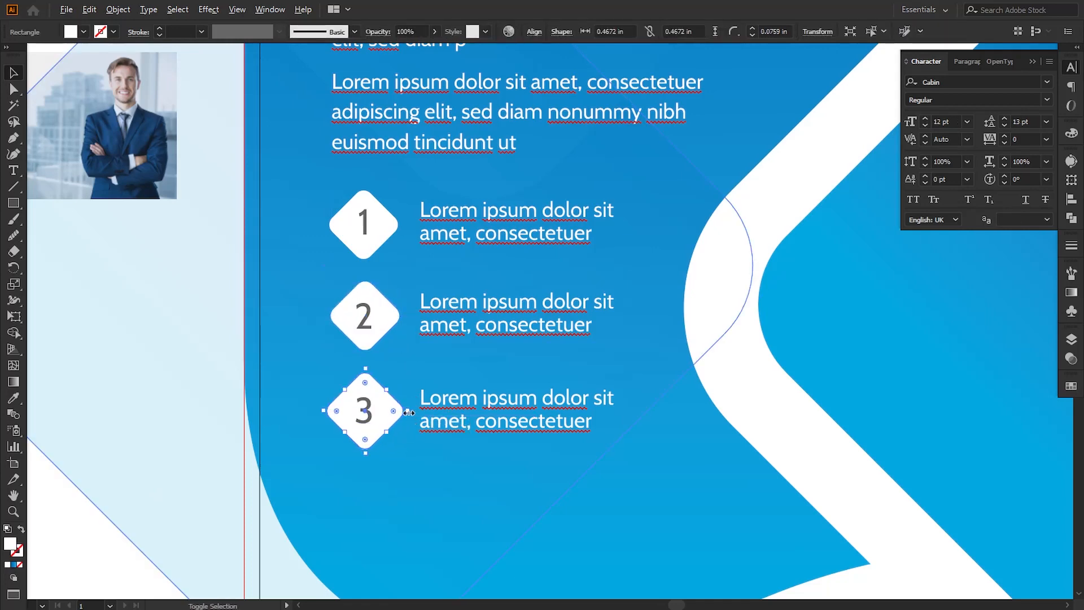
{"action": "left_click", "coordinate": [459, 431], "text": "shift"}
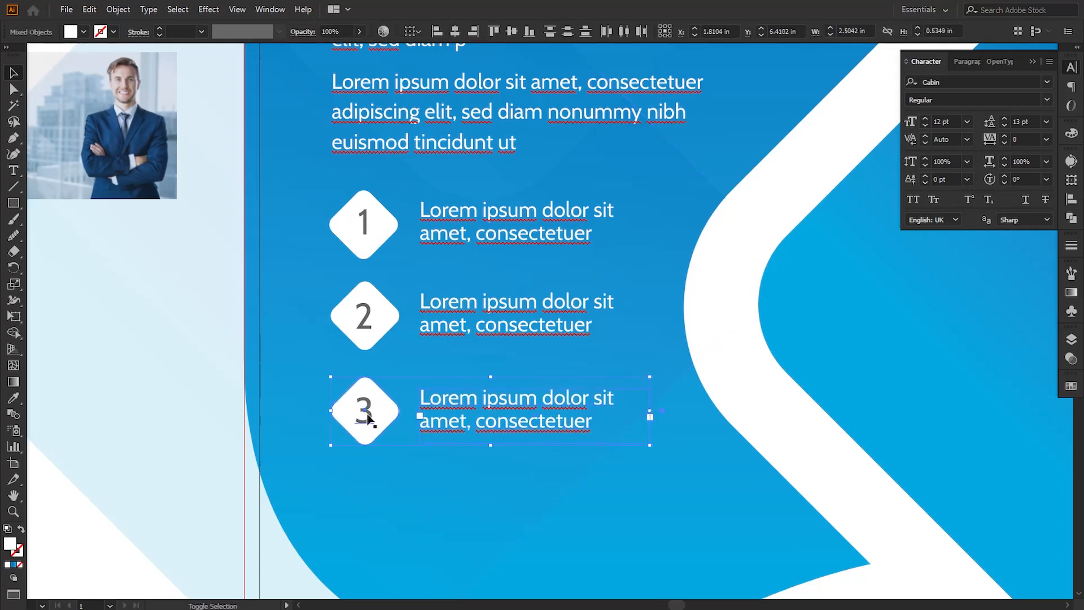
{"action": "key", "text": "Up"}
{"action": "key", "text": "Up"}
Nudge the second and third bullet rows up together, closer to the first row.
{"action": "left_click", "coordinate": [439, 333], "text": "shift"}
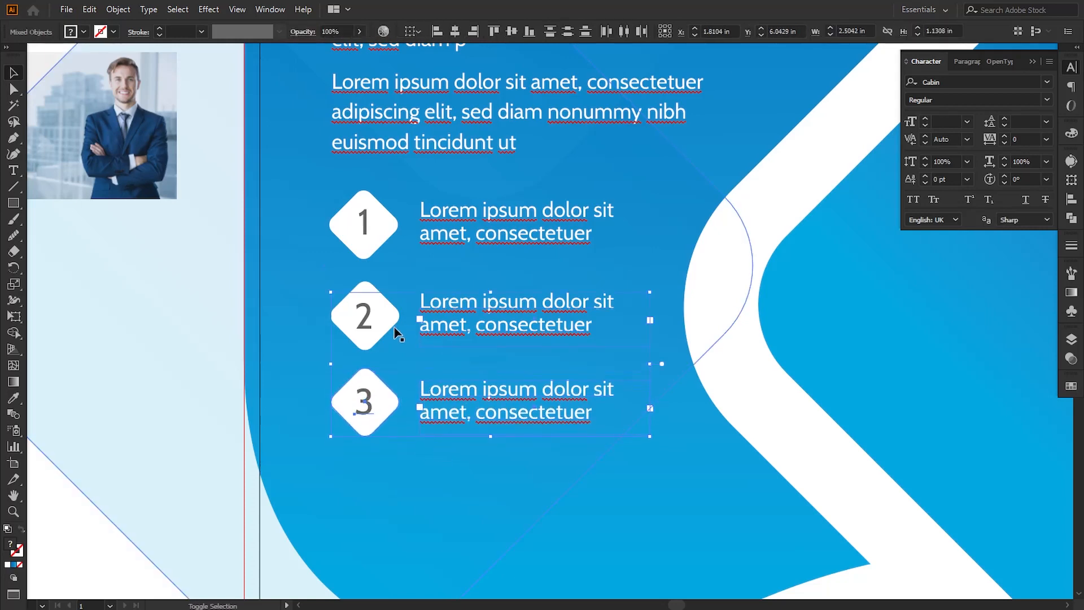
{"action": "left_click", "coordinate": [371, 333], "text": "shift"}
{"action": "key", "text": "Up"}
{"action": "key", "text": "Up"}
{"action": "key", "text": "Up"}
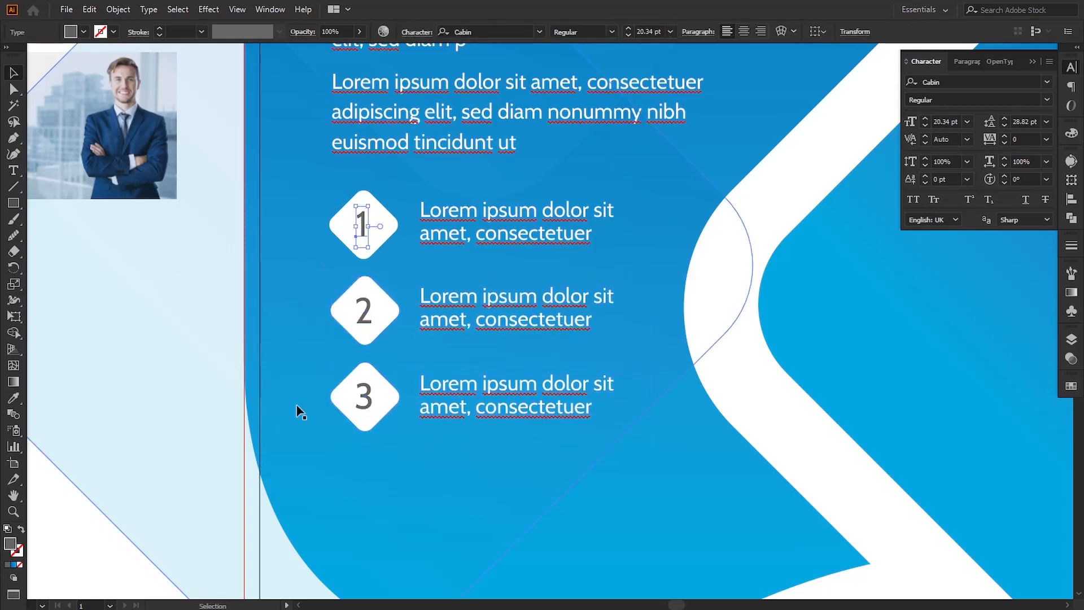
{"action": "left_click", "coordinate": [229, 472]}
{"action": "key", "text": "ctrl+minus"}
{"action": "left_click", "coordinate": [571, 301]}
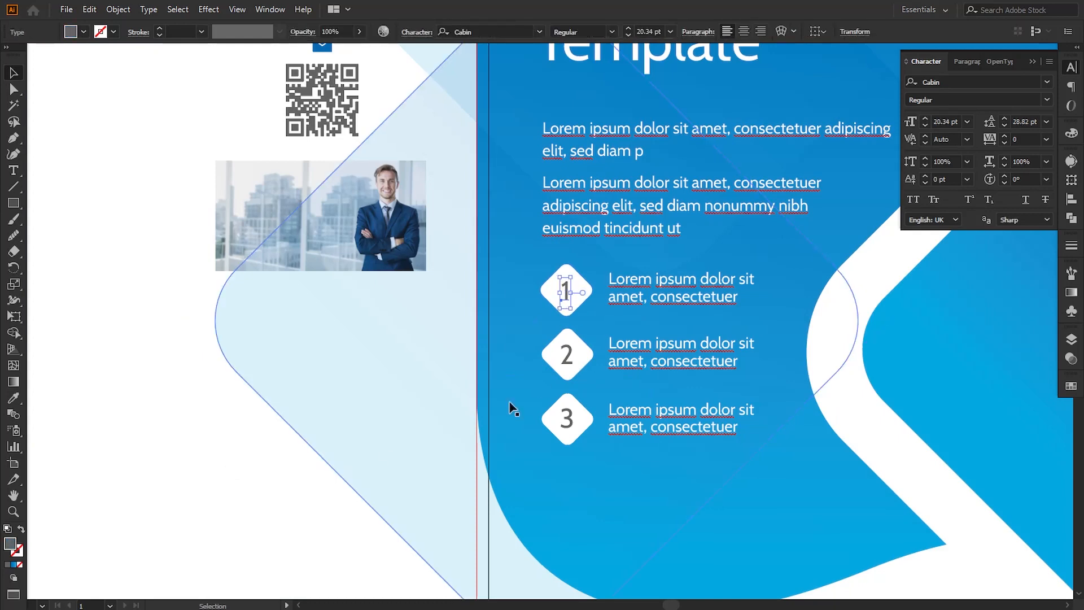
{"action": "left_click", "coordinate": [508, 403]}
{"action": "left_click", "coordinate": [237, 518]}
{"action": "key", "text": "ctrl+minus"}
{"action": "key", "text": "ctrl+minus"}
{"action": "left_click", "coordinate": [598, 366]}
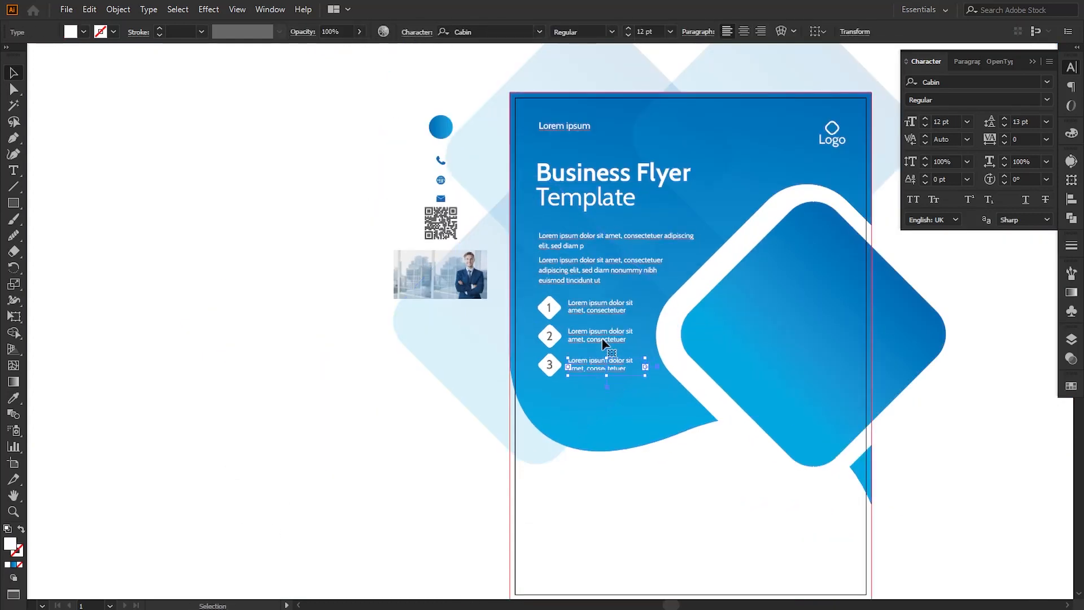
{"action": "left_click", "coordinate": [398, 477]}
{"action": "key", "text": "ctrl+minus"}
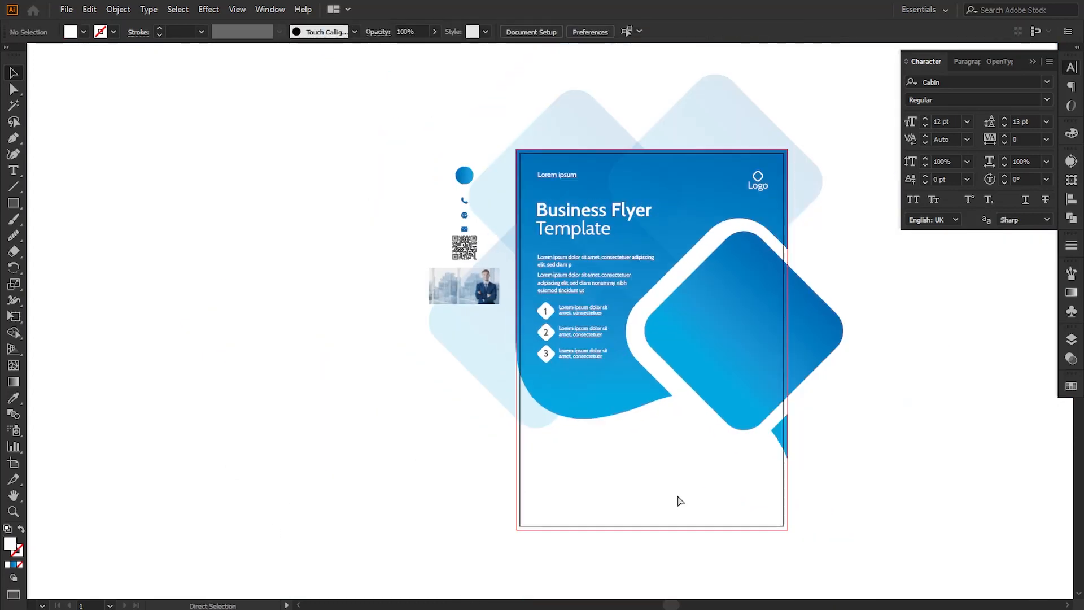
Move all three numbered bullet rows together slightly down, away from the body text above them.
{"action": "key", "text": "ctrl+plus"}
{"action": "left_click_drag", "start_coordinate": [688, 453], "coordinate": [585, 467]}
{"action": "left_click", "coordinate": [486, 377]}
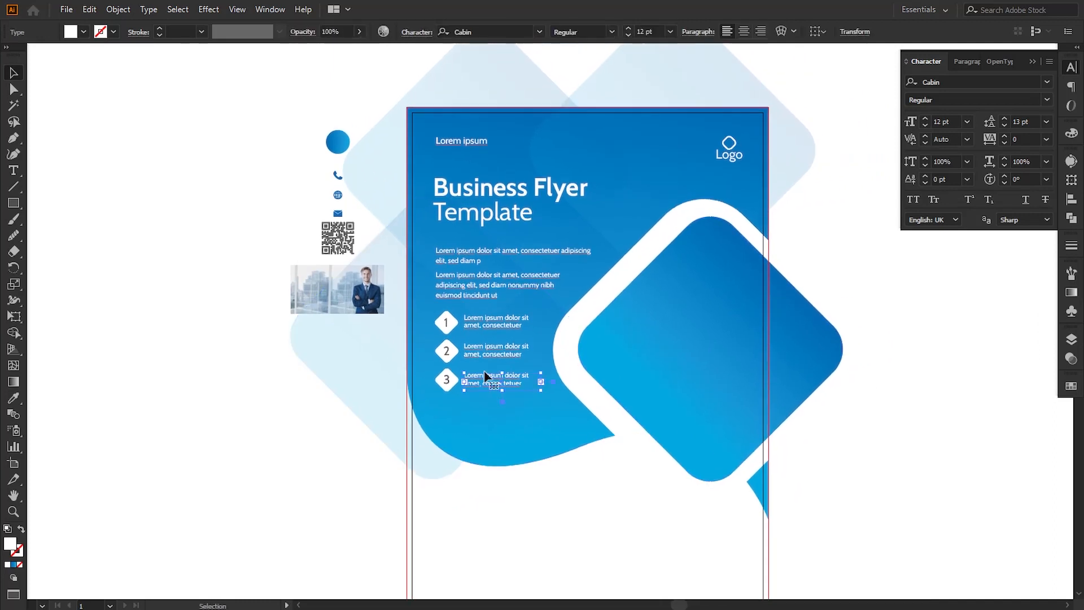
{"action": "left_click", "coordinate": [486, 351], "text": "shift"}
{"action": "left_click", "coordinate": [456, 325], "text": "shift"}
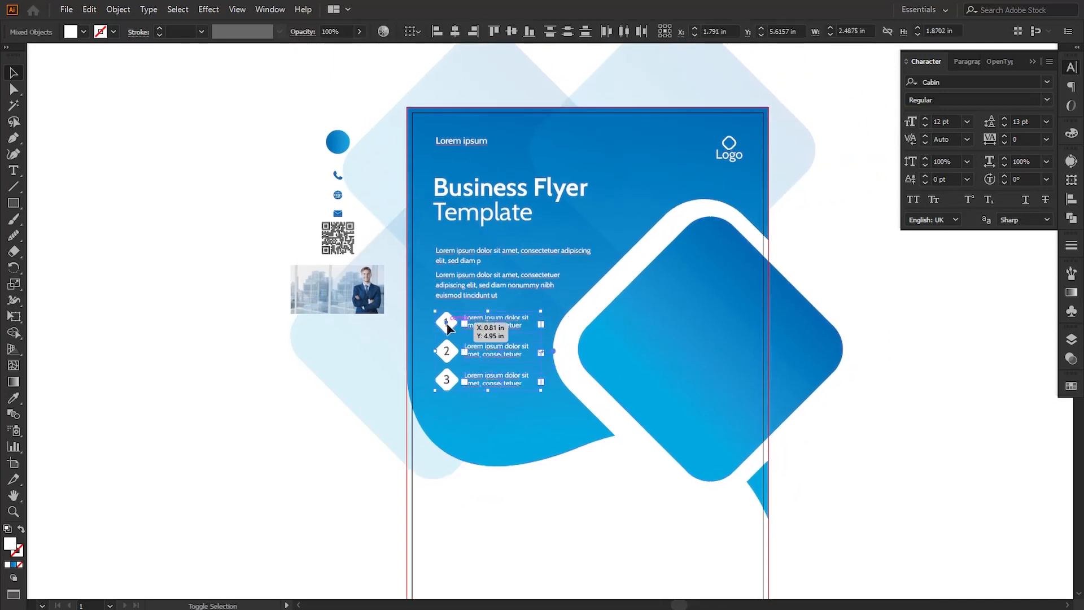
{"action": "left_click", "coordinate": [456, 354], "text": "shift"}
{"action": "left_click", "coordinate": [456, 382], "text": "shift"}
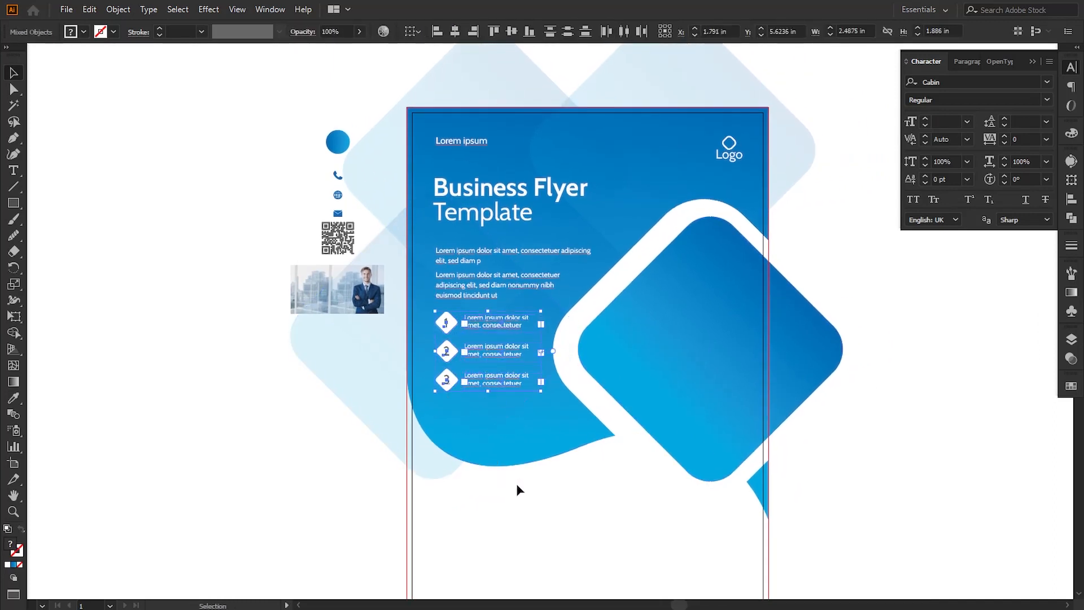
{"action": "key", "text": "Down"}
{"action": "key", "text": "Down"}
{"action": "key", "text": "Down"}
{"action": "key", "text": "Down"}
{"action": "key", "text": "Down"}
{"action": "key", "text": "Down"}
{"action": "key", "text": "Down"}
{"action": "key", "text": "Down"}
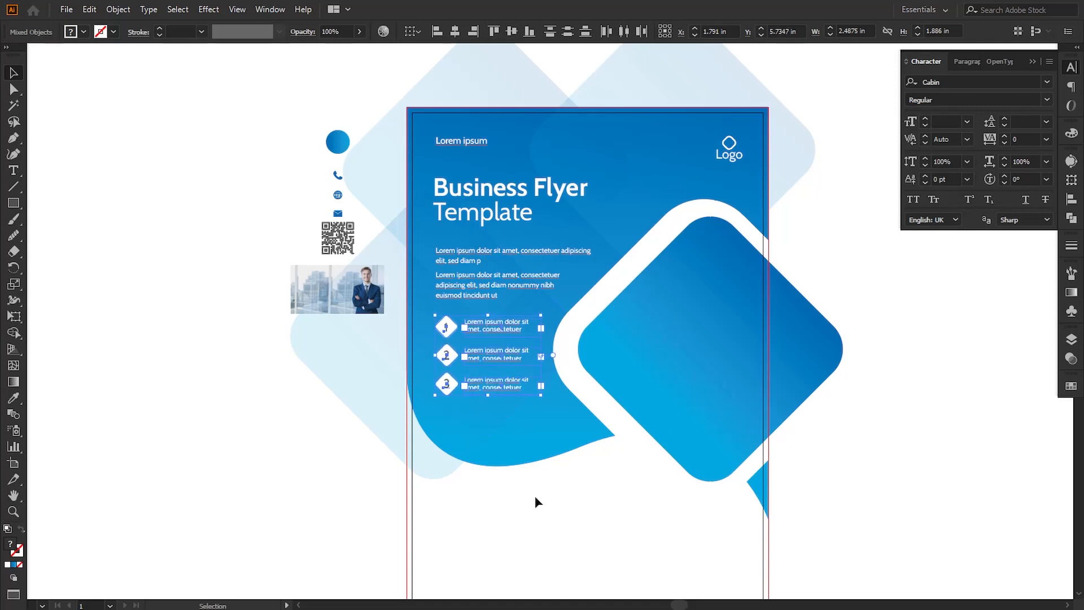
{"action": "left_click", "coordinate": [536, 501]}
Place a duplicate of the businessman photo over the large blue gradient diamond and enlarge it proportionally to about 8.03 × 4.2 in.
{"action": "left_click_drag", "start_coordinate": [633, 484], "coordinate": [550, 482]}
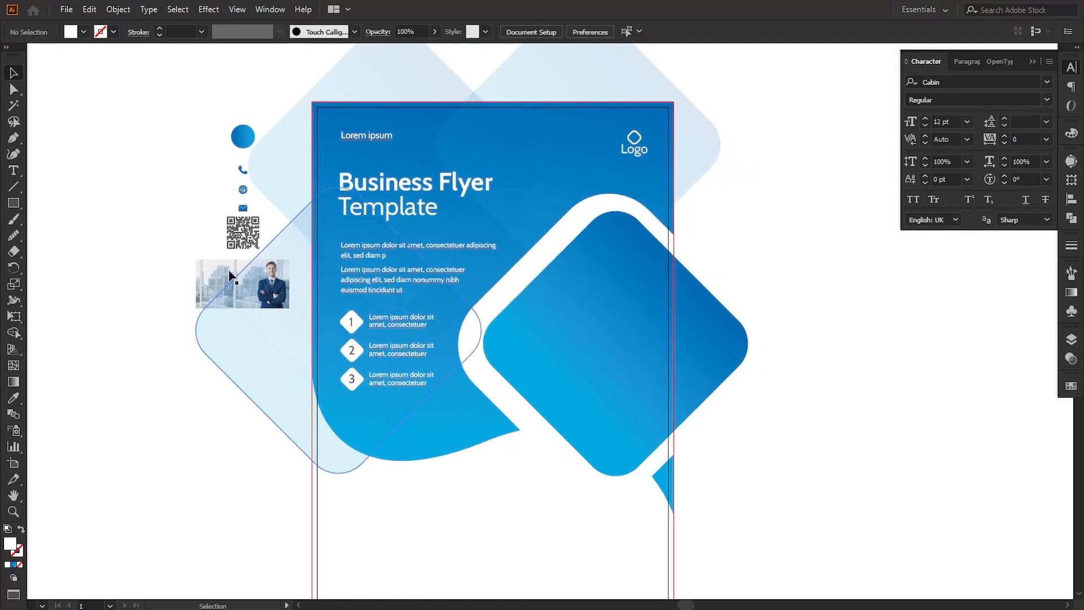
{"action": "left_click", "coordinate": [244, 283]}
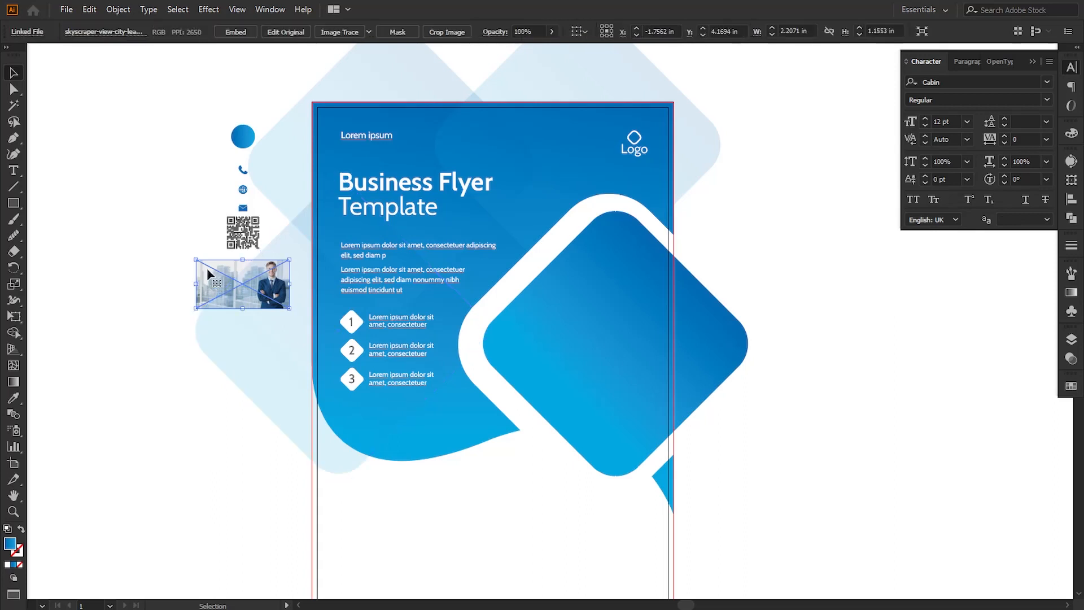
{"action": "left_click_drag", "start_coordinate": [207, 270], "coordinate": [585, 331]}
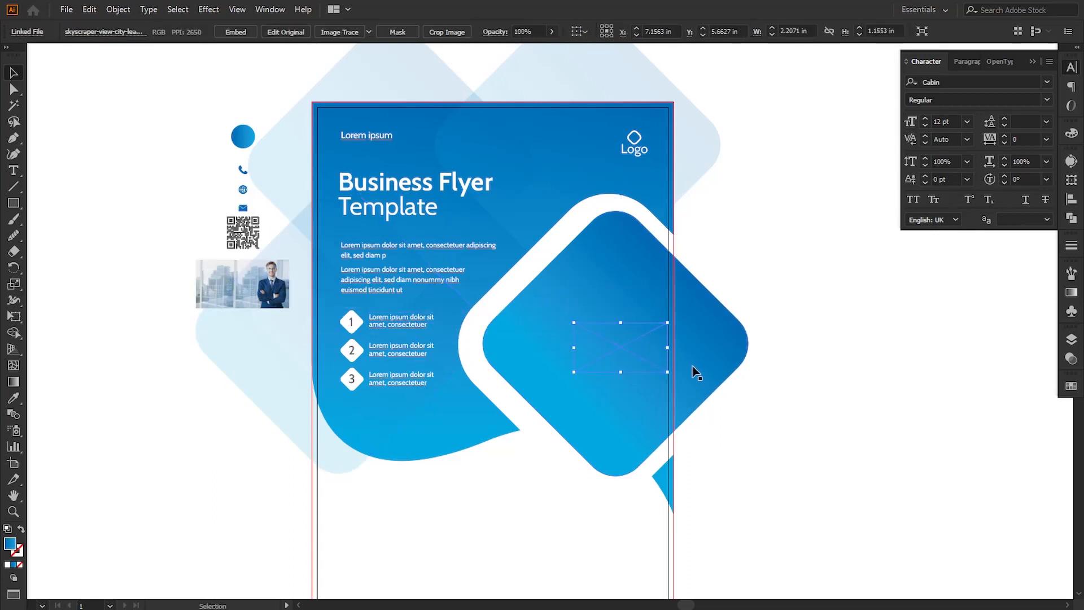
{"action": "left_click_drag", "start_coordinate": [667, 371], "coordinate": [791, 436]}
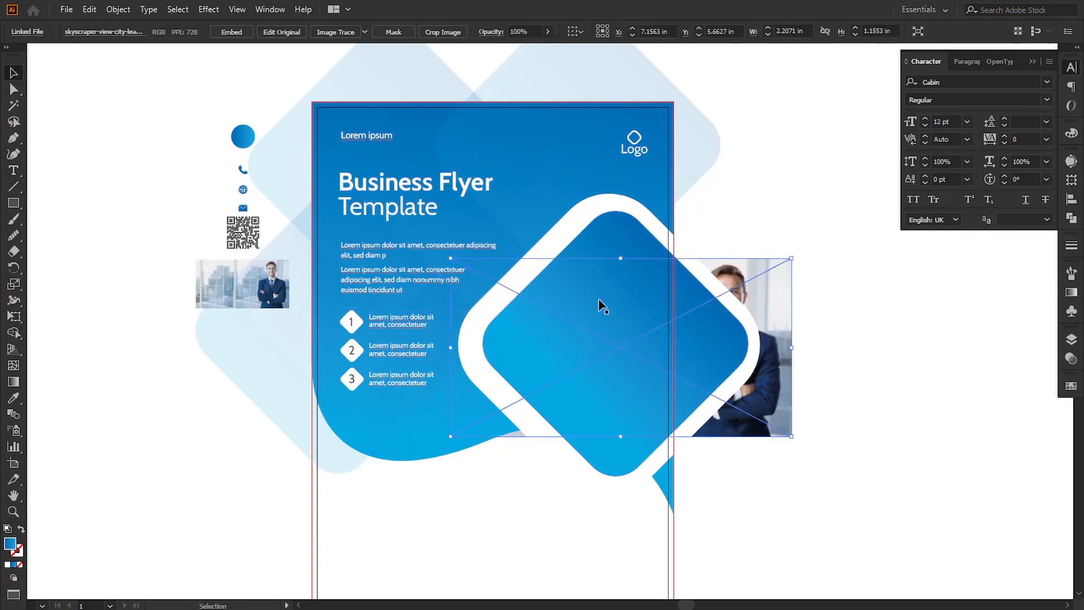
Clip the enlarged photo copy with the large blue gradient diamond using a clipping mask.
{"action": "left_click", "coordinate": [596, 241], "text": "shift"}
{"action": "left_click", "coordinate": [109, 10]}
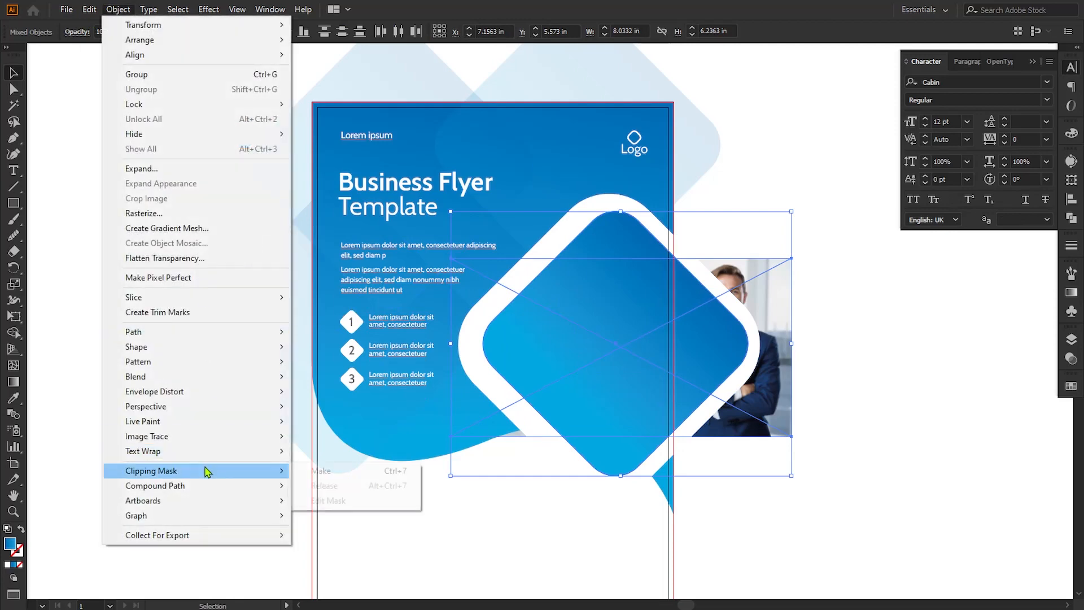
{"action": "mouse_move", "coordinate": [205, 469]}
{"action": "left_click", "coordinate": [355, 469]}
Select only the linked photo inside the clip group, enlarge it to about 12.4 × 6.49 in and reposition it so the businessman fills the diamond.
{"action": "left_click", "coordinate": [1071, 339]}
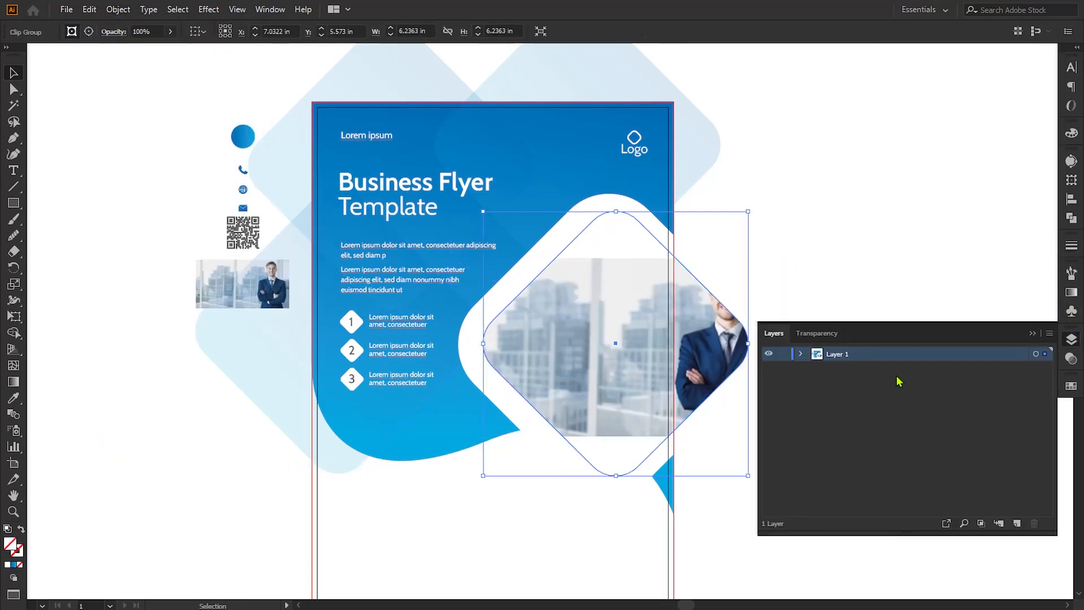
{"action": "left_click", "coordinate": [801, 353]}
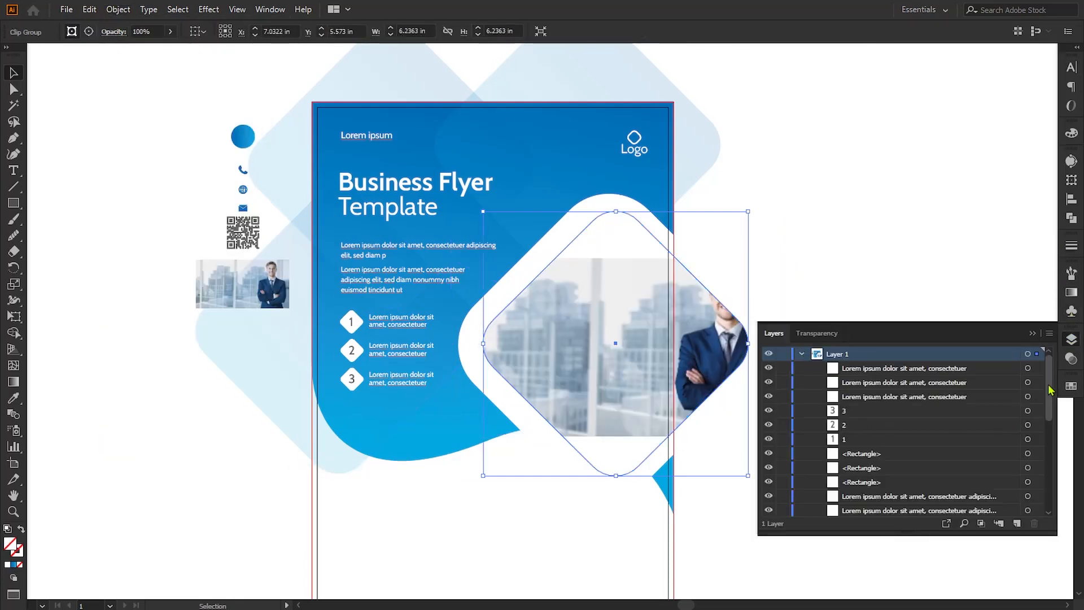
{"action": "left_click_drag", "start_coordinate": [1049, 389], "coordinate": [1049, 462]}
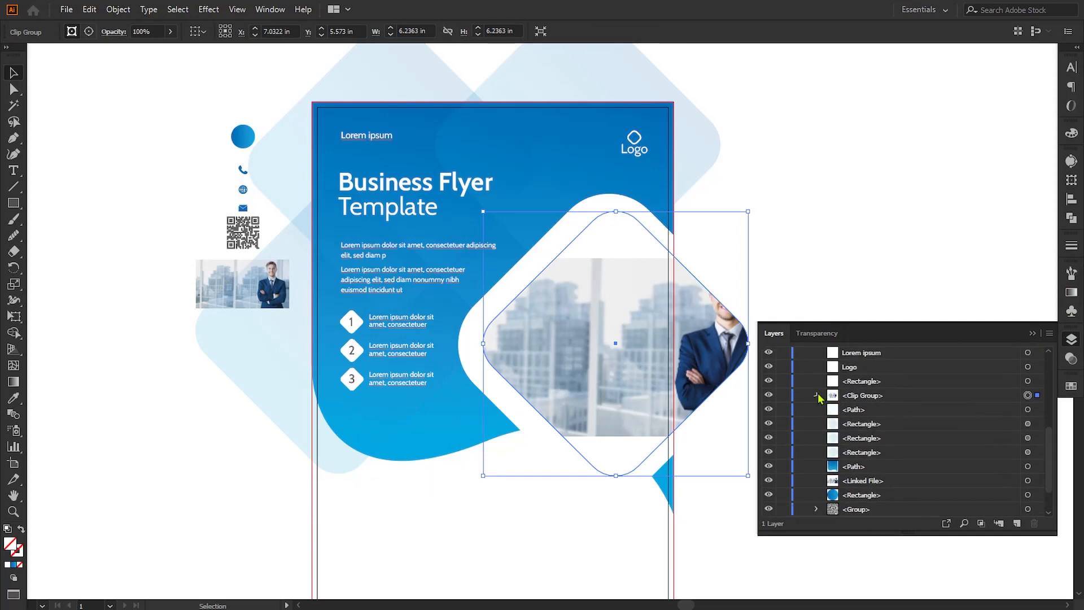
{"action": "left_click", "coordinate": [817, 395]}
{"action": "left_click", "coordinate": [1027, 423]}
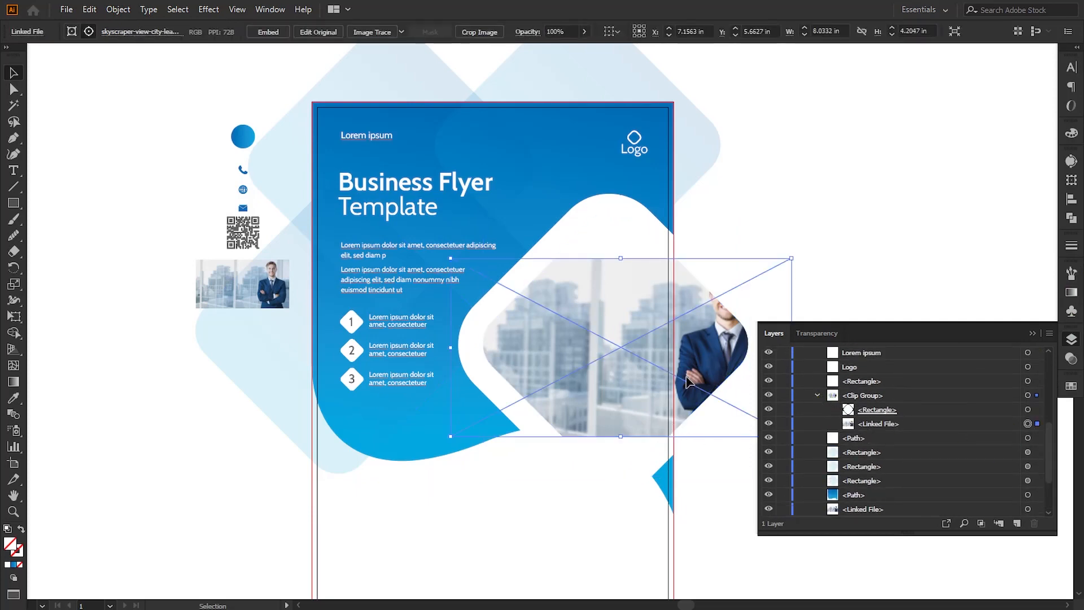
{"action": "left_click_drag", "start_coordinate": [687, 383], "coordinate": [606, 383]}
{"action": "left_click_drag", "start_coordinate": [709, 436], "coordinate": [781, 473]}
{"action": "left_click_drag", "start_coordinate": [706, 394], "coordinate": [732, 494]}
{"action": "key", "text": "Up"}
{"action": "key", "text": "Up"}
{"action": "key", "text": "Up"}
{"action": "key", "text": "Up"}
{"action": "key", "text": "Up"}
{"action": "key", "text": "Up"}
{"action": "key", "text": "Up"}
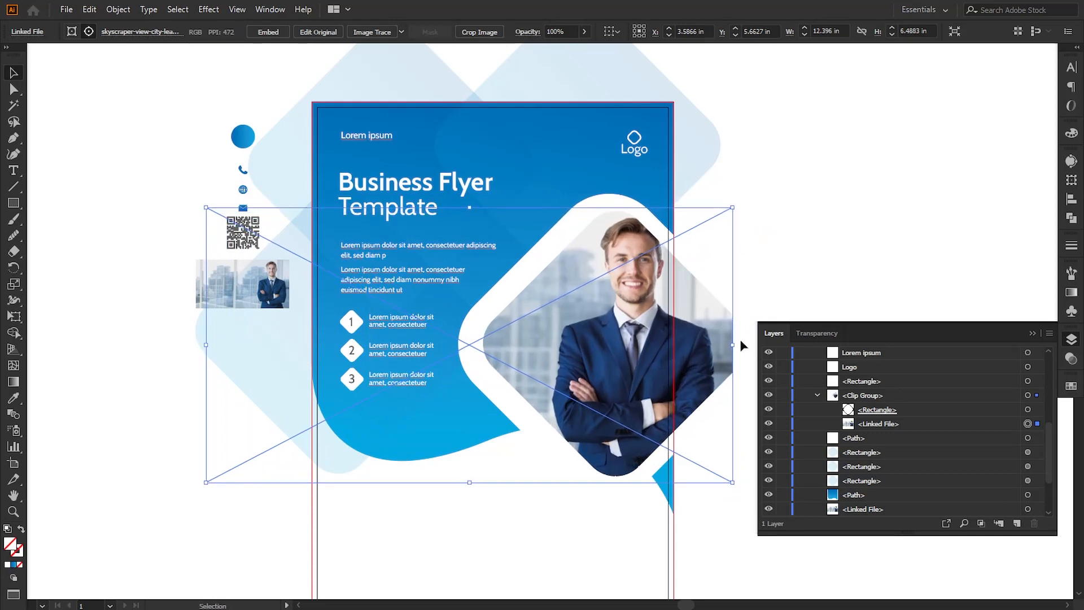
Scale the clipped photo down to about 12.17 × 6.37 in and nudge it left to place the businessman within the diamond frame.
{"action": "left_click_drag", "start_coordinate": [734, 204], "coordinate": [728, 209]}
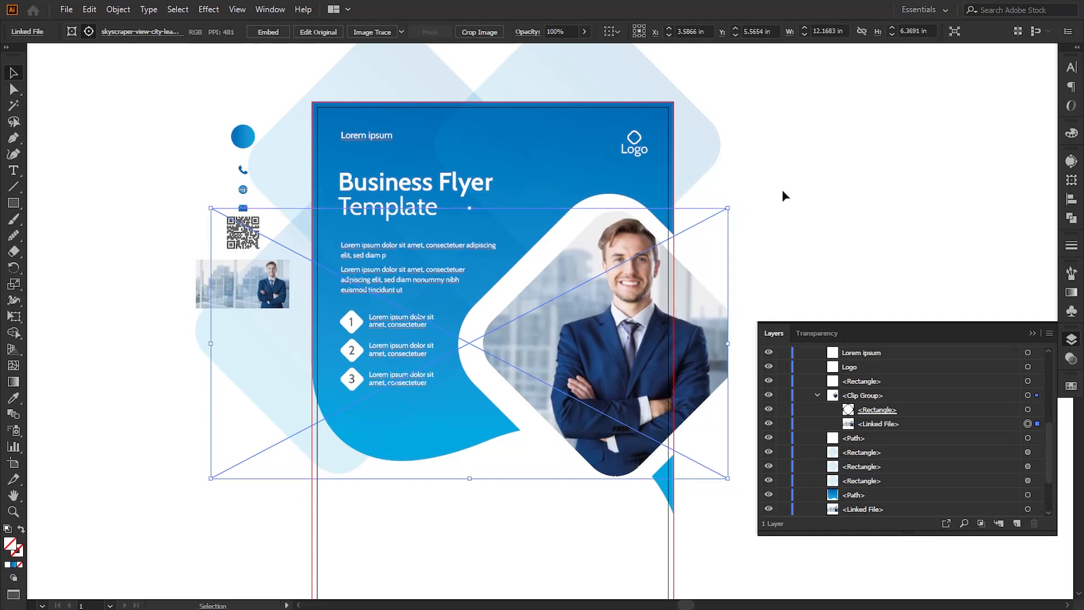
{"action": "key", "text": "Left"}
{"action": "key", "text": "Left"}
{"action": "key", "text": "Left"}
{"action": "key", "text": "Left"}
{"action": "key", "text": "Left"}
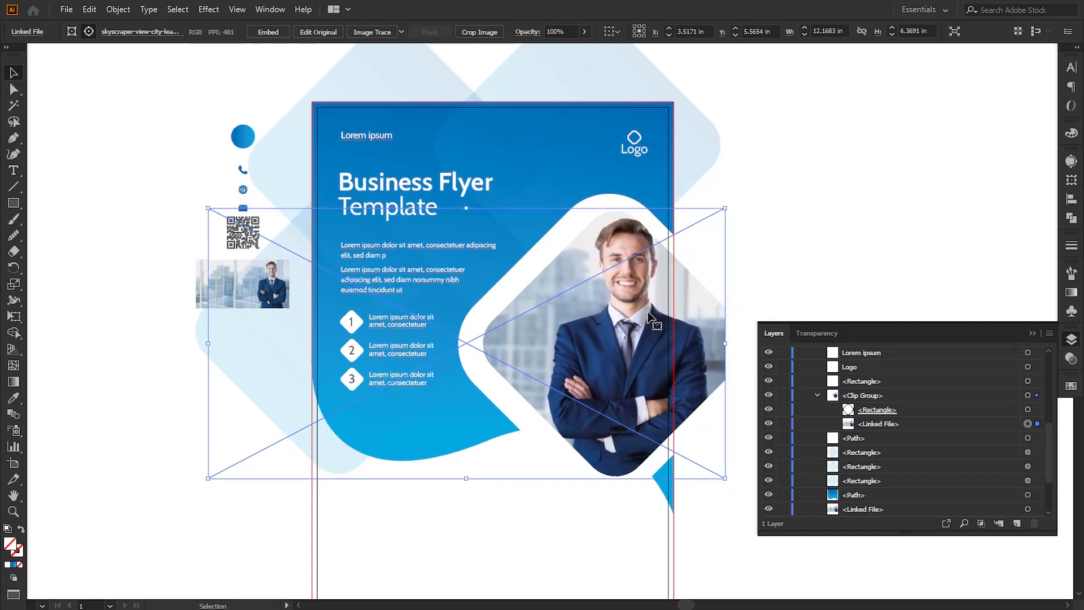
{"action": "key", "text": "Left"}
{"action": "key", "text": "Left"}
{"action": "key", "text": "Left"}
{"action": "key", "text": "Left"}
{"action": "key", "text": "Left"}
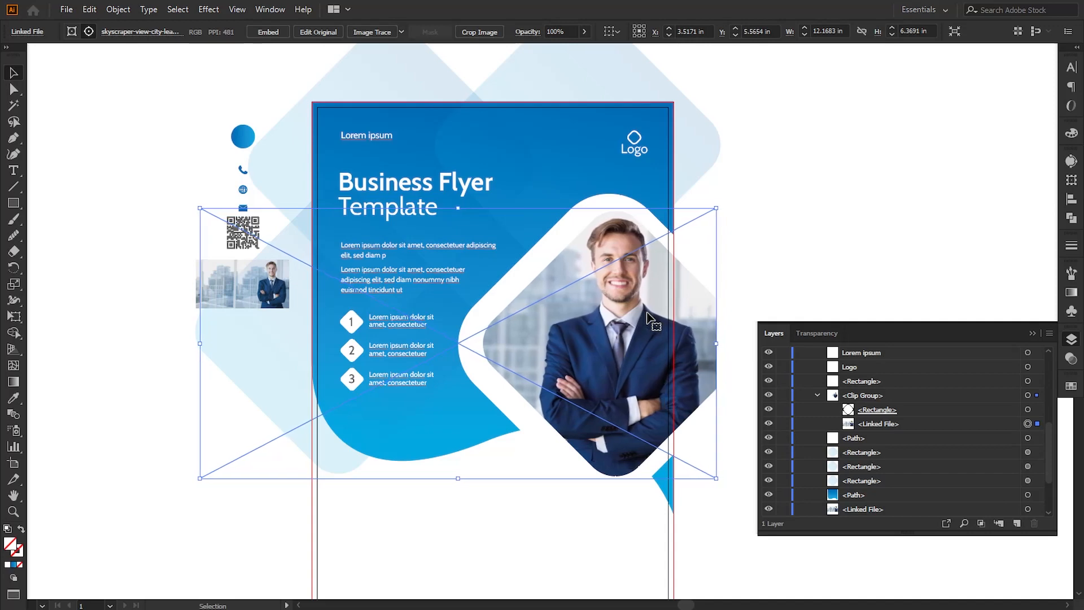
{"action": "key", "text": "Right"}
{"action": "key", "text": "Right"}
{"action": "key", "text": "Right"}
{"action": "key", "text": "Right"}
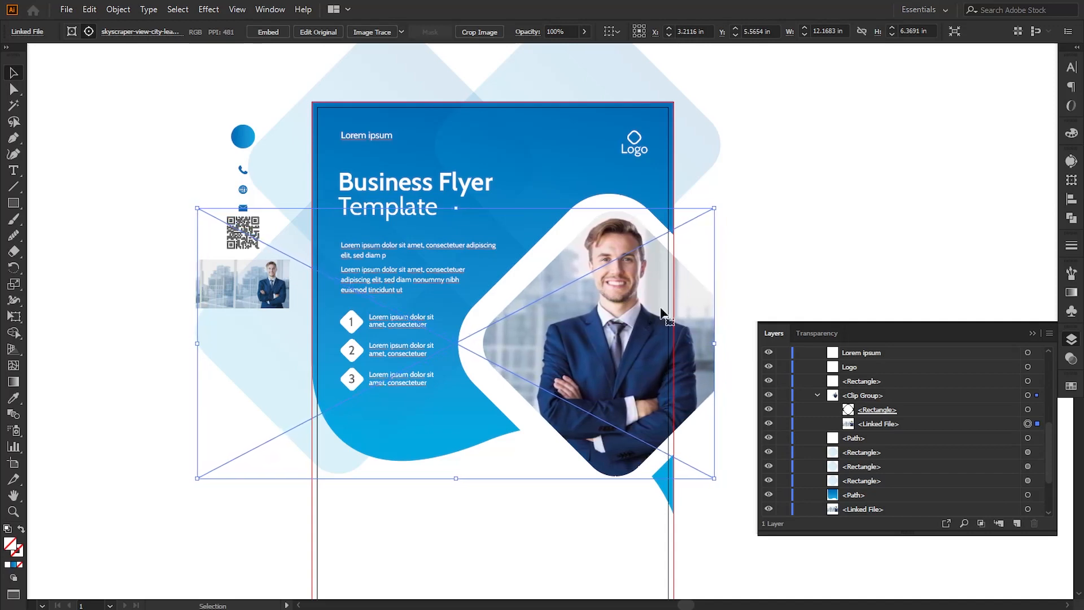
{"action": "left_click", "coordinate": [773, 236]}
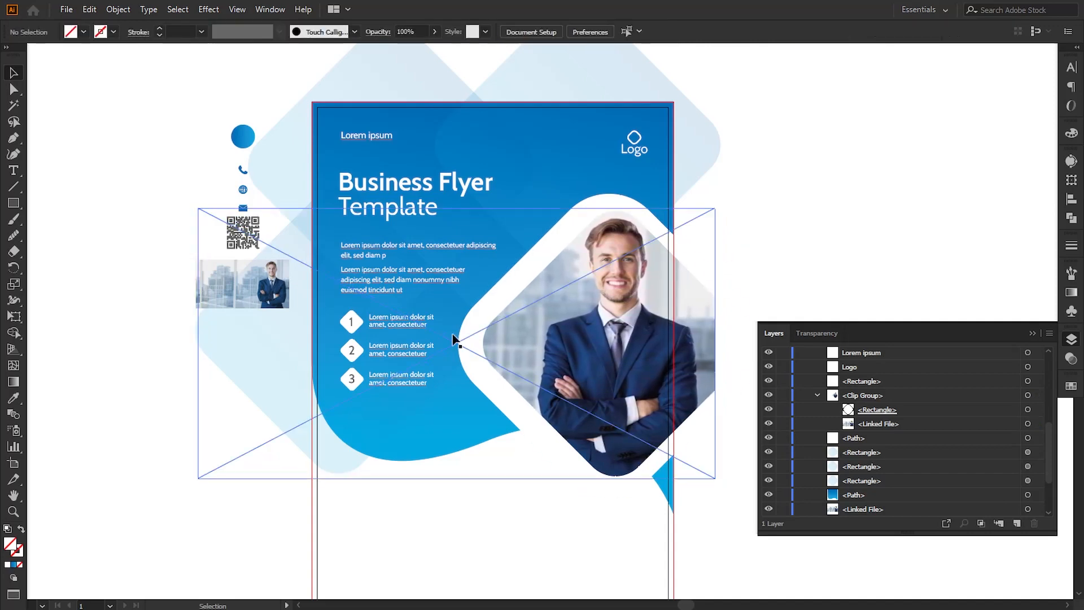
Duplicate the pale blue diamond beside the flyer onto the lower-left area of the page.
{"action": "key", "text": "space"}
{"action": "left_click_drag", "start_coordinate": [393, 512], "coordinate": [394, 494]}
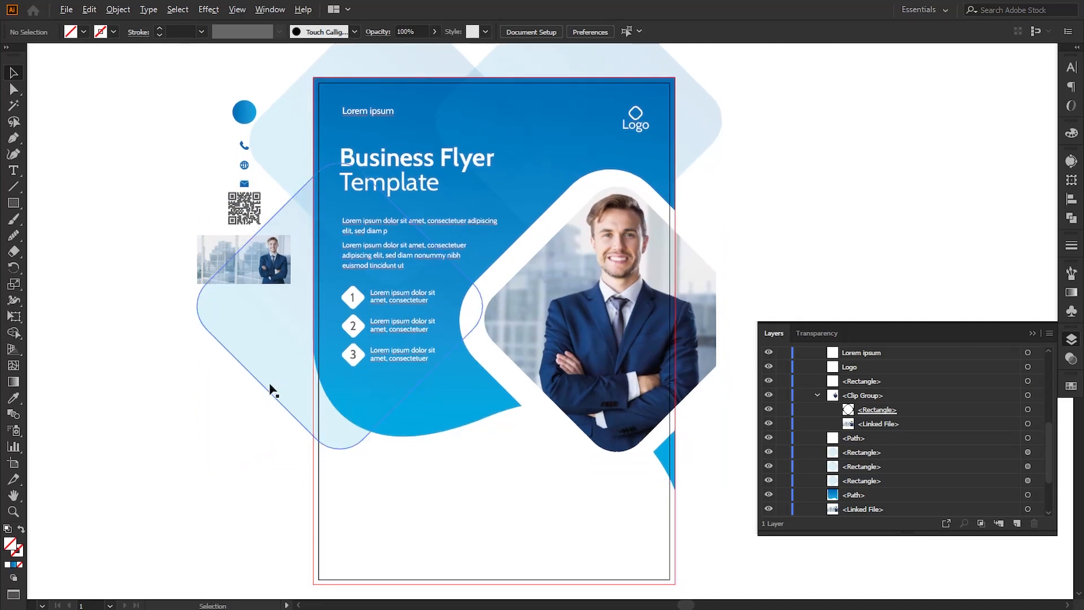
{"action": "left_click_drag", "start_coordinate": [270, 386], "coordinate": [389, 493]}
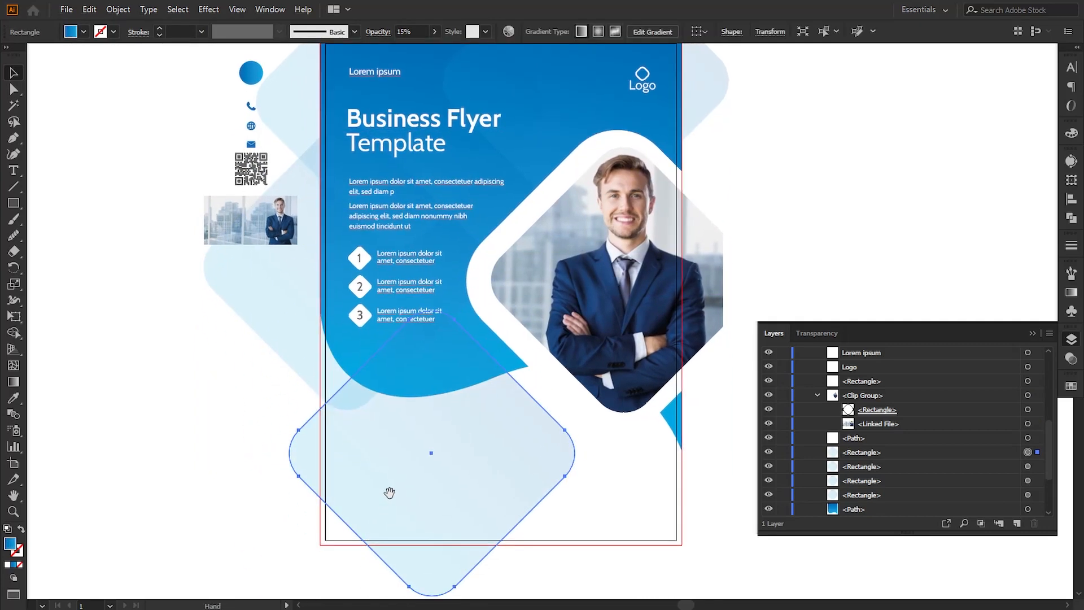
Swap the duplicated diamond's gradient fill to its stroke and set the stroke weight to 54 pt.
{"action": "left_click", "coordinate": [21, 528]}
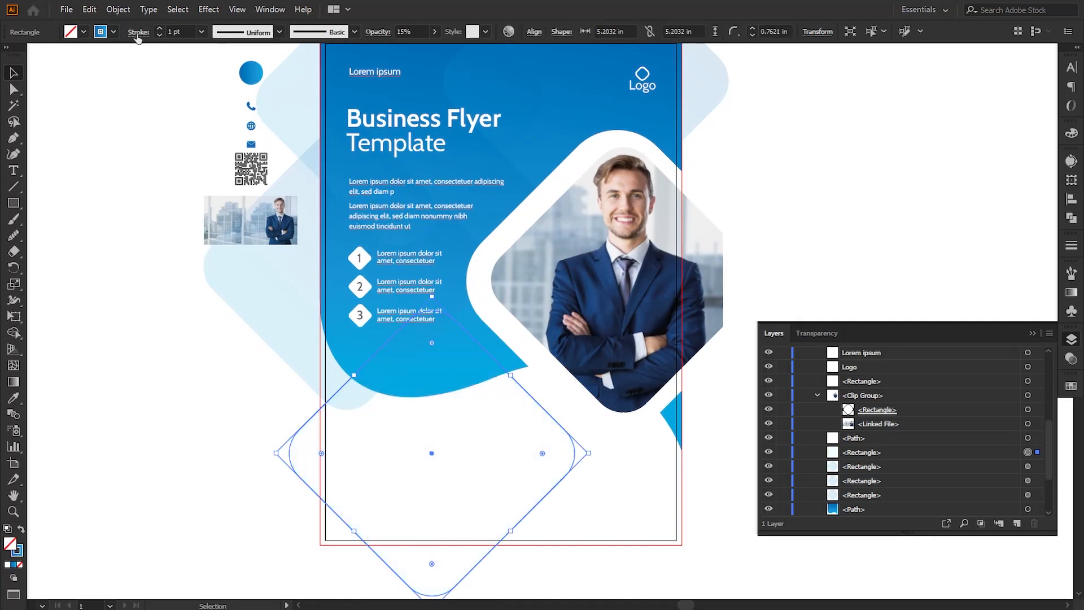
{"action": "left_click", "coordinate": [172, 32]}
{"action": "key", "text": "Up"}
{"action": "key", "text": "Up"}
{"action": "key", "text": "Up"}
{"action": "key", "text": "Up"}
{"action": "key", "text": "Up"}
{"action": "key", "text": "Up"}
{"action": "key", "text": "Up"}
{"action": "key", "text": "Up"}
{"action": "key", "text": "Up"}
{"action": "key", "text": "Up"}
{"action": "key", "text": "Up"}
{"action": "key", "text": "Up"}
{"action": "key", "text": "Up"}
{"action": "key", "text": "Up"}
{"action": "key", "text": "Up"}
{"action": "key", "text": "Up"}
{"action": "key", "text": "Up"}
{"action": "key", "text": "Up"}
{"action": "key", "text": "Up"}
{"action": "key", "text": "Up"}
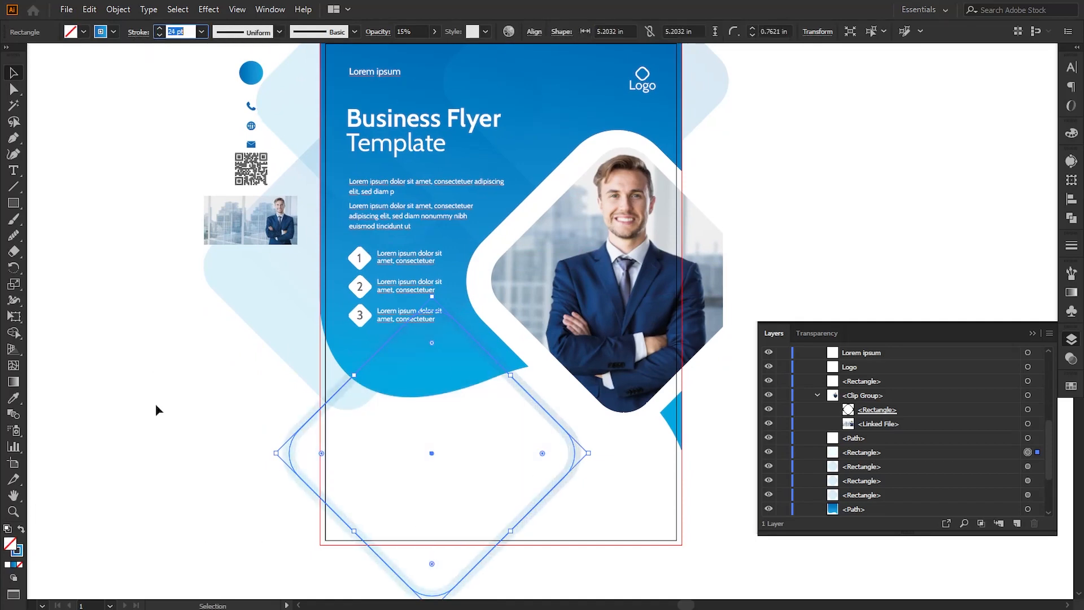
{"action": "key", "text": "Up"}
{"action": "key", "text": "Up"}
{"action": "key", "text": "Up"}
{"action": "key", "text": "Up"}
{"action": "key", "text": "Up"}
{"action": "key", "text": "Up"}
{"action": "key", "text": "Up"}
{"action": "key", "text": "Up"}
{"action": "key", "text": "Up"}
{"action": "key", "text": "Up"}
{"action": "key", "text": "Up"}
{"action": "key", "text": "Up"}
{"action": "key", "text": "Up"}
{"action": "key", "text": "Up"}
{"action": "key", "text": "Up"}
{"action": "key", "text": "Up"}
{"action": "key", "text": "Up"}
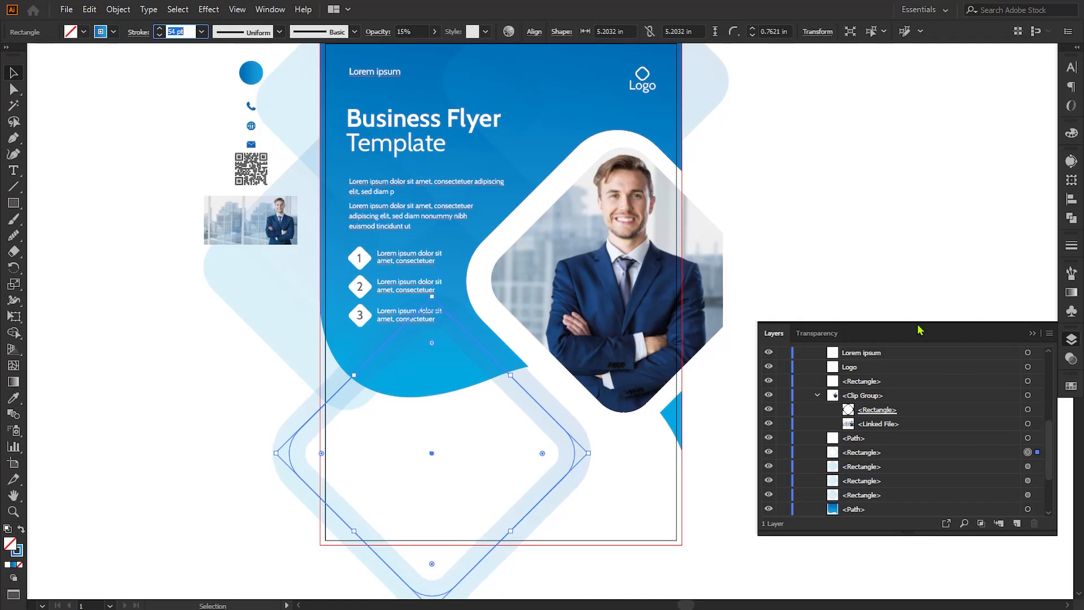
Set the outlined diamond's opacity to 10%.
{"action": "left_click", "coordinate": [1069, 358]}
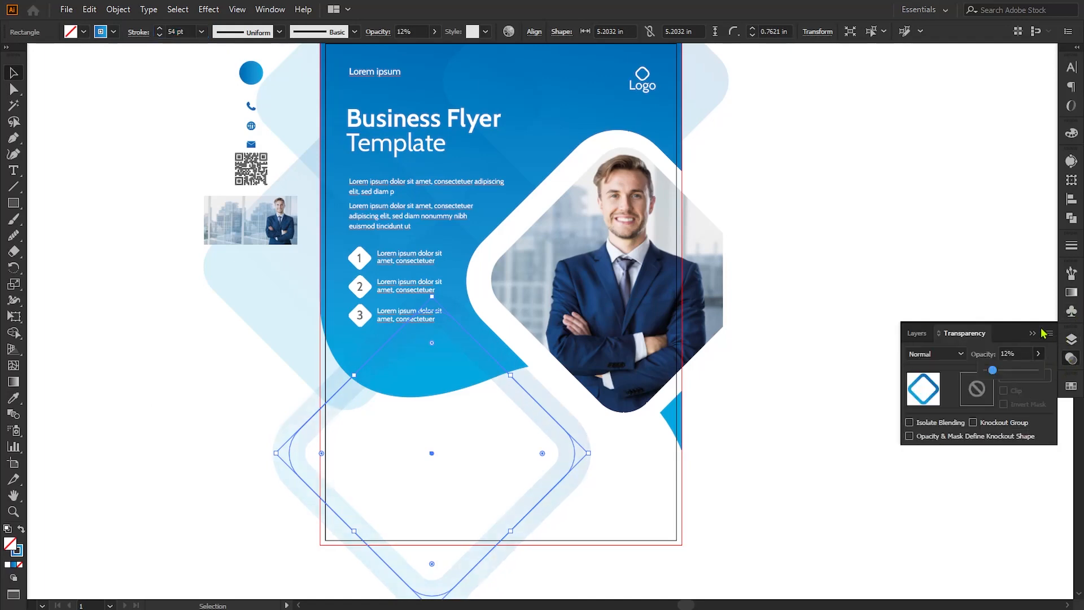
{"action": "left_click", "coordinate": [1012, 354]}
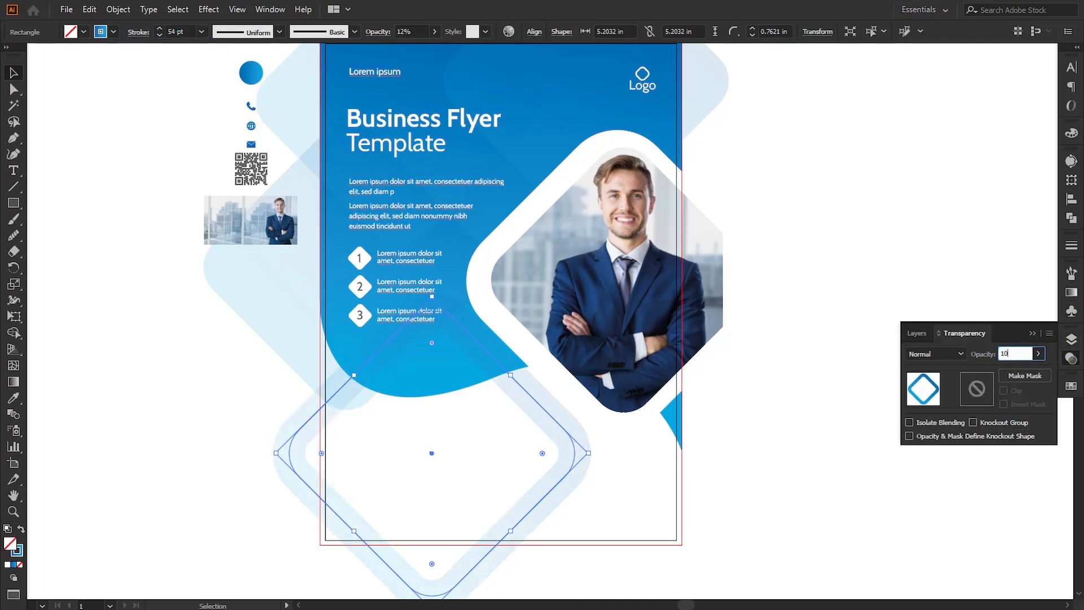
{"action": "type", "text": "10"}
{"action": "key", "text": "Return"}
{"action": "left_click", "coordinate": [1028, 331]}
{"action": "left_click", "coordinate": [540, 537]}
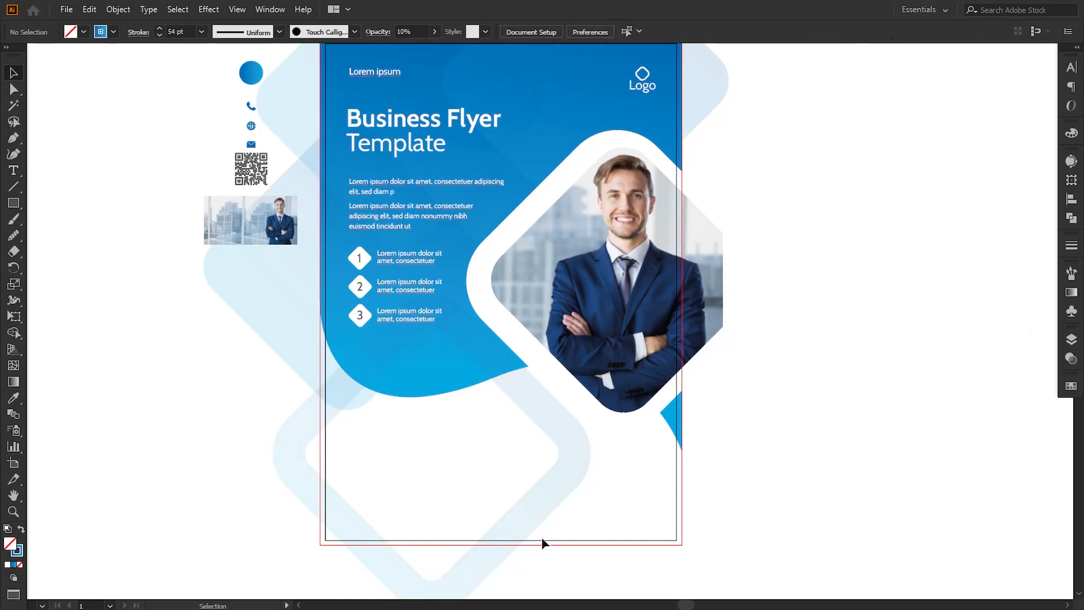
Expand the fill and stroke of the outlined pale blue diamond over the flyer's lower-left area.
{"action": "left_click", "coordinate": [526, 509]}
{"action": "left_click", "coordinate": [118, 10]}
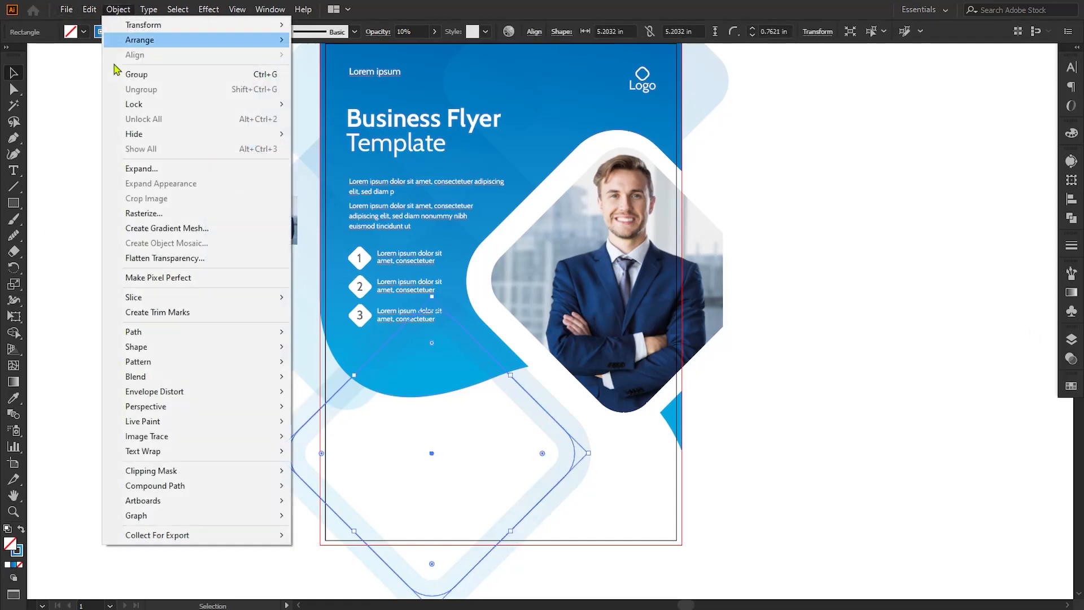
{"action": "left_click", "coordinate": [136, 168]}
{"action": "left_click", "coordinate": [275, 480]}
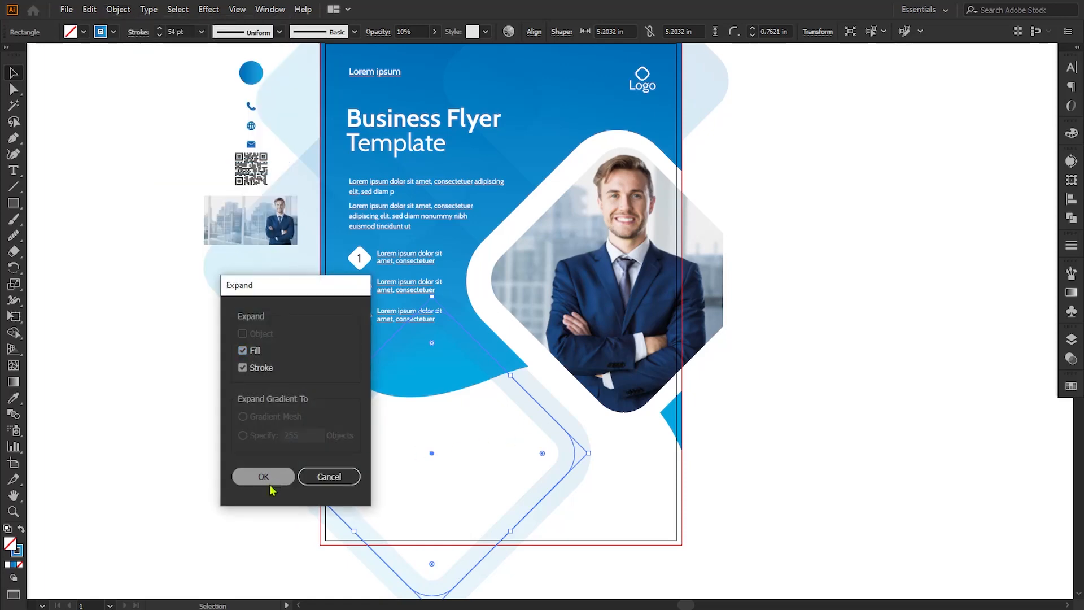
{"action": "left_click", "coordinate": [225, 510]}
Create a 12 pt Cabin placeholder text area below the blue wave and trim its text to end with "quis nostrud exerci tation.".
{"action": "left_click_drag", "start_coordinate": [600, 466], "coordinate": [593, 438]}
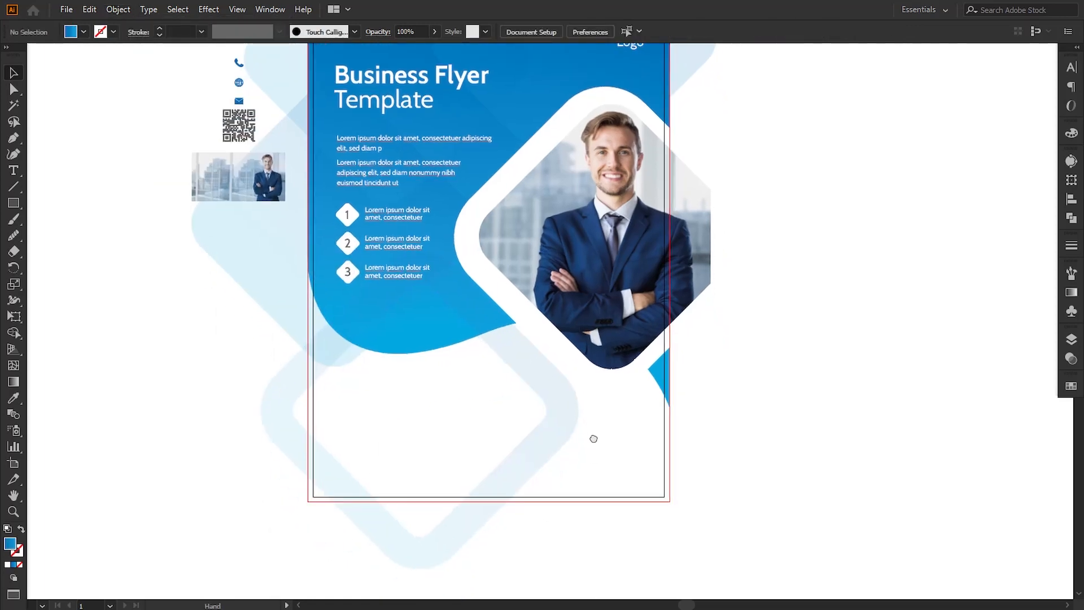
{"action": "key", "text": "t"}
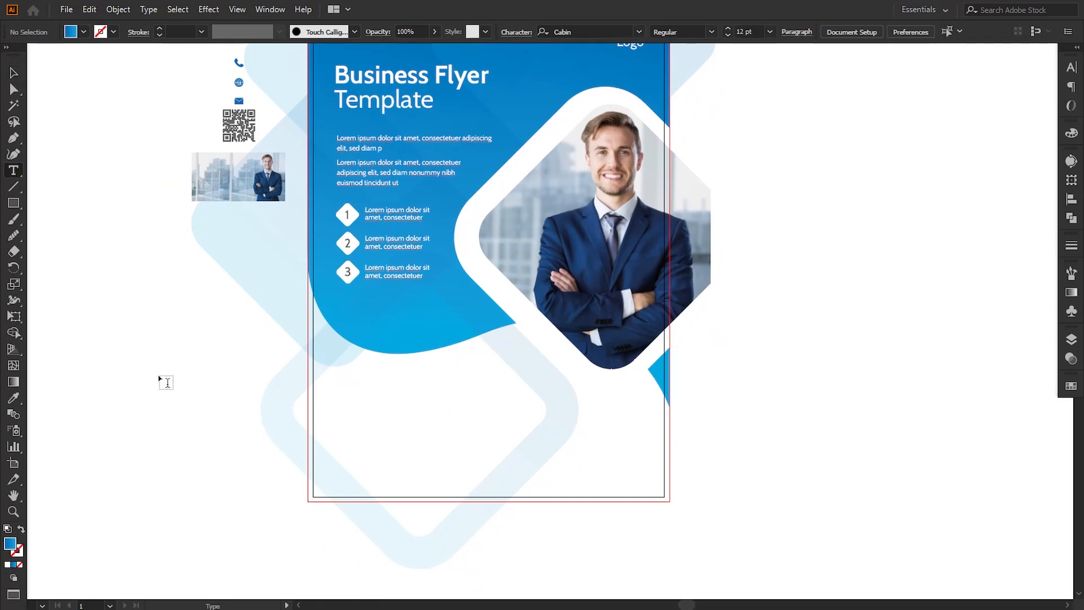
{"action": "left_click_drag", "start_coordinate": [164, 383], "coordinate": [516, 436]}
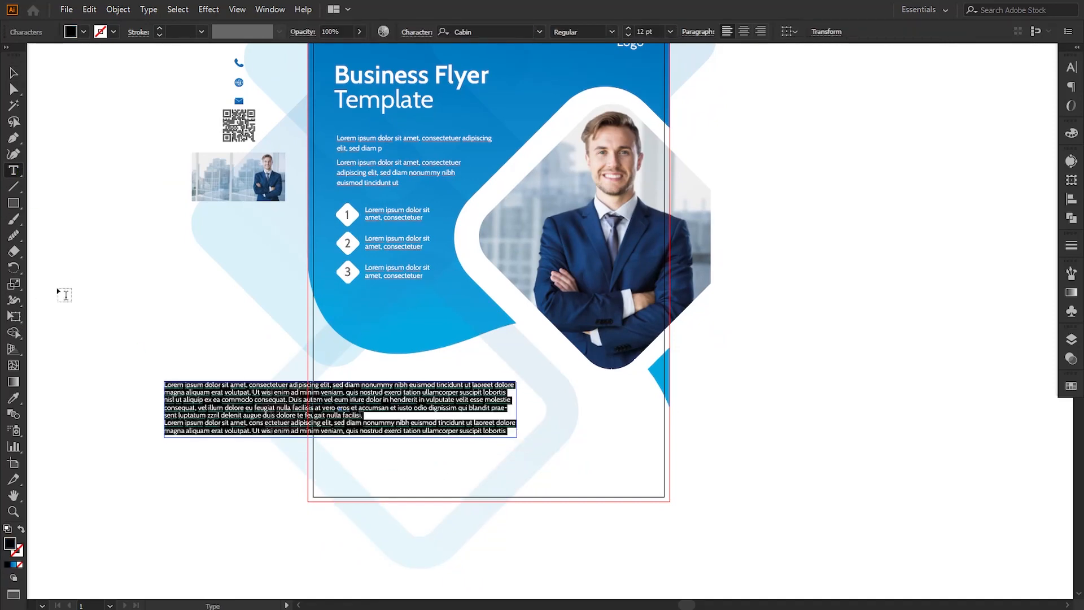
{"action": "left_click", "coordinate": [14, 172]}
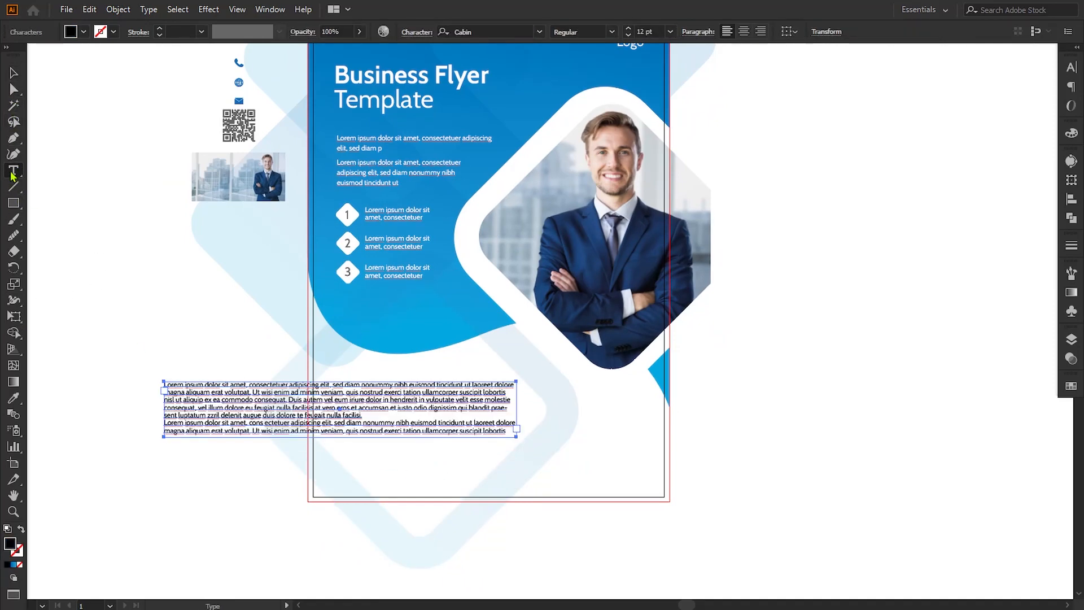
{"action": "left_click_drag", "start_coordinate": [420, 391], "coordinate": [507, 445]}
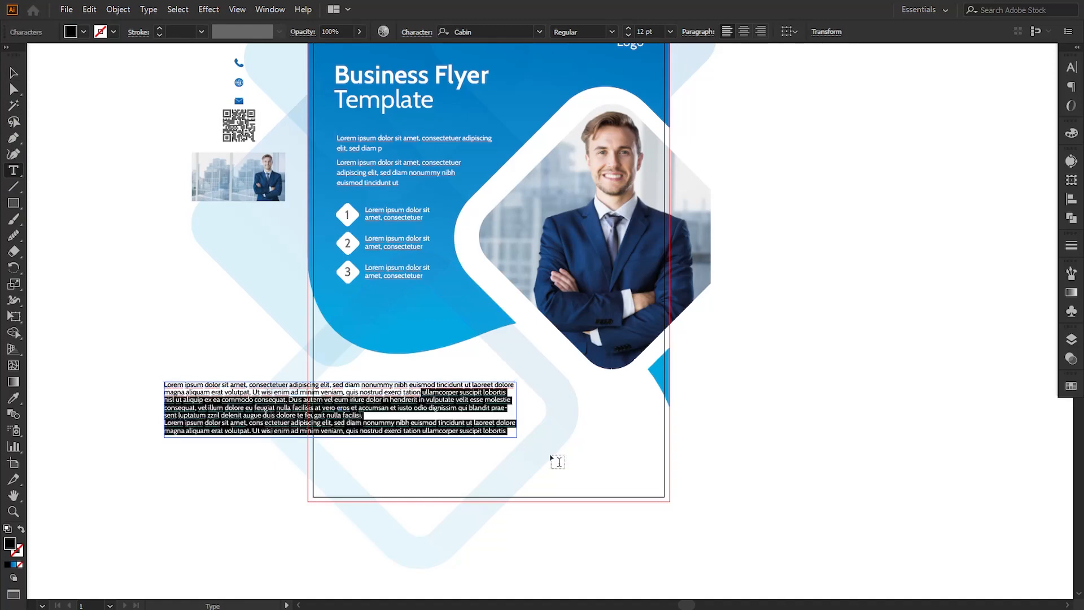
{"action": "key", "text": "BackSpace"}
{"action": "type", "text": "."}
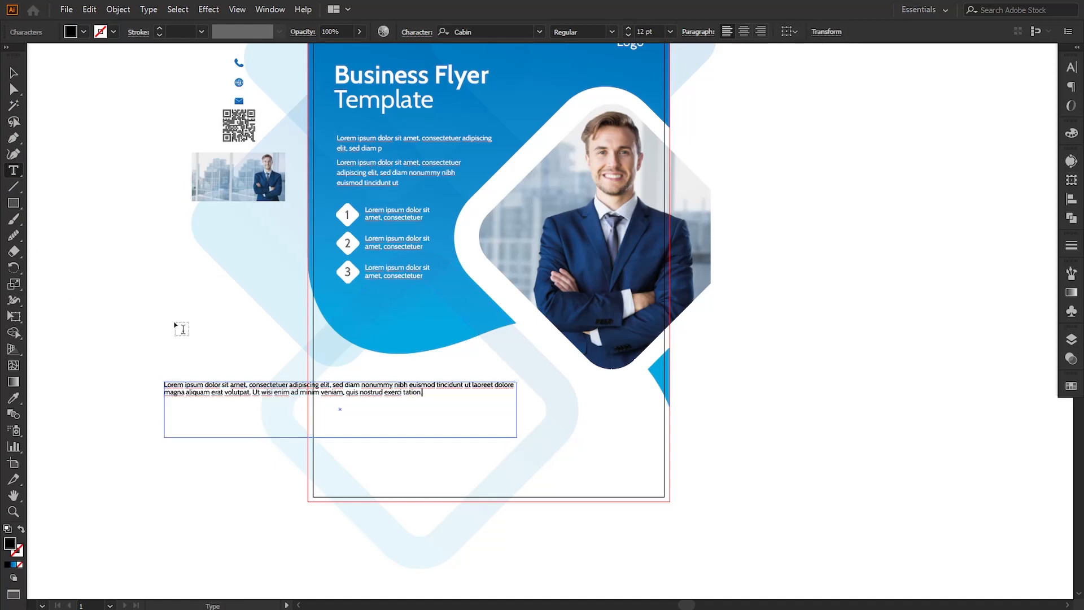
Narrow the placeholder text frame and place it on the flyer below the blue wave, near the left margin.
{"action": "left_click", "coordinate": [13, 72]}
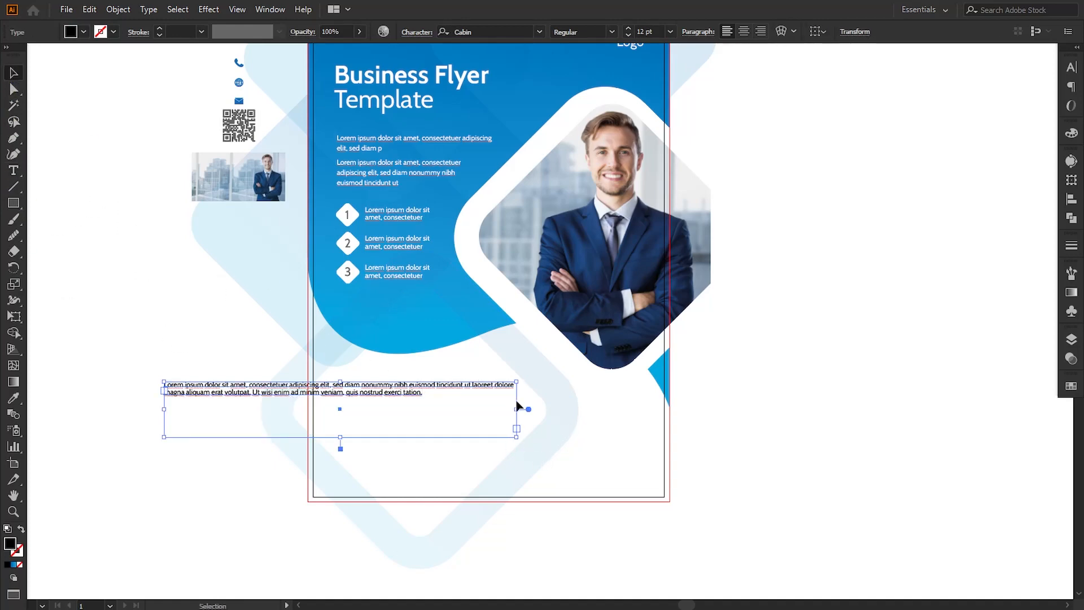
{"action": "left_click_drag", "start_coordinate": [516, 408], "coordinate": [426, 409]}
{"action": "left_click", "coordinate": [207, 469]}
{"action": "left_click_drag", "start_coordinate": [209, 400], "coordinate": [378, 402]}
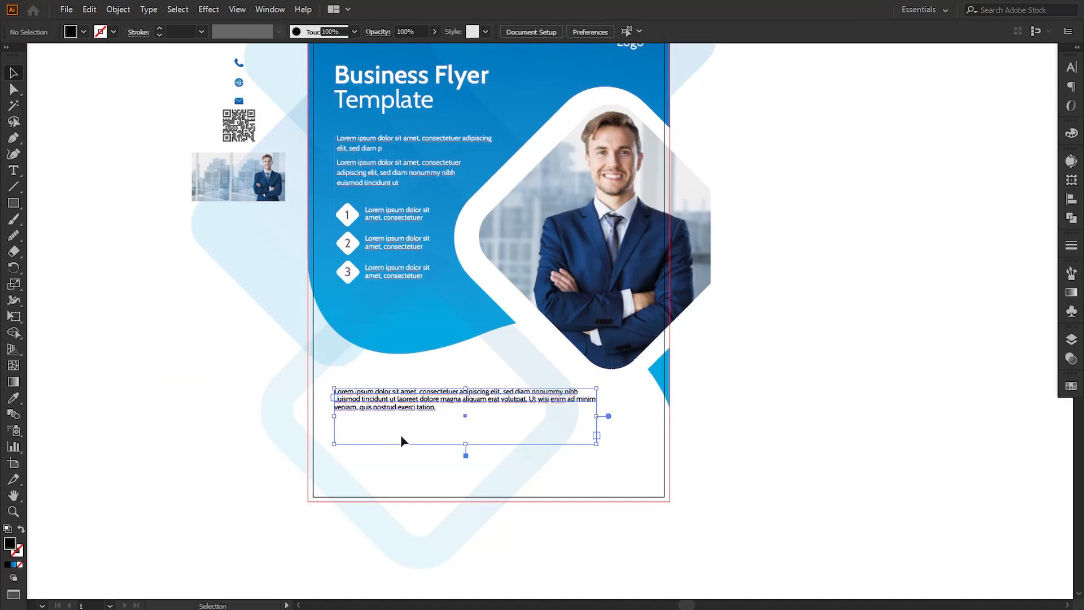
Set the leading of the lower placeholder paragraph to 15 pt.
{"action": "left_click", "coordinate": [1071, 68]}
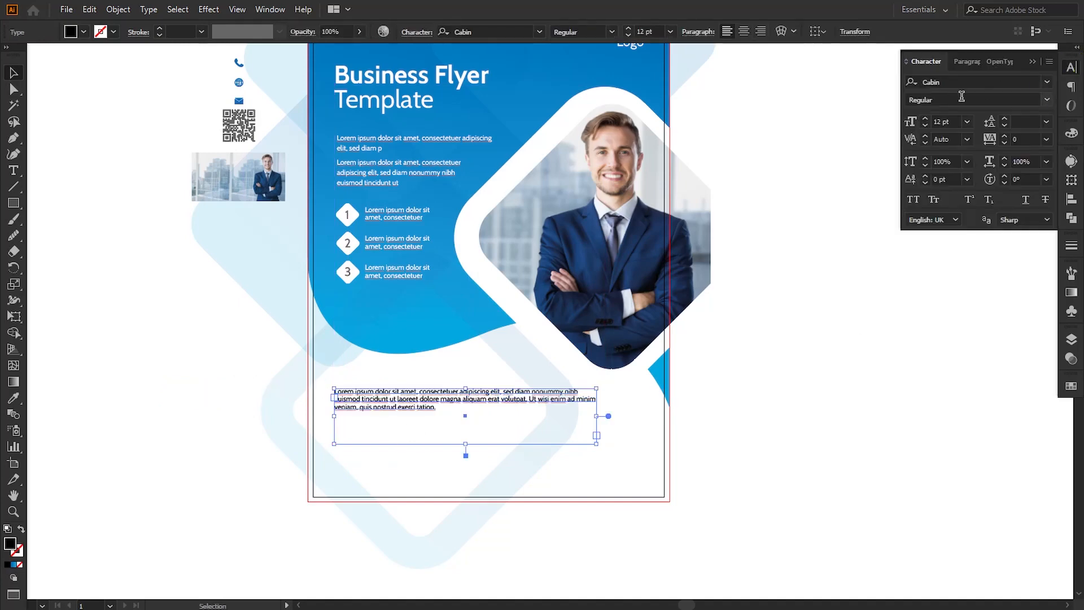
{"action": "left_click", "coordinate": [1004, 119]}
{"action": "left_click", "coordinate": [1003, 119]}
{"action": "left_click", "coordinate": [1003, 119]}
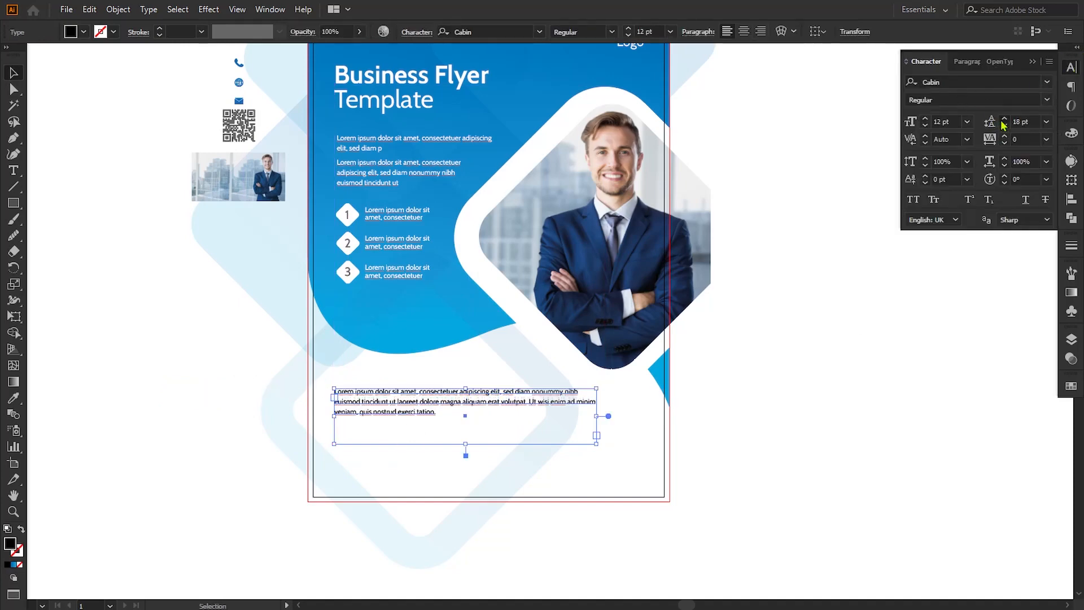
{"action": "left_click", "coordinate": [1003, 119]}
{"action": "left_click", "coordinate": [1004, 126]}
{"action": "left_click", "coordinate": [1004, 126]}
{"action": "left_click", "coordinate": [1005, 125]}
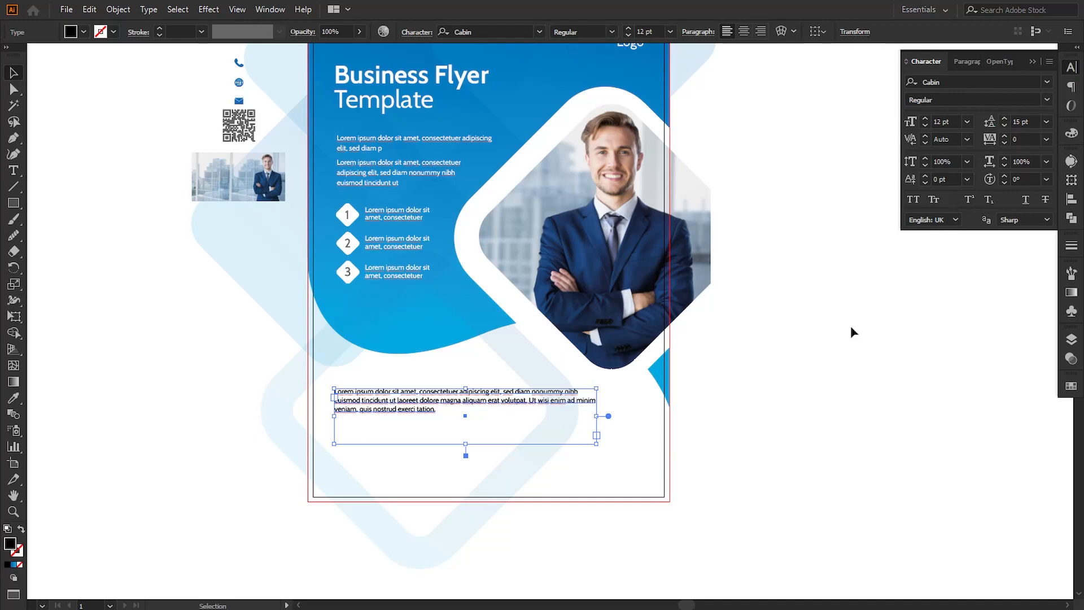
{"action": "left_click", "coordinate": [824, 347]}
Recolor the lower paragraph with the blue sampled from the envelope icon.
{"action": "left_click", "coordinate": [404, 411]}
{"action": "left_click", "coordinate": [13, 398]}
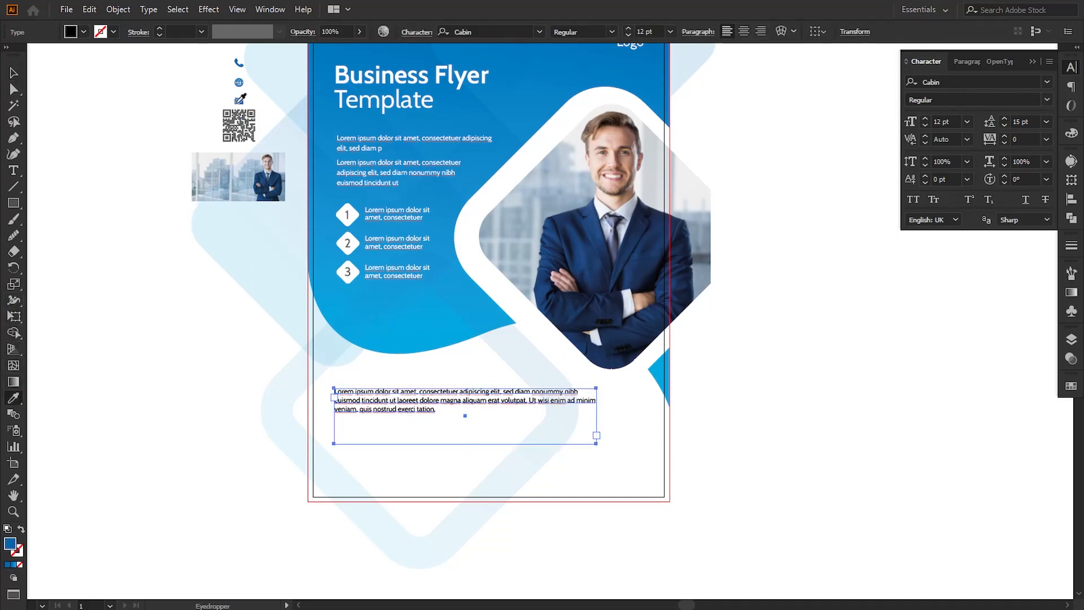
{"action": "left_click", "coordinate": [239, 101]}
{"action": "left_click", "coordinate": [13, 73]}
{"action": "left_click", "coordinate": [497, 446]}
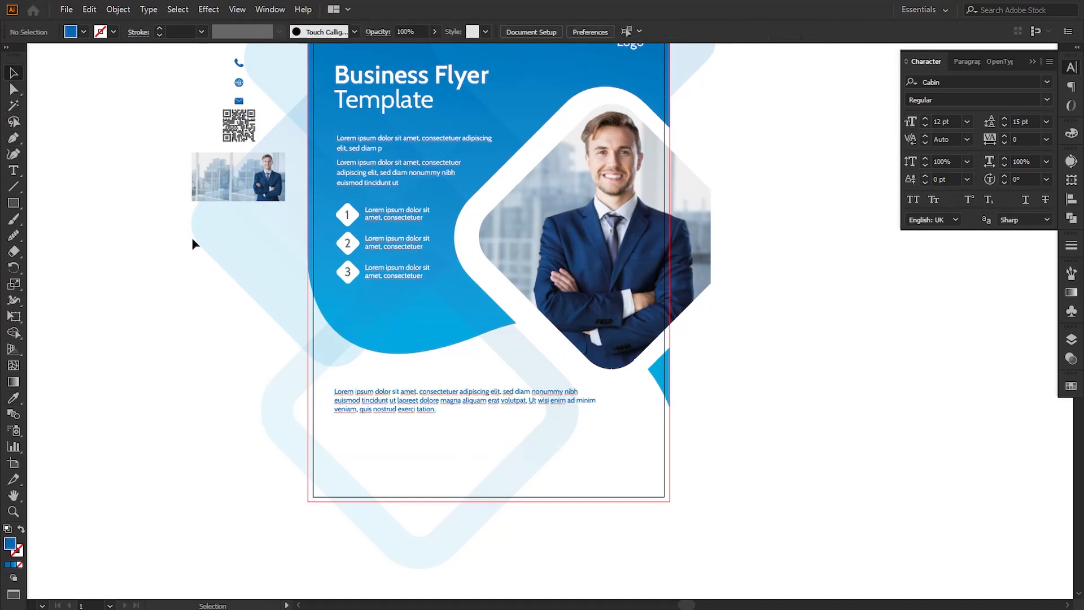
Move the phone icon onto the flyer below the start of the blue paragraph.
{"action": "left_click_drag", "start_coordinate": [233, 67], "coordinate": [338, 453]}
{"action": "left_click", "coordinate": [262, 495]}
{"action": "left_click_drag", "start_coordinate": [262, 495], "coordinate": [281, 485]}
Add a text line with the phone number and place it just right of the phone icon.
{"action": "left_click", "coordinate": [13, 170]}
{"action": "left_click", "coordinate": [199, 423]}
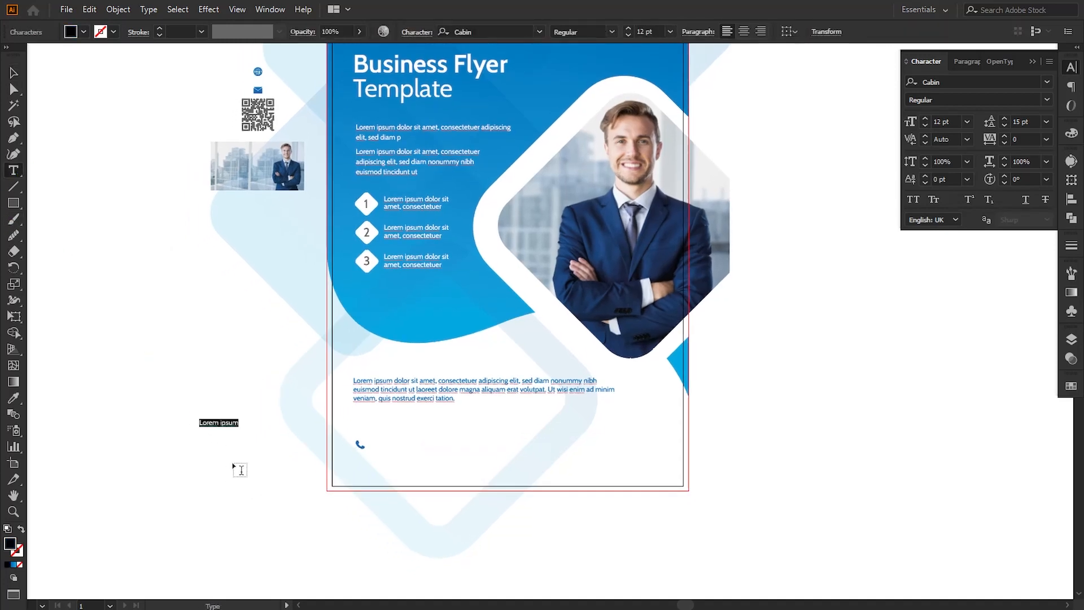
{"action": "key", "text": "BackSpace"}
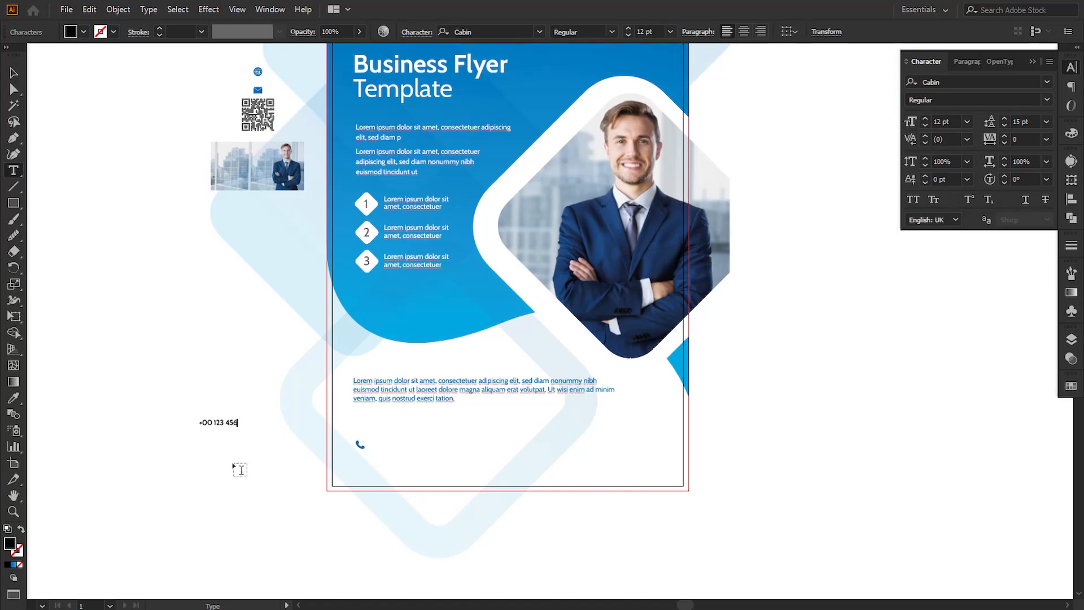
{"action": "left_click", "coordinate": [14, 72]}
{"action": "left_click", "coordinate": [145, 268]}
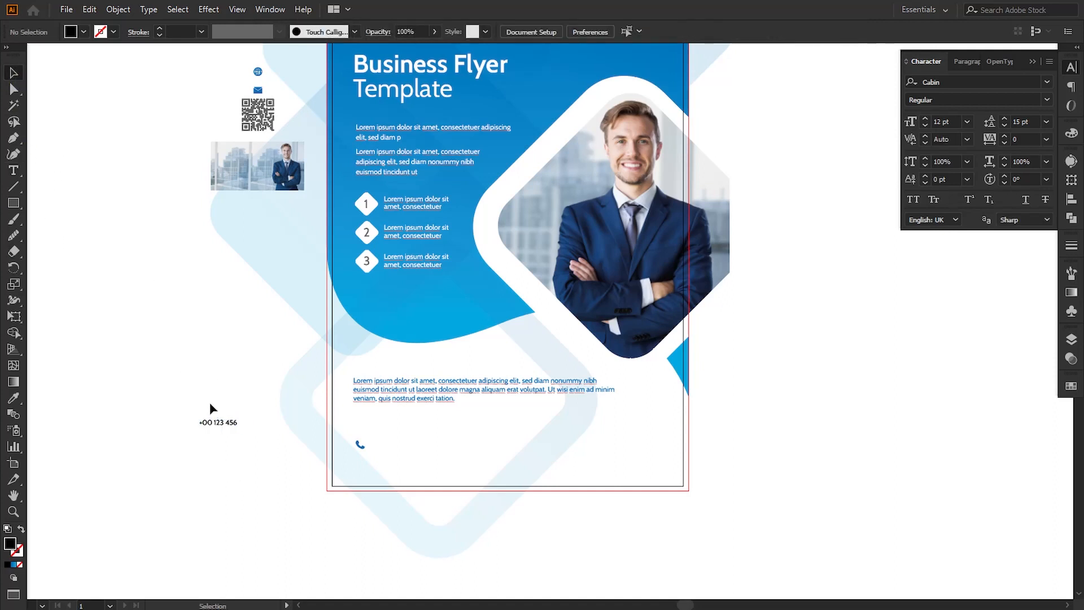
{"action": "left_click_drag", "start_coordinate": [227, 431], "coordinate": [389, 449]}
{"action": "left_click", "coordinate": [221, 507]}
Draw a thin vertical black rectangle about 0.02 × 0.33 in to the right of the phone number as a divider.
{"action": "left_click", "coordinate": [13, 202]}
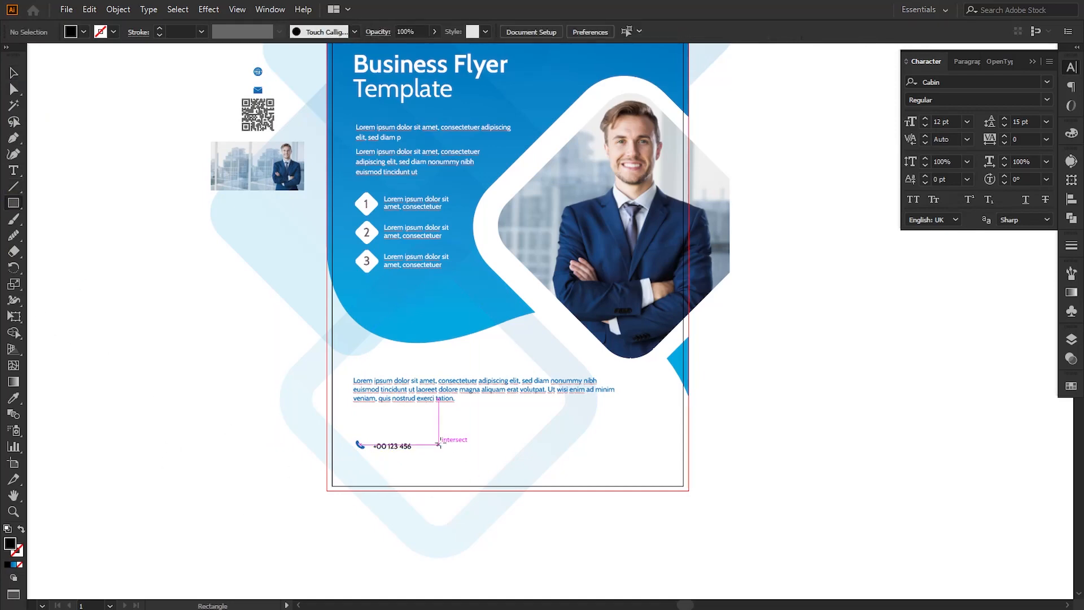
{"action": "left_click_drag", "start_coordinate": [437, 475], "coordinate": [465, 371]}
{"action": "key", "text": "ctrl+plus"}
{"action": "key", "text": "ctrl+plus"}
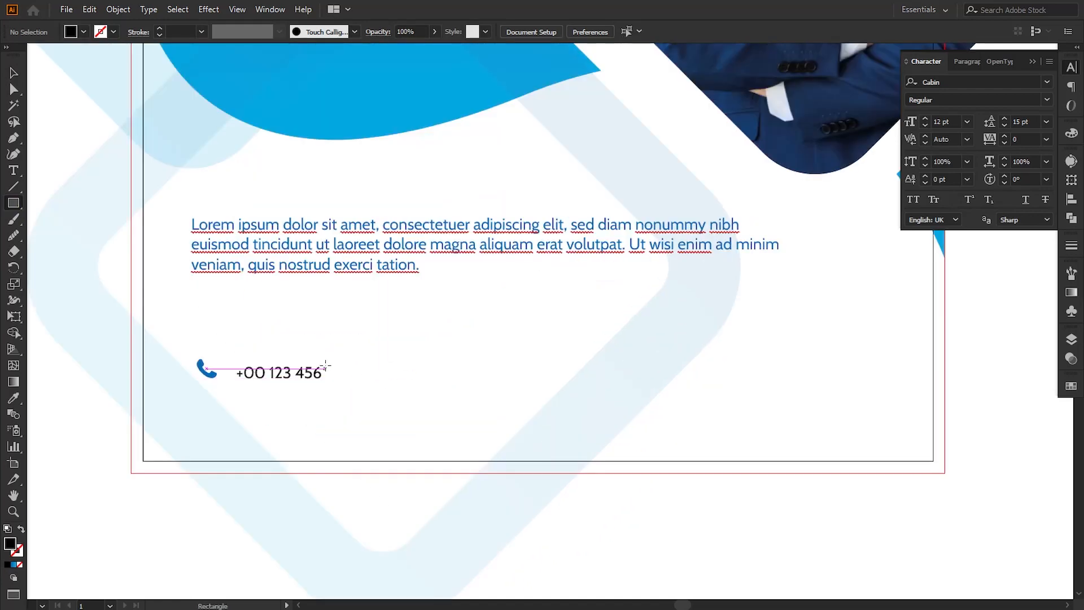
{"action": "left_click_drag", "start_coordinate": [331, 363], "coordinate": [332, 395]}
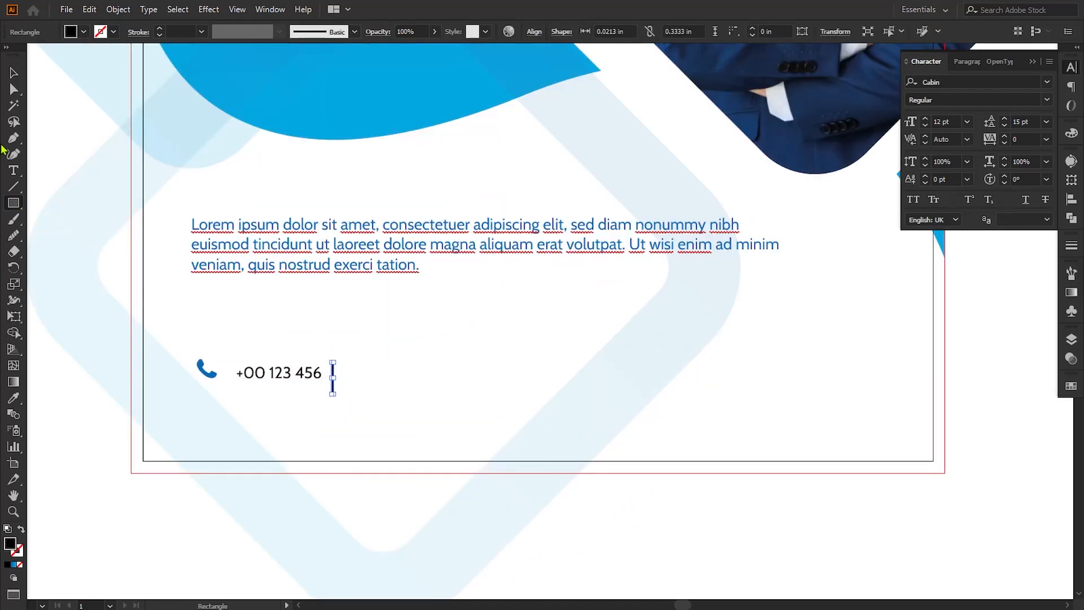
{"action": "left_click", "coordinate": [14, 73]}
{"action": "left_click", "coordinate": [45, 105]}
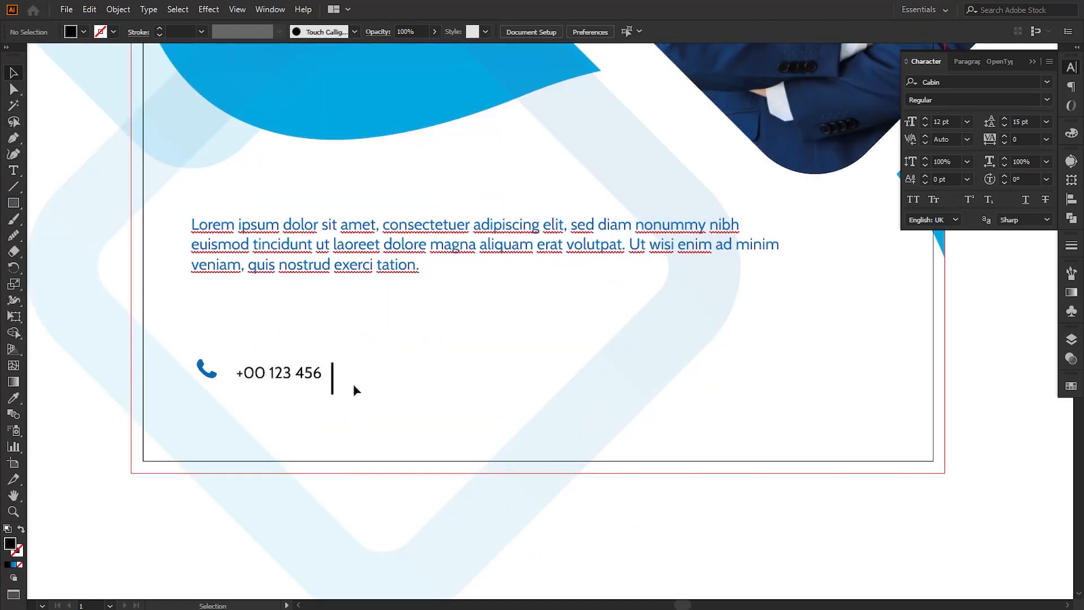
Nudge the vertical divider slightly closer to the phone number and level with it.
{"action": "left_click", "coordinate": [334, 390]}
{"action": "key", "text": "Left"}
{"action": "key", "text": "Left"}
{"action": "key", "text": "Left"}
{"action": "key", "text": "Left"}
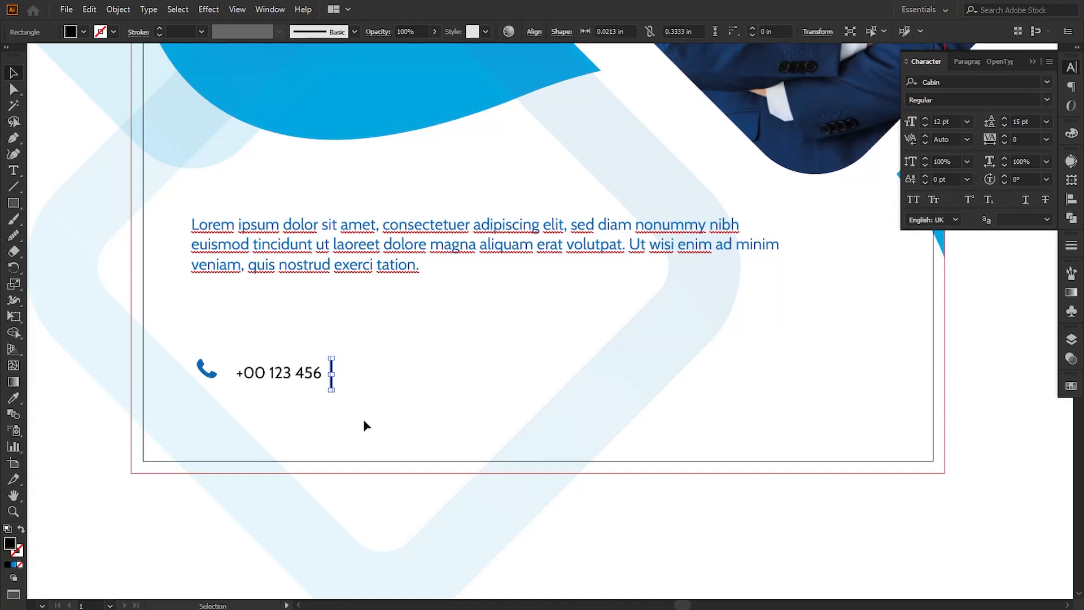
Narrow the divider to about 0.01 in wide and shorten it from its lower end.
{"action": "key", "text": "a"}
{"action": "key", "text": "ctrl+equal"}
{"action": "key", "text": "ctrl+equal"}
{"action": "key", "text": "v"}
{"action": "left_click_drag", "start_coordinate": [540, 322], "coordinate": [536, 321]}
{"action": "left_click", "coordinate": [570, 355]}
{"action": "left_click", "coordinate": [534, 358]}
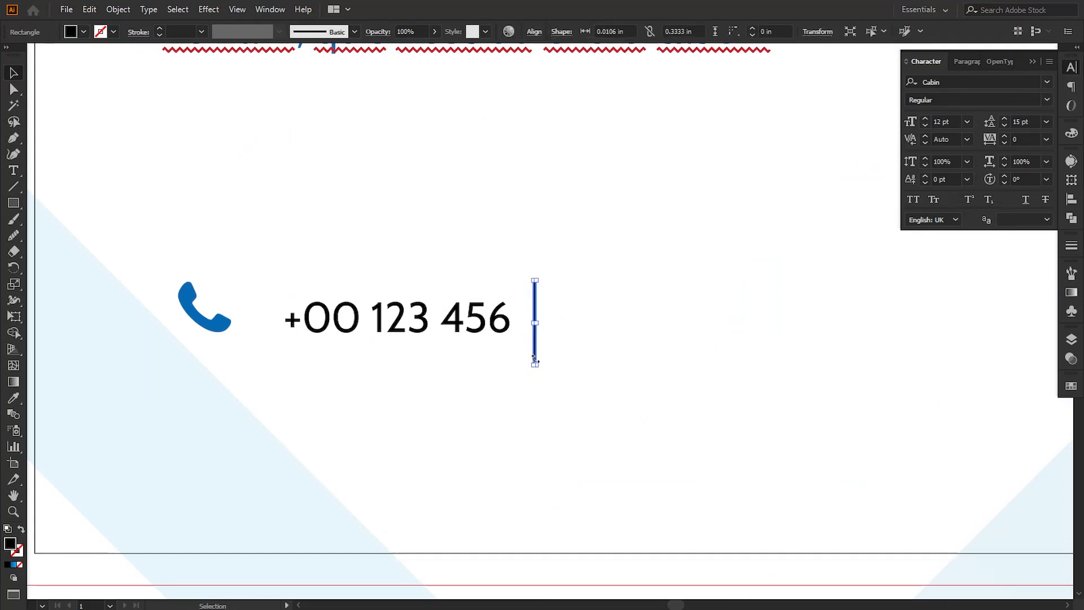
{"action": "left_click_drag", "start_coordinate": [535, 365], "coordinate": [535, 351]}
{"action": "left_click", "coordinate": [572, 370]}
Fine-tune the divider's ends so it is about 0.23 in tall beside the phone number.
{"action": "scroll", "coordinate": [558, 324], "scroll_direction": "up", "scroll_amount": 4}
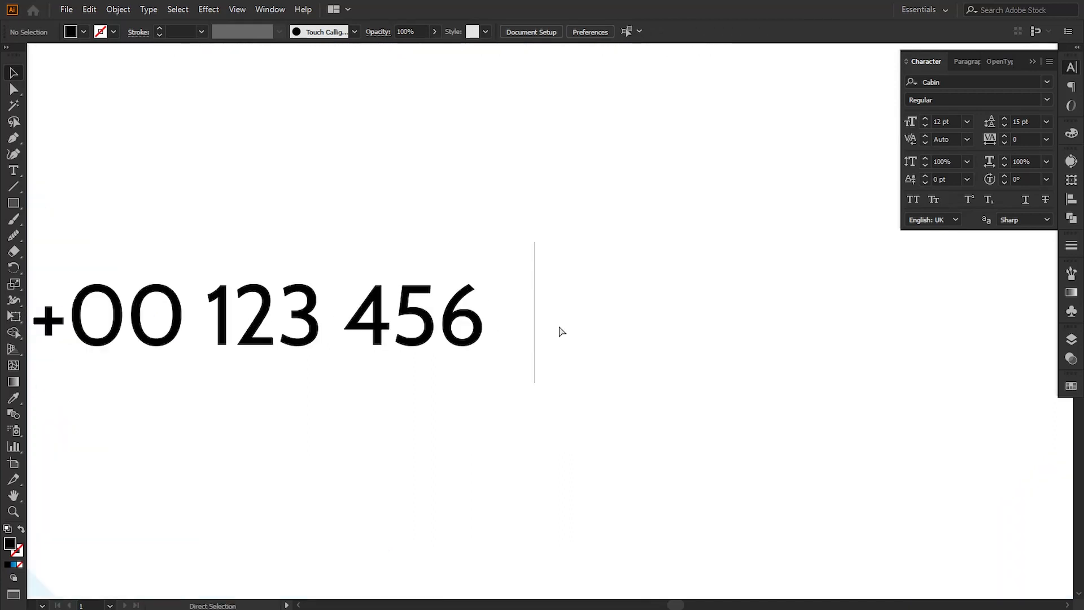
{"action": "left_click", "coordinate": [535, 333]}
{"action": "left_click_drag", "start_coordinate": [537, 310], "coordinate": [539, 310]}
{"action": "left_click_drag", "start_coordinate": [536, 414], "coordinate": [539, 379]}
{"action": "left_click_drag", "start_coordinate": [539, 291], "coordinate": [542, 292]}
{"action": "left_click", "coordinate": [559, 327]}
{"action": "key", "text": "ctrl+minus"}
{"action": "key", "text": "ctrl+minus"}
{"action": "key", "text": "ctrl+minus"}
{"action": "key", "text": "ctrl+minus"}
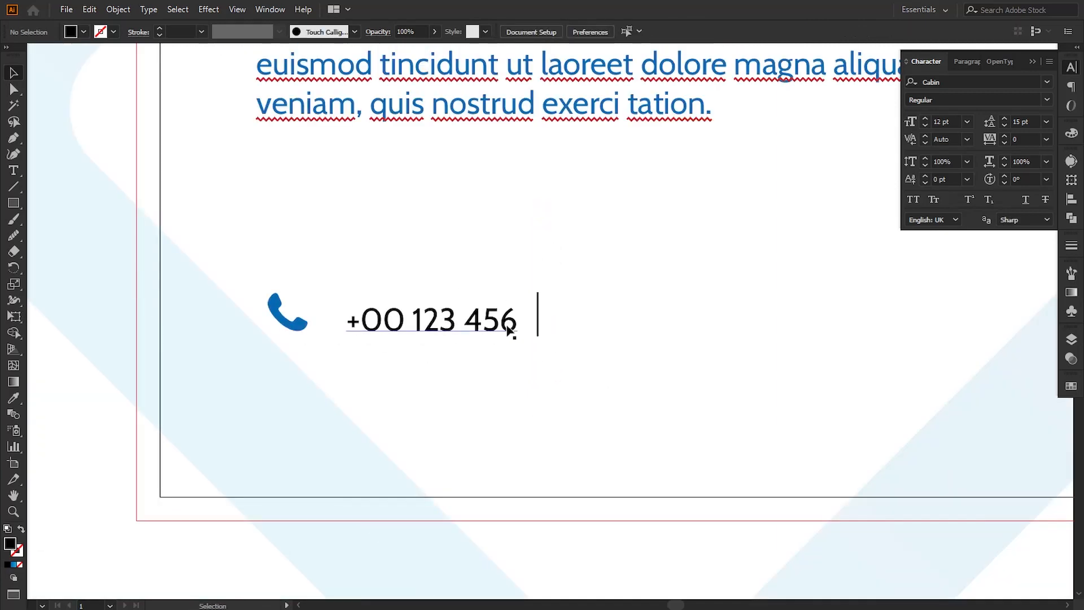
Align the phone icon, phone number and divider to their common vertical center.
{"action": "left_click", "coordinate": [510, 327]}
{"action": "left_click", "coordinate": [539, 325], "text": "shift"}
{"action": "left_click", "coordinate": [291, 316], "text": "shift"}
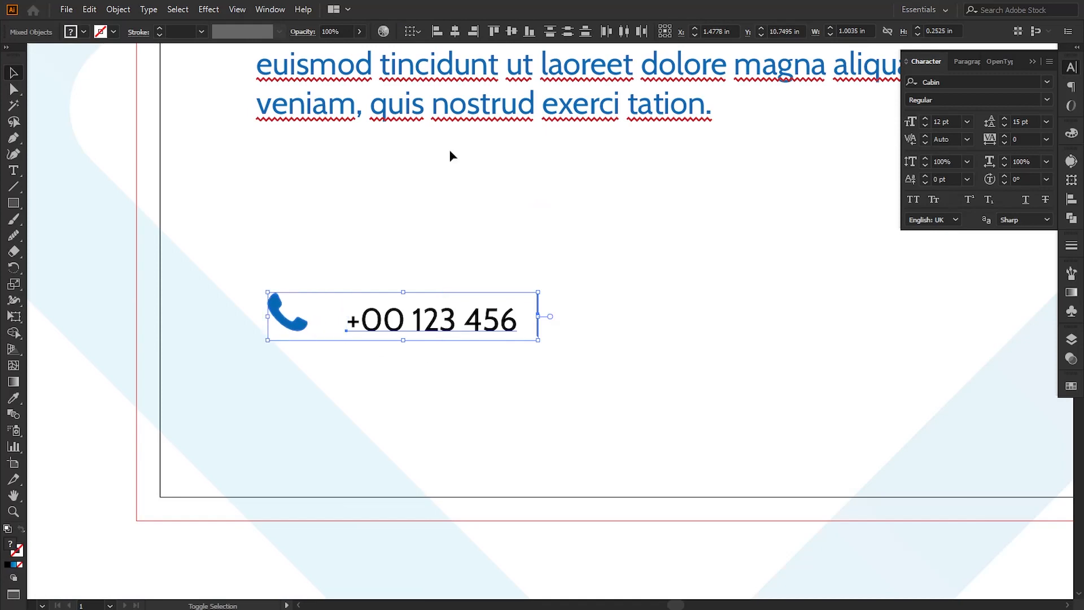
{"action": "left_click", "coordinate": [510, 31]}
{"action": "left_click", "coordinate": [552, 396]}
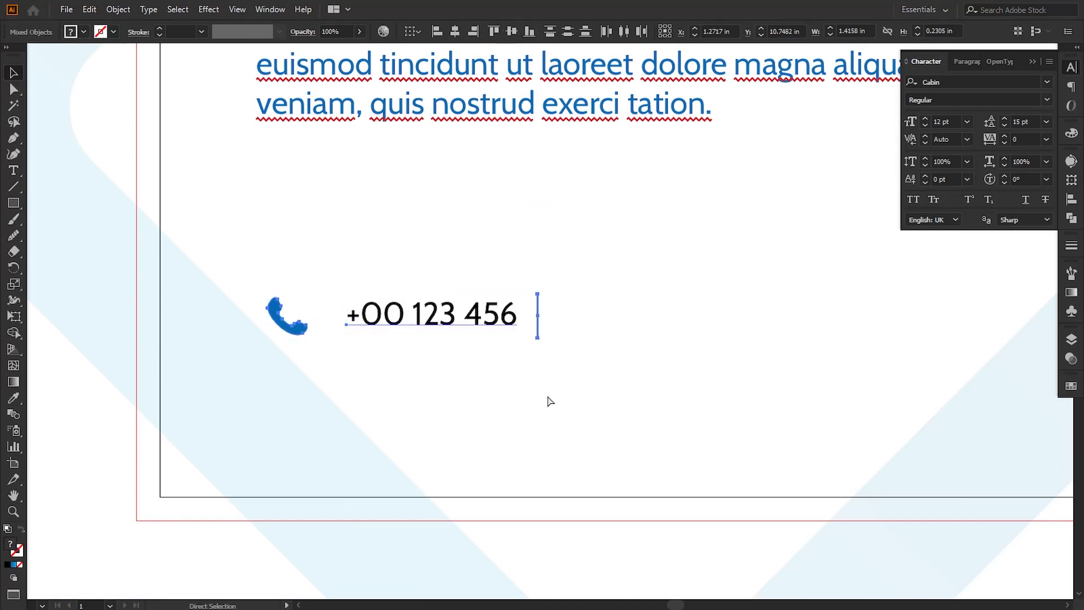
Nudge the phone number and the divider left, closer to the phone icon.
{"action": "key", "text": "ctrl+minus"}
{"action": "key", "text": "ctrl+minus"}
{"action": "left_click", "coordinate": [525, 529]}
{"action": "key", "text": "ctrl+plus"}
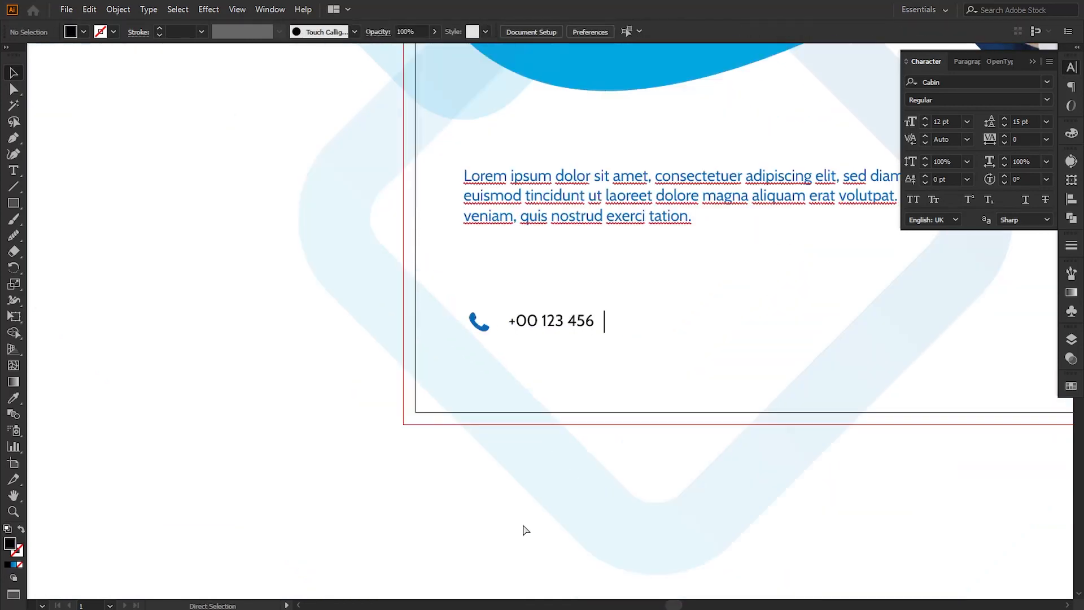
{"action": "key", "text": "space"}
{"action": "left_click_drag", "start_coordinate": [530, 492], "coordinate": [481, 506]}
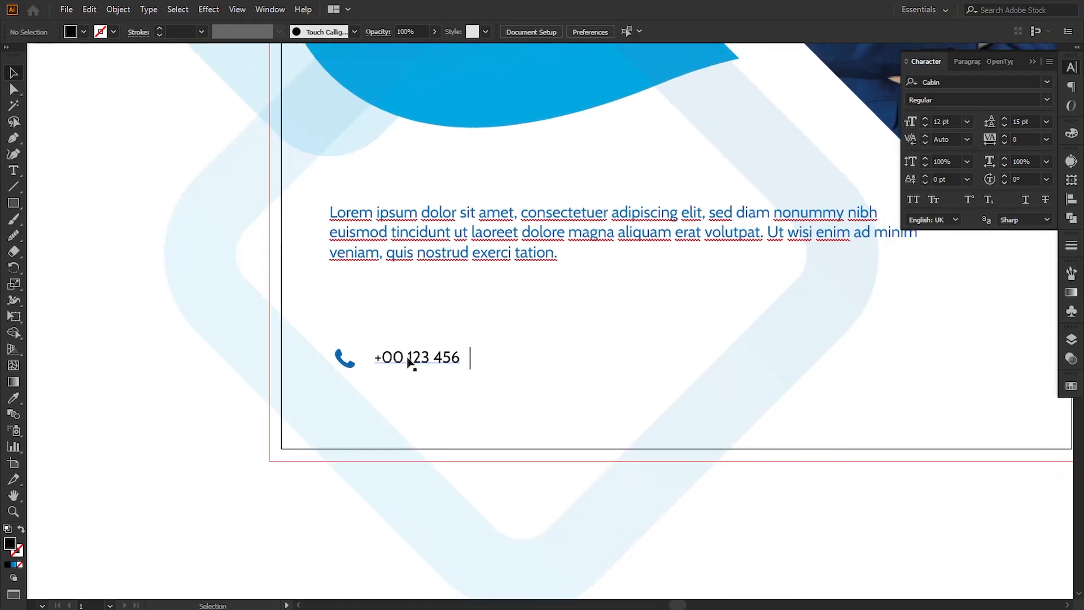
{"action": "left_click", "coordinate": [411, 359]}
{"action": "left_click", "coordinate": [349, 495]}
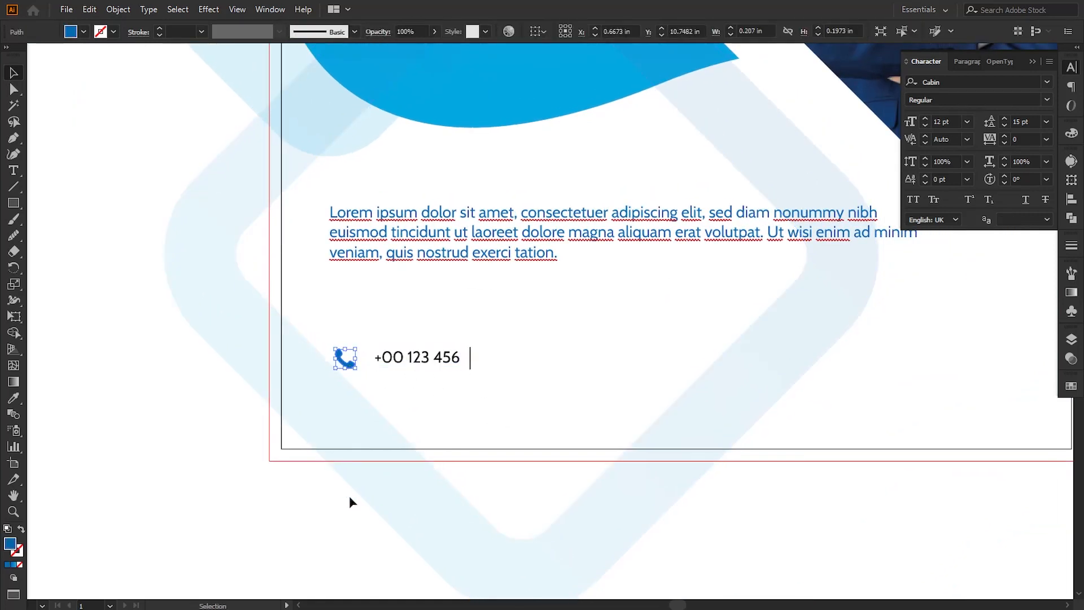
{"action": "key", "text": "space"}
{"action": "left_click_drag", "start_coordinate": [459, 443], "coordinate": [418, 456]}
{"action": "left_click", "coordinate": [375, 381]}
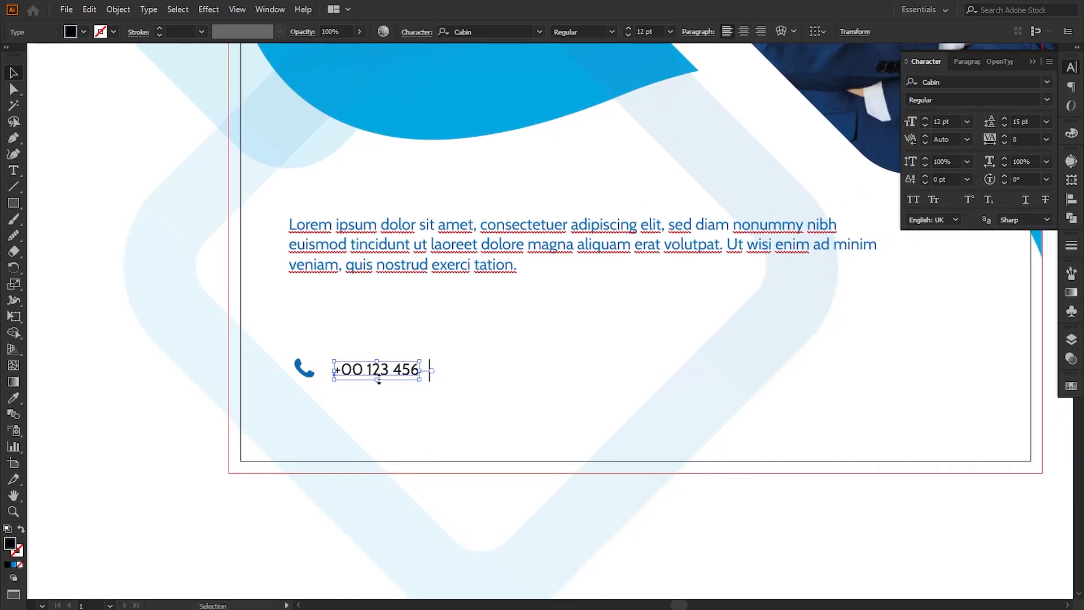
{"action": "key", "text": "Left"}
{"action": "key", "text": "Left"}
{"action": "key", "text": "Left"}
{"action": "key", "text": "Left"}
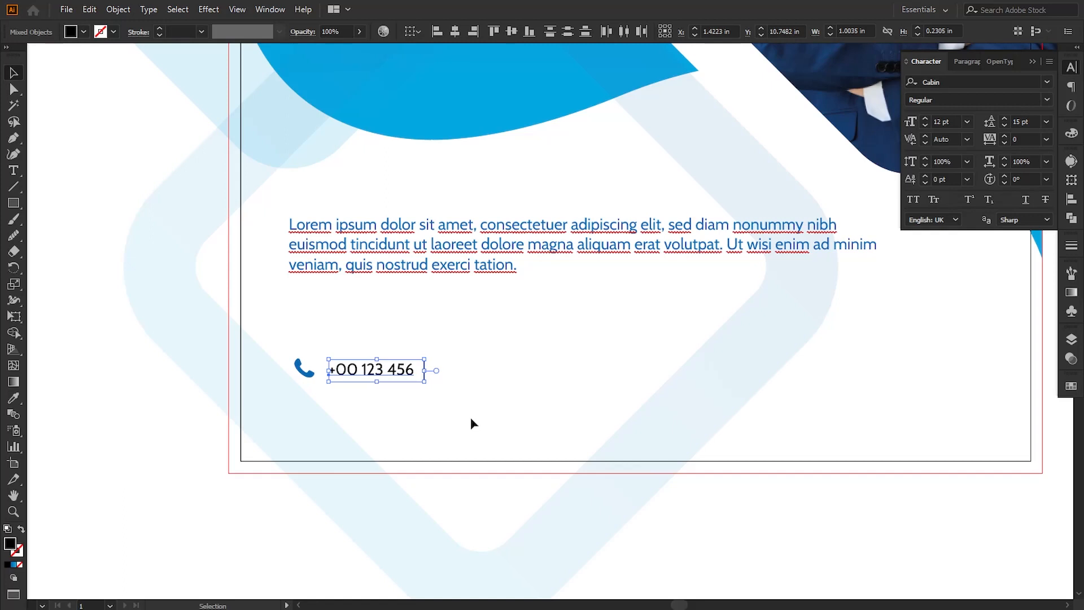
Duplicate the phone icon, number and divider together to the right of the first divider.
{"action": "left_click", "coordinate": [207, 427]}
{"action": "left_click", "coordinate": [362, 374]}
{"action": "left_click", "coordinate": [303, 368], "text": "shift"}
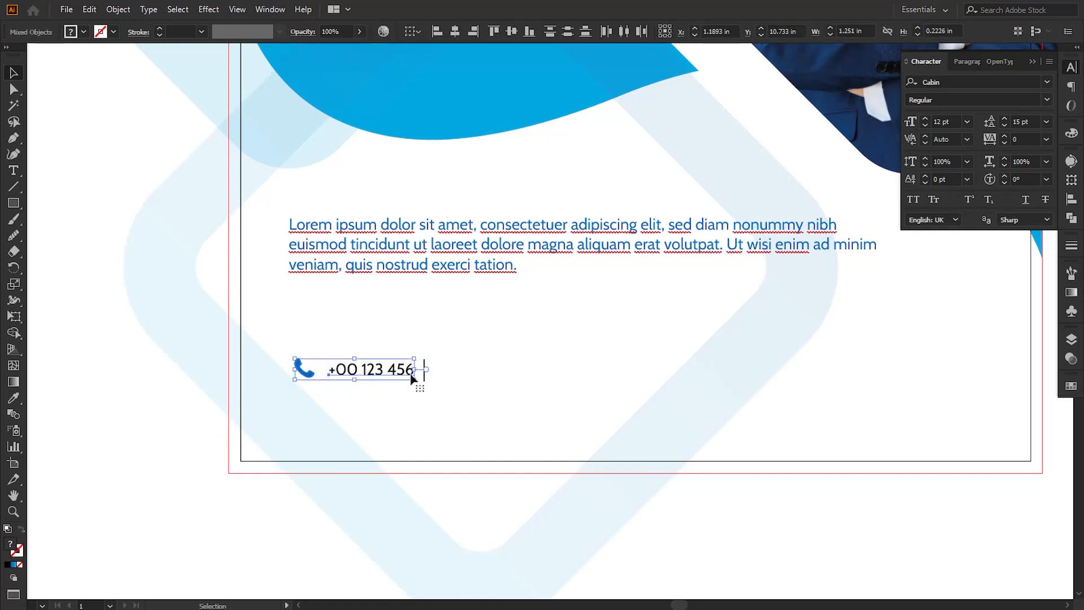
{"action": "left_click_drag", "start_coordinate": [384, 374], "coordinate": [536, 383]}
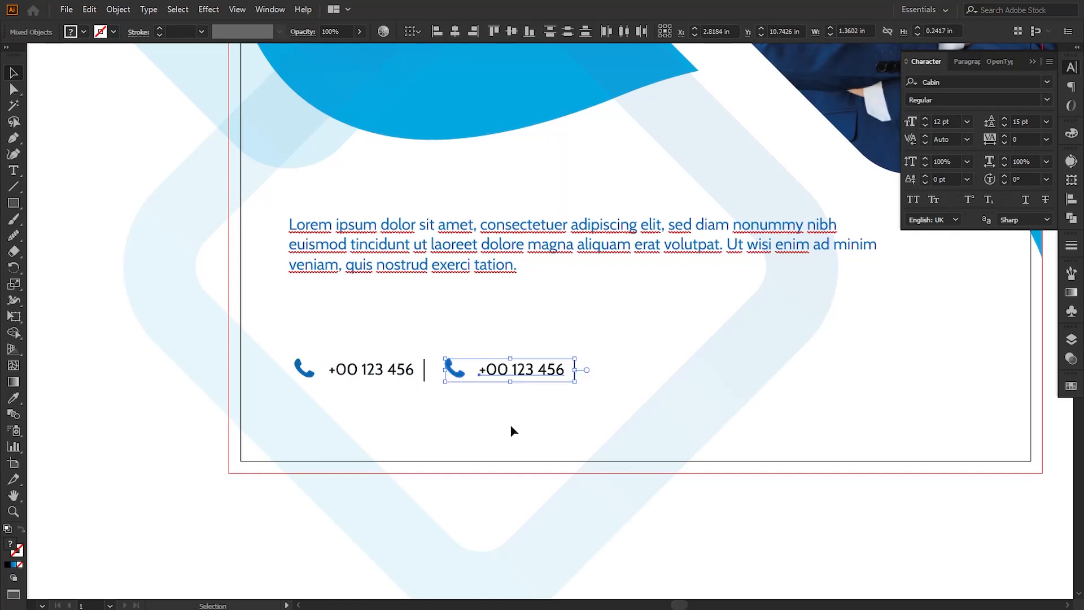
Nudge the duplicated phone icon, number and divider left, closer to the first divider.
{"action": "key", "text": "Left"}
{"action": "key", "text": "Left"}
{"action": "key", "text": "Left"}
{"action": "key", "text": "Left"}
{"action": "key", "text": "Left"}
{"action": "key", "text": "Left"}
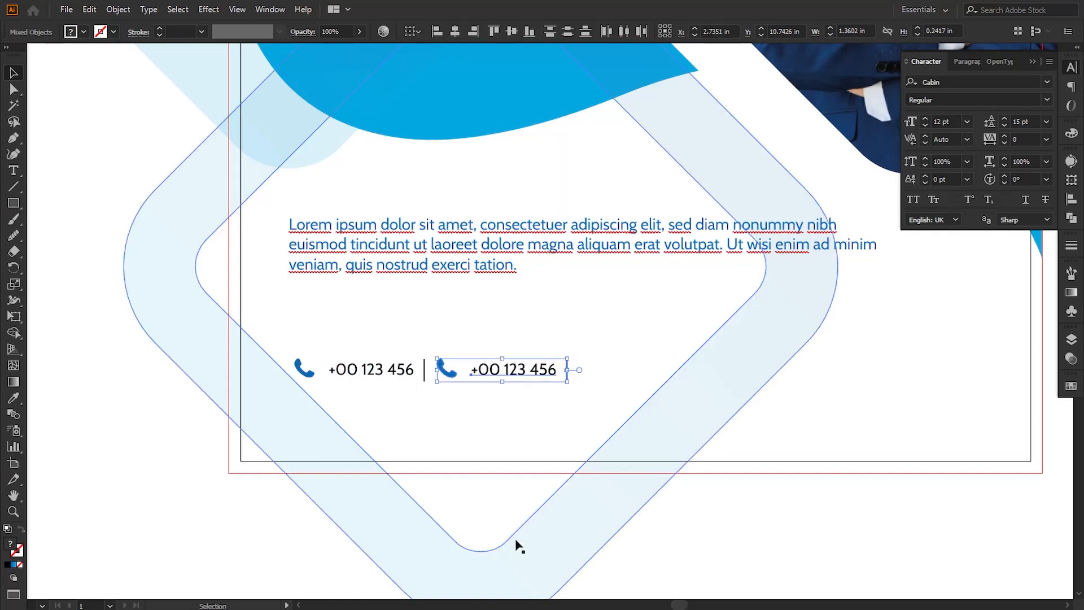
{"action": "left_click", "coordinate": [519, 544]}
{"action": "left_click_drag", "start_coordinate": [556, 551], "coordinate": [462, 540]}
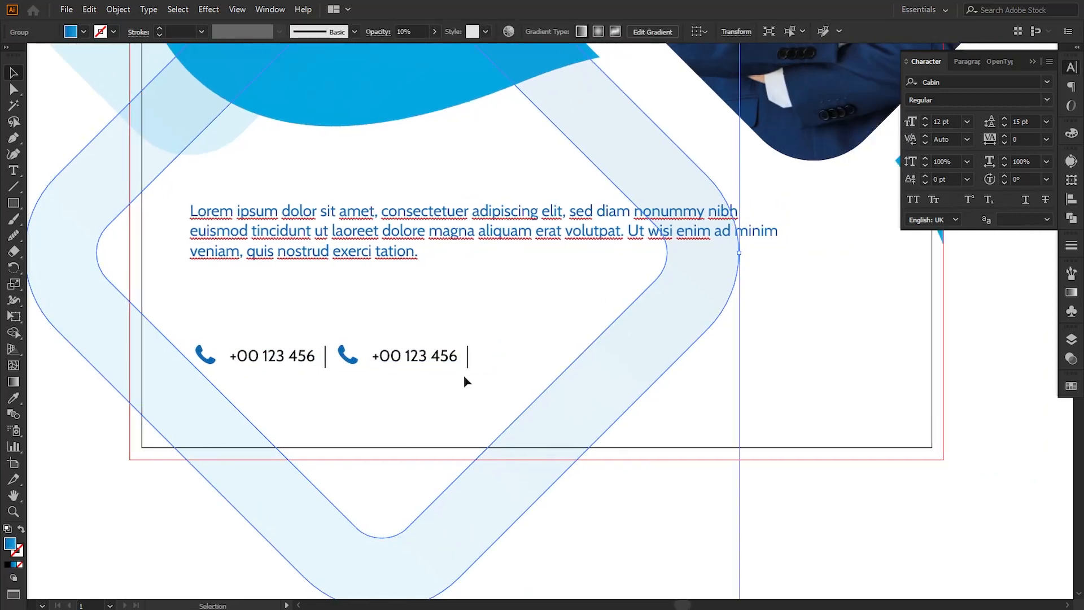
{"action": "left_click", "coordinate": [426, 359]}
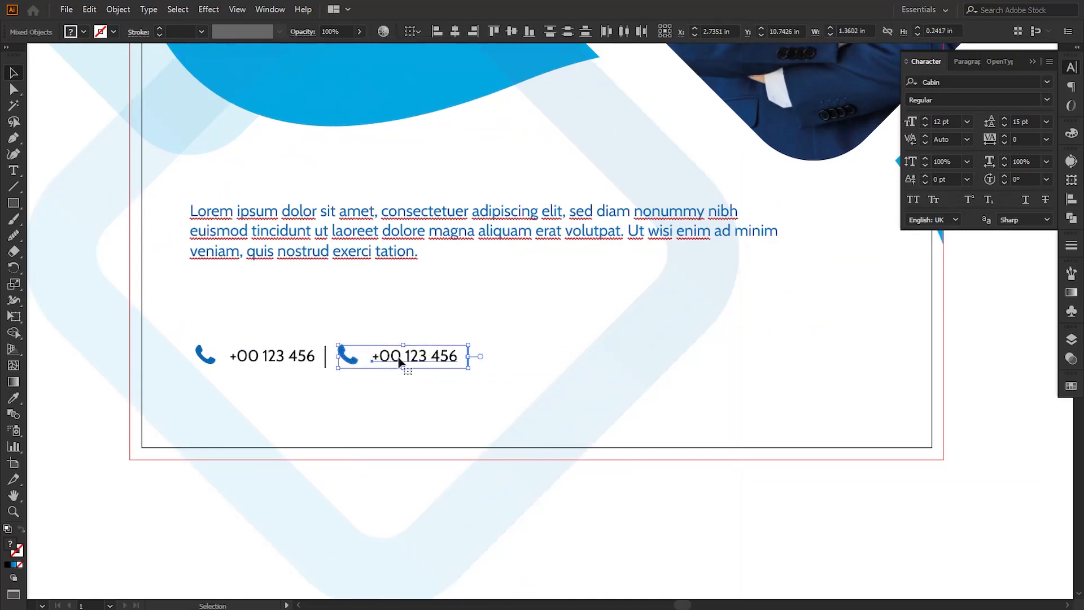
{"action": "left_click", "coordinate": [401, 520]}
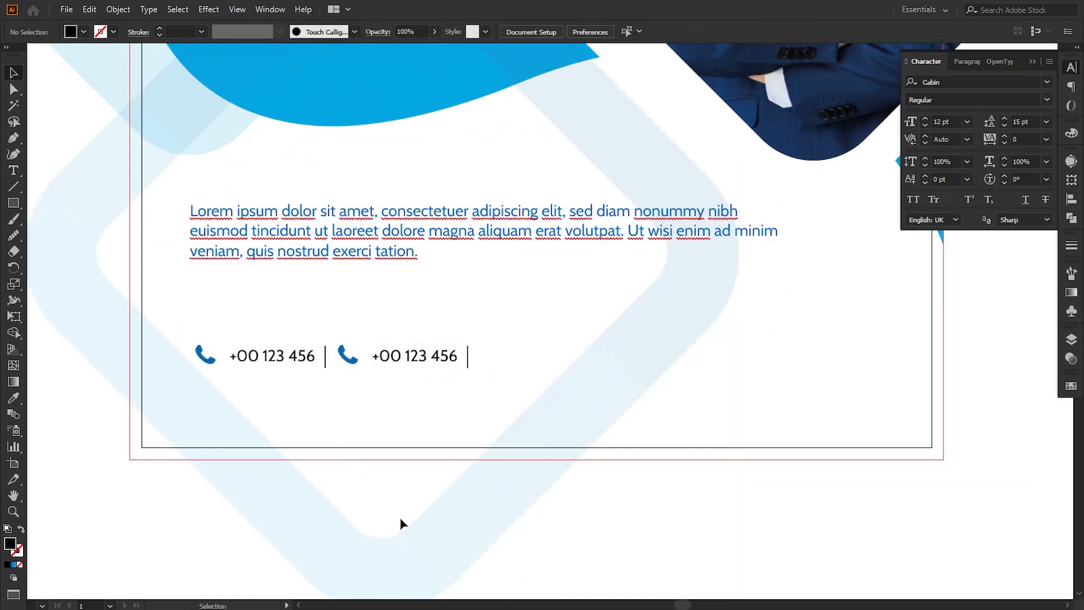
{"action": "double_click", "coordinate": [389, 359]}
{"action": "left_click_drag", "start_coordinate": [372, 355], "coordinate": [466, 355]}
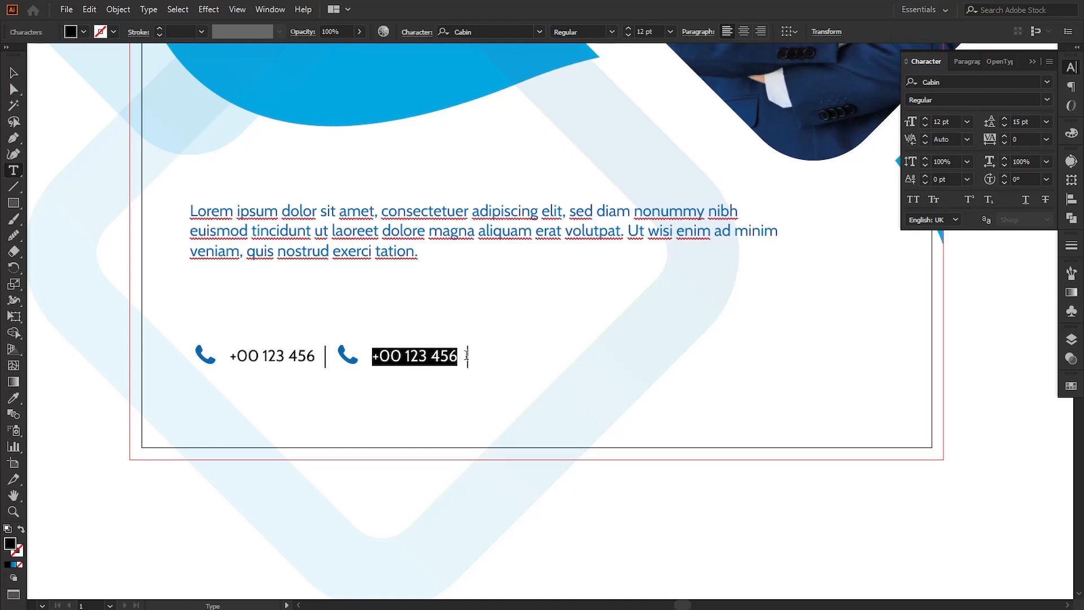
{"action": "type", "text": "www.yo"}
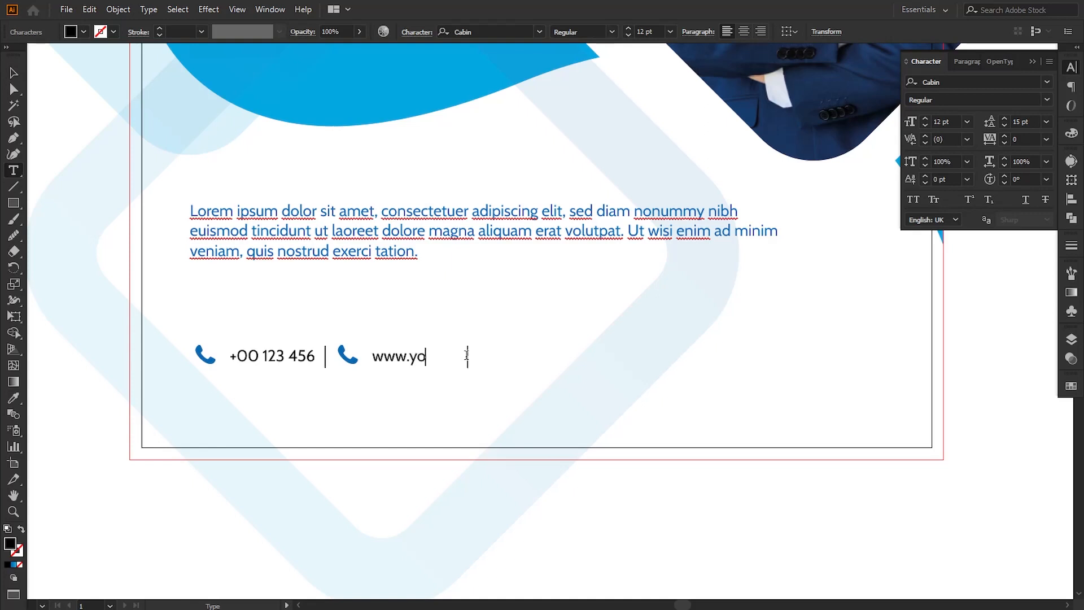
{"action": "type", "text": "urwebsite.com"}
{"action": "left_click", "coordinate": [14, 73]}
{"action": "scroll", "coordinate": [481, 554], "scroll_direction": "left", "scroll_amount": 5}
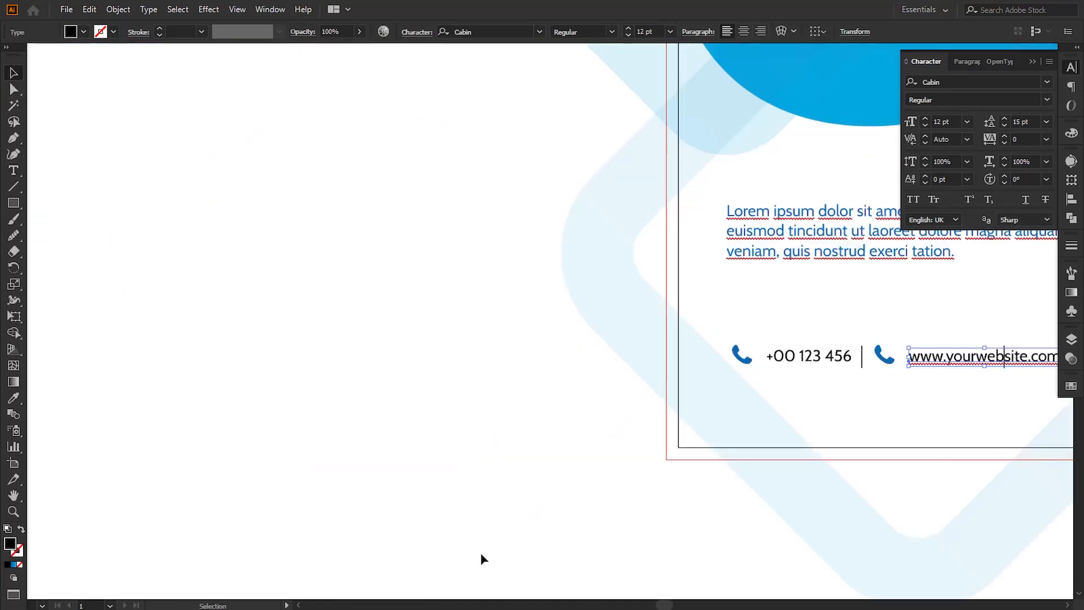
{"action": "left_click_drag", "start_coordinate": [663, 448], "coordinate": [127, 419]}
{"action": "left_click", "coordinate": [603, 516]}
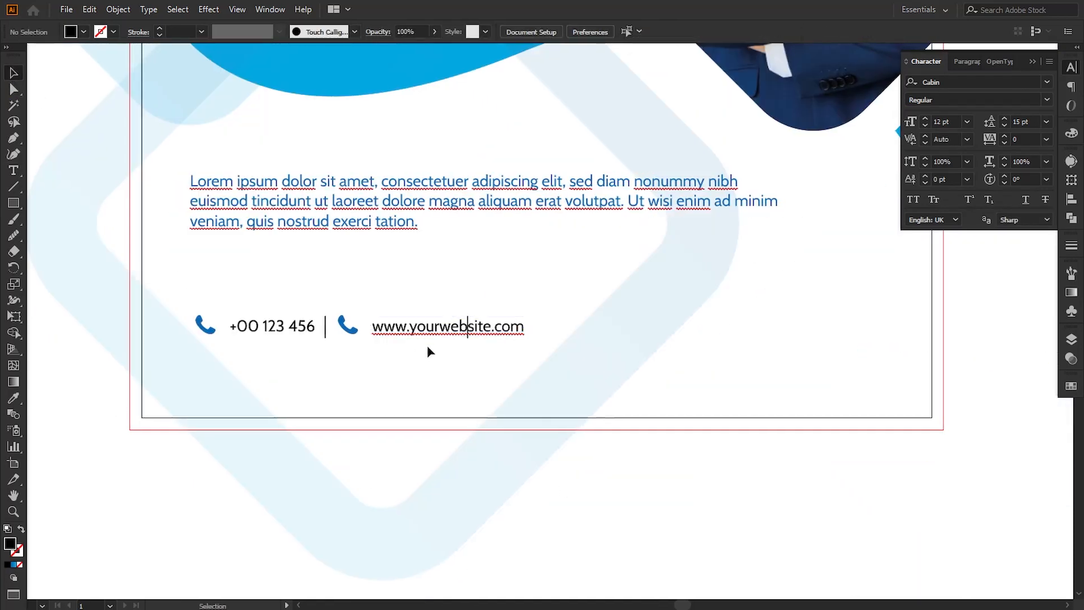
{"action": "left_click_drag", "start_coordinate": [466, 340], "coordinate": [531, 340]}
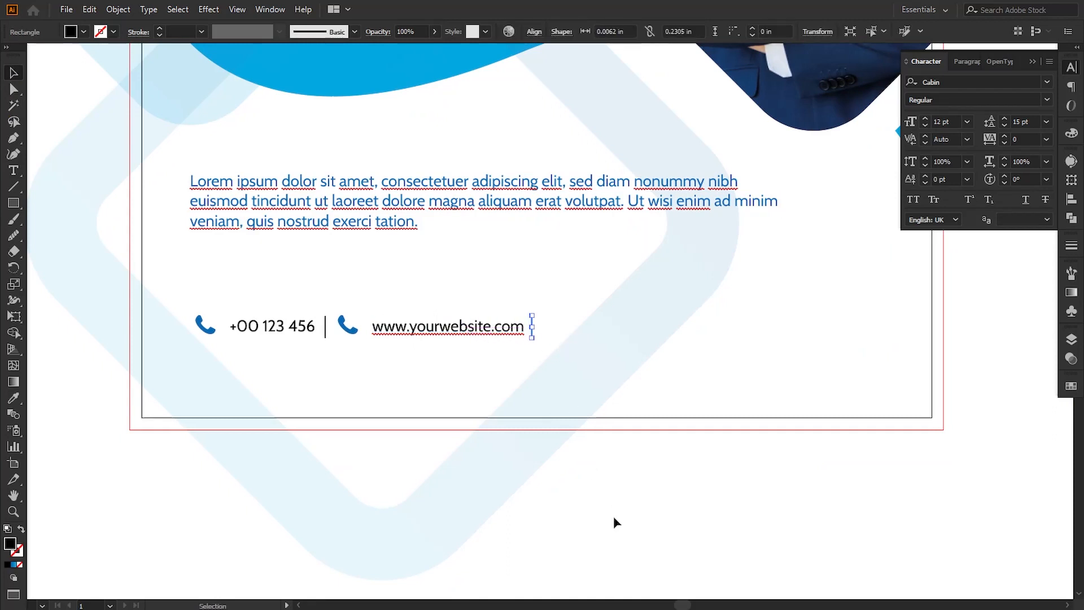
{"action": "left_click", "coordinate": [615, 522]}
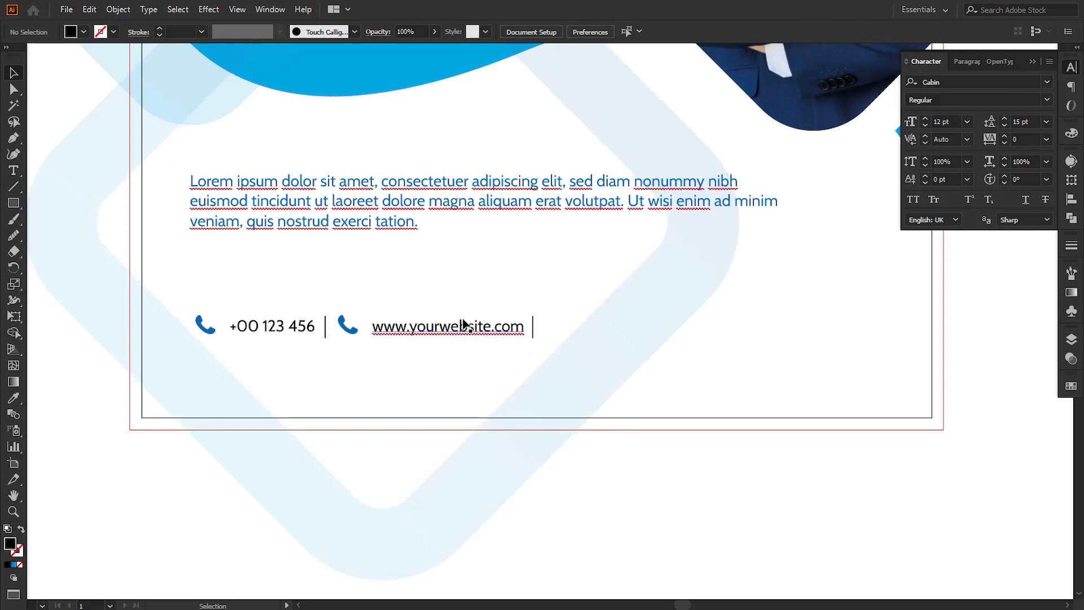
Duplicate the web address and its phone icon to the right of the second divider.
{"action": "left_click", "coordinate": [446, 331]}
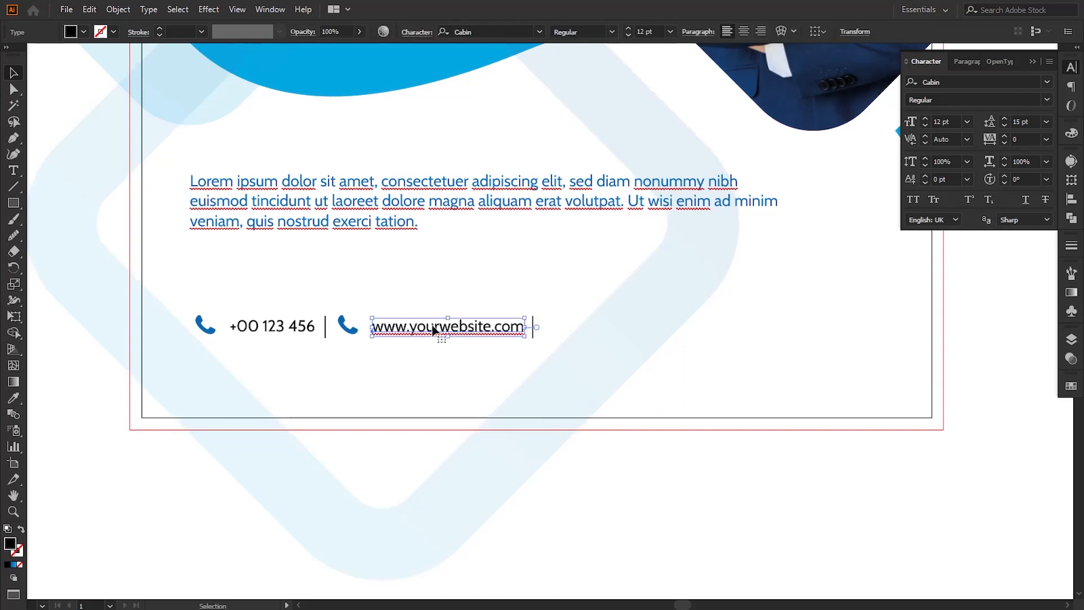
{"action": "left_click", "coordinate": [347, 332], "text": "shift"}
{"action": "left_click_drag", "start_coordinate": [416, 335], "coordinate": [620, 337]}
{"action": "left_click", "coordinate": [597, 516]}
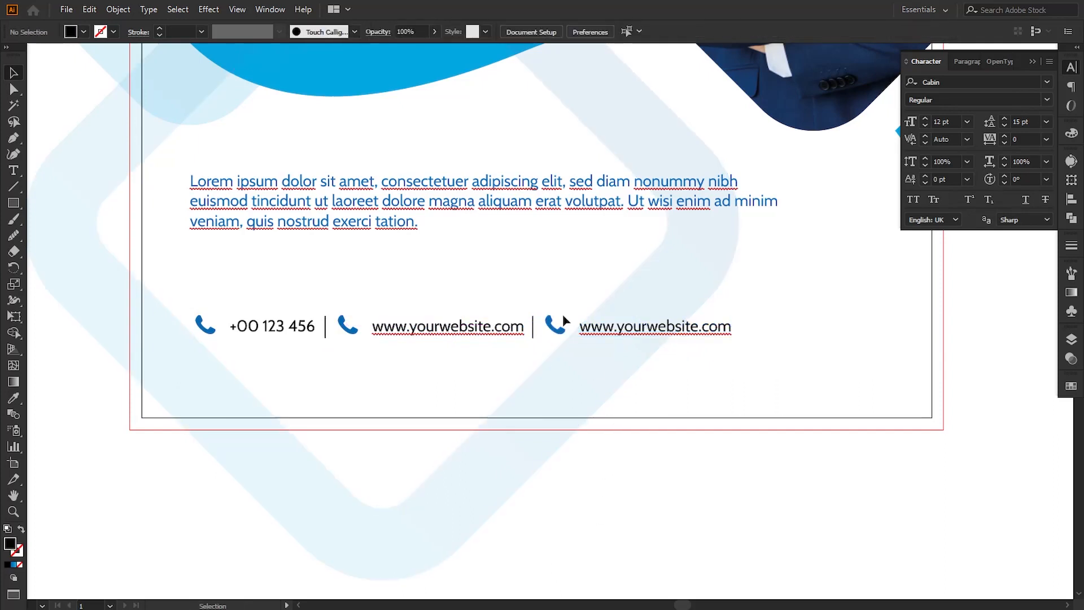
Replace the copied web address with the contact e-mail address.
{"action": "key", "text": "t"}
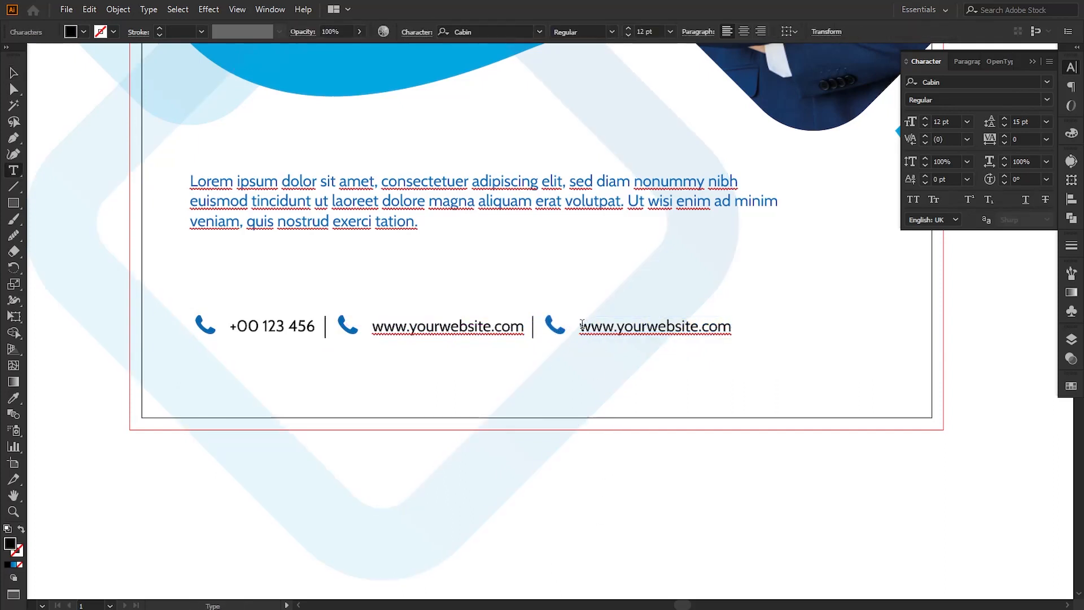
{"action": "left_click_drag", "start_coordinate": [582, 327], "coordinate": [796, 323]}
{"action": "type", "text": "co"}
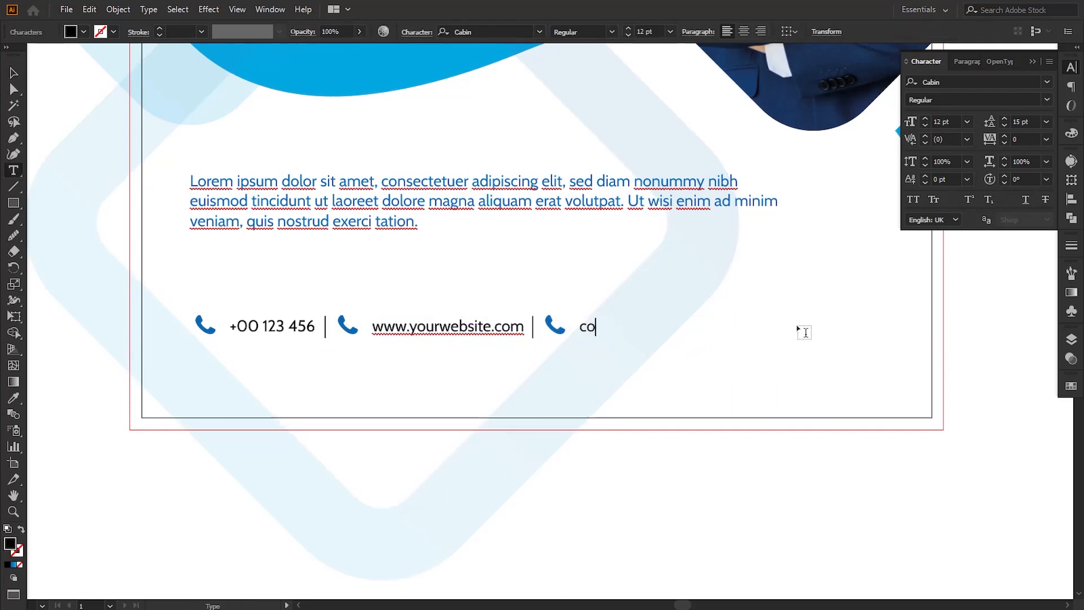
{"action": "type", "text": "ntact@"}
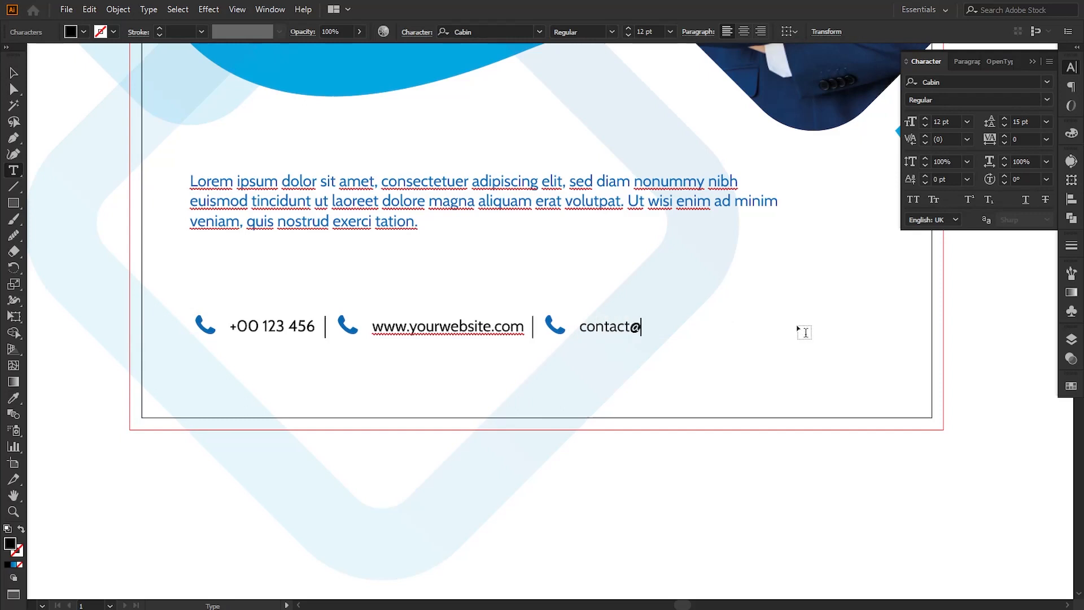
{"action": "type", "text": "email"}
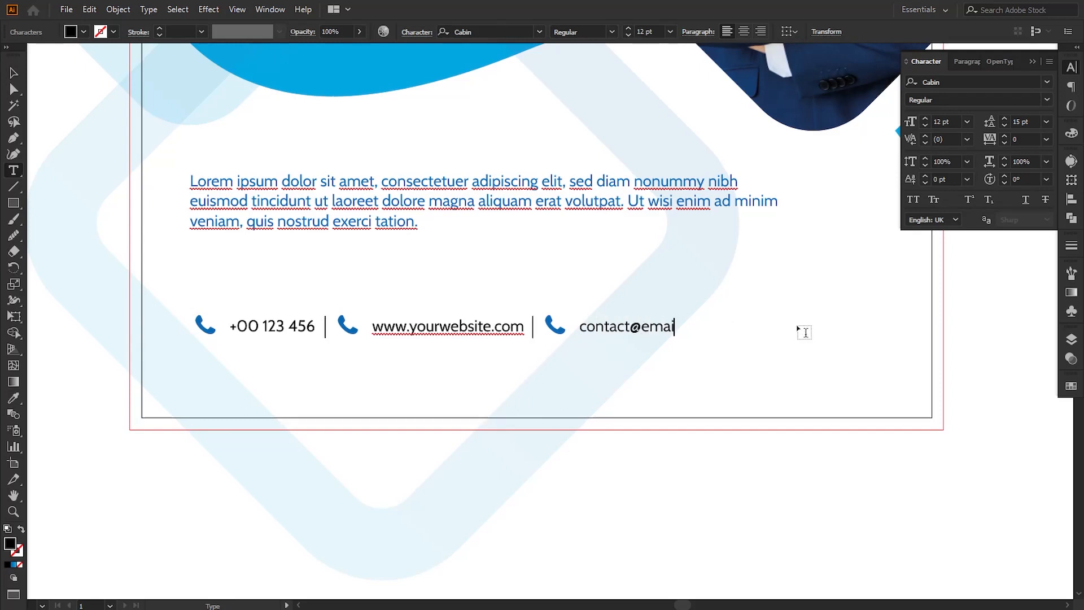
{"action": "type", "text": ".cm"}
{"action": "key", "text": "BackSpace"}
{"action": "type", "text": "om"}
{"action": "left_click", "coordinate": [14, 74]}
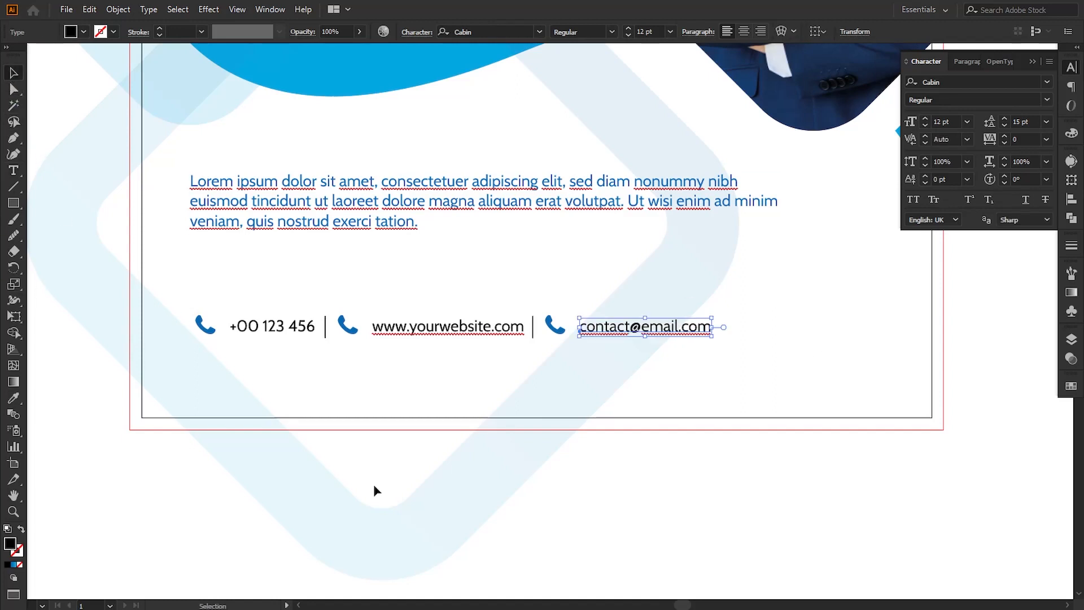
{"action": "left_click", "coordinate": [375, 487]}
Bring the globe and envelope icons from beside the artboard down to just below the contact row.
{"action": "key", "text": "ctrl+minus"}
{"action": "key", "text": "ctrl+minus"}
{"action": "key", "text": "ctrl+minus"}
{"action": "key", "text": "ctrl+plus"}
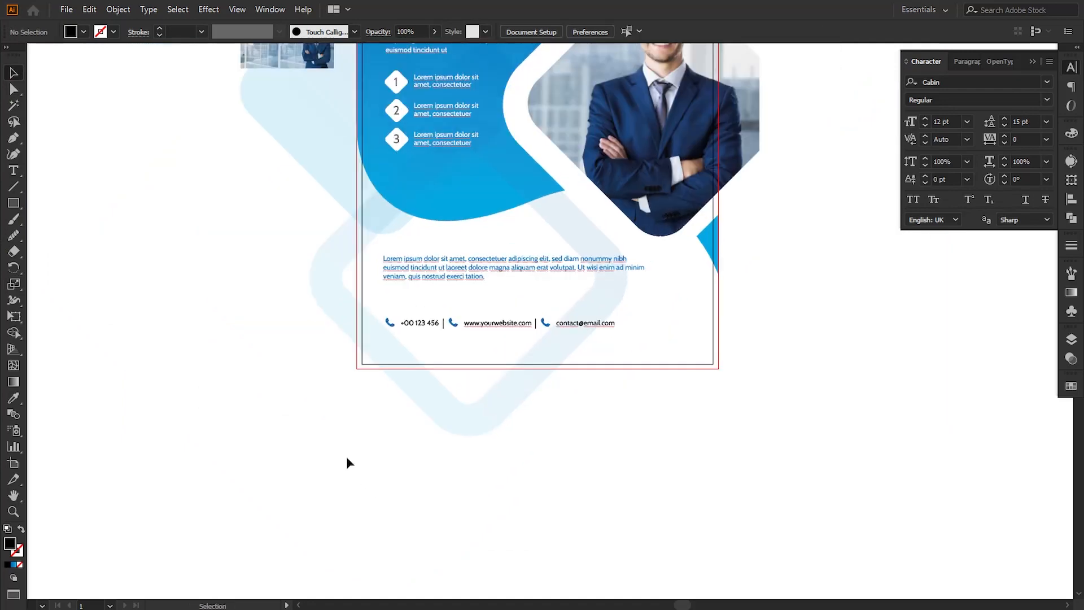
{"action": "key", "text": "space"}
{"action": "left_click_drag", "start_coordinate": [261, 409], "coordinate": [265, 523]}
{"action": "left_click", "coordinate": [293, 87]}
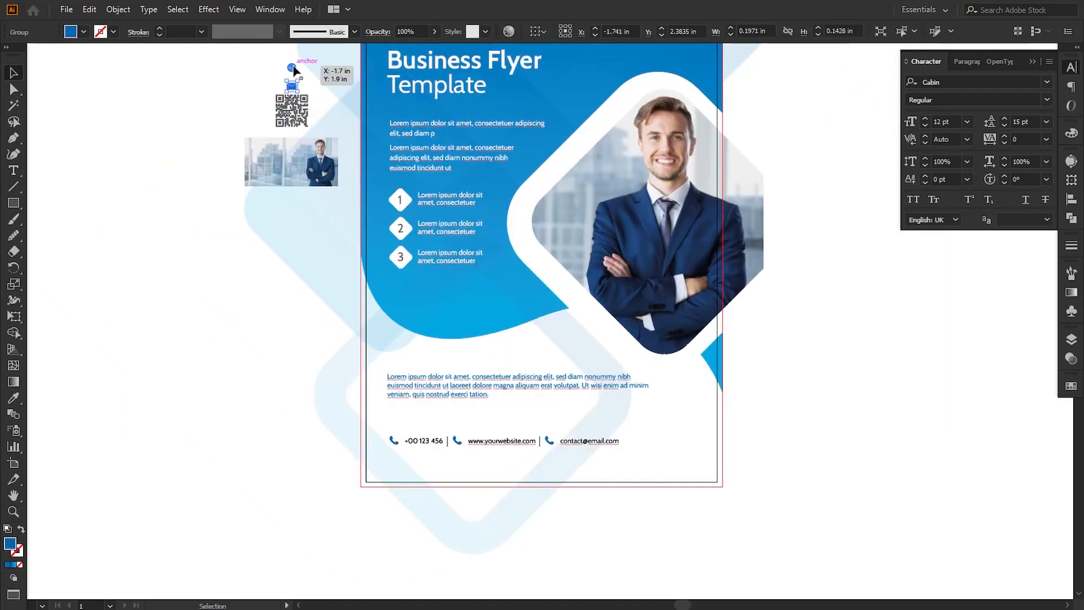
{"action": "left_click", "coordinate": [295, 67], "text": "shift"}
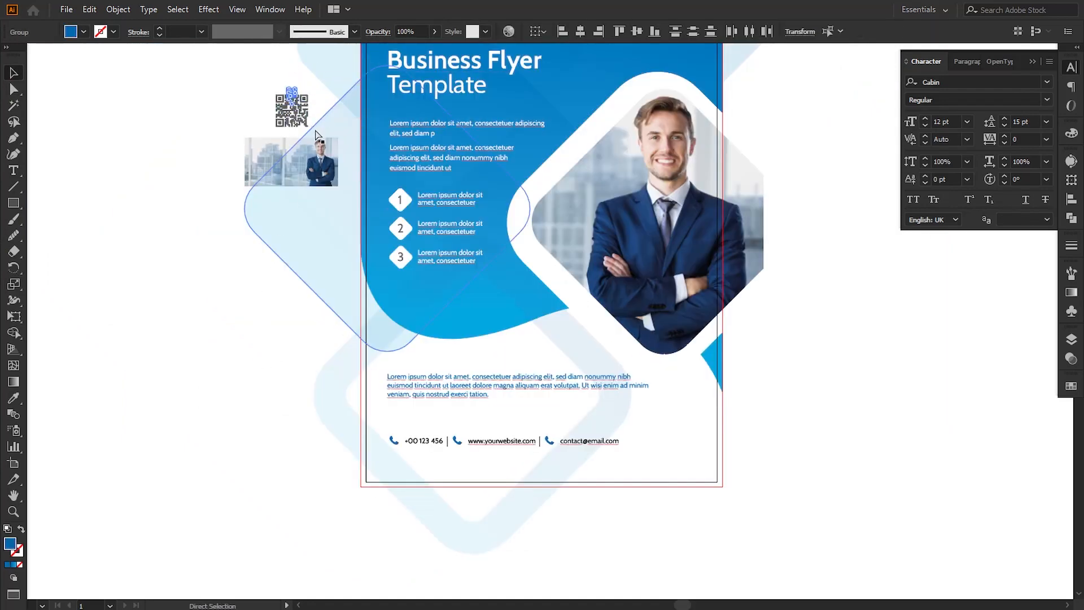
{"action": "left_click_drag", "start_coordinate": [295, 75], "coordinate": [444, 476]}
{"action": "key", "text": "ctrl+plus"}
{"action": "key", "text": "ctrl+plus"}
{"action": "key", "text": "ctrl+plus"}
{"action": "left_click_drag", "start_coordinate": [495, 415], "coordinate": [258, 458]}
{"action": "left_click", "coordinate": [379, 298]}
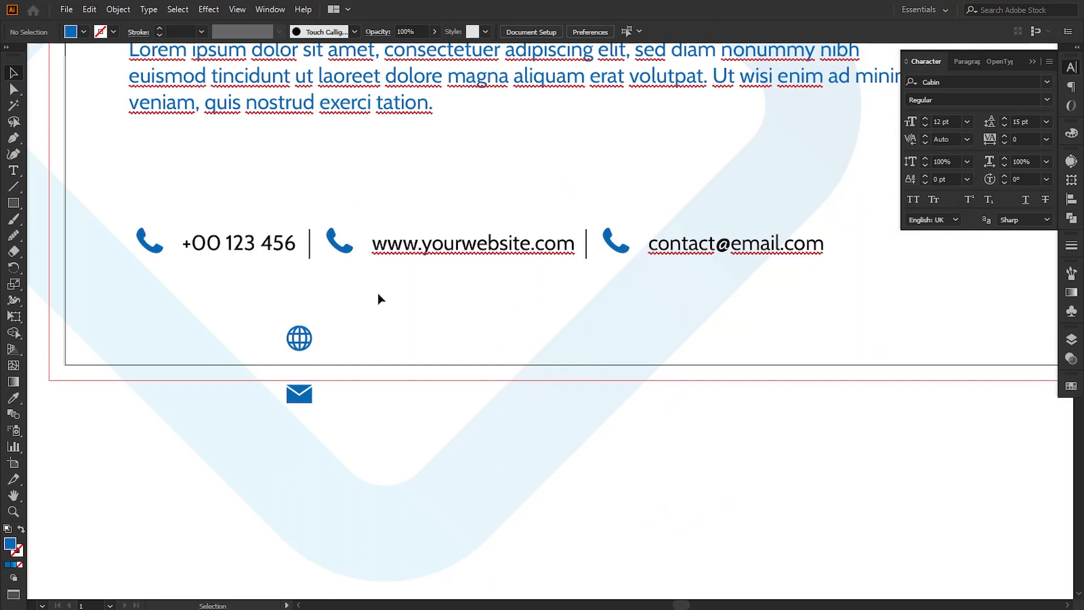
Delete the phone icon before the web address and put the globe icon in its place.
{"action": "left_click", "coordinate": [340, 249]}
{"action": "key", "text": "Delete"}
{"action": "left_click_drag", "start_coordinate": [306, 336], "coordinate": [346, 244]}
{"action": "left_click", "coordinate": [411, 464]}
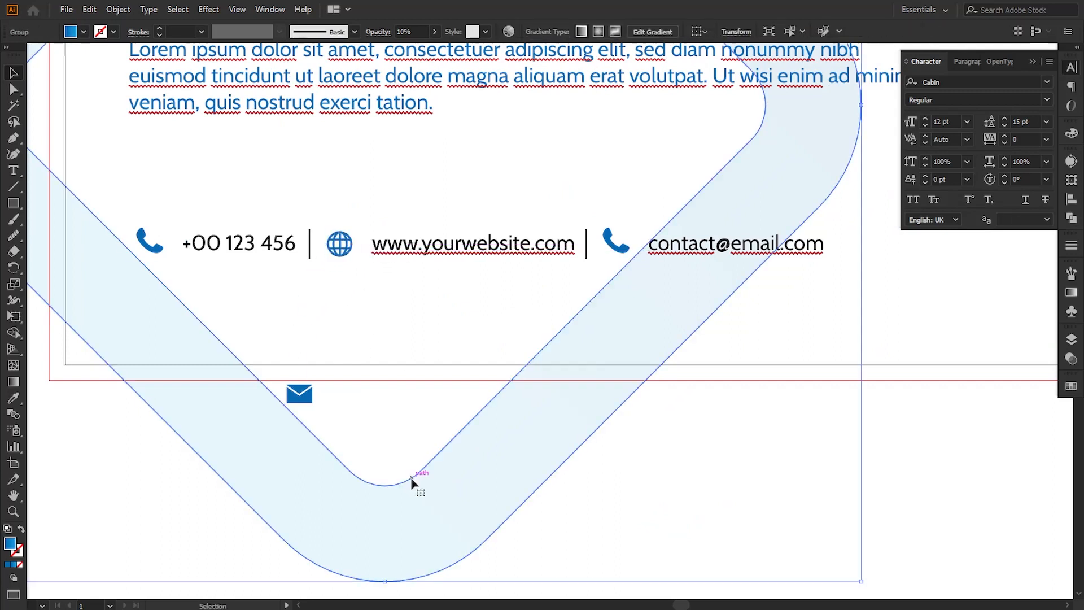
Swap the phone icon before the e-mail address for the envelope icon.
{"action": "left_click_drag", "start_coordinate": [305, 398], "coordinate": [619, 247]}
{"action": "left_click", "coordinate": [618, 244]}
{"action": "key", "text": "Delete"}
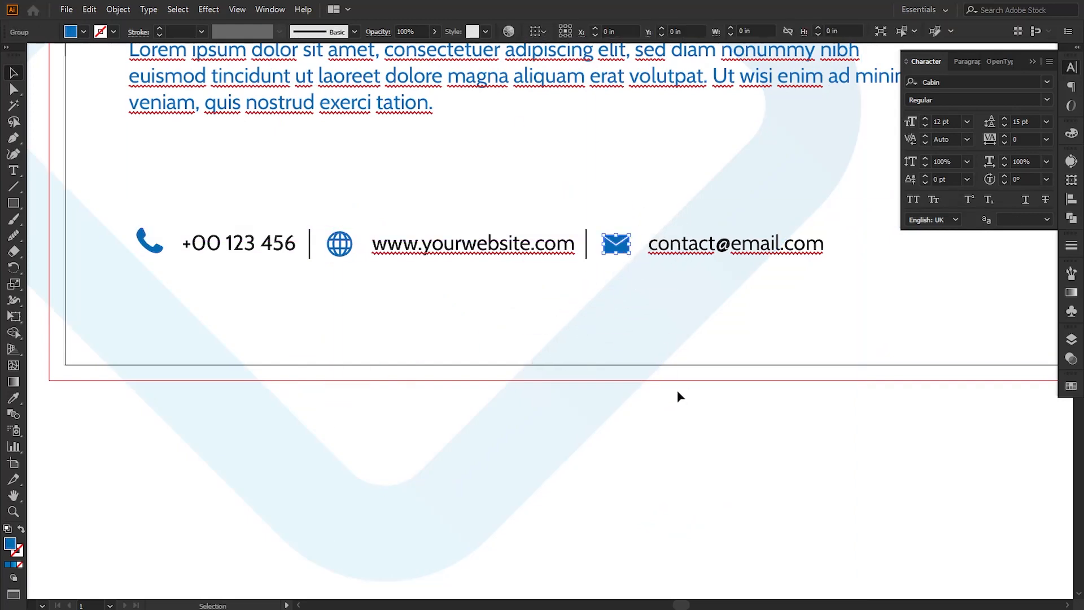
{"action": "left_click", "coordinate": [631, 495]}
Nudge both dividers slightly right to even out the spacing between the contact items.
{"action": "left_click", "coordinate": [588, 255]}
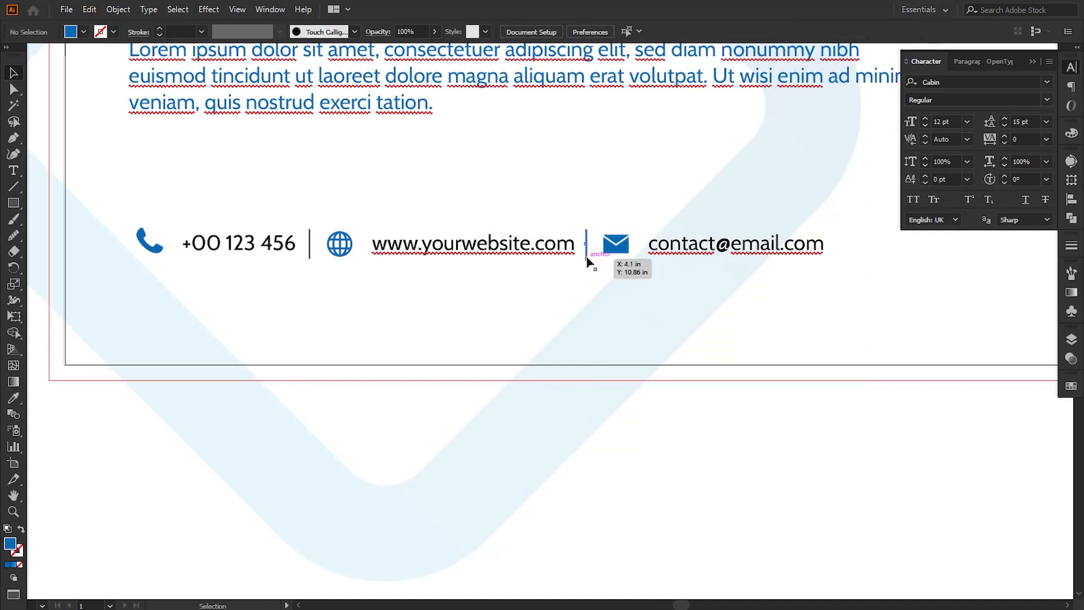
{"action": "left_click", "coordinate": [613, 470]}
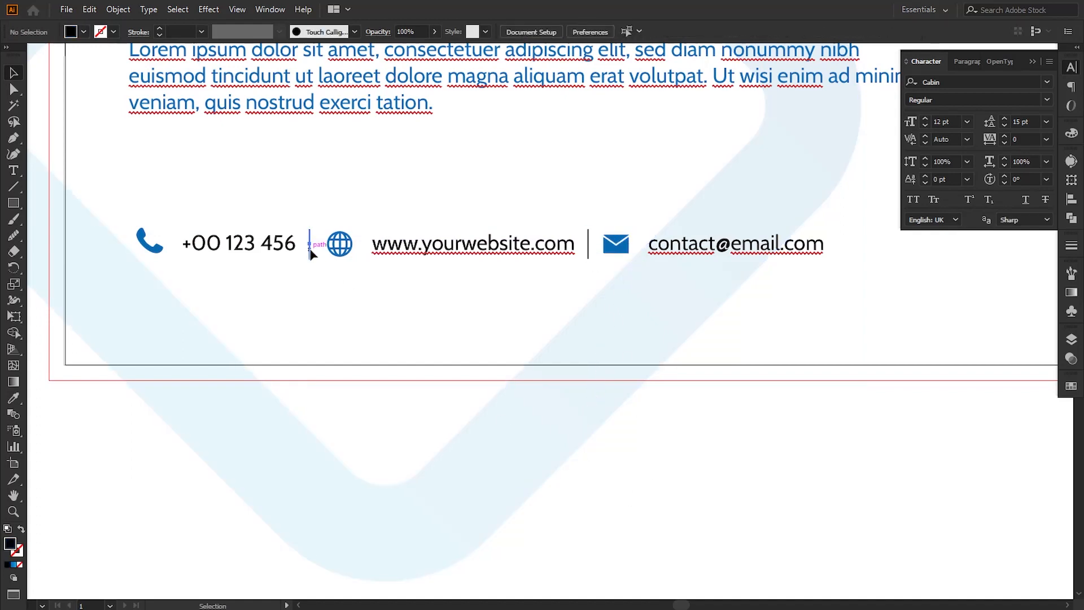
{"action": "left_click", "coordinate": [309, 251]}
{"action": "key", "text": "Right"}
{"action": "key", "text": "Right"}
{"action": "left_click", "coordinate": [434, 451]}
Move the QR code onto the flyer to the right of the e-mail address and enlarge it slightly.
{"action": "key", "text": "ctrl+minus"}
{"action": "key", "text": "ctrl+minus"}
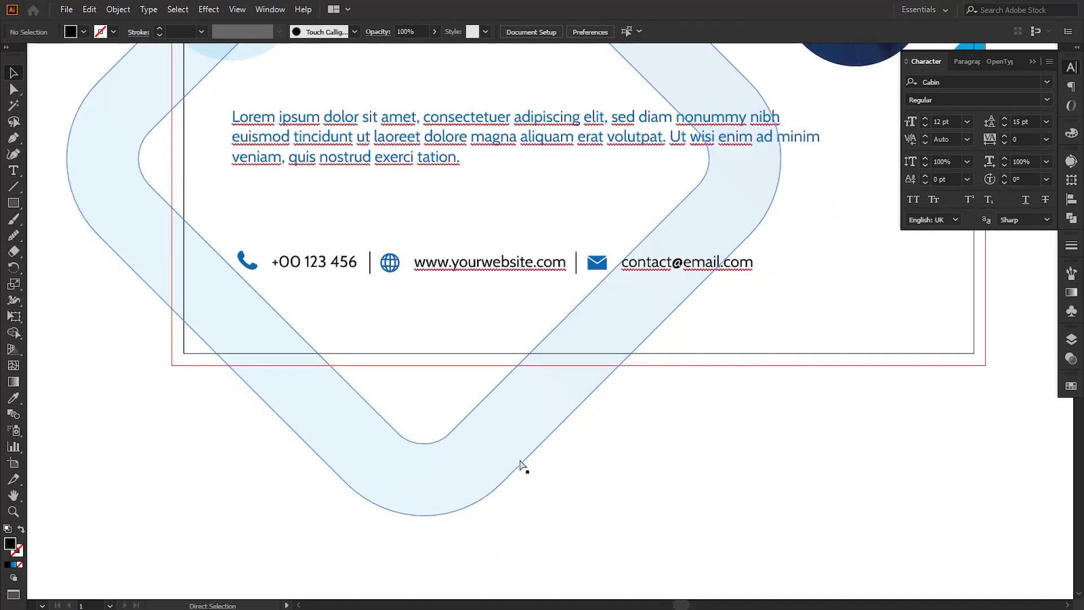
{"action": "left_click_drag", "start_coordinate": [580, 413], "coordinate": [484, 505]}
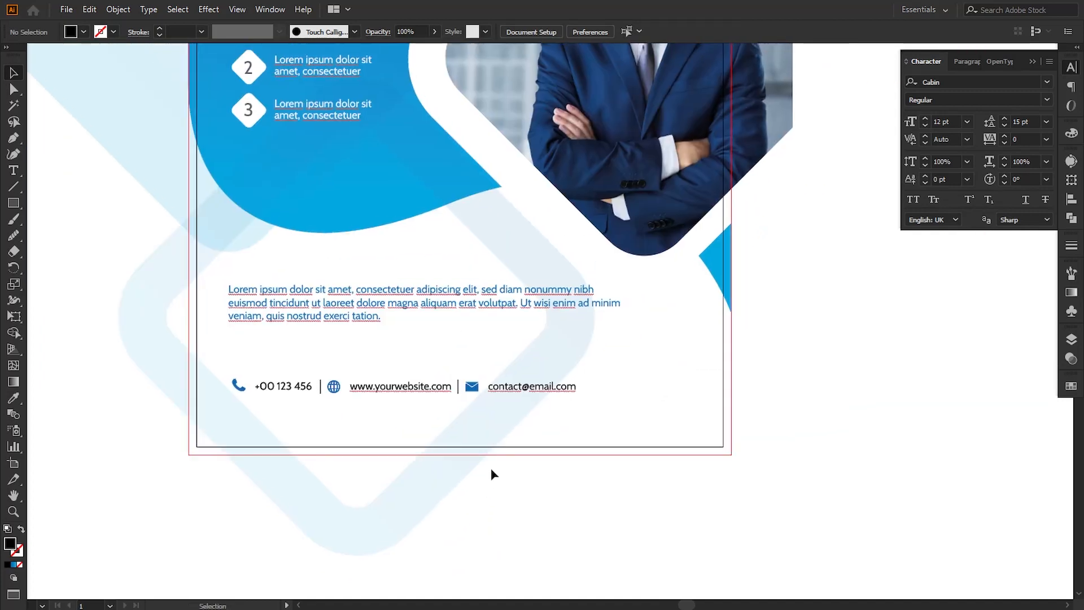
{"action": "key", "text": "ctrl+minus"}
{"action": "key", "text": "ctrl+minus"}
{"action": "left_click_drag", "start_coordinate": [306, 110], "coordinate": [568, 356]}
{"action": "key", "text": "ctrl+plus"}
{"action": "key", "text": "ctrl+plus"}
{"action": "left_click", "coordinate": [675, 389]}
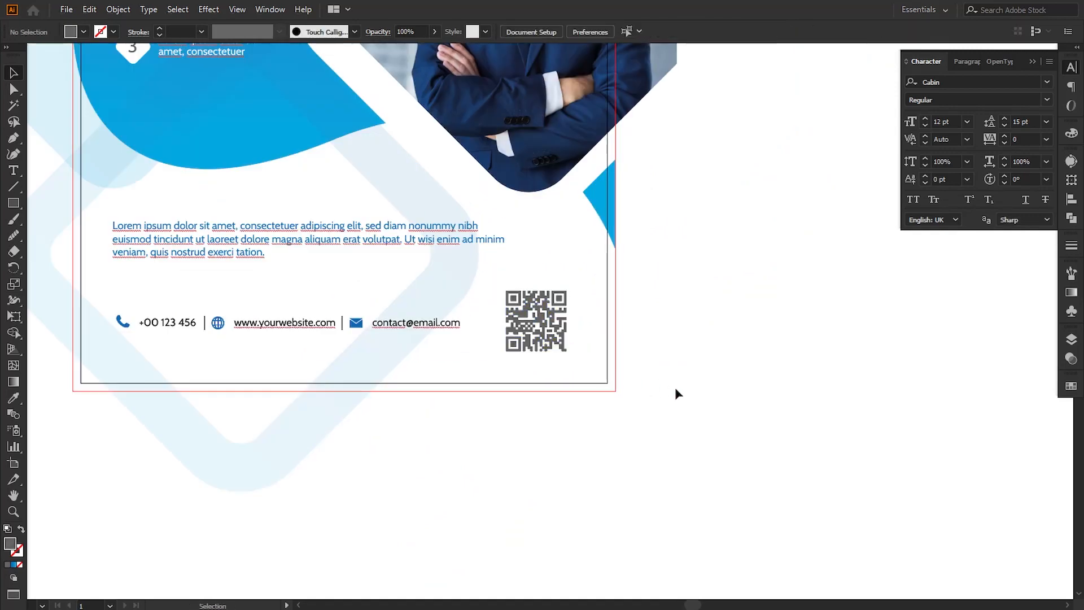
{"action": "key", "text": "space"}
{"action": "left_click_drag", "start_coordinate": [366, 476], "coordinate": [436, 495]}
{"action": "left_click_drag", "start_coordinate": [292, 476], "coordinate": [296, 478]}
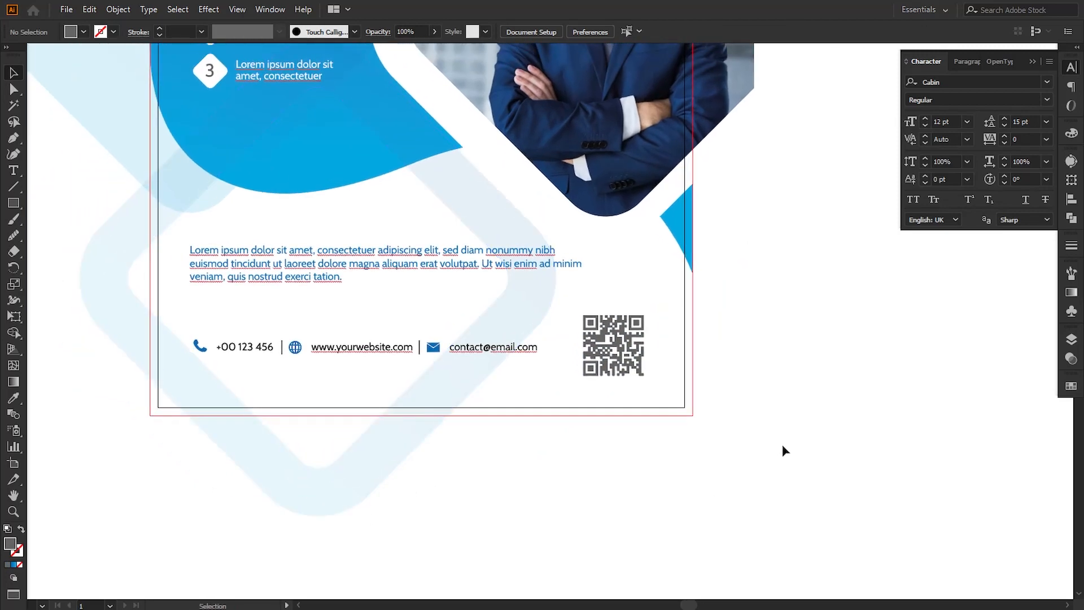
Recolour the phone number, web address, e-mail address and both dividers with the QR code's dark grey using the Eyedropper.
{"action": "key", "text": "ctrl+minus"}
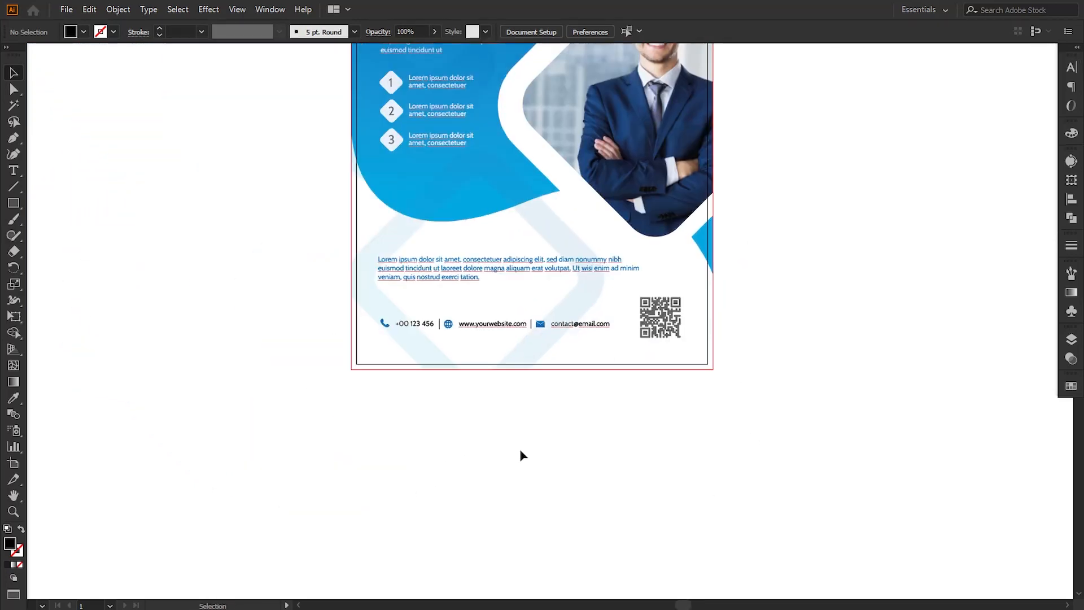
{"action": "left_click", "coordinate": [421, 326]}
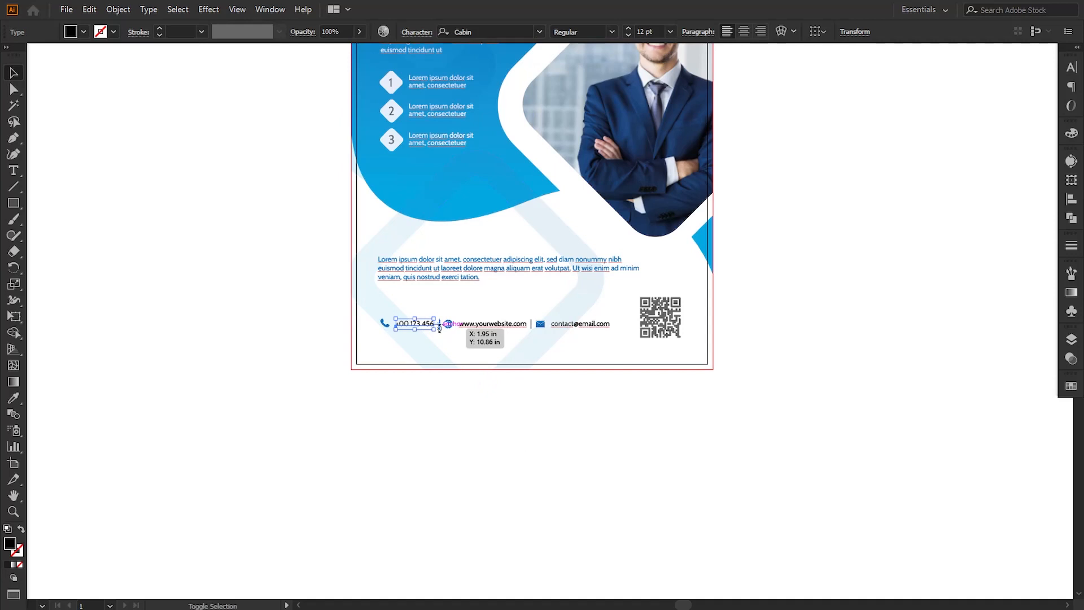
{"action": "left_click", "coordinate": [475, 380]}
{"action": "left_click", "coordinate": [439, 325]}
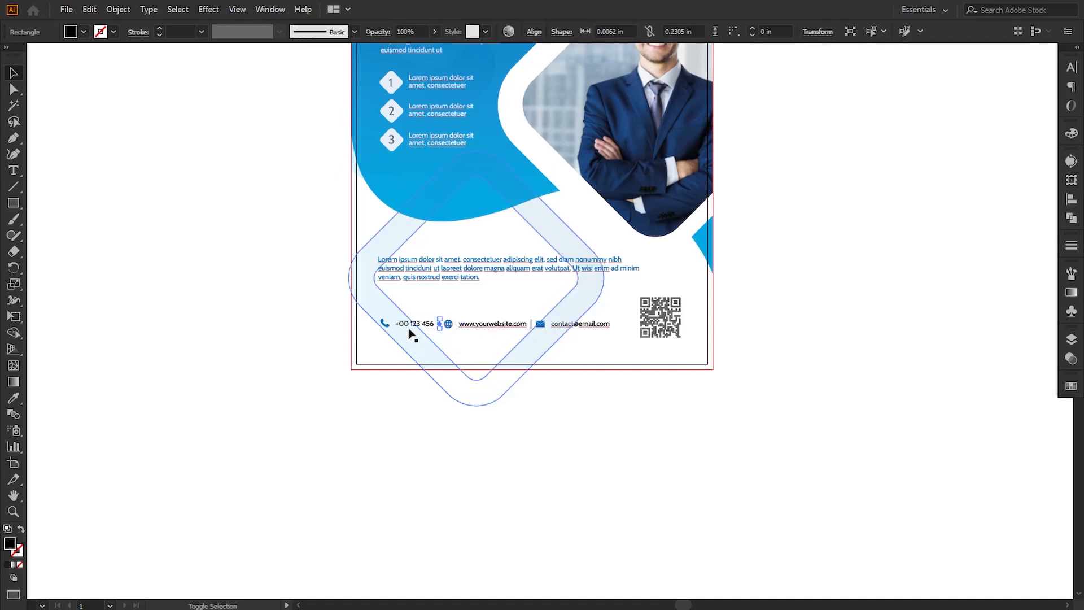
{"action": "left_click", "coordinate": [424, 324], "text": "shift"}
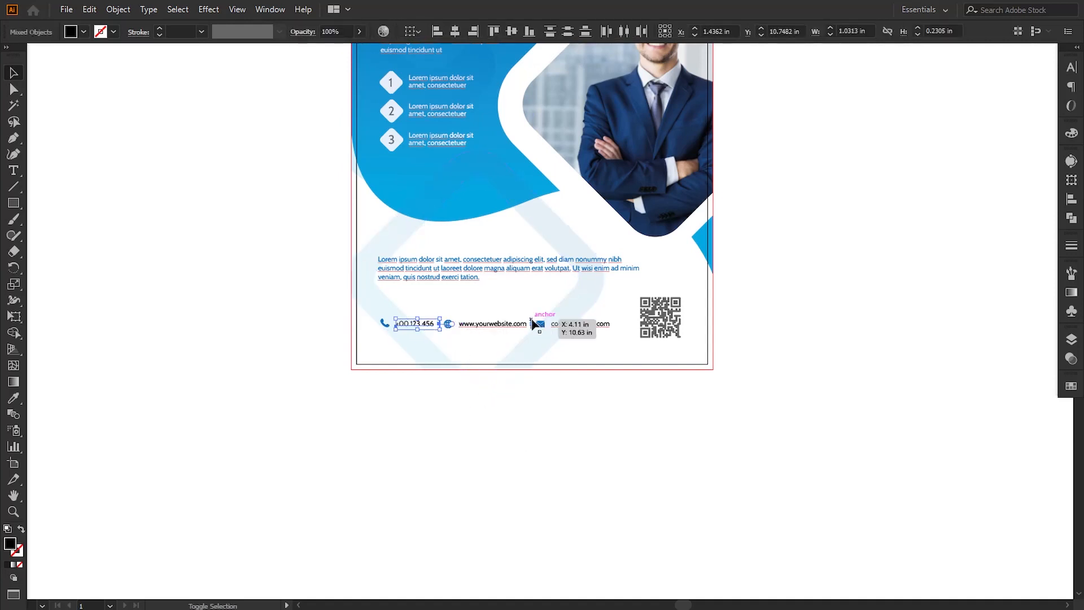
{"action": "left_click", "coordinate": [510, 332], "text": "shift"}
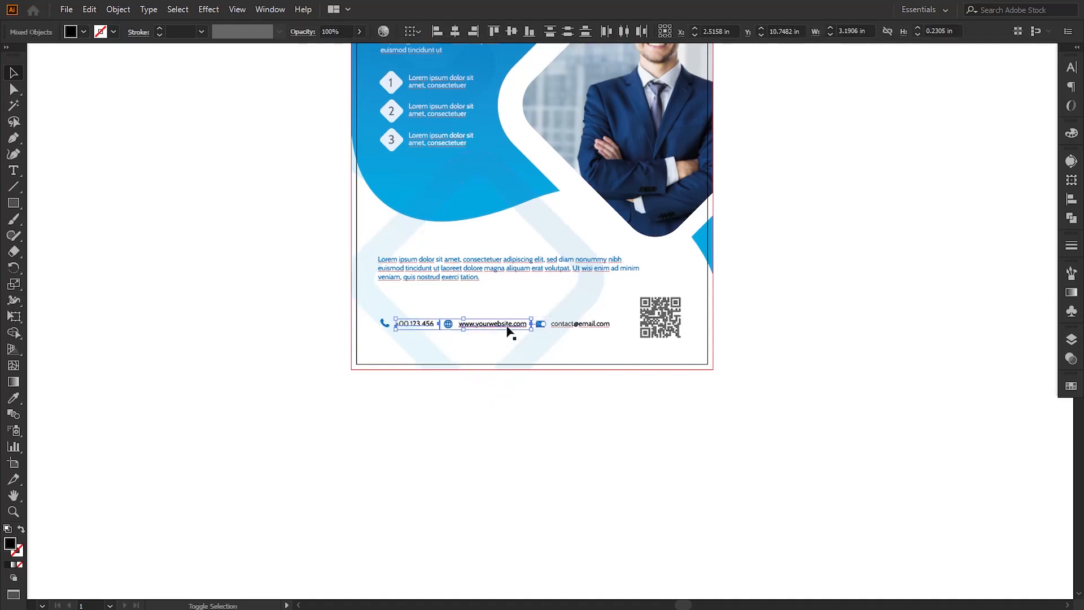
{"action": "left_click", "coordinate": [581, 326], "text": "shift"}
{"action": "left_click", "coordinate": [16, 397]}
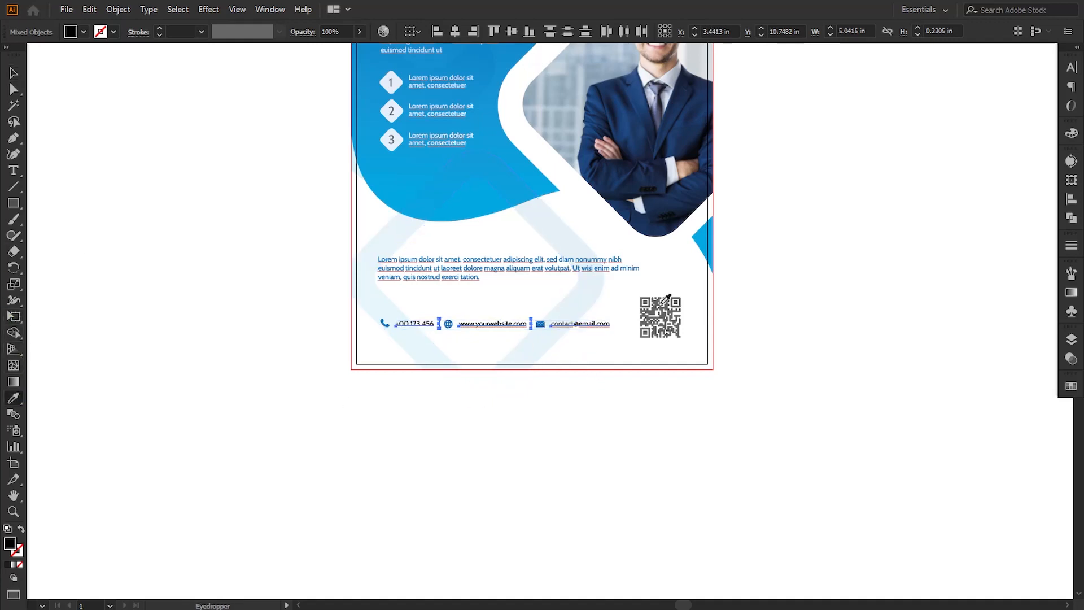
{"action": "left_click", "coordinate": [648, 300]}
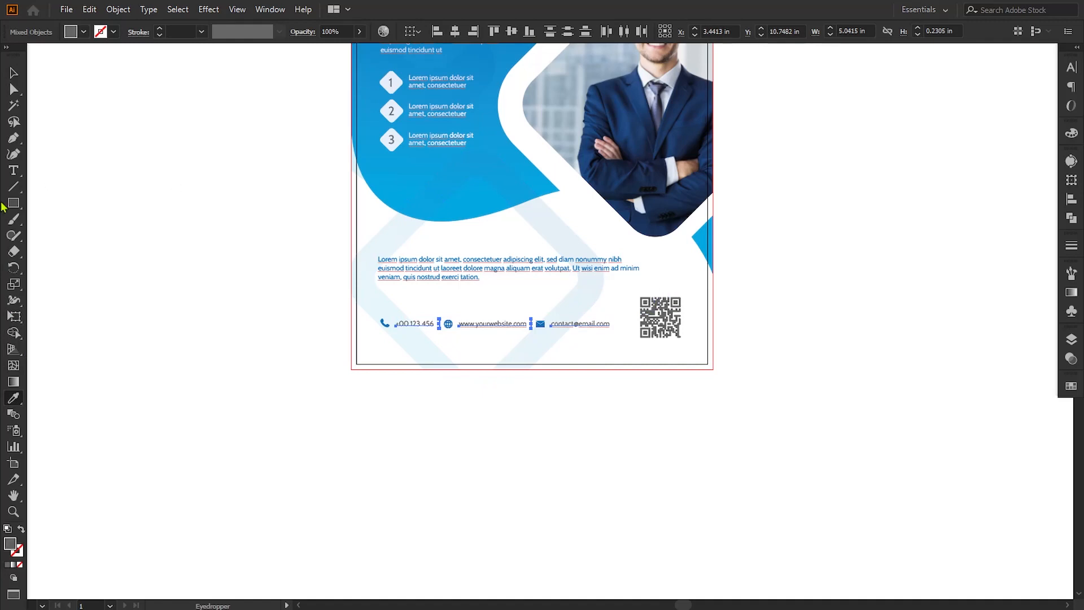
{"action": "left_click", "coordinate": [13, 72]}
{"action": "left_click", "coordinate": [213, 294]}
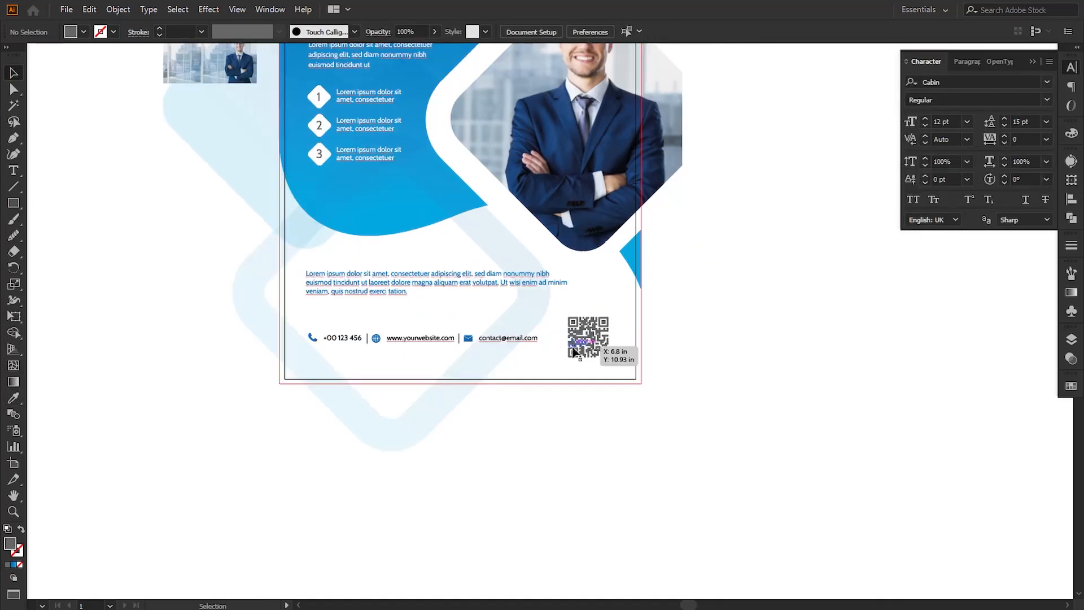
Nudge the QR code upward to line it up with the contact row.
{"action": "left_click", "coordinate": [588, 336]}
{"action": "key", "text": "Up"}
{"action": "key", "text": "Up"}
{"action": "key", "text": "Up"}
{"action": "key", "text": "Up"}
{"action": "key", "text": "Up"}
{"action": "key", "text": "Up"}
{"action": "key", "text": "Up"}
{"action": "key", "text": "Up"}
{"action": "key", "text": "Up"}
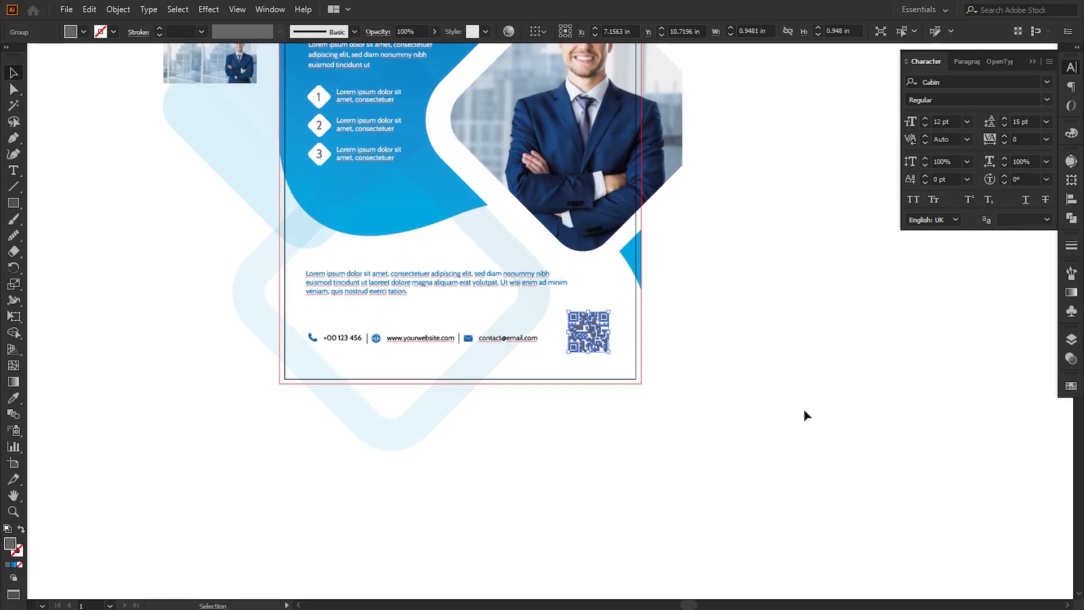
{"action": "key", "text": "ctrl+h"}
{"action": "left_click", "coordinate": [728, 390]}
Delete the leftover photo thumbnail and gradient circle lying outside the flyer.
{"action": "scroll", "coordinate": [700, 382], "scroll_direction": "up", "scroll_amount": 8}
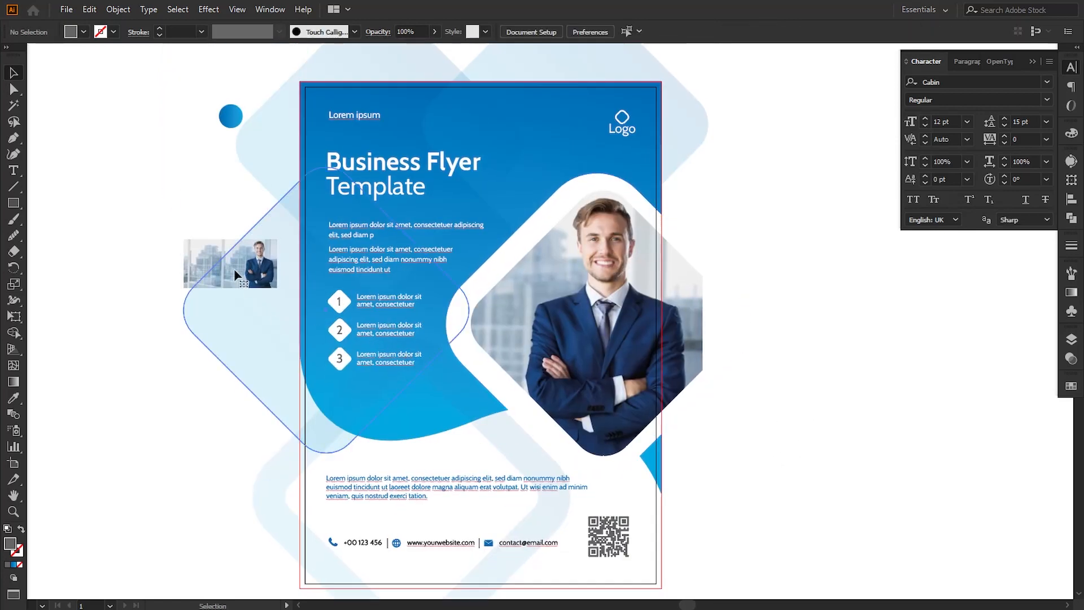
{"action": "left_click", "coordinate": [215, 263]}
{"action": "key", "text": "Delete"}
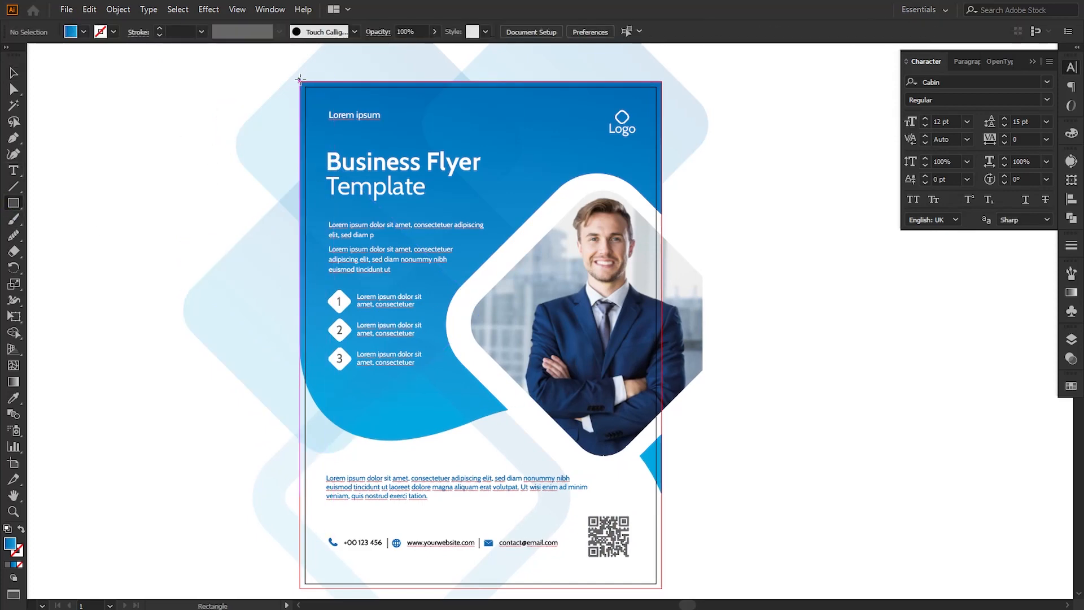
Draw a rectangle covering the flyer to its bleed edges and use it as a clipping mask for the four transparent decorative diamonds.
{"action": "left_click_drag", "start_coordinate": [299, 82], "coordinate": [661, 588]}
{"action": "key", "text": "v"}
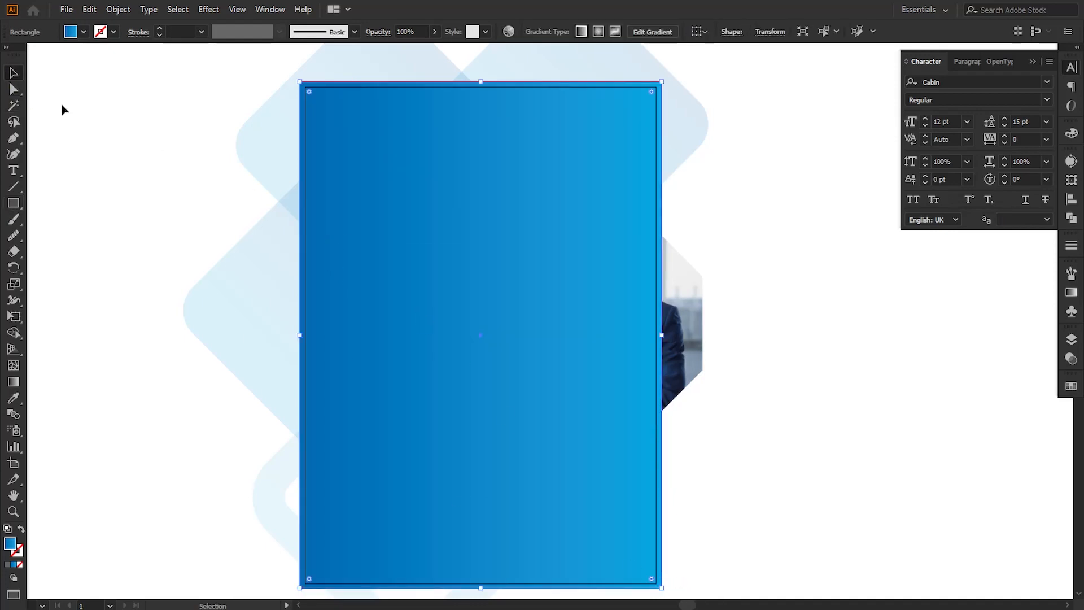
{"action": "left_click", "coordinate": [603, 72], "text": "shift"}
{"action": "left_click", "coordinate": [377, 68], "text": "shift"}
{"action": "left_click", "coordinate": [266, 265], "text": "shift"}
{"action": "key", "text": "space"}
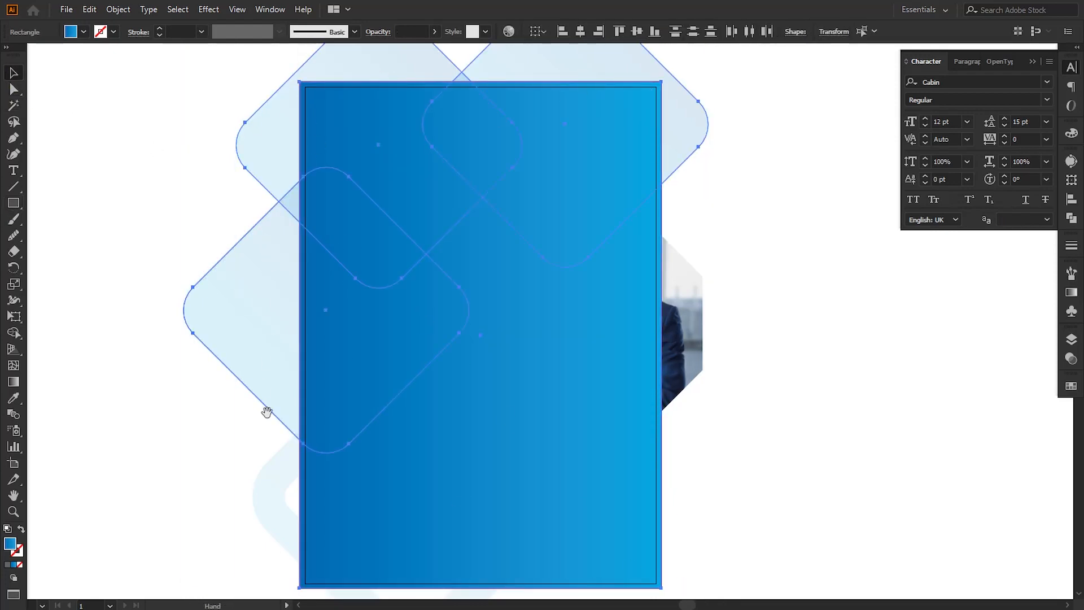
{"action": "left_click_drag", "start_coordinate": [266, 410], "coordinate": [250, 254]}
{"action": "left_click", "coordinate": [269, 365], "text": "shift"}
{"action": "left_click", "coordinate": [118, 9]}
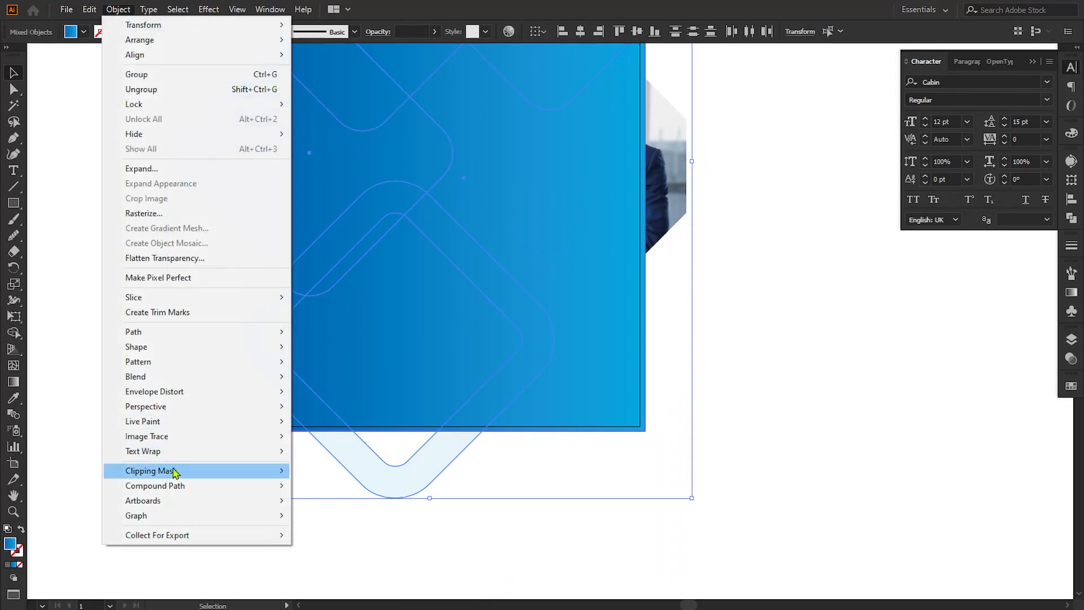
{"action": "mouse_move", "coordinate": [172, 474]}
{"action": "left_click", "coordinate": [359, 471]}
{"action": "left_click", "coordinate": [790, 407]}
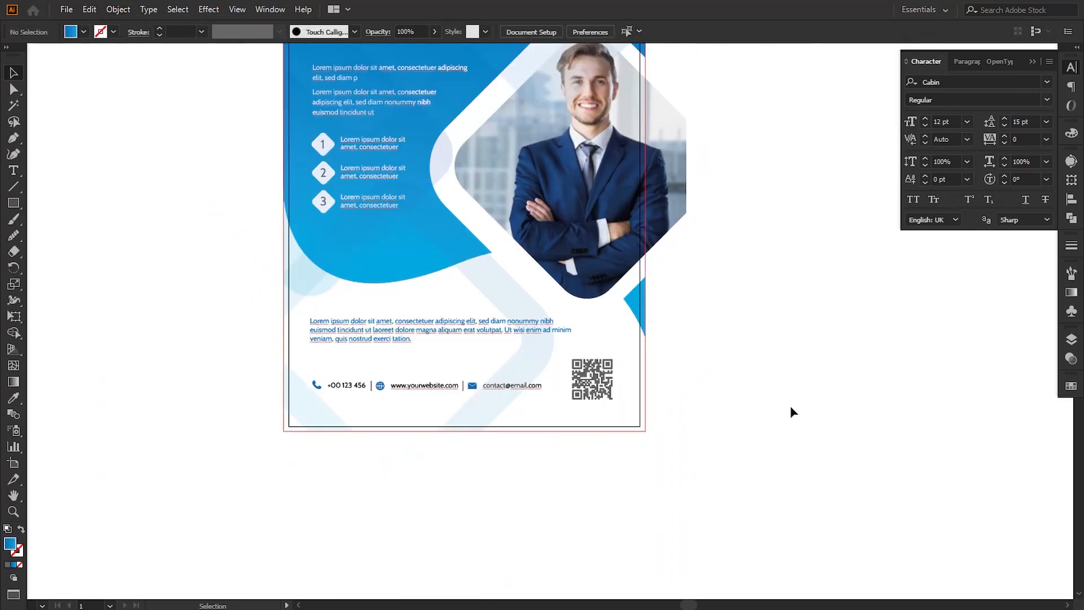
Bring the diamond-shaped photo and its white frame to the front of the artwork.
{"action": "key", "text": "space"}
{"action": "left_click_drag", "start_coordinate": [701, 264], "coordinate": [689, 342]}
{"action": "key", "text": "space"}
{"action": "left_click_drag", "start_coordinate": [655, 379], "coordinate": [642, 423]}
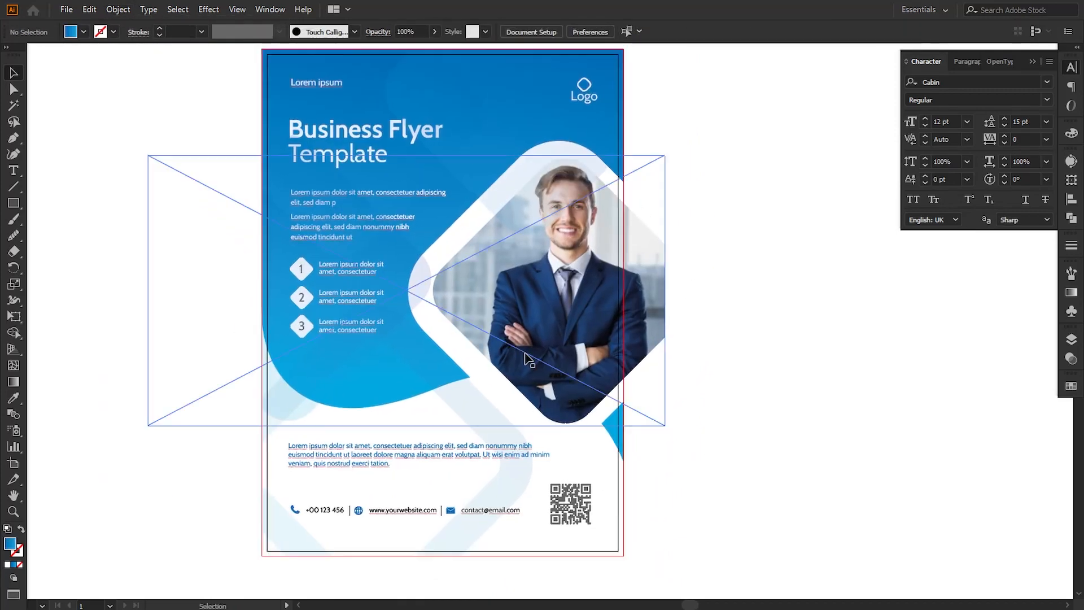
{"action": "left_click", "coordinate": [525, 356]}
{"action": "left_click", "coordinate": [451, 355], "text": "shift"}
{"action": "right_click", "coordinate": [449, 351]}
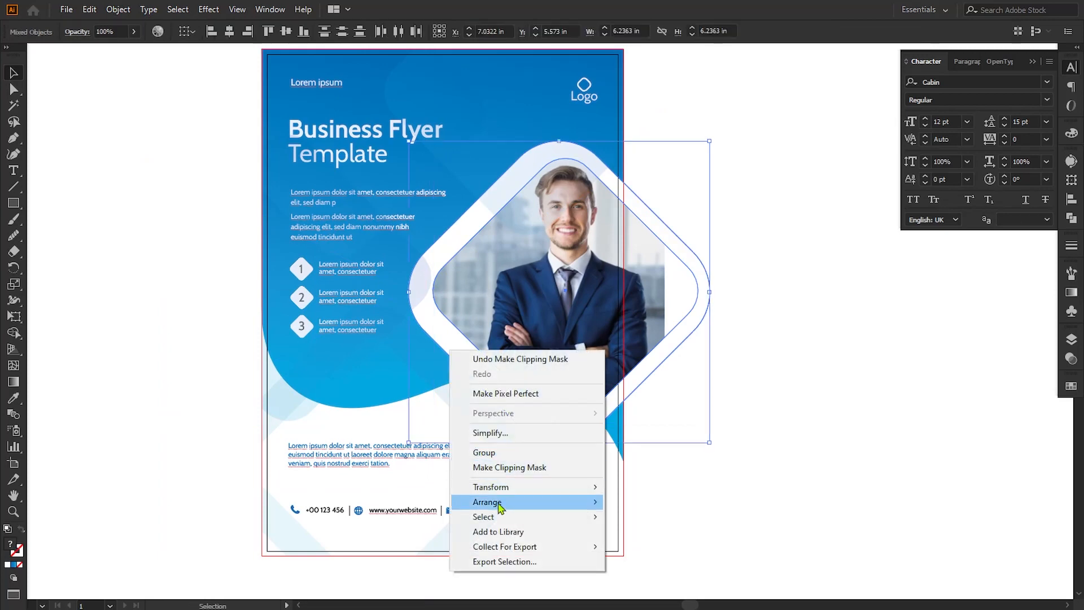
{"action": "mouse_move", "coordinate": [598, 510]}
{"action": "left_click", "coordinate": [703, 502]}
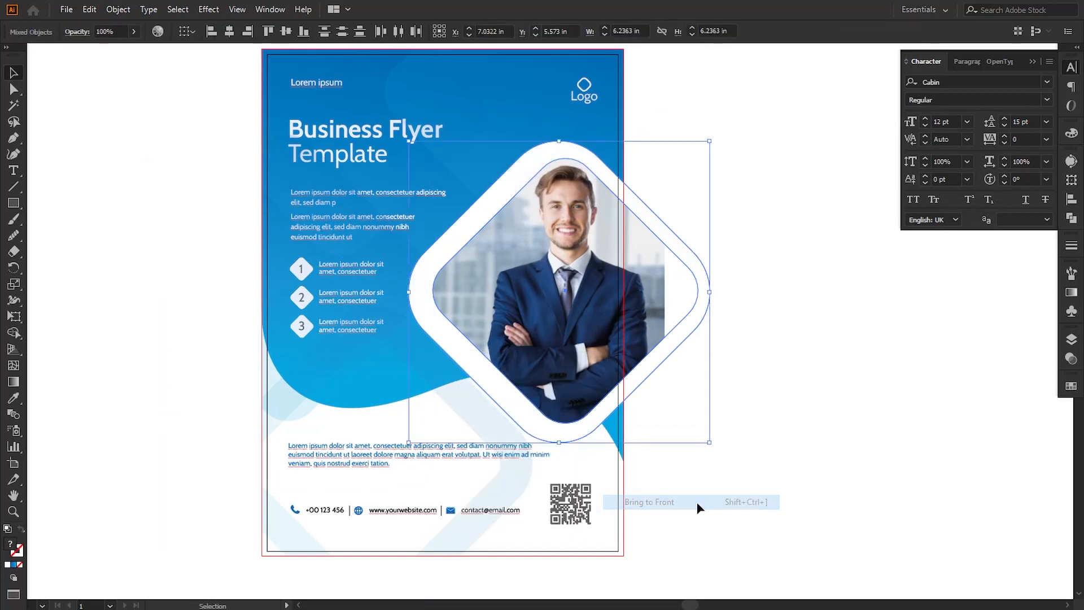
{"action": "left_click", "coordinate": [772, 460]}
Draw a closed Pen path around the photo diamond, with its straight outer side along the flyer's right bleed edge.
{"action": "left_click", "coordinate": [13, 138]}
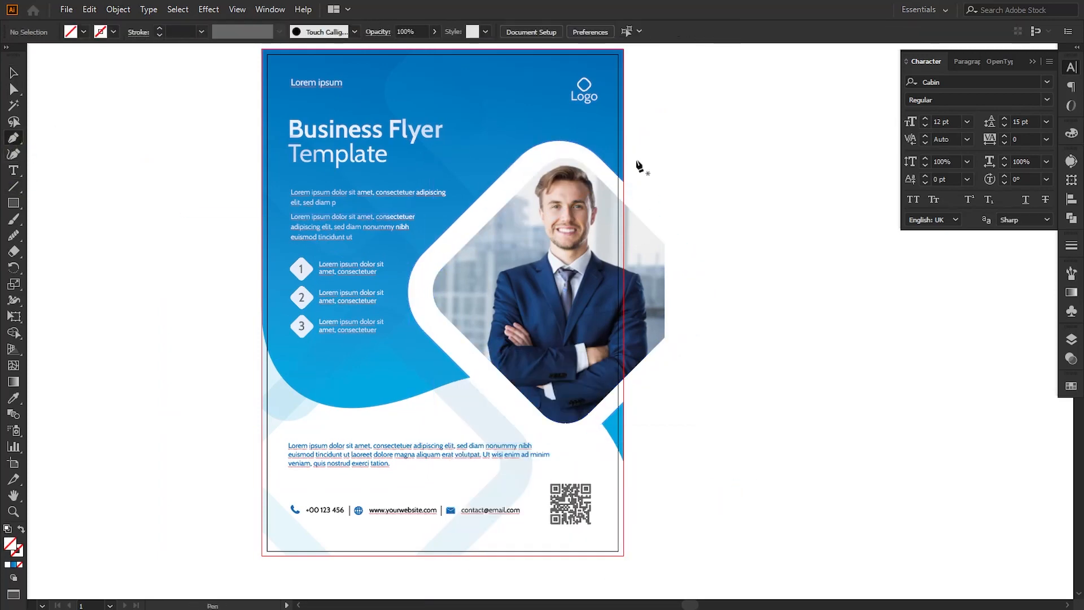
{"action": "left_click", "coordinate": [623, 151]}
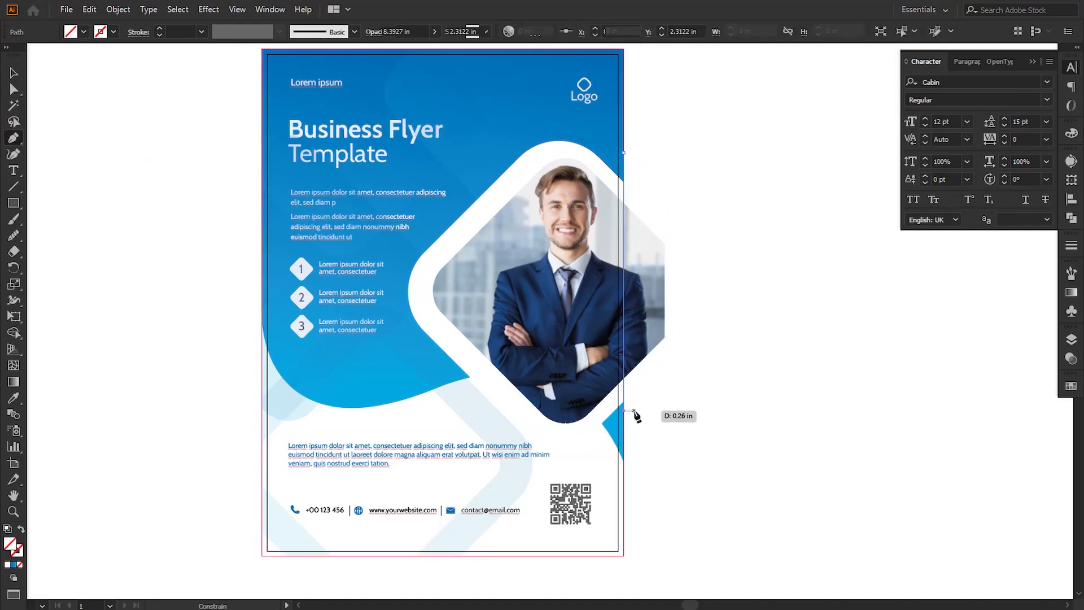
{"action": "left_click_drag", "start_coordinate": [623, 415], "coordinate": [540, 443]}
{"action": "left_click", "coordinate": [566, 452]}
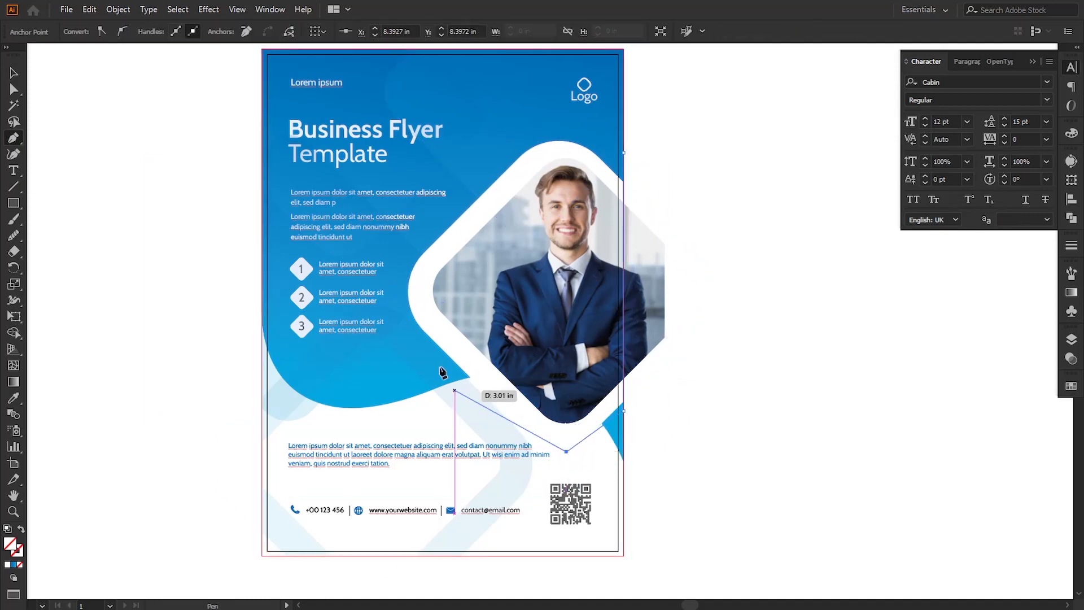
{"action": "left_click", "coordinate": [399, 291]}
{"action": "left_click", "coordinate": [539, 129]}
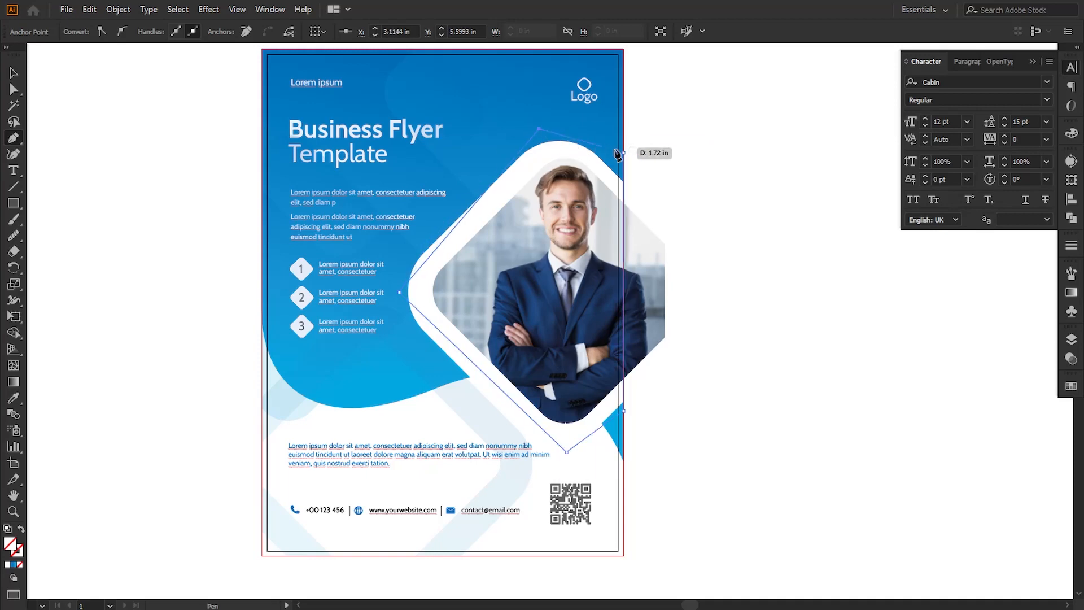
{"action": "left_click", "coordinate": [623, 151]}
Clip the diamond-shaped photo with the pen-drawn path using Make Clipping Mask, and collapse the character settings.
{"action": "left_click", "coordinate": [13, 71]}
{"action": "left_click", "coordinate": [486, 248], "text": "shift"}
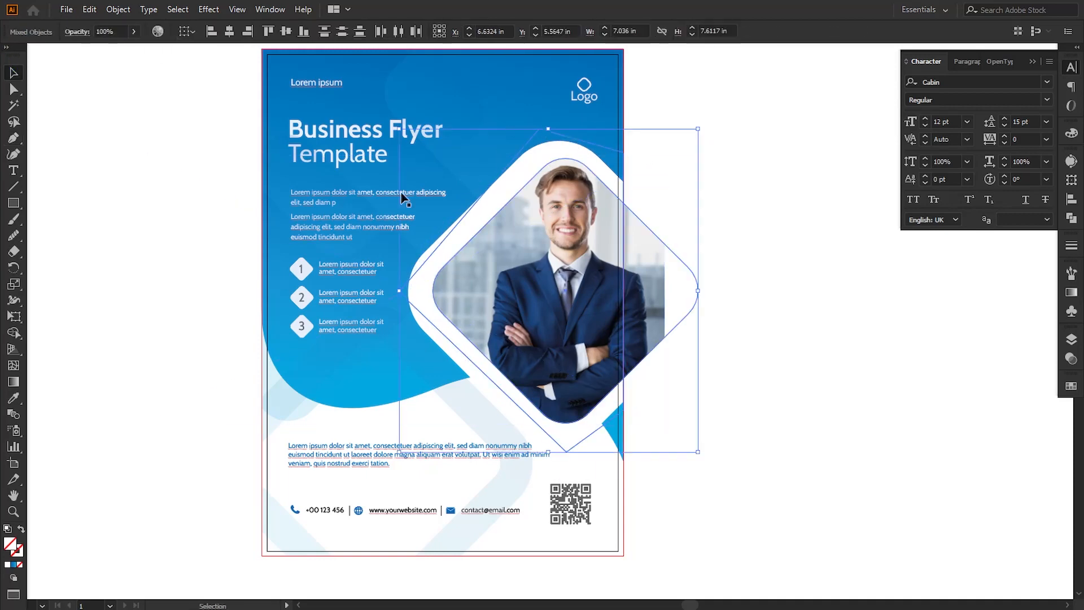
{"action": "left_click", "coordinate": [118, 10]}
{"action": "mouse_move", "coordinate": [200, 477]}
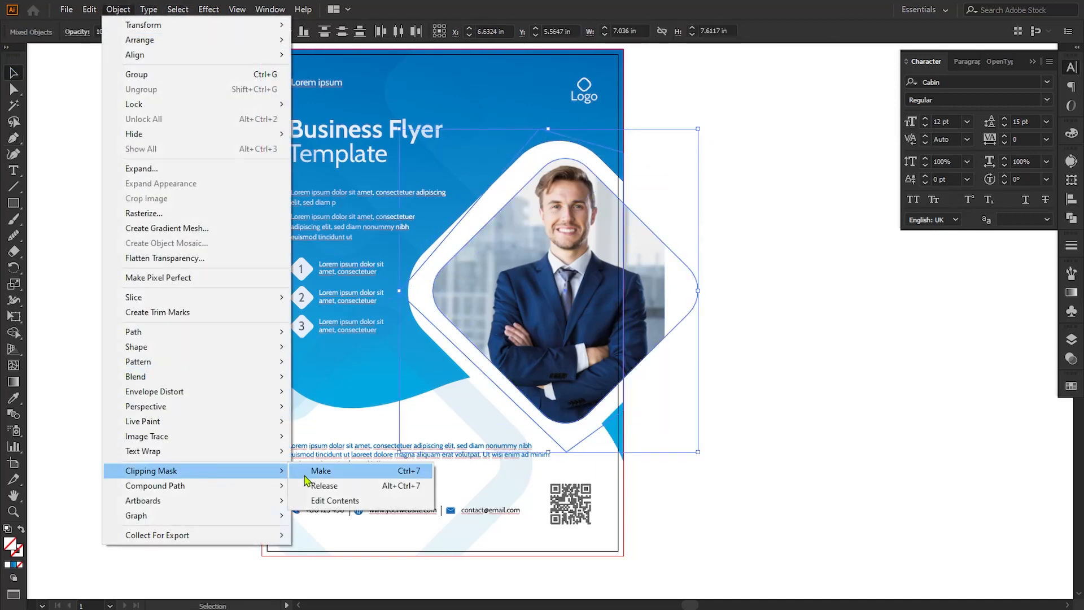
{"action": "left_click", "coordinate": [322, 469]}
{"action": "left_click", "coordinate": [716, 447]}
{"action": "left_click_drag", "start_coordinate": [716, 447], "coordinate": [547, 450]}
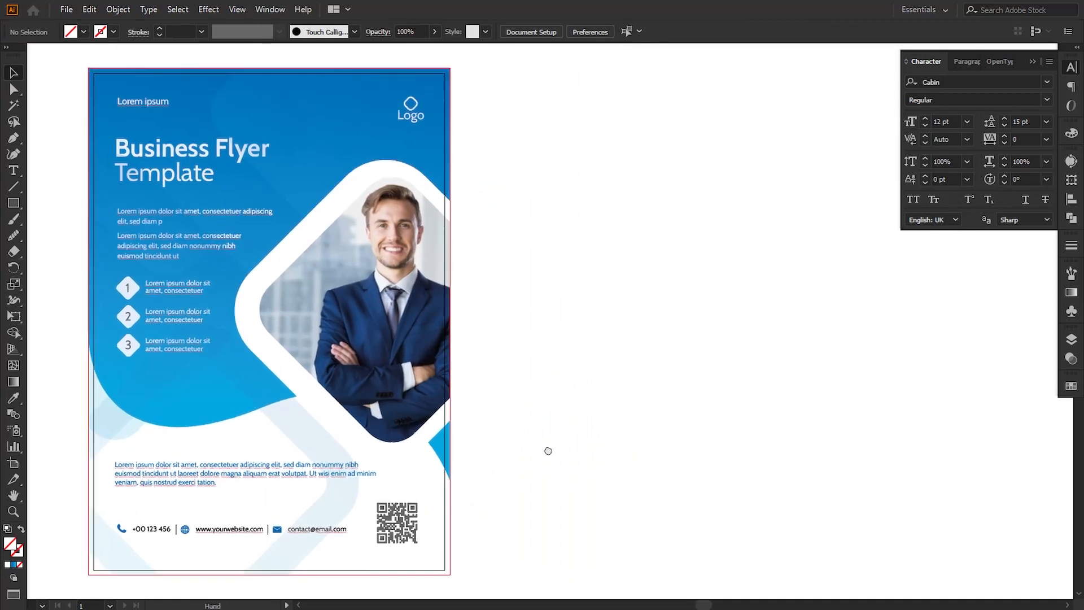
{"action": "left_click", "coordinate": [1032, 62]}
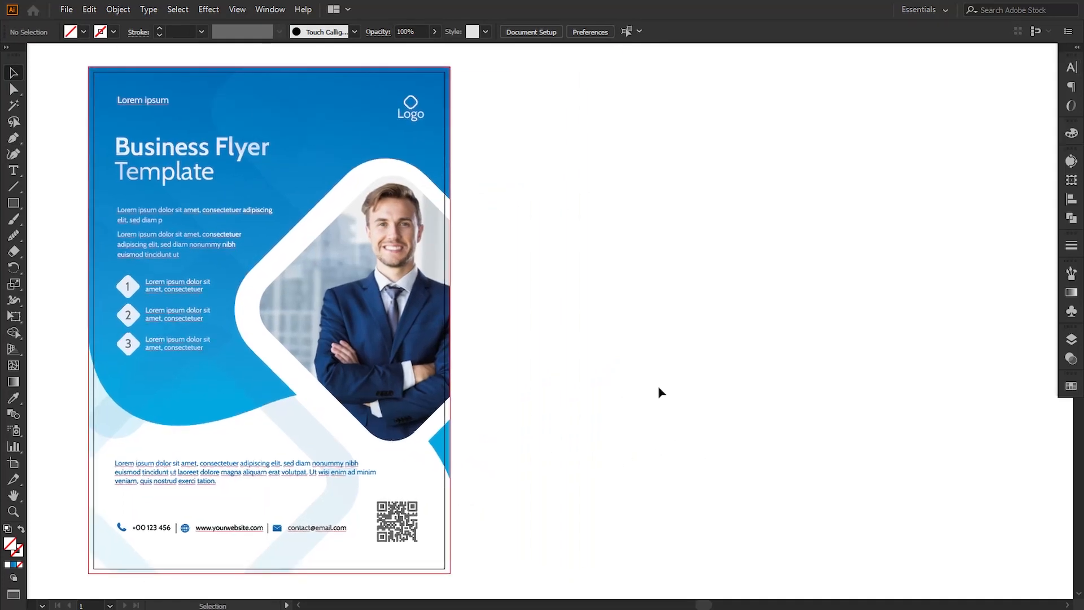